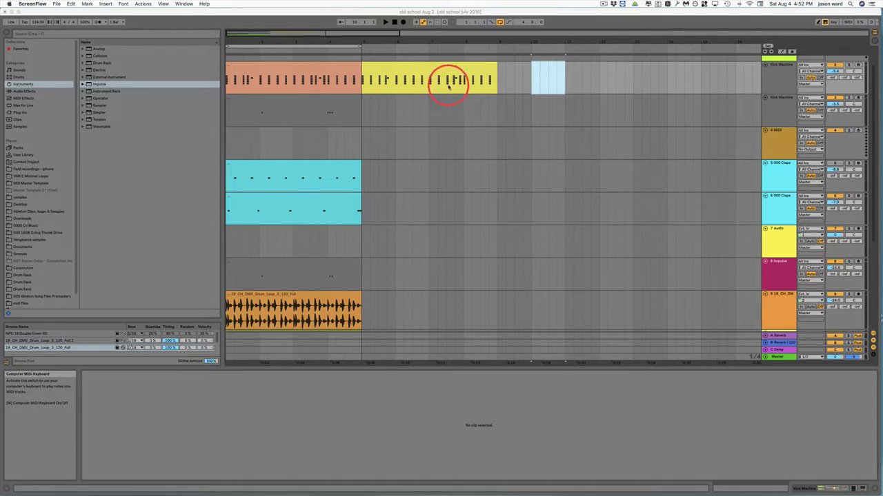
Toggle the computer MIDI keyboard and show the automation lanes on the arrangement tracks
{"action": "left_click", "coordinate": [825, 22]}
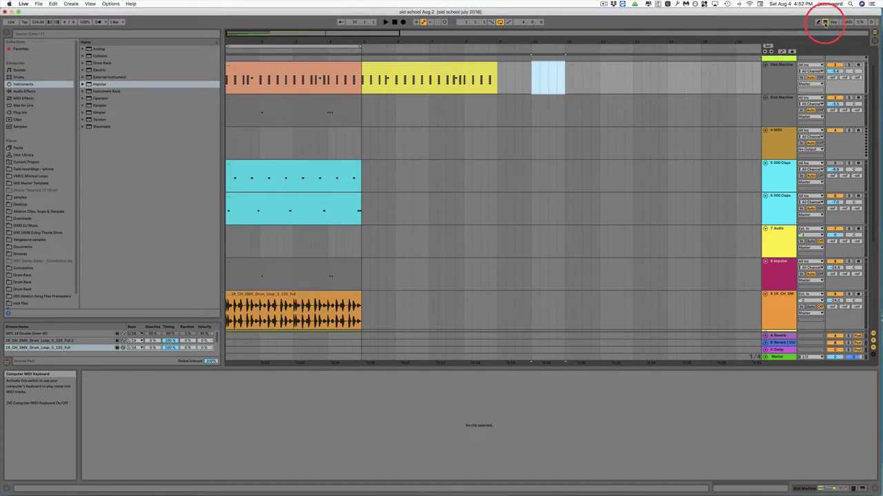
{"action": "left_click", "coordinate": [825, 23]}
{"action": "key", "text": "a"}
{"action": "left_click", "coordinate": [442, 90]}
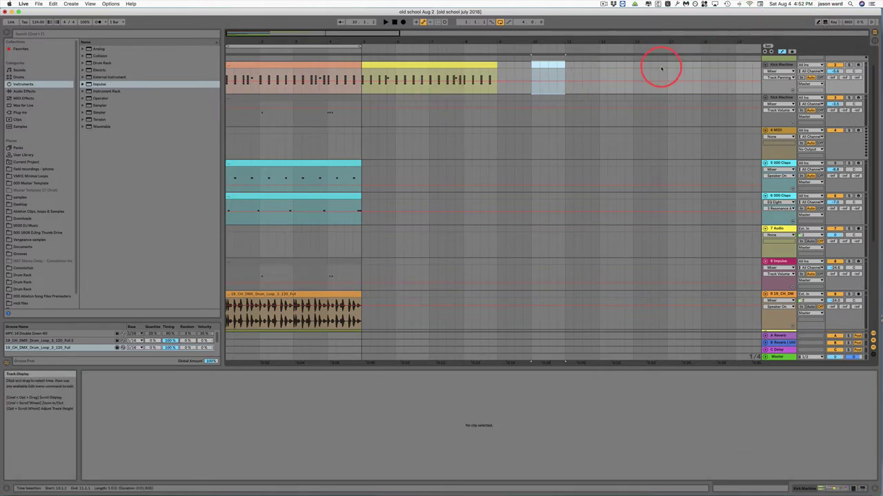
Switch the computer MIDI keyboard on and off to demonstrate its toggle
{"action": "left_click", "coordinate": [825, 22]}
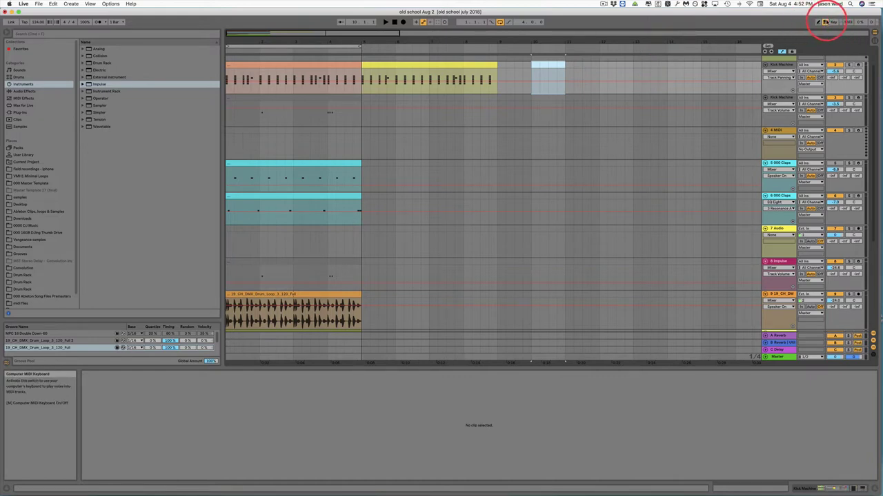
{"action": "key", "text": "m"}
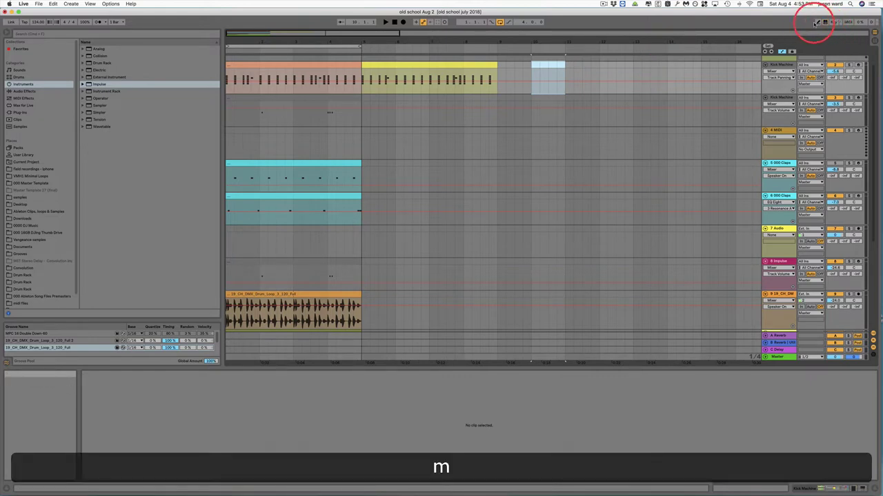
{"action": "left_click", "coordinate": [816, 23]}
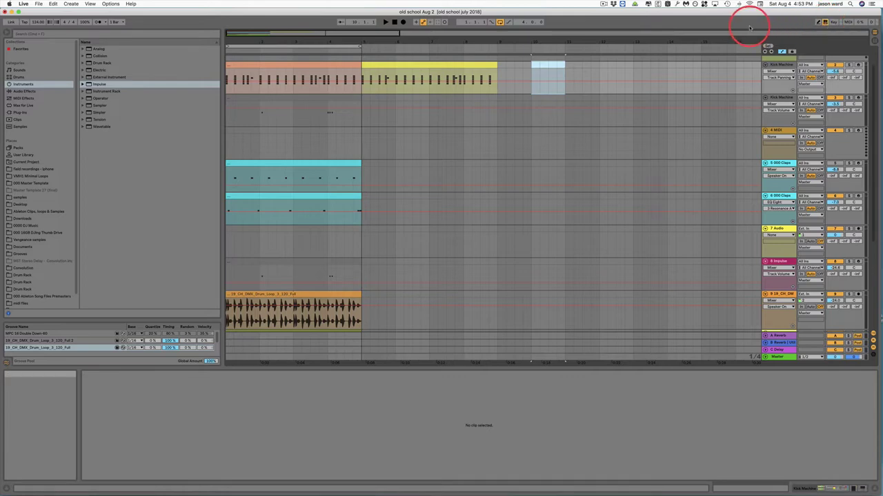
Draw zigzag Track Panning automation breakpoints across bar 8 of the first Kick Machine track
{"action": "left_click_drag", "start_coordinate": [433, 77], "coordinate": [488, 71]}
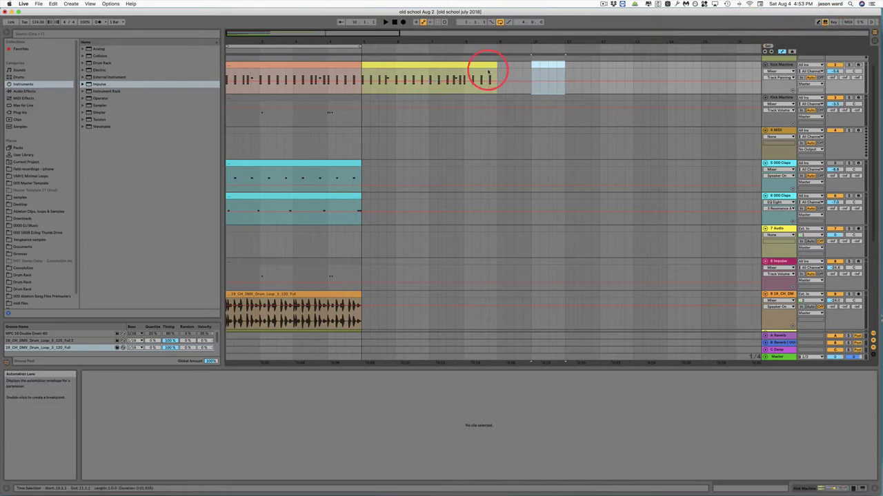
{"action": "left_click", "coordinate": [514, 71]}
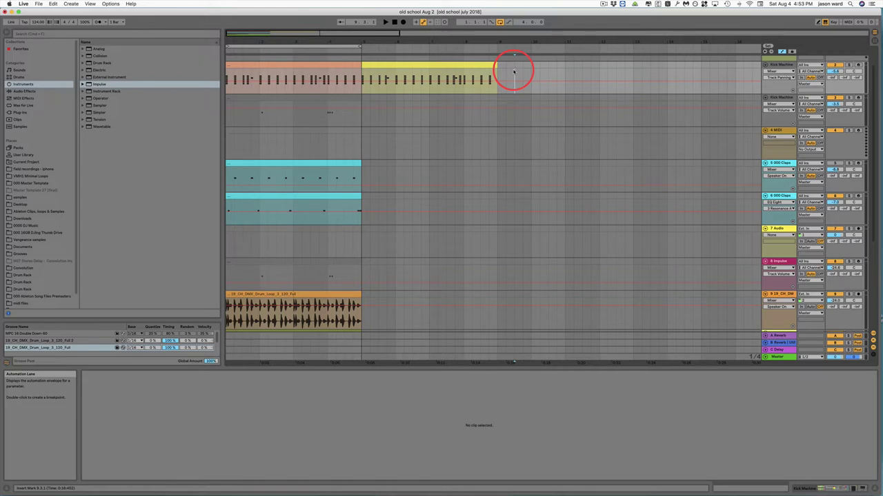
{"action": "left_click", "coordinate": [482, 67]}
{"action": "left_click", "coordinate": [469, 69]}
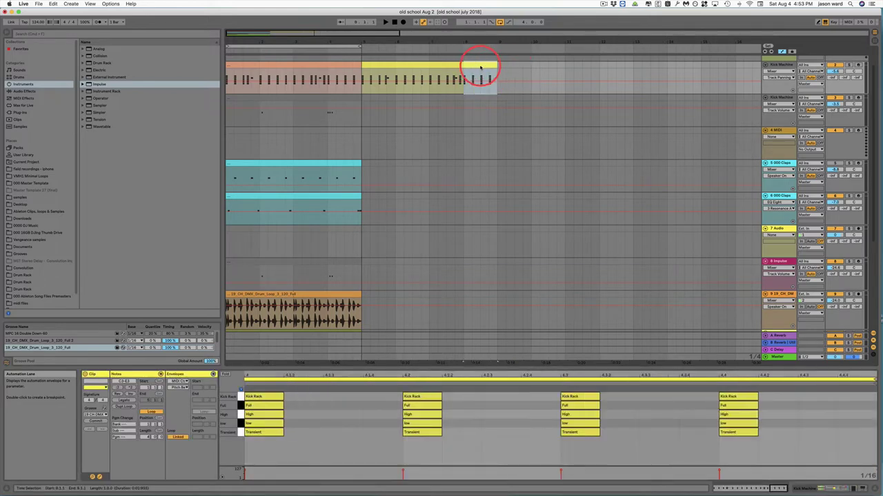
{"action": "left_click_drag", "start_coordinate": [469, 69], "coordinate": [495, 66]}
{"action": "left_click", "coordinate": [464, 76]}
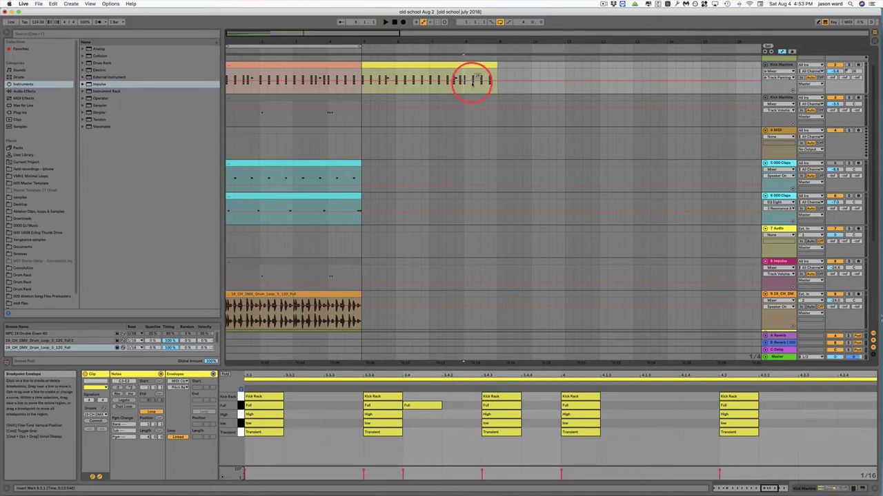
{"action": "left_click", "coordinate": [473, 76]}
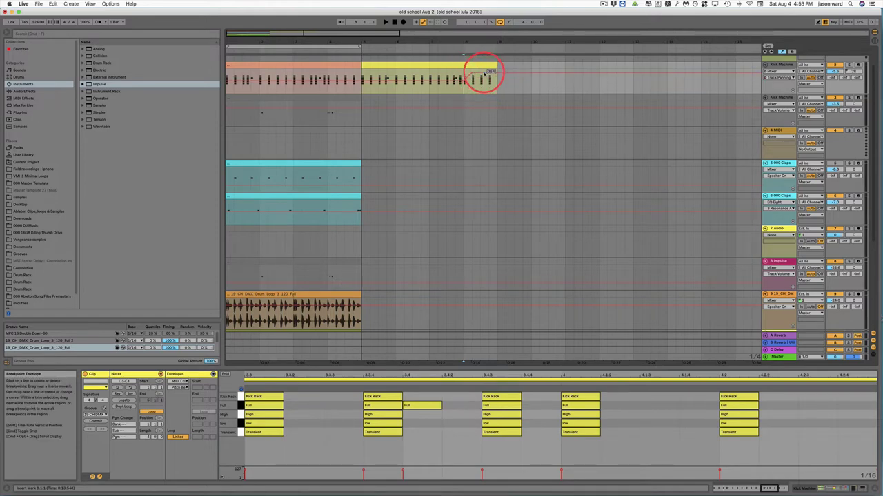
Copy only the panning automation from bar 8 of the Kick Machine track and paste it at bar 10
{"action": "mouse_move", "coordinate": [487, 78]}
{"action": "left_mouse_down"}
{"action": "mouse_move", "coordinate": [498, 75]}
{"action": "mouse_move", "coordinate": [468, 84]}
{"action": "mouse_move", "coordinate": [492, 83]}
{"action": "mouse_move", "coordinate": [485, 57]}
{"action": "mouse_move", "coordinate": [471, 70]}
{"action": "mouse_move", "coordinate": [466, 64]}
{"action": "mouse_move", "coordinate": [480, 69]}
{"action": "mouse_move", "coordinate": [478, 84]}
{"action": "mouse_move", "coordinate": [467, 85]}
{"action": "mouse_move", "coordinate": [494, 87]}
{"action": "left_mouse_up"}
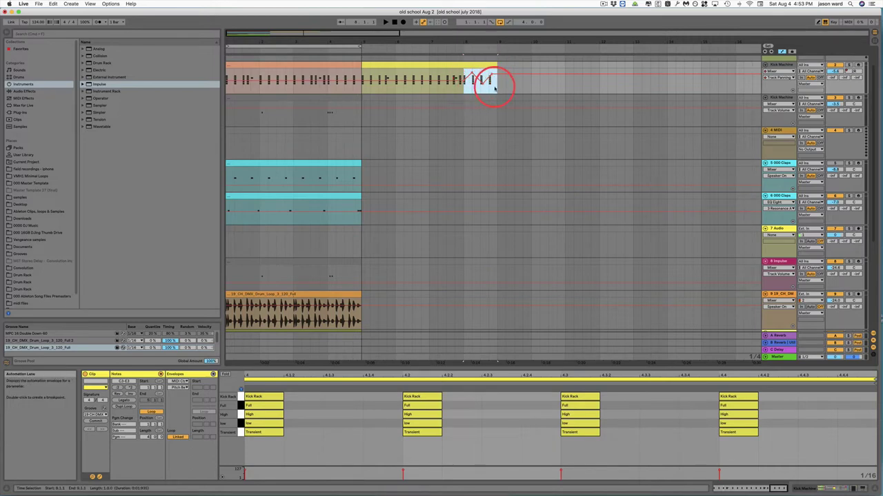
{"action": "key", "text": "super+c"}
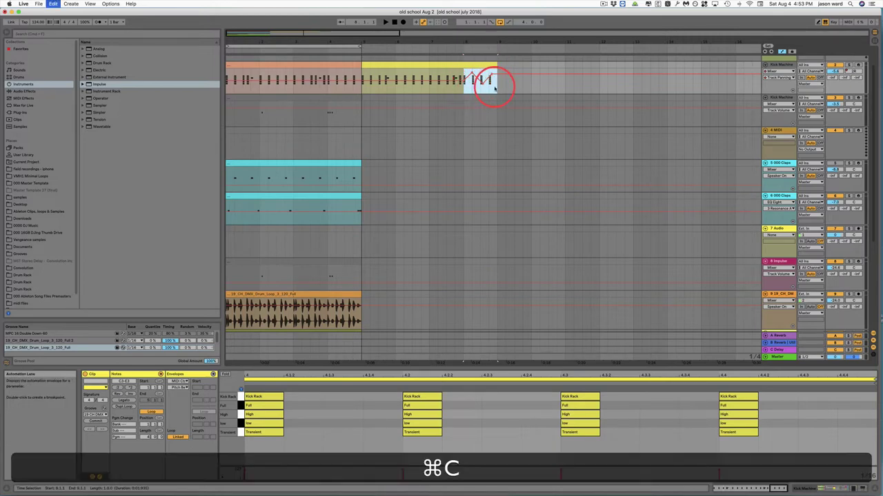
{"action": "left_click", "coordinate": [531, 85]}
{"action": "key", "text": "super+v"}
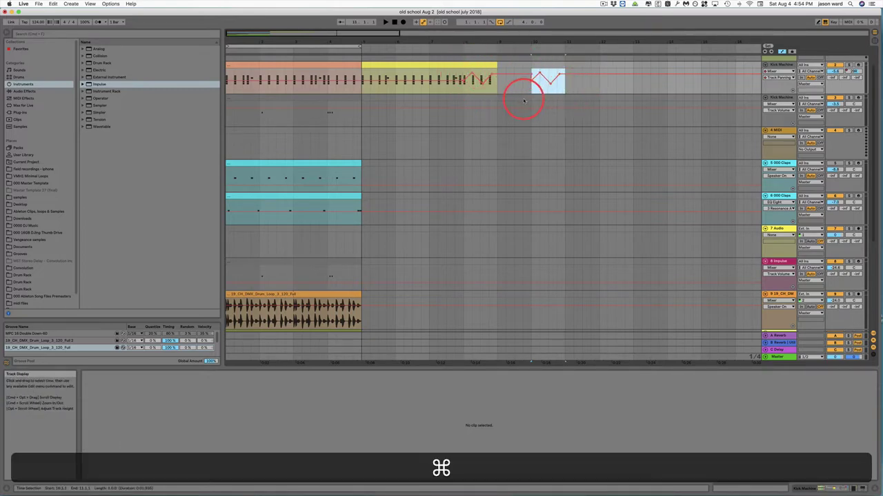
Undo the automation paste and the panning automation breakpoints on the Kick Machine track
{"action": "key", "text": "super+z"}
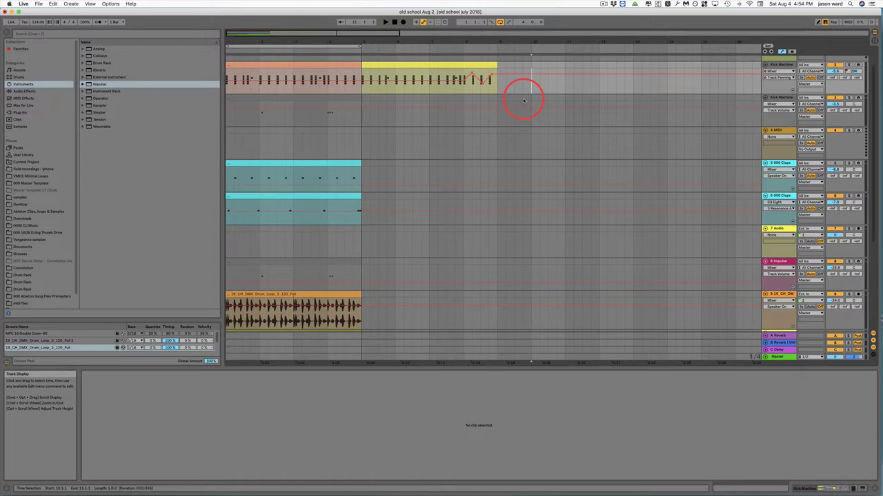
{"action": "key", "text": "super+z"}
{"action": "key", "text": "super+z"}
{"action": "key", "text": "super+z"}
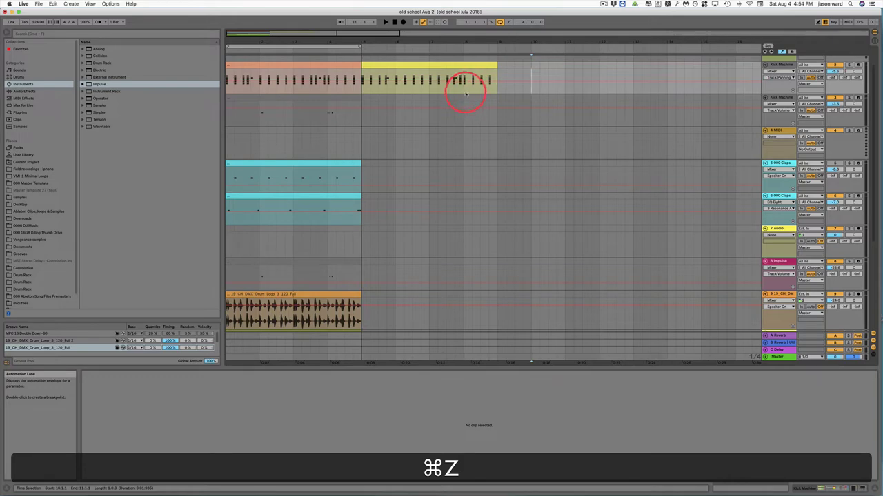
Copy bar 8 of the yellow Kick Machine clip and paste it at bar 10 on the same track
{"action": "left_click", "coordinate": [463, 85]}
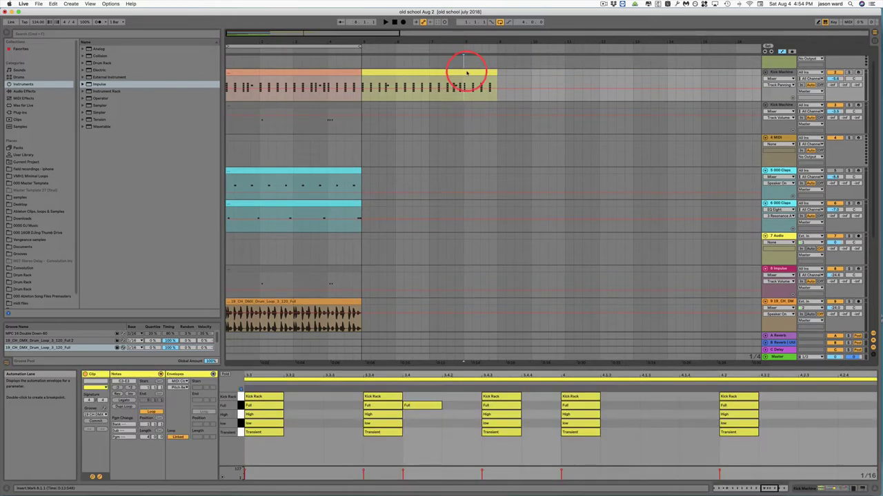
{"action": "left_click_drag", "start_coordinate": [465, 69], "coordinate": [501, 72]}
{"action": "key", "text": "super+c"}
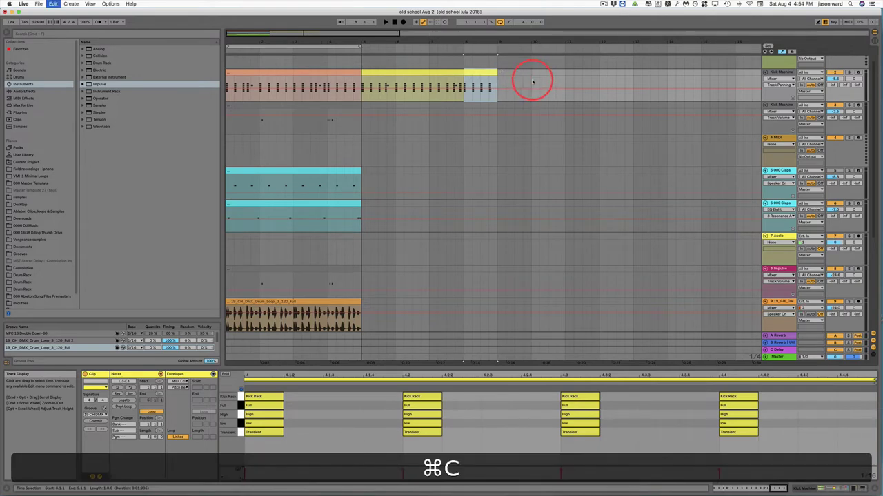
{"action": "left_click", "coordinate": [531, 75]}
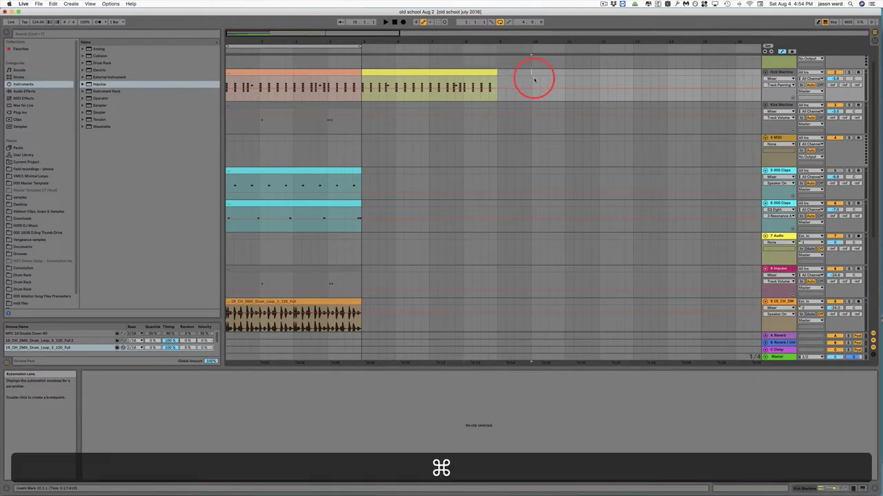
{"action": "key", "text": "super+v"}
Duplicate the second half of the bar 10 Kick Machine clip six times in a row
{"action": "left_click_drag", "start_coordinate": [545, 84], "coordinate": [562, 74]}
{"action": "left_click", "coordinate": [563, 73]}
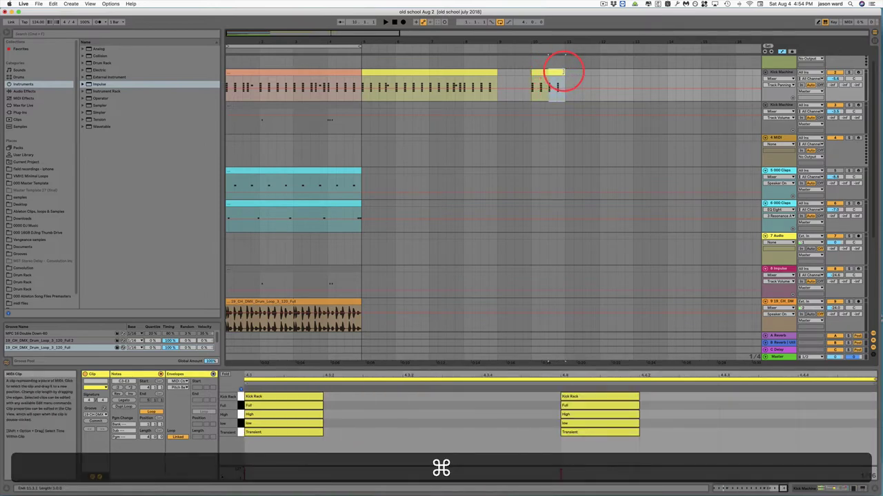
{"action": "key", "text": "super+d"}
{"action": "key", "text": "super+d"}
{"action": "key", "text": "super+d"}
{"action": "key", "text": "super+d"}
{"action": "key", "text": "super+d"}
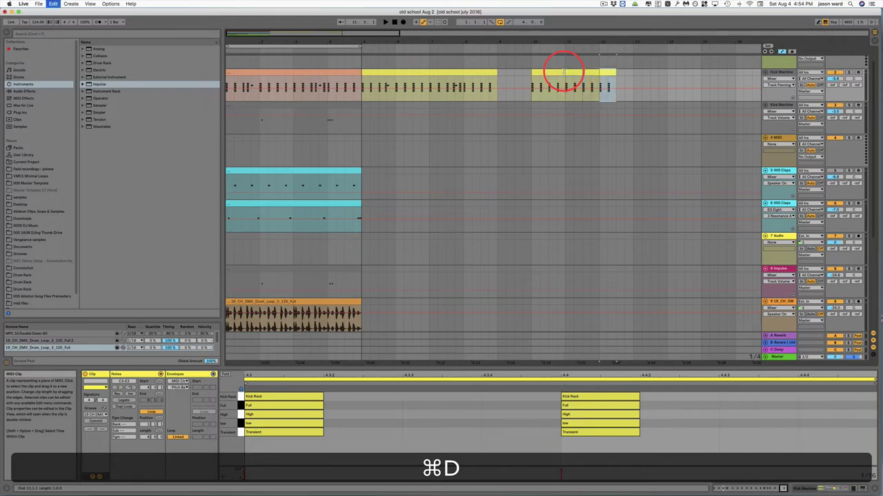
{"action": "key", "text": "super+d"}
Undo all the half-bar duplicates after the bar 10 clip
{"action": "key", "text": "super+z"}
{"action": "key", "text": "super+z"}
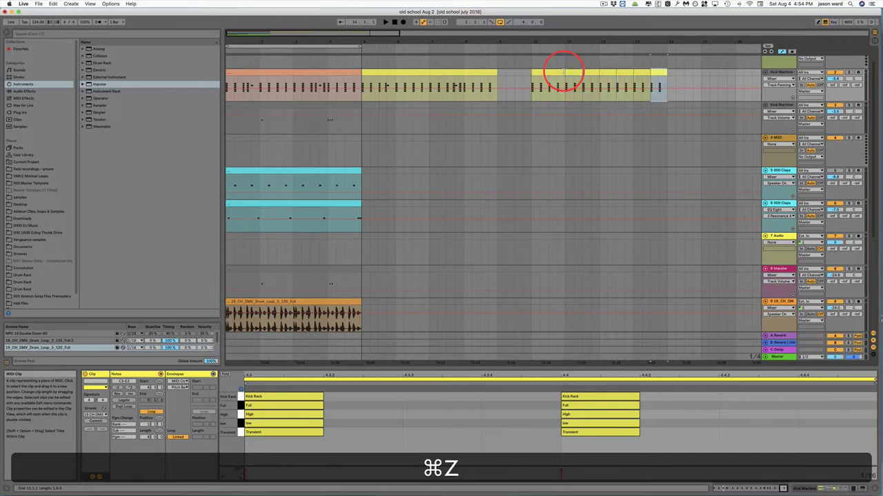
{"action": "key", "text": "super+z"}
{"action": "key", "text": "super+z"}
{"action": "key", "text": "super+z"}
Cut the second beat of bar 10 out of the pasted Kick Machine clip
{"action": "left_click_drag", "start_coordinate": [563, 72], "coordinate": [545, 71]}
{"action": "key", "text": "super+x"}
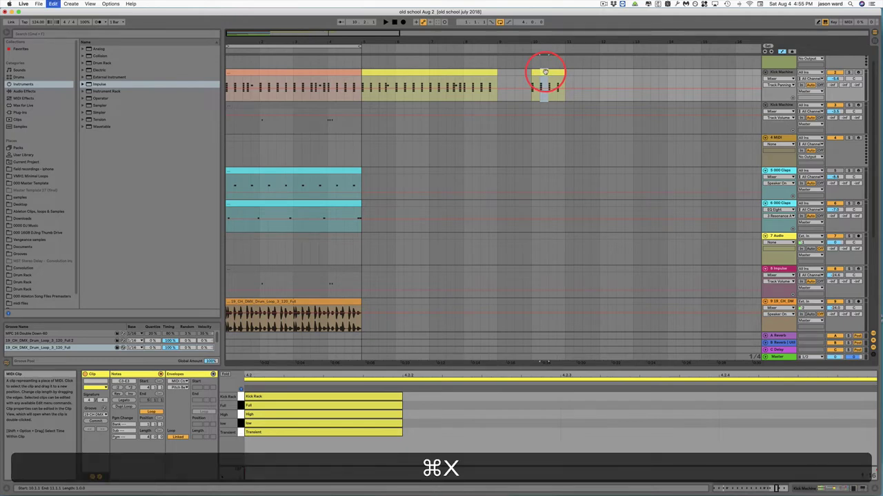
{"action": "left_click", "coordinate": [545, 81]}
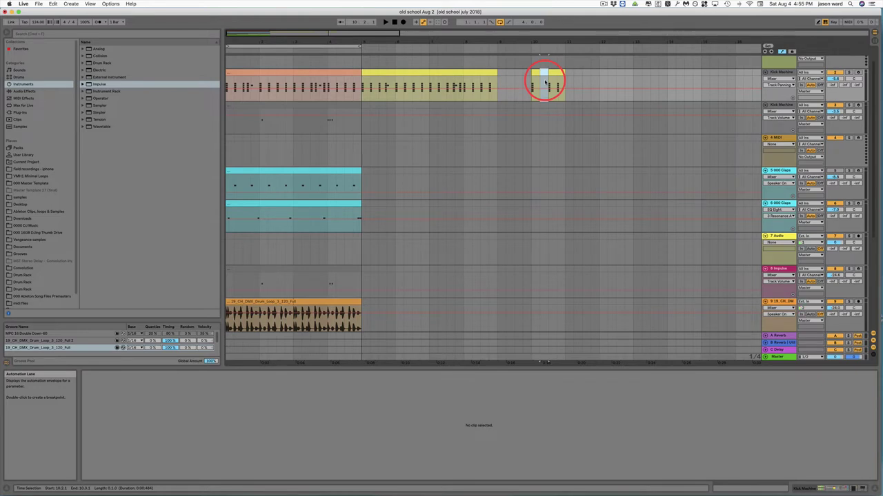
{"action": "left_click", "coordinate": [554, 75]}
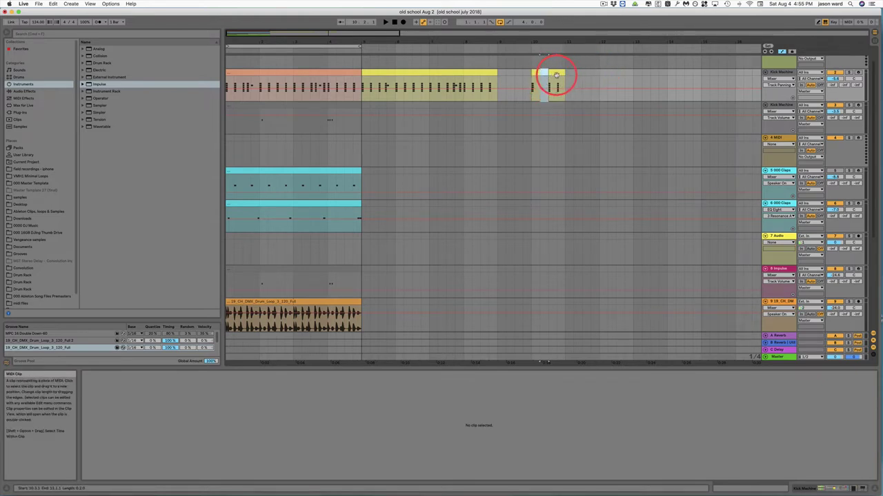
Duplicate the entire first Kick Machine track with its clips and devices
{"action": "left_click", "coordinate": [782, 74]}
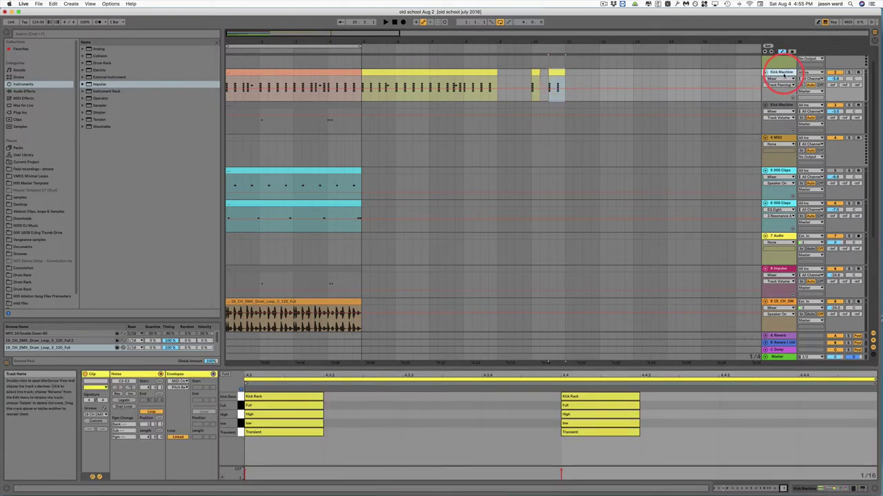
{"action": "double_click", "coordinate": [784, 72]}
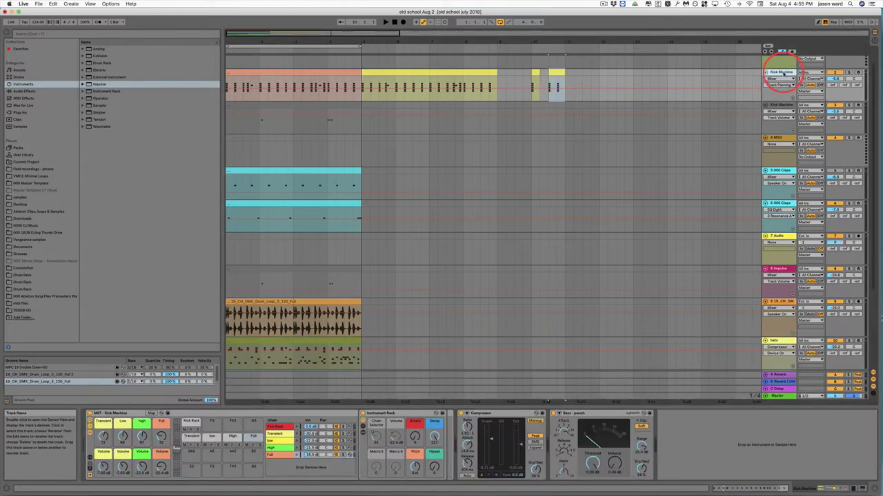
{"action": "key", "text": "super"}
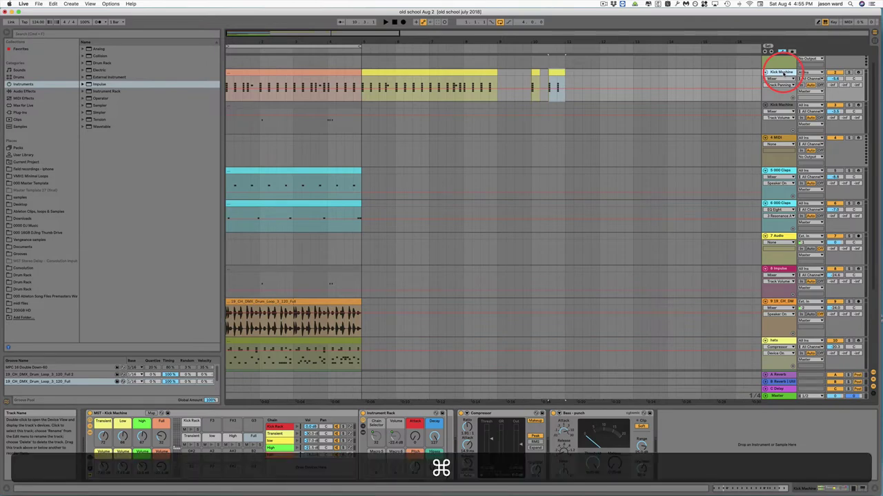
{"action": "key", "text": "super+d"}
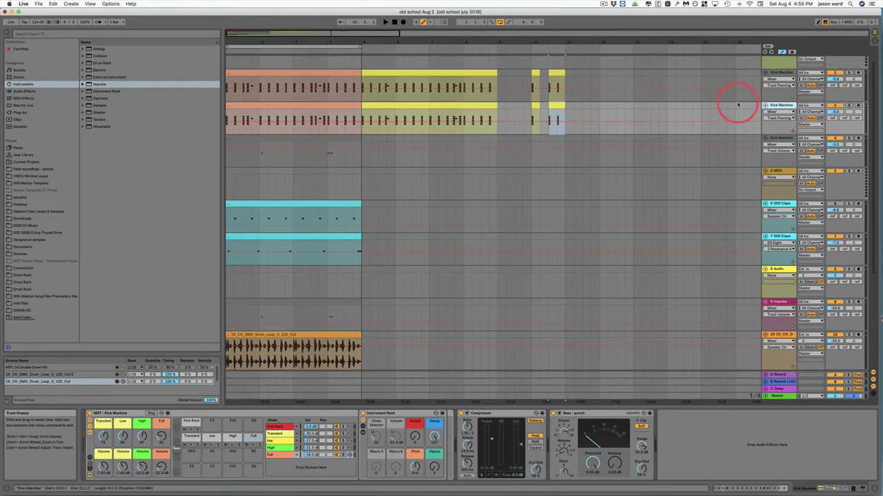
Try to duplicate the Bass - punch device in the copied Kick Machine track's device chain
{"action": "left_click", "coordinate": [601, 416]}
{"action": "left_click_drag", "start_coordinate": [602, 415], "coordinate": [110, 412]}
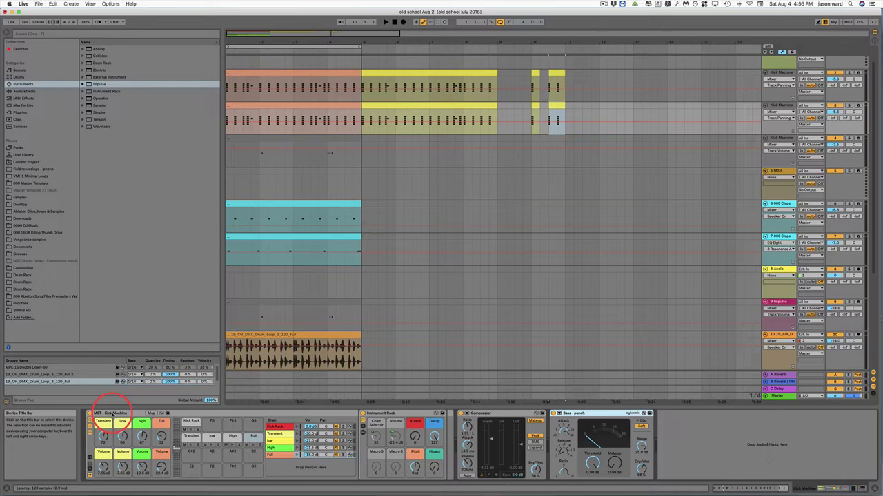
{"action": "left_click_drag", "start_coordinate": [111, 412], "coordinate": [587, 413]}
{"action": "key", "text": "super"}
{"action": "key", "text": "super+d"}
{"action": "left_click", "coordinate": [710, 414]}
Select all clips and time across every track in the arrangement
{"action": "left_click_drag", "start_coordinate": [711, 414], "coordinate": [292, 116]}
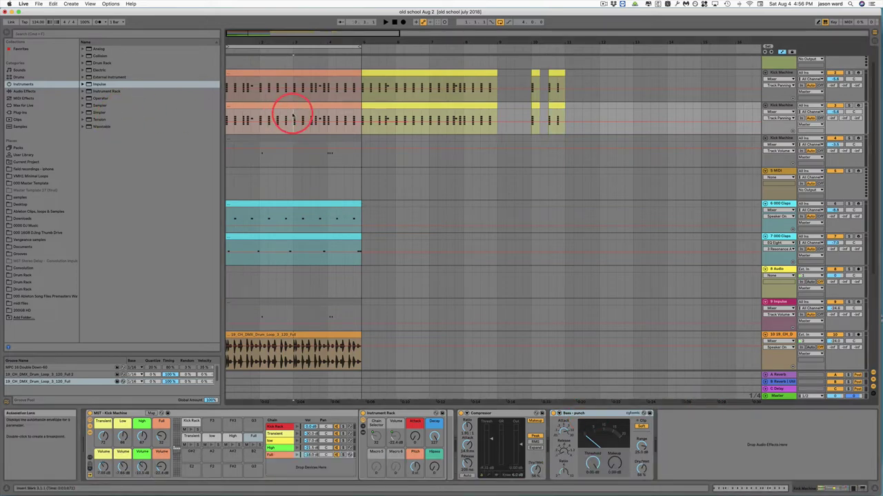
{"action": "left_click_drag", "start_coordinate": [292, 116], "coordinate": [285, 102]}
{"action": "key", "text": "super"}
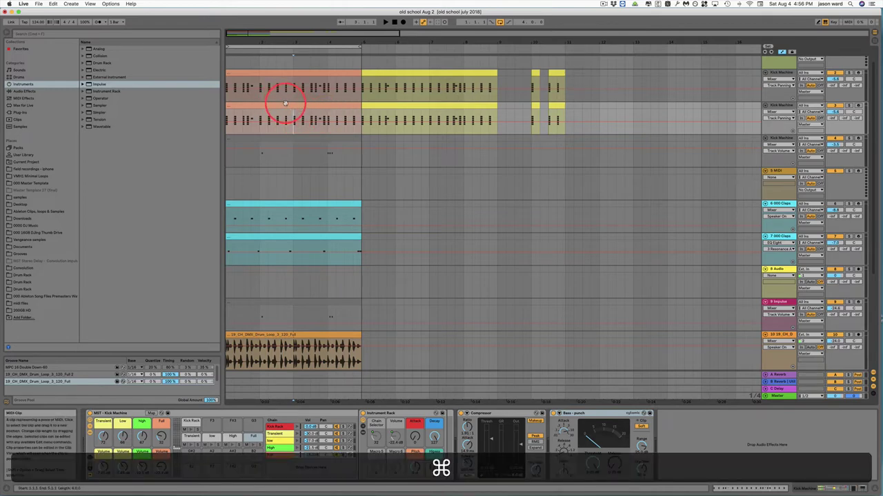
{"action": "key", "text": "super+a"}
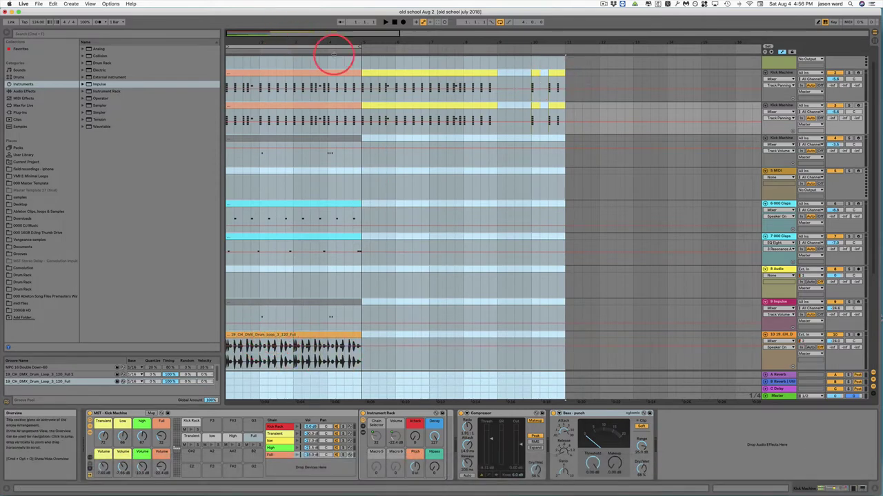
Open the first Kick Machine track's clip in bars 5 to 8 and select all of its MIDI notes
{"action": "left_click", "coordinate": [476, 80]}
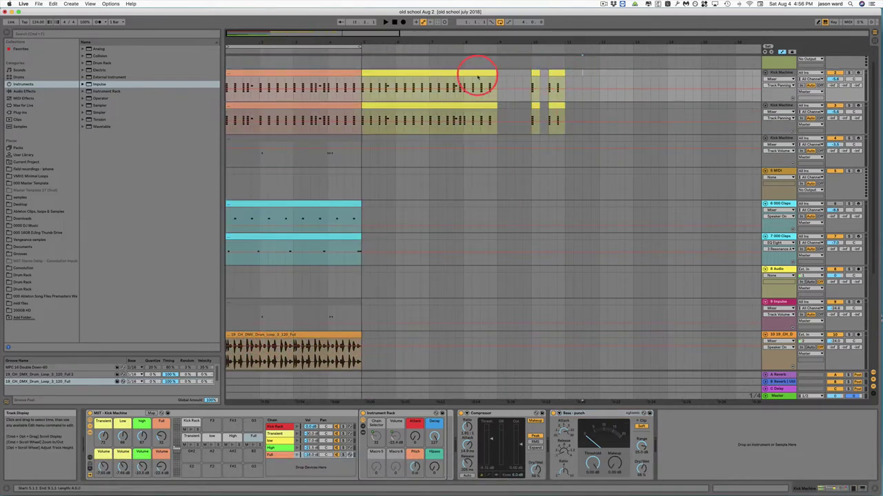
{"action": "double_click", "coordinate": [476, 80]}
{"action": "left_click", "coordinate": [249, 402]}
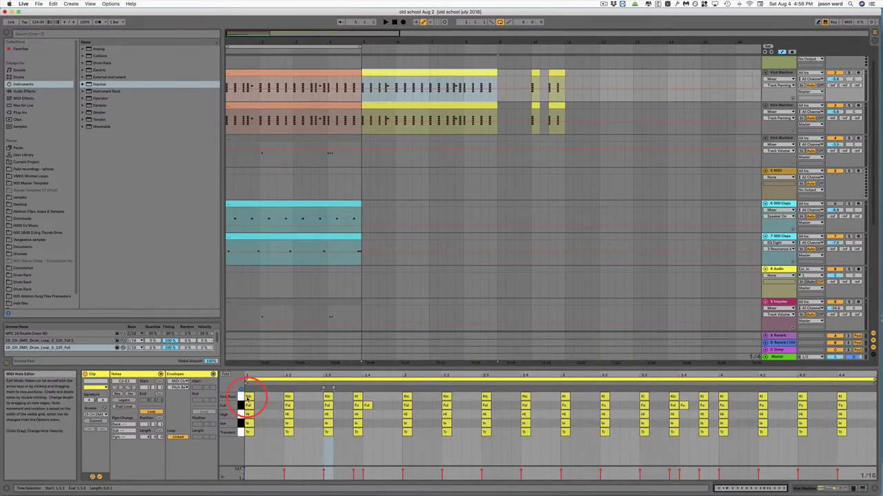
{"action": "left_click", "coordinate": [249, 398]}
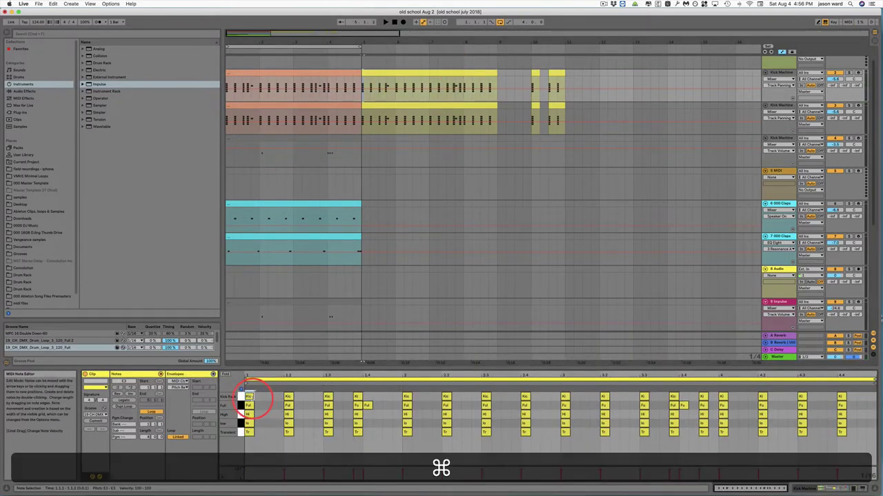
{"action": "key", "text": "super+a"}
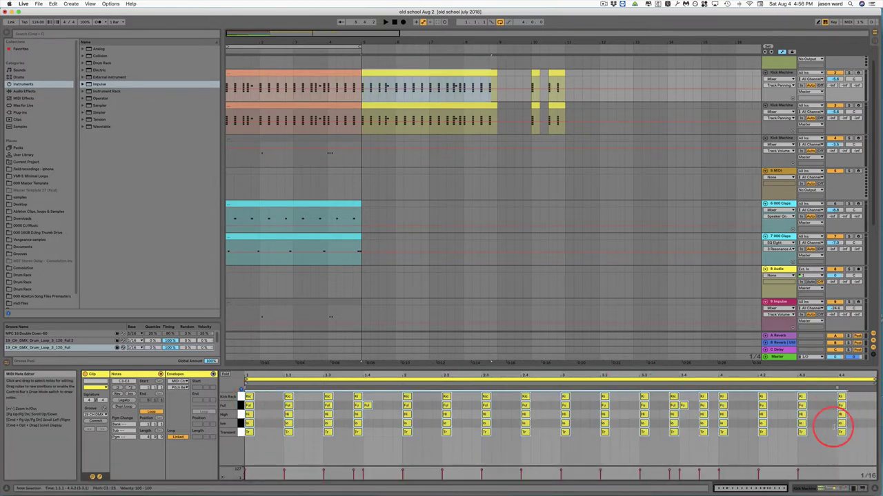
Select all material inside the four-bar loop across the tracks, and clear the selection at an empty spot on the 5 MIDI track
{"action": "left_click", "coordinate": [240, 45]}
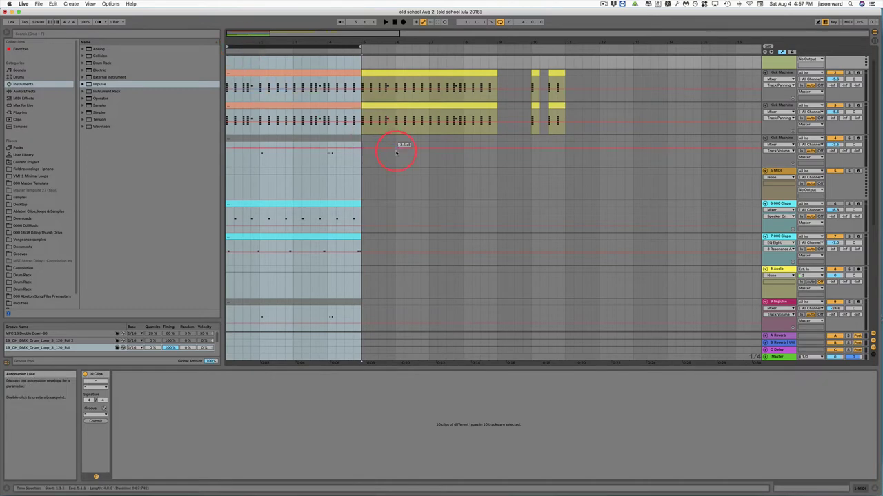
{"action": "left_click", "coordinate": [397, 183]}
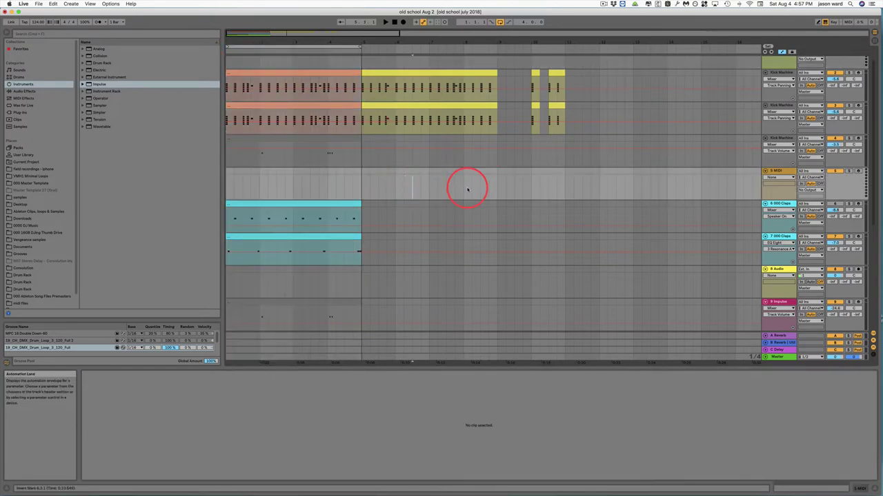
Switch to Session View and launch the second-scene clip on the copied Kick Machine track plus the 7 000 Claps and 12 Operator clips
{"action": "key", "text": "Tab"}
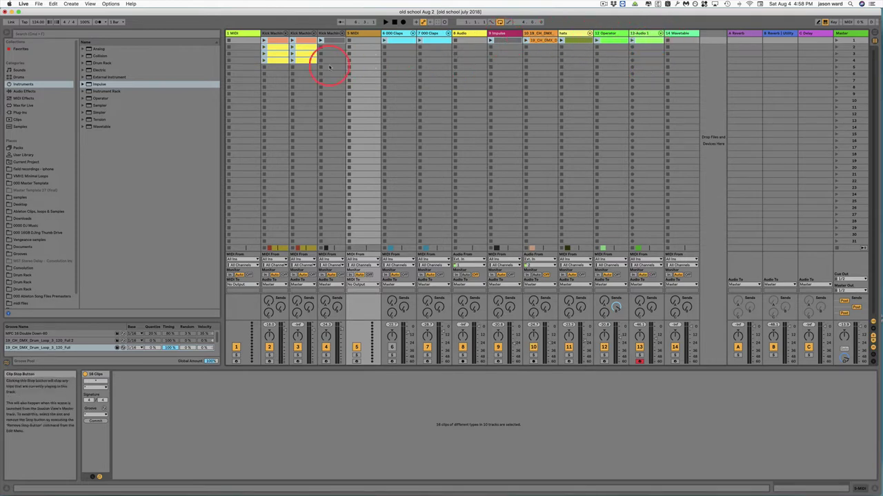
{"action": "left_click", "coordinate": [291, 47]}
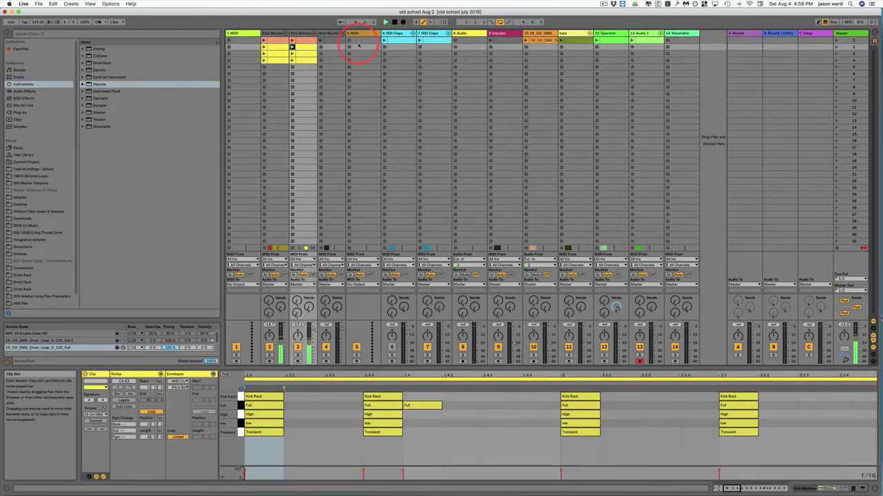
{"action": "left_click", "coordinate": [438, 43]}
{"action": "left_click", "coordinate": [596, 40]}
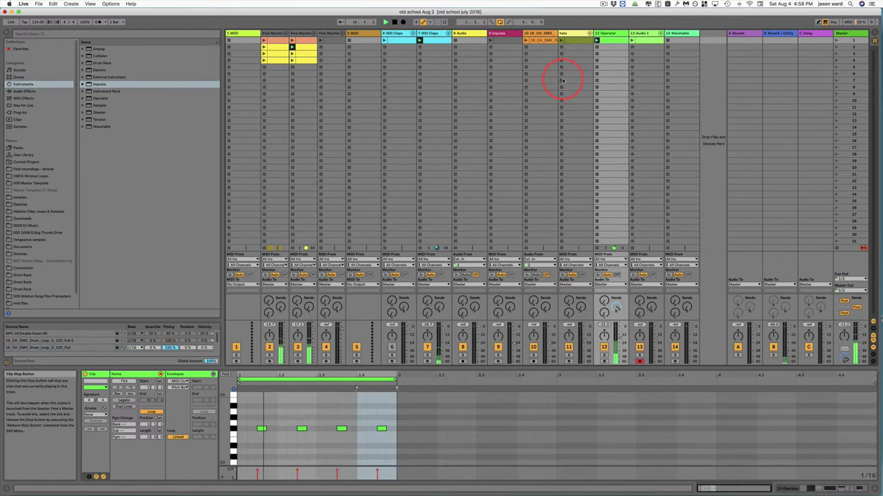
Capture the currently playing clips into a newly inserted scene
{"action": "key", "text": "super"}
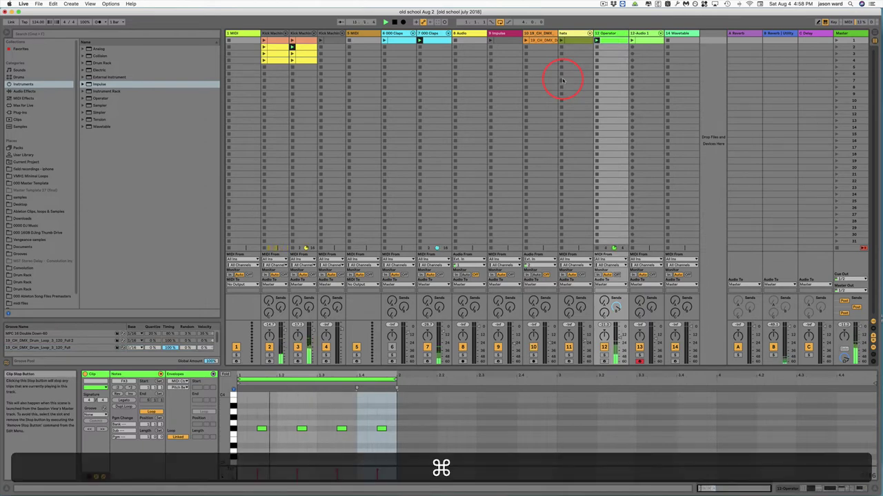
{"action": "key", "text": "super+shift+i"}
{"action": "key", "text": "super"}
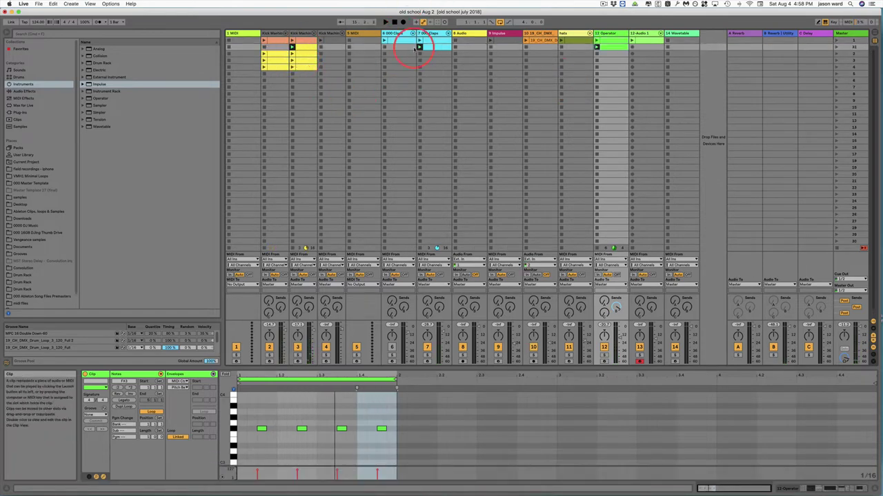
{"action": "left_click", "coordinate": [611, 47]}
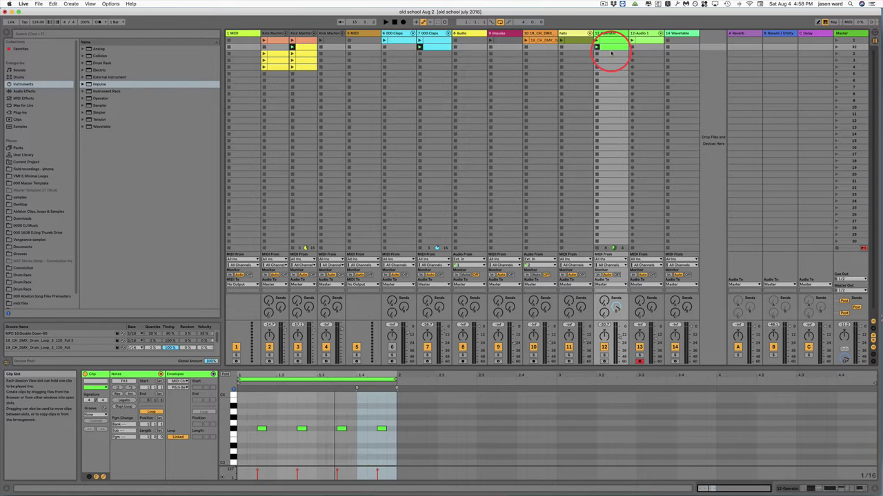
Switch to Arrangement View and restore the arrangement's clips with Back to Arrangement
{"action": "key", "text": "Tab"}
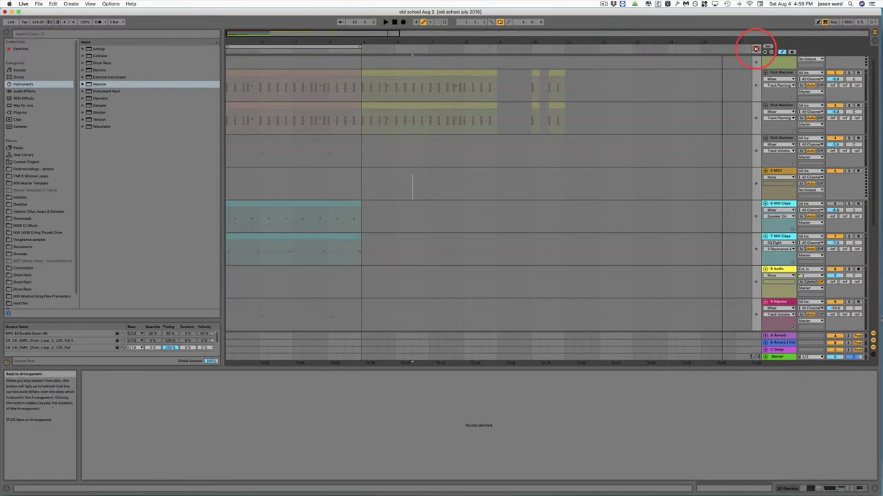
{"action": "left_click", "coordinate": [756, 48]}
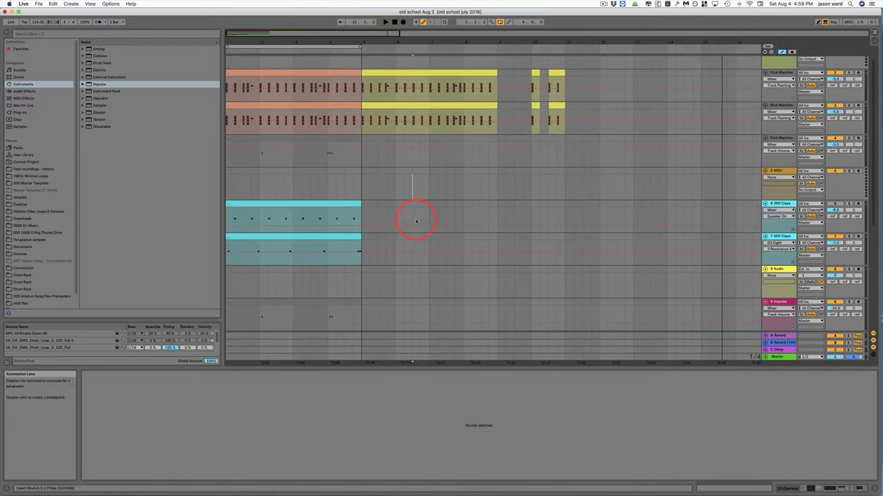
In Session View, select the non-adjacent first and third Kick Machine, 7 000 Claps and 9 Impulse tracks together
{"action": "key", "text": "Tab"}
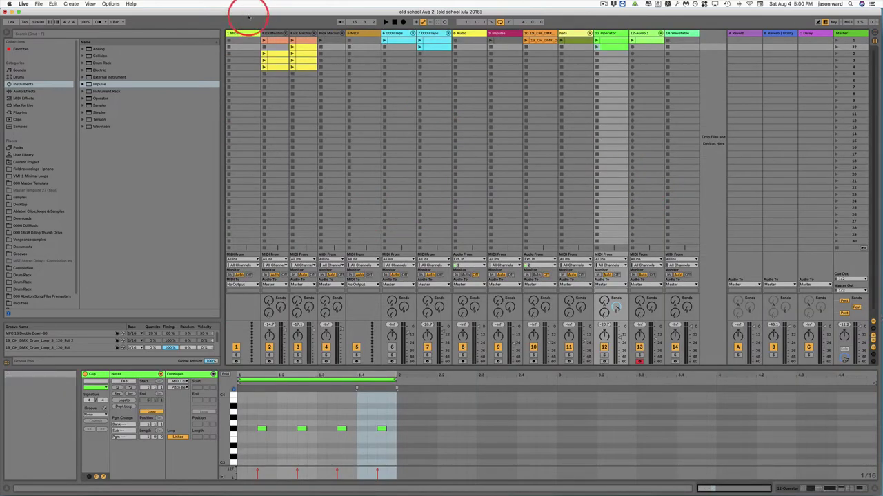
{"action": "left_click", "coordinate": [277, 33]}
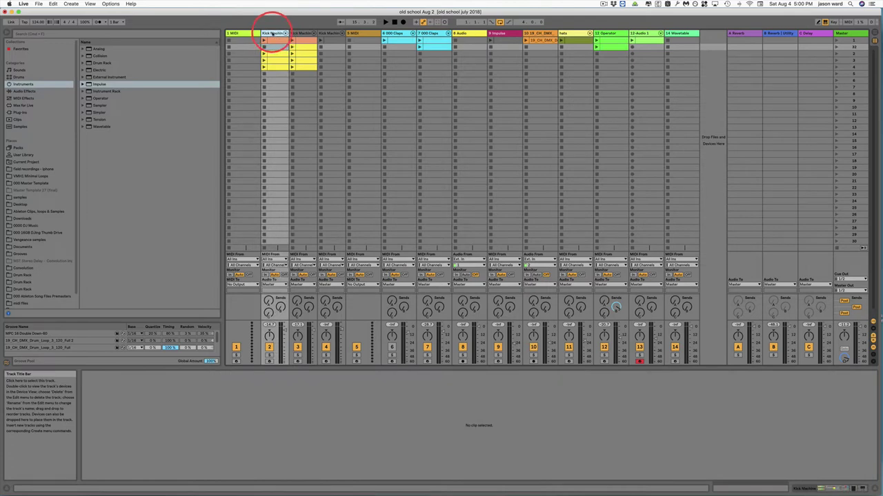
{"action": "left_click", "coordinate": [321, 33], "text": "super"}
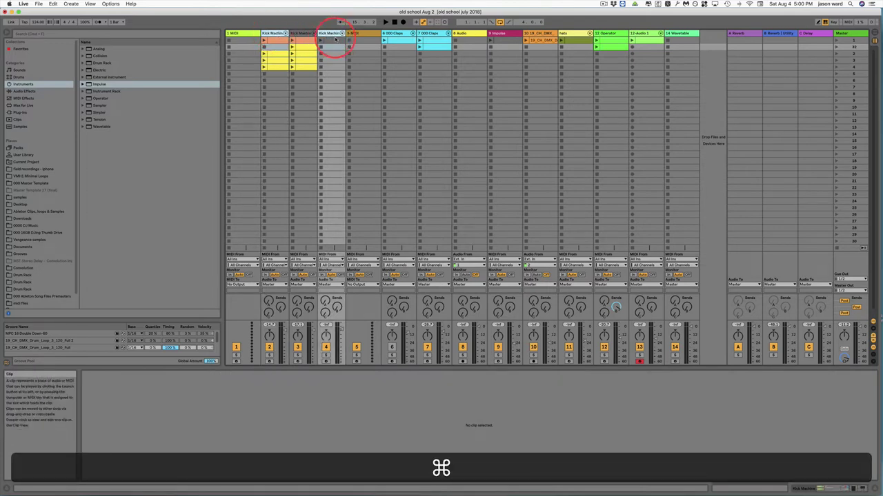
{"action": "left_click", "coordinate": [431, 40]}
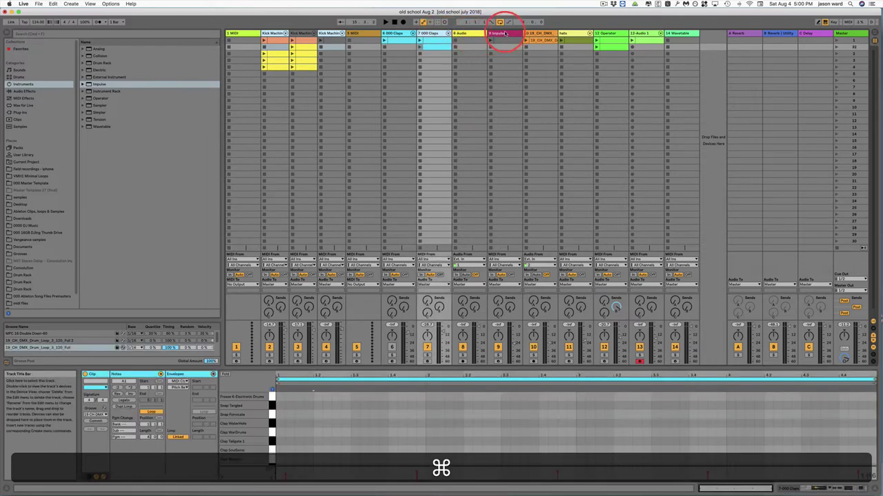
{"action": "left_click", "coordinate": [505, 33]}
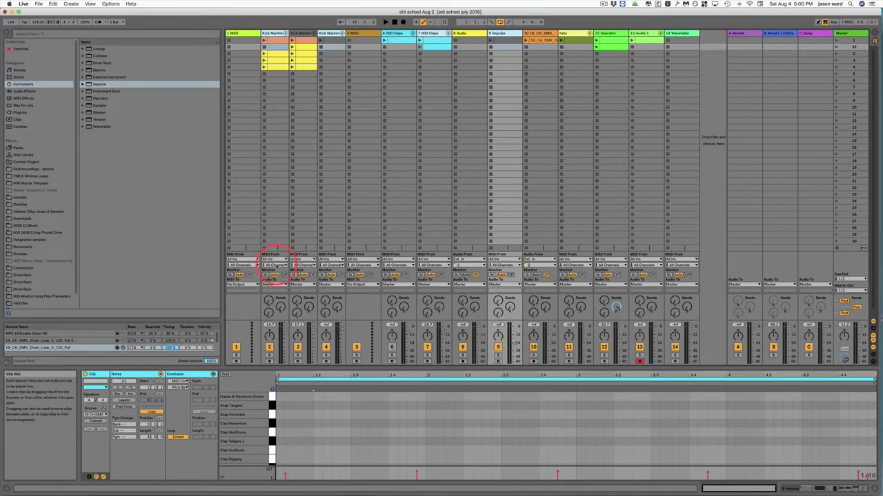
Adjust the volume of the non-adjacent selected tracks together and undo the change
{"action": "left_click_drag", "start_coordinate": [285, 333], "coordinate": [283, 331]}
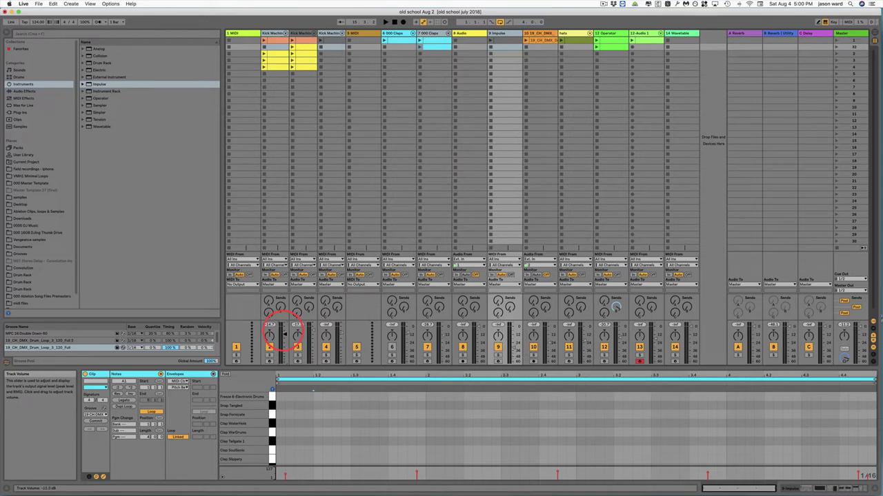
{"action": "key", "text": "super+z"}
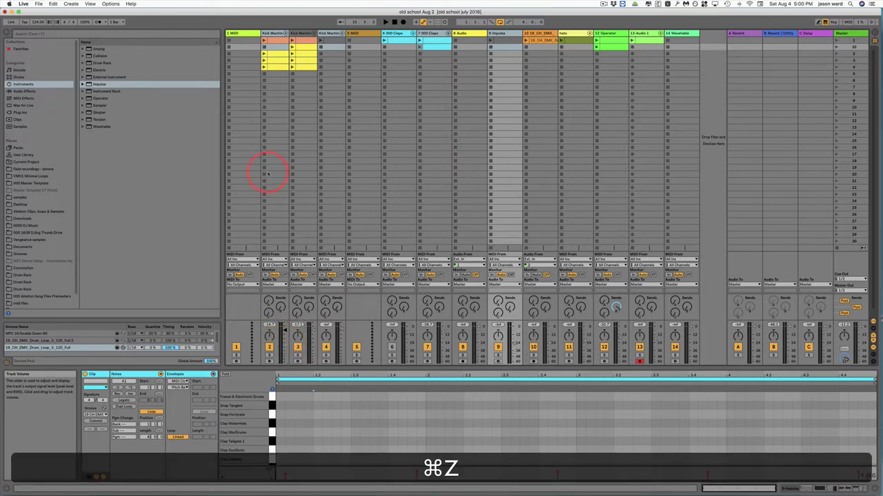
Select the adjacent range of tracks from the first Kick Machine through 7 000 Claps
{"action": "left_click", "coordinate": [273, 33]}
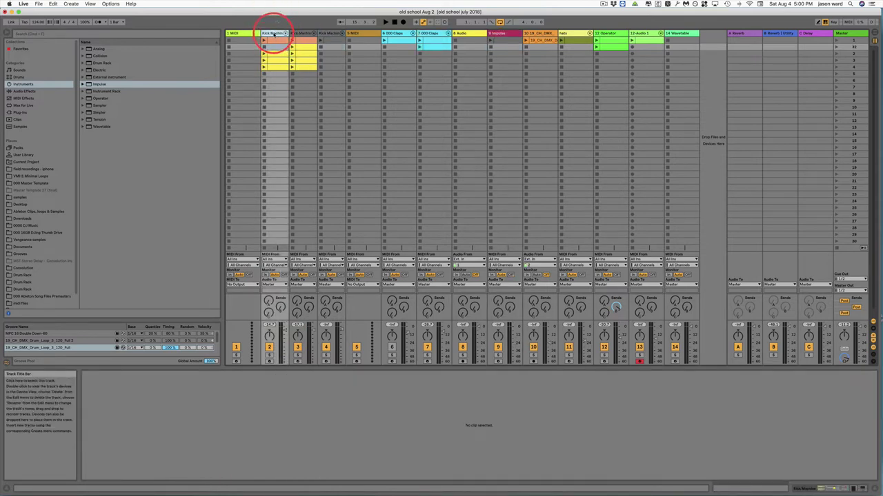
{"action": "left_click", "coordinate": [295, 32]}
{"action": "left_click", "coordinate": [432, 33]}
{"action": "key", "text": "shift"}
{"action": "left_click", "coordinate": [280, 33]}
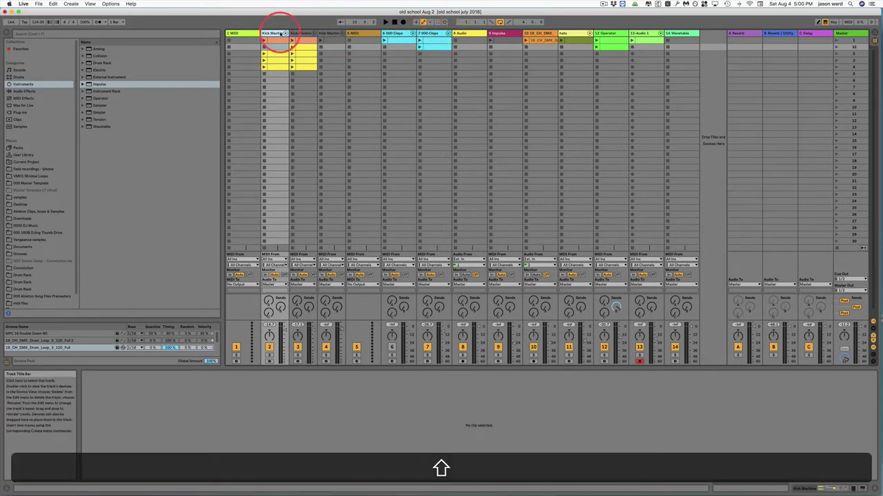
{"action": "left_click", "coordinate": [436, 33], "text": "shift"}
{"action": "left_click", "coordinate": [249, 29], "text": "shift"}
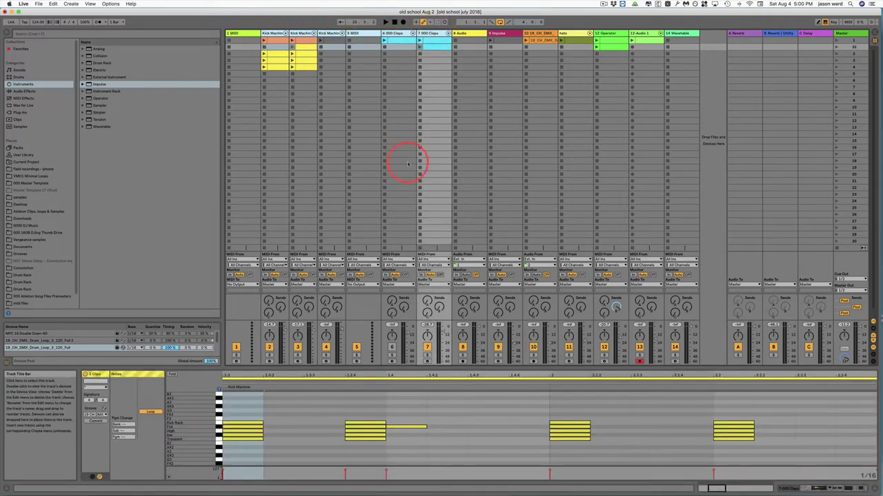
Change the volume of the selected track range together, undo it, and toggle the selected tracks' activators
{"action": "left_click", "coordinate": [282, 331]}
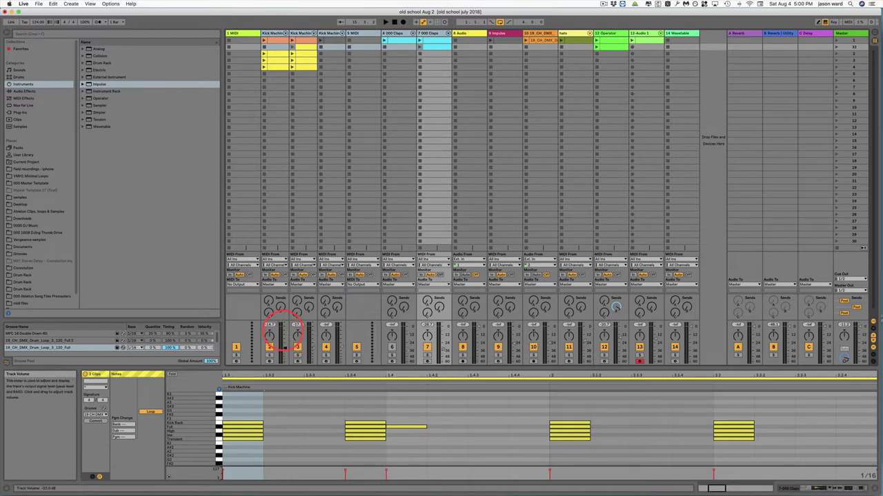
{"action": "key", "text": "super+z"}
{"action": "left_click", "coordinate": [270, 347]}
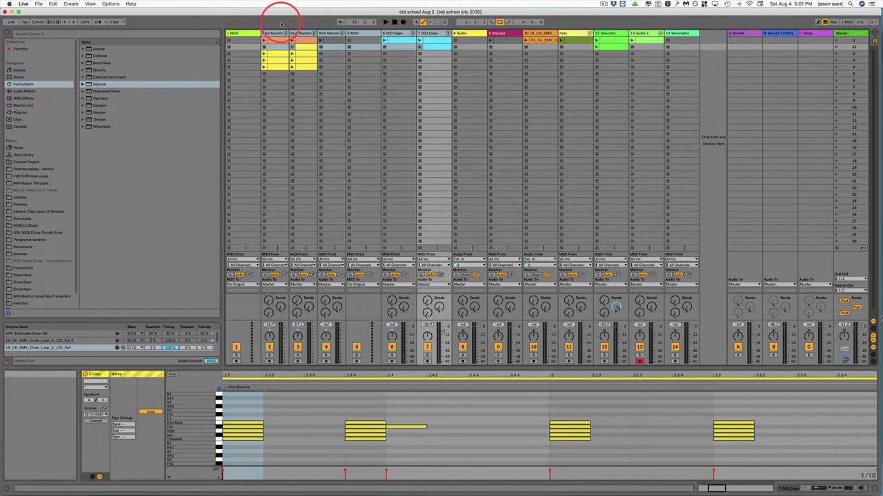
Open the first Kick Machine clip's notes in Arrangement View and activate the browser search
{"action": "key", "text": "Tab"}
{"action": "left_click", "coordinate": [325, 69]}
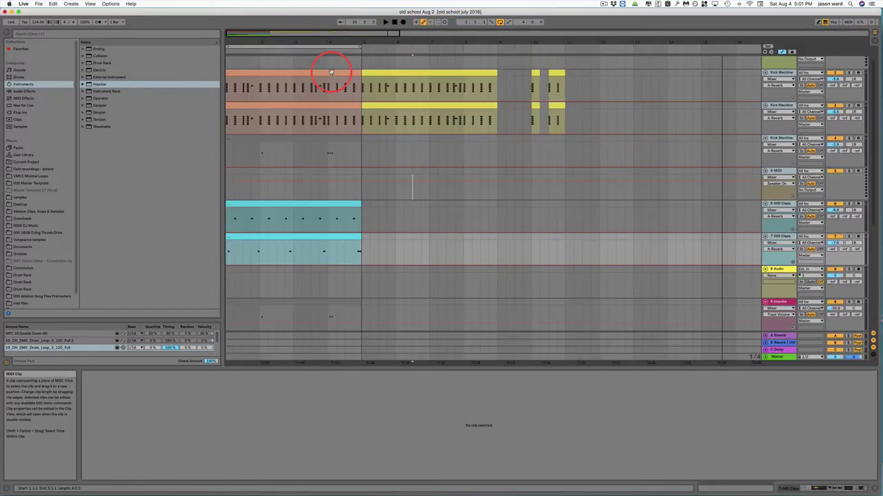
{"action": "left_click", "coordinate": [307, 435]}
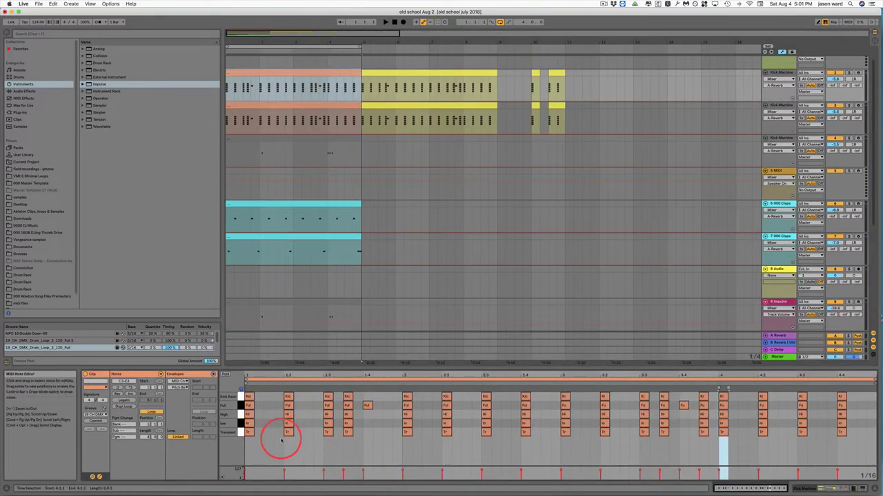
{"action": "key", "text": "super+f"}
Play the arrangement with the first Kick Machine clip's notes enlarged and turn on Follow, switching it off and on again
{"action": "left_click", "coordinate": [278, 70]}
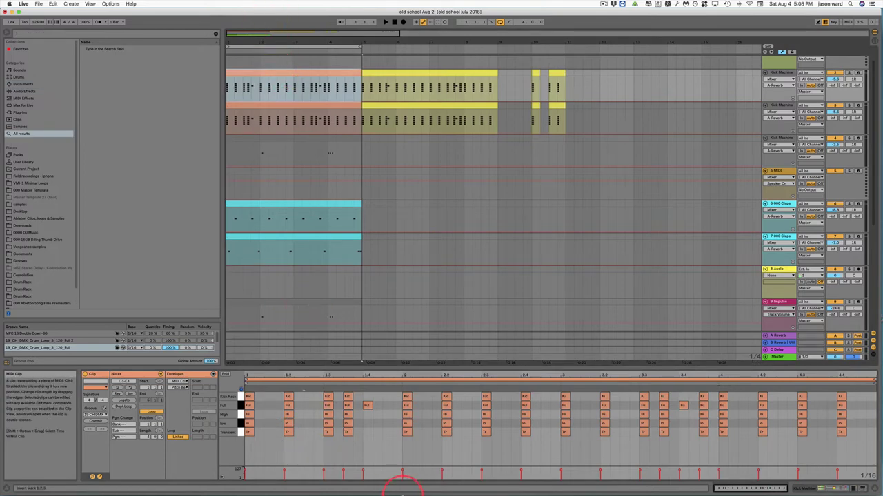
{"action": "left_click", "coordinate": [390, 433]}
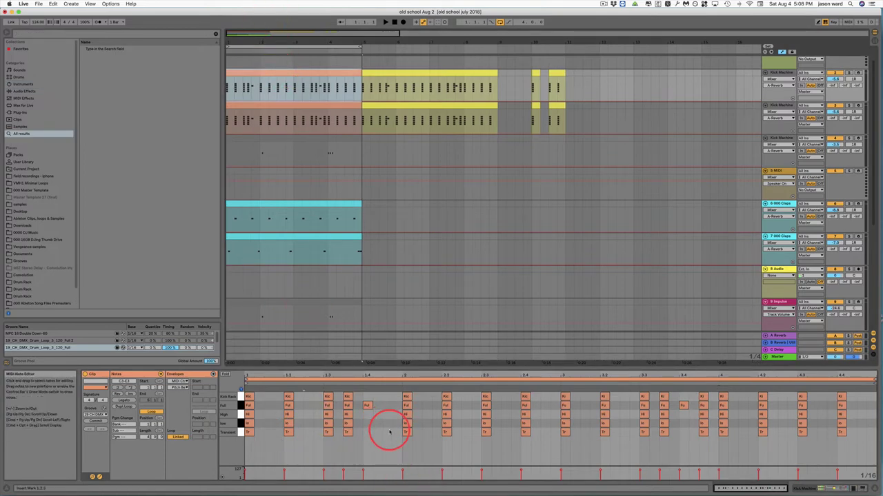
{"action": "left_click_drag", "start_coordinate": [386, 372], "coordinate": [409, 418]}
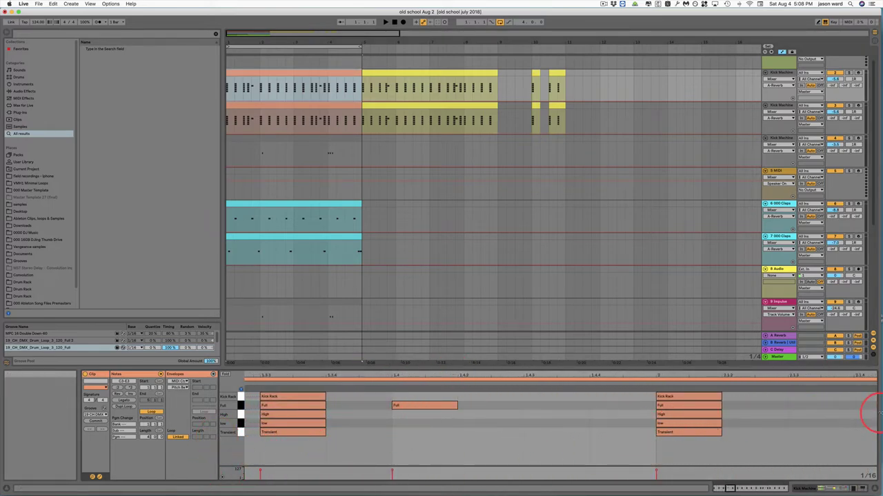
{"action": "key", "text": "space"}
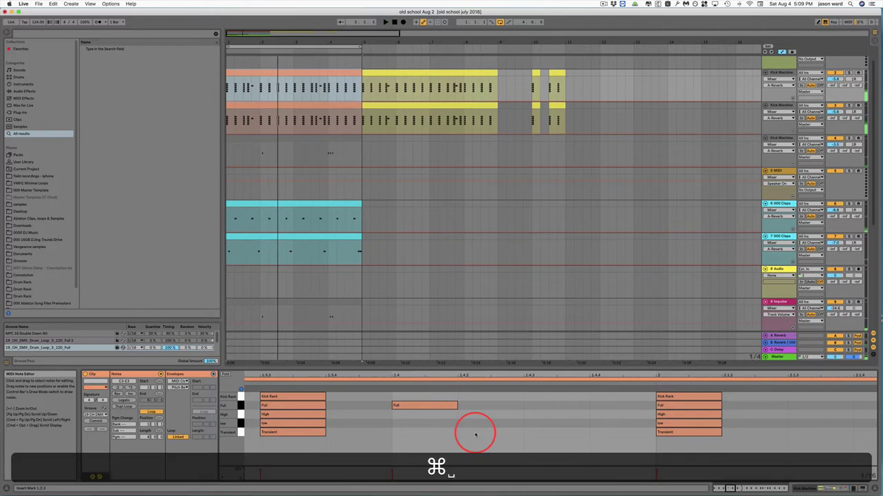
{"action": "key", "text": "super+shift+f"}
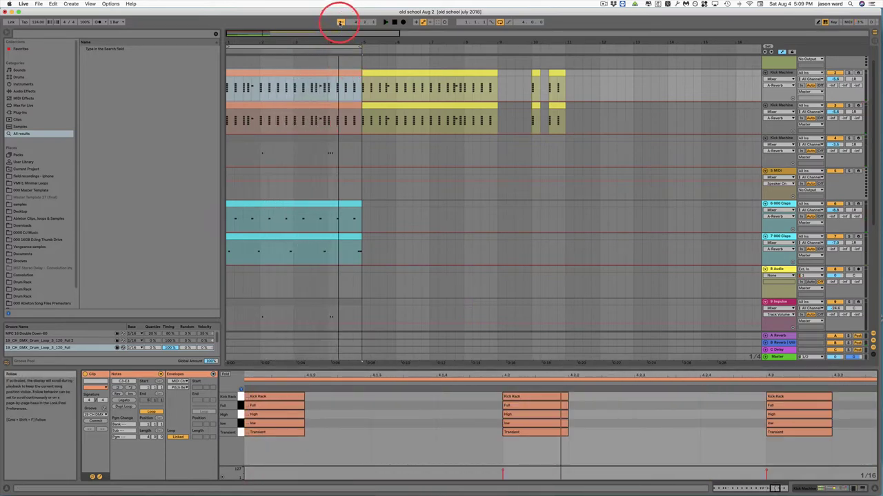
{"action": "left_click", "coordinate": [340, 23]}
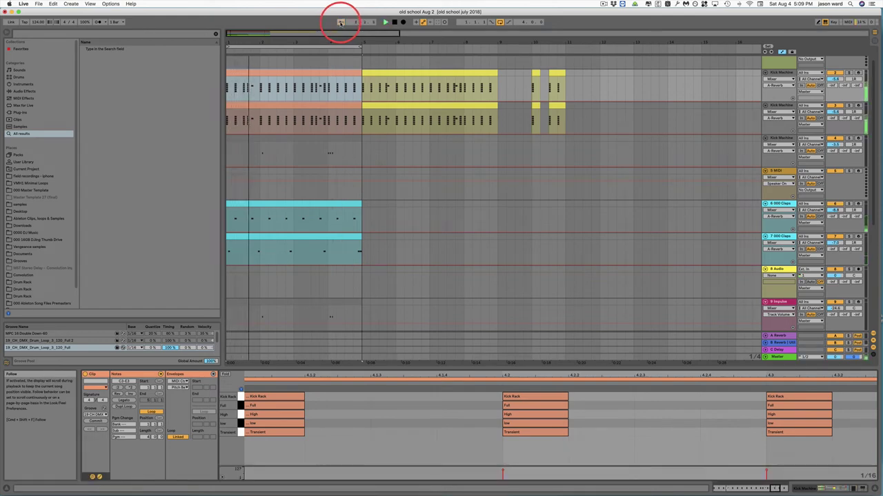
{"action": "left_click", "coordinate": [340, 23]}
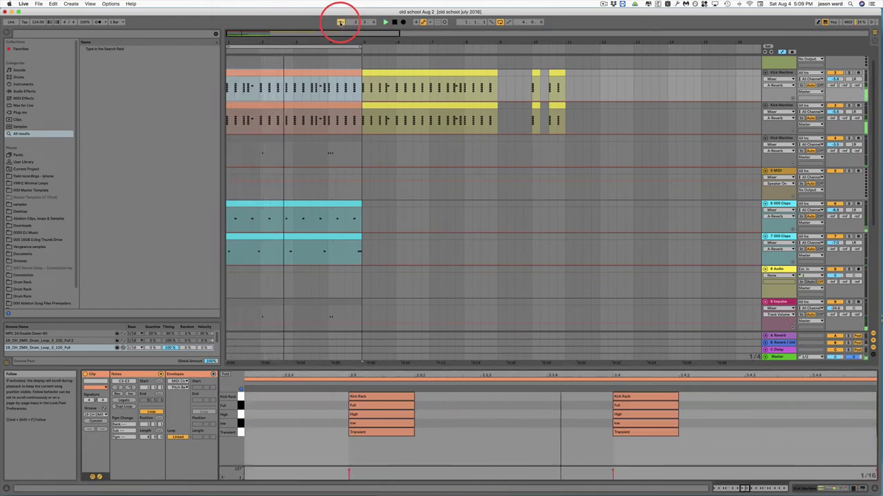
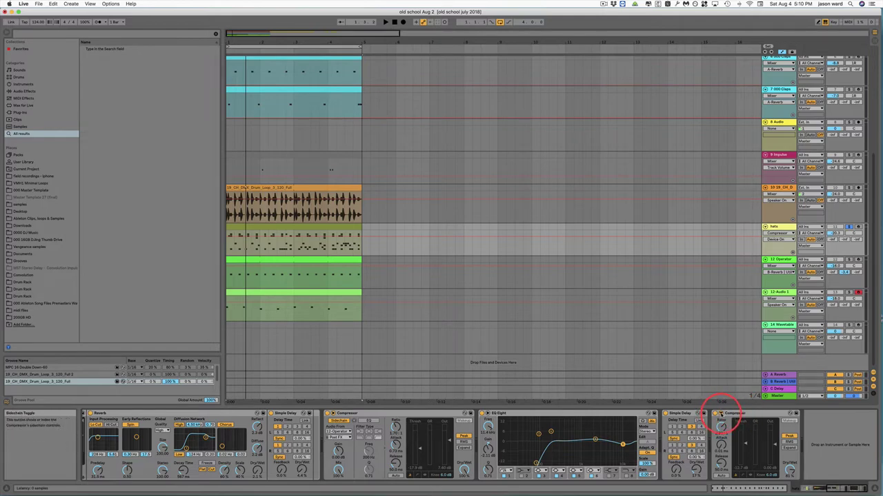
Expand the sidechain section of the last Compressor on the hats track and set its audio source to Kick Machine
{"action": "left_click", "coordinate": [721, 413]}
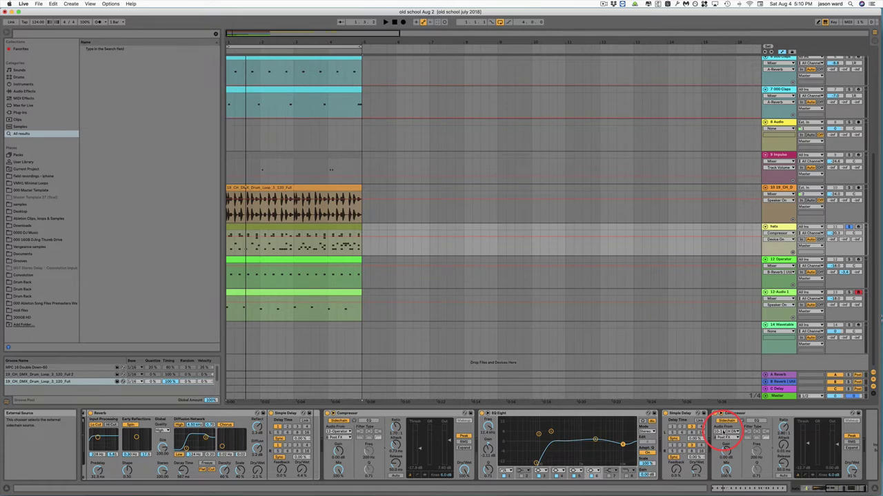
{"action": "left_click", "coordinate": [724, 432]}
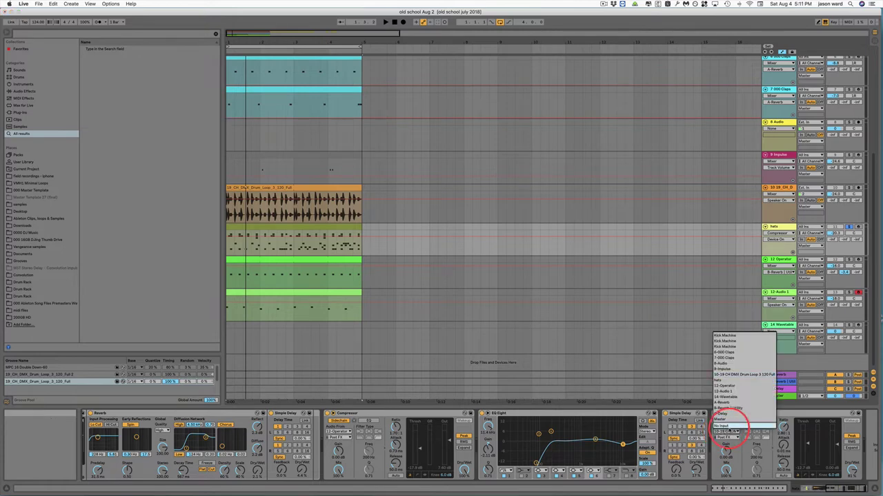
{"action": "left_click", "coordinate": [724, 336]}
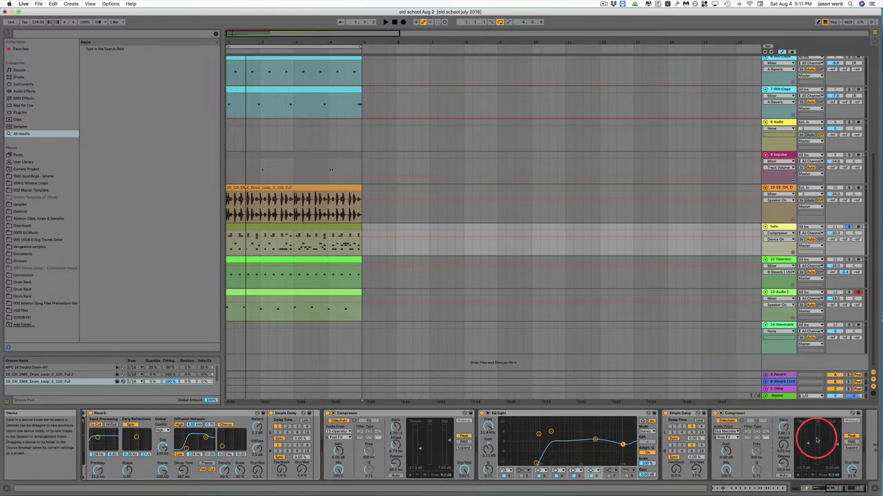
Play the arrangement and compare the hats with the sidechained Compressor bypassed and re-enabled
{"action": "key", "text": "space"}
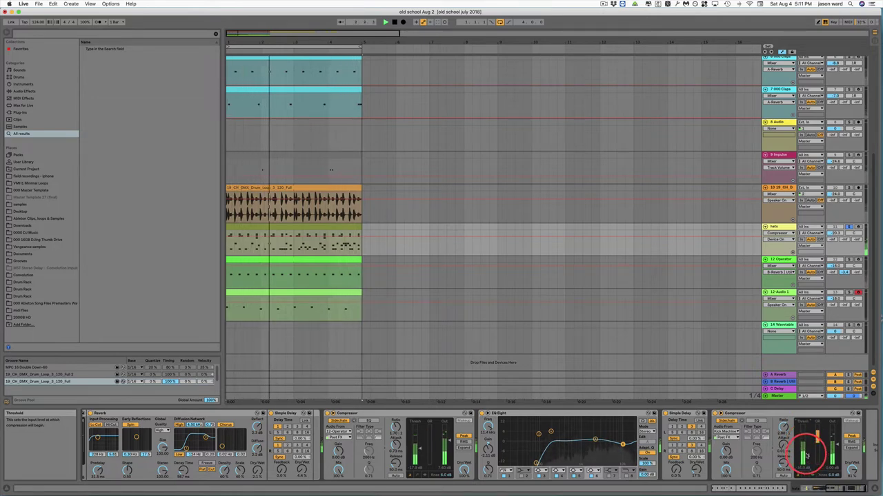
{"action": "key", "text": "XF86AudioRaiseVolume"}
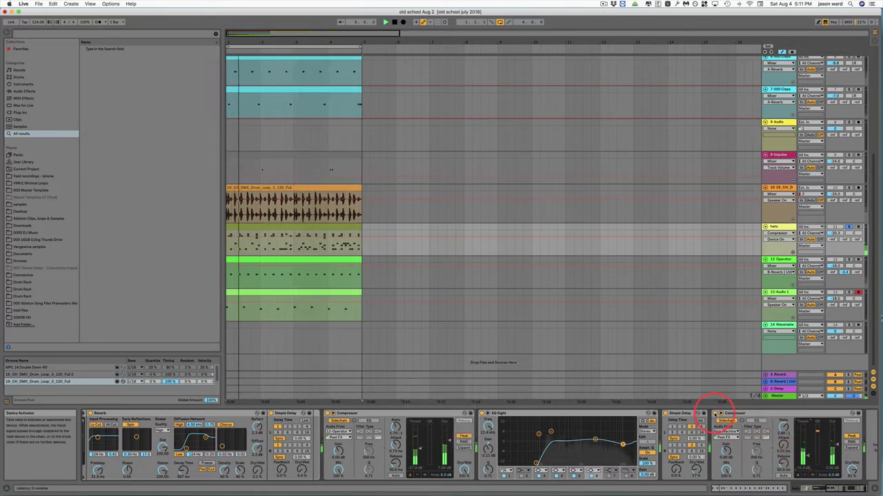
{"action": "left_click", "coordinate": [715, 413]}
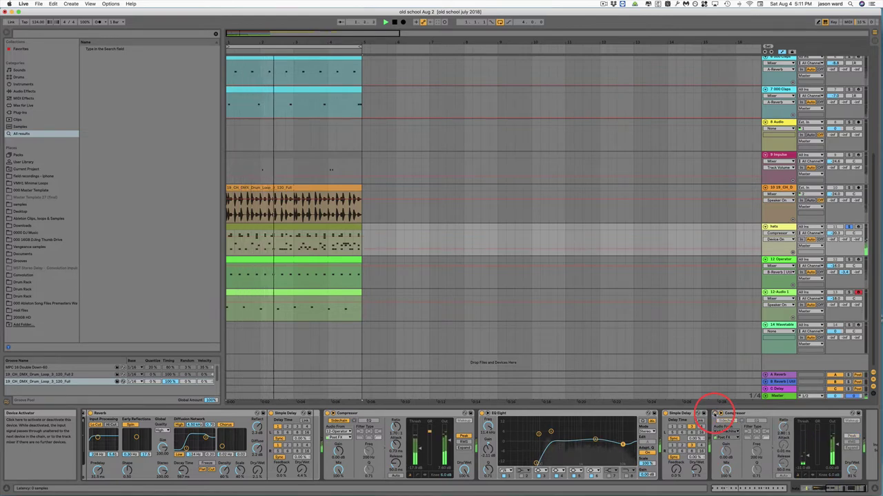
{"action": "left_click", "coordinate": [715, 413]}
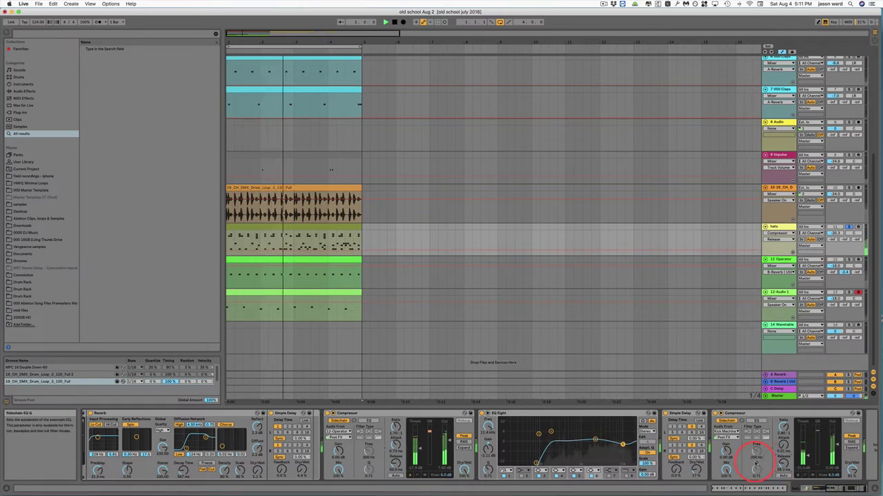
{"action": "key", "text": "space"}
Lower the sidechained Compressor's threshold and adjust its release, comparing the result during playback with the device off and on
{"action": "left_click_drag", "start_coordinate": [805, 450], "coordinate": [808, 457]}
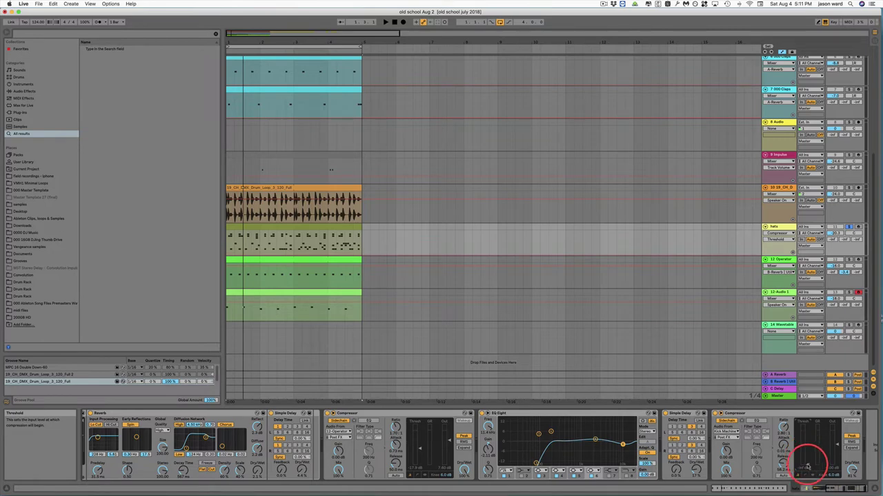
{"action": "key", "text": "space"}
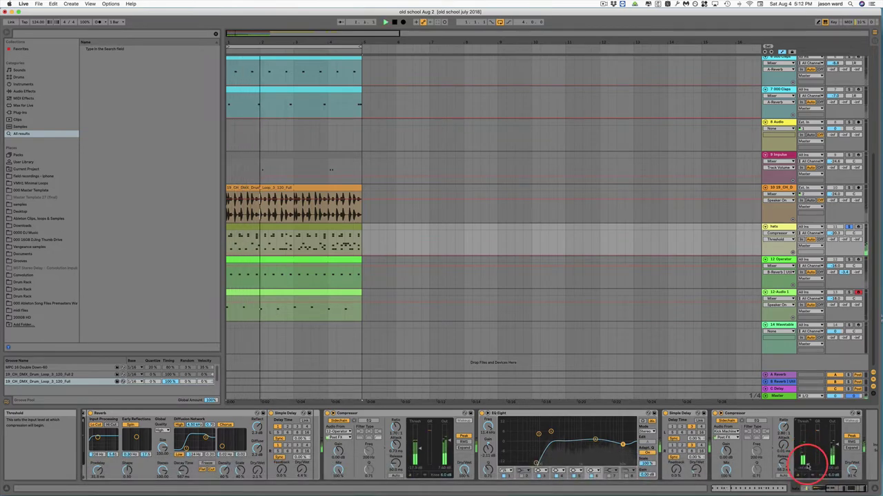
{"action": "left_click_drag", "start_coordinate": [782, 467], "coordinate": [783, 463]}
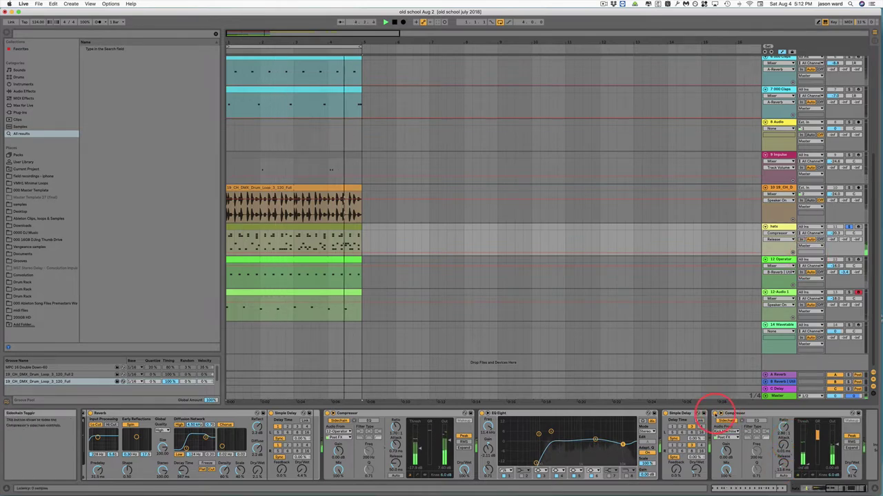
{"action": "left_click", "coordinate": [717, 413]}
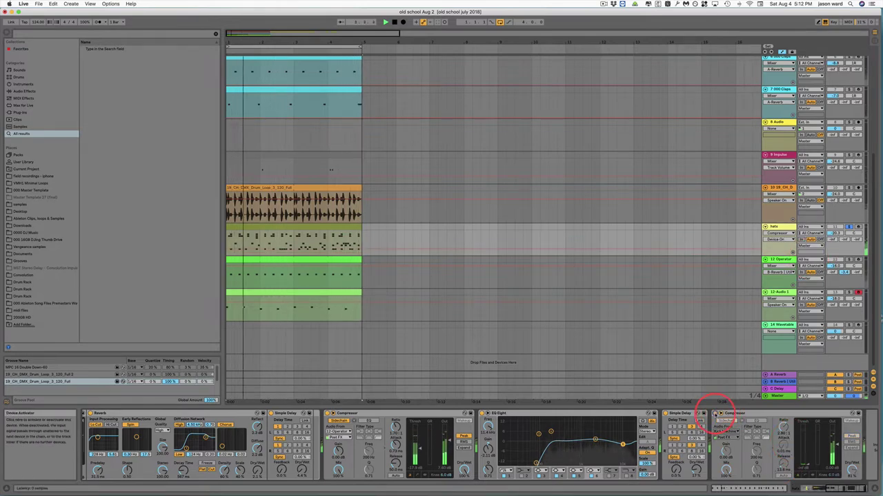
{"action": "left_click", "coordinate": [717, 414]}
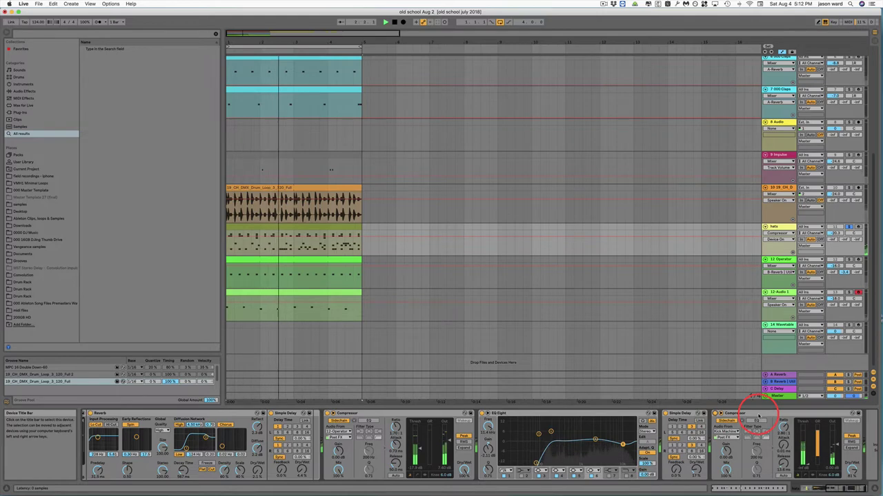
{"action": "key", "text": "space"}
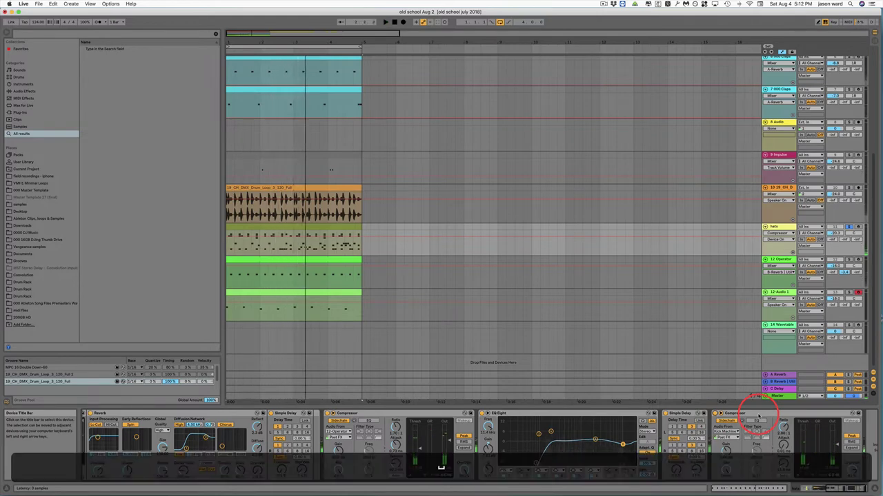
Open the hats clip's envelopes and choose the MIDI control 7 - Volume
{"action": "key", "text": "shift+Tab"}
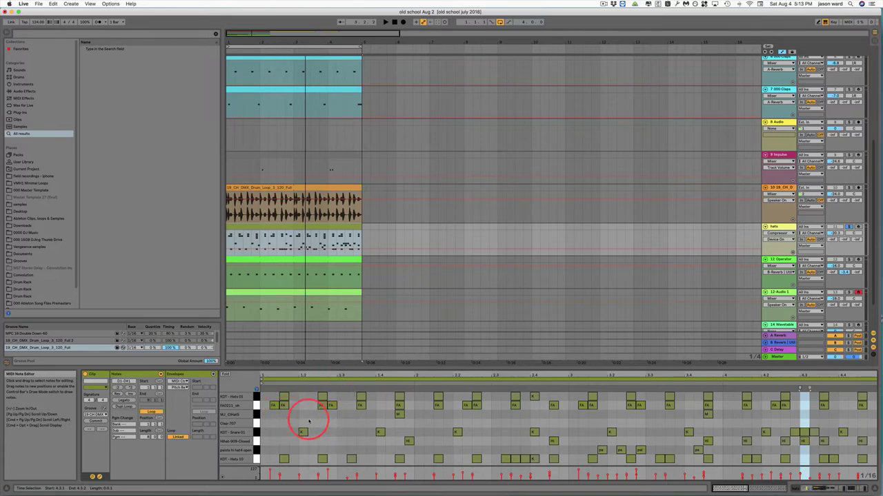
{"action": "left_click", "coordinate": [177, 438]}
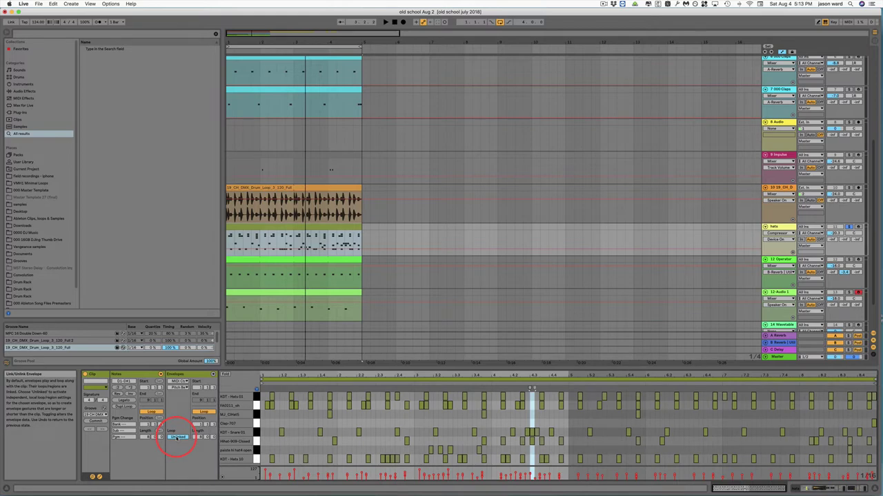
{"action": "left_click", "coordinate": [183, 375]}
{"action": "left_click", "coordinate": [178, 388]}
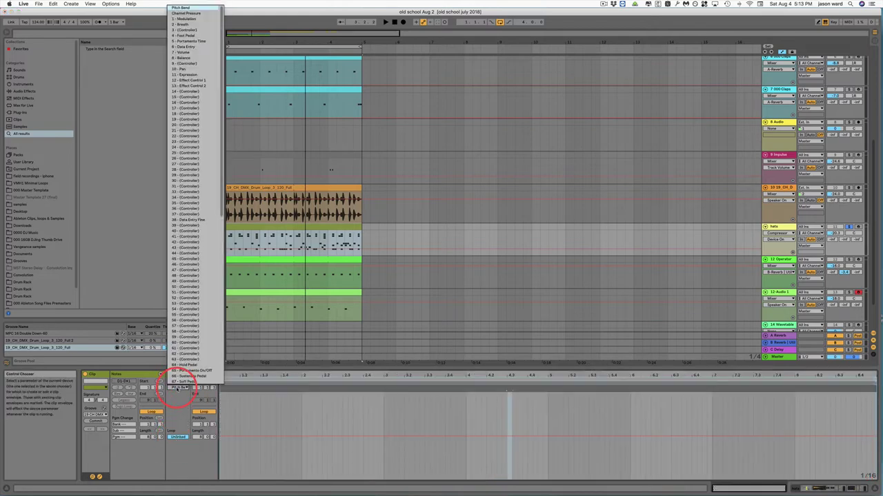
{"action": "left_click", "coordinate": [209, 51]}
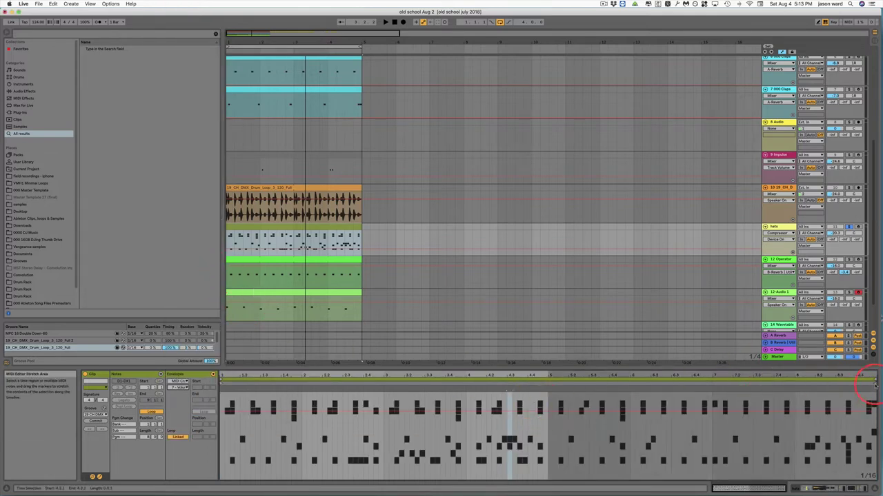
Unlink the hats clip's volume envelope and shape it as a one-beat loop with a curved dip
{"action": "left_click", "coordinate": [178, 437]}
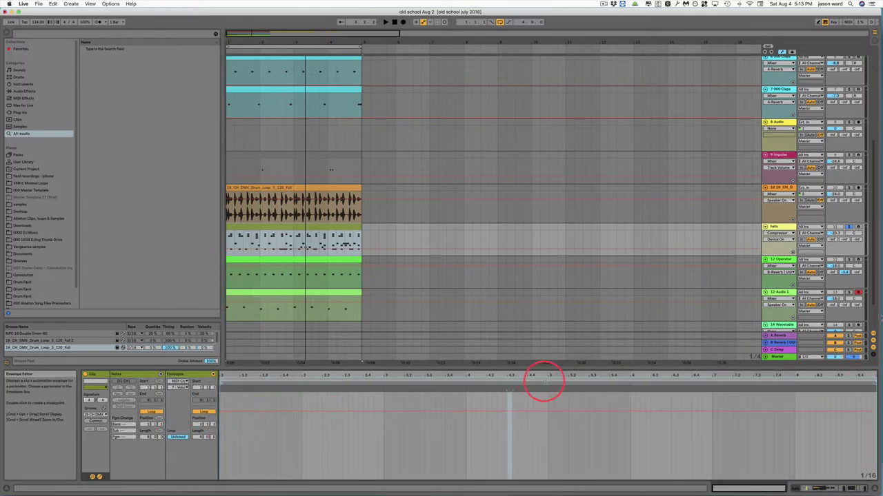
{"action": "left_click_drag", "start_coordinate": [870, 380], "coordinate": [515, 380]}
{"action": "left_click_drag", "start_coordinate": [402, 382], "coordinate": [239, 384]}
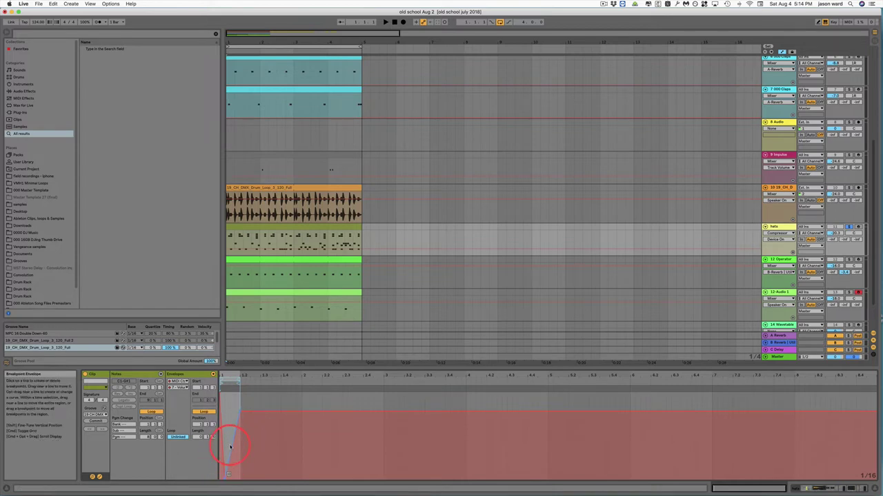
{"action": "key", "text": "alt"}
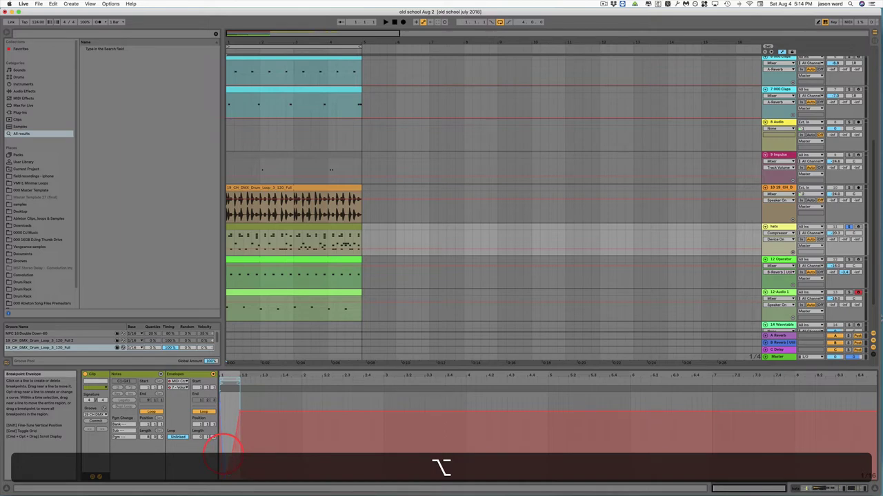
{"action": "left_click_drag", "start_coordinate": [224, 451], "coordinate": [245, 429]}
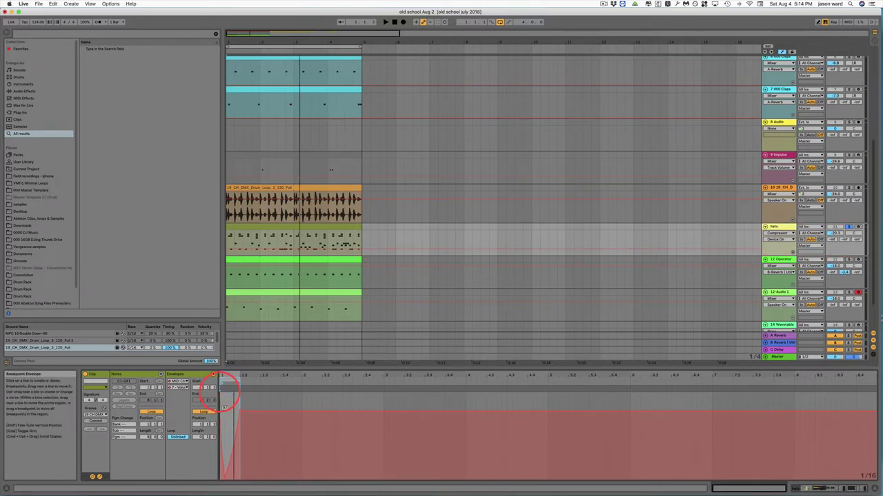
Audition the volume envelope with the hats track soloed, turn off its solo, and play it with all tracks
{"action": "key", "text": "space"}
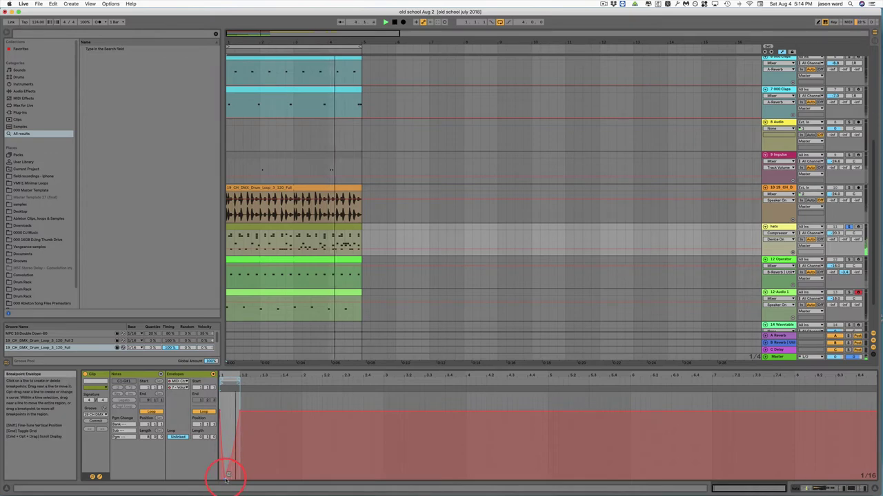
{"action": "key", "text": "space"}
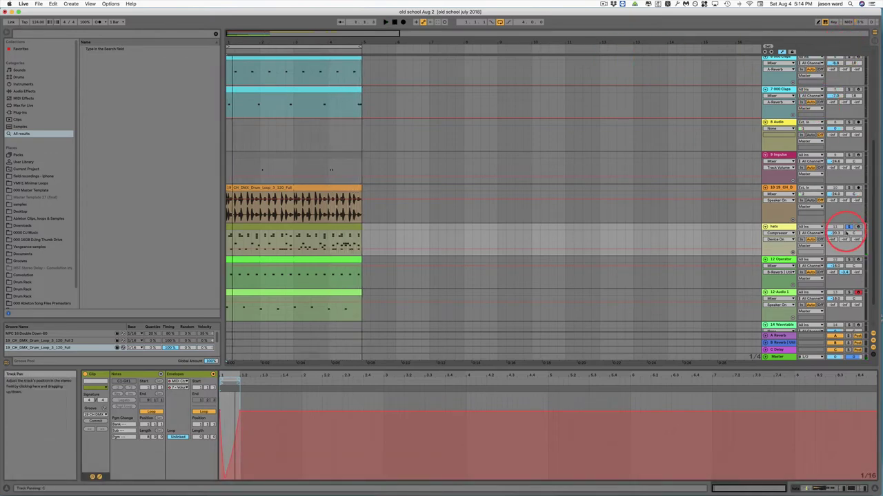
{"action": "left_click", "coordinate": [848, 226]}
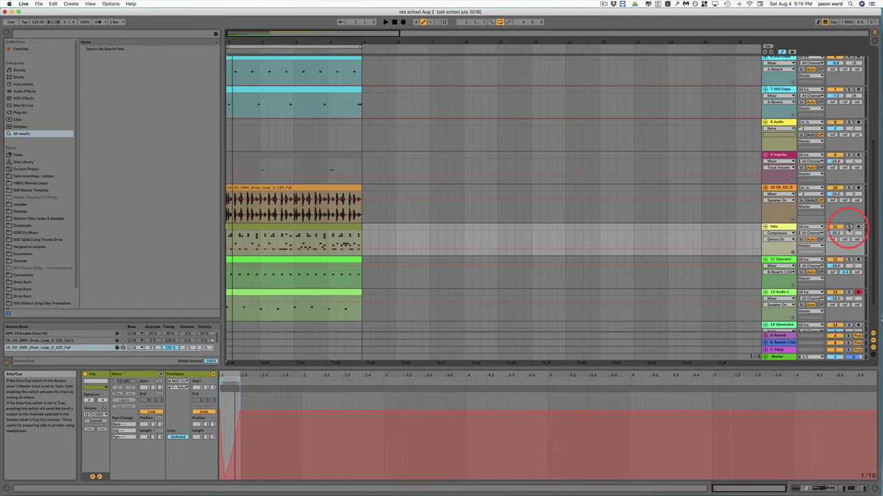
{"action": "key", "text": "space"}
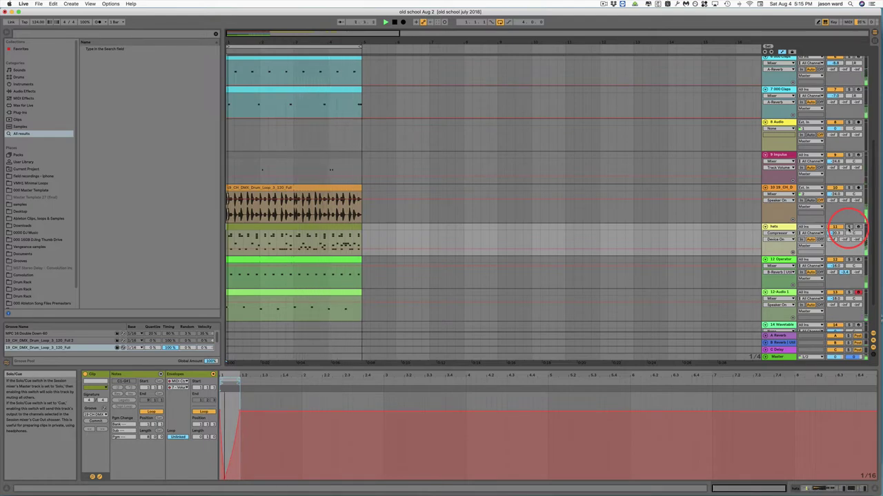
Freeze the second Kick Machine track and flatten it
{"action": "left_click", "coordinate": [790, 140]}
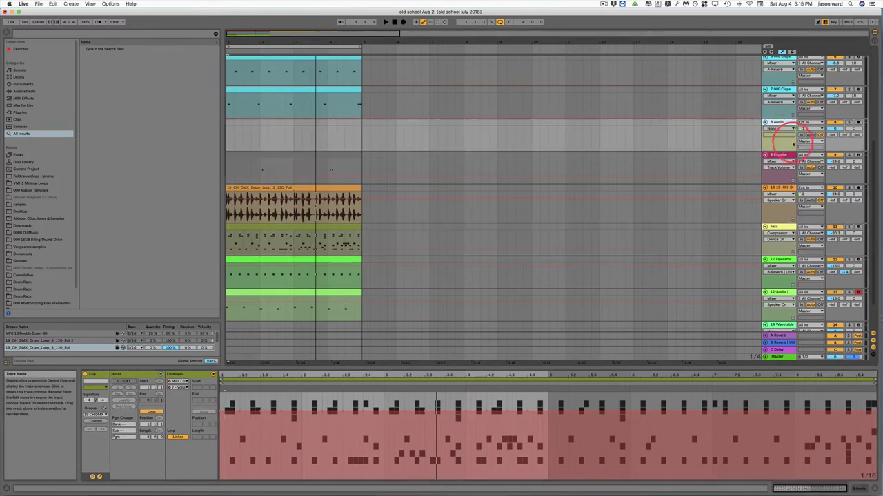
{"action": "scroll", "coordinate": [786, 138], "scroll_direction": "up", "scroll_amount": 5}
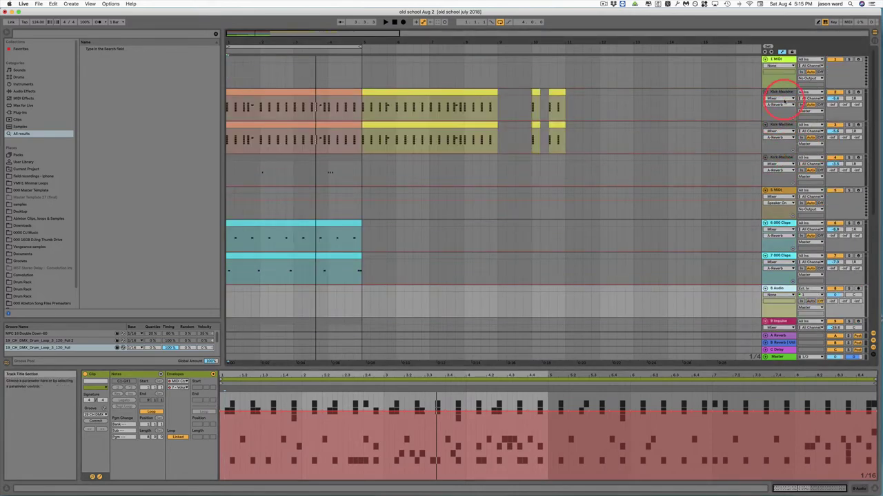
{"action": "left_click", "coordinate": [784, 91]}
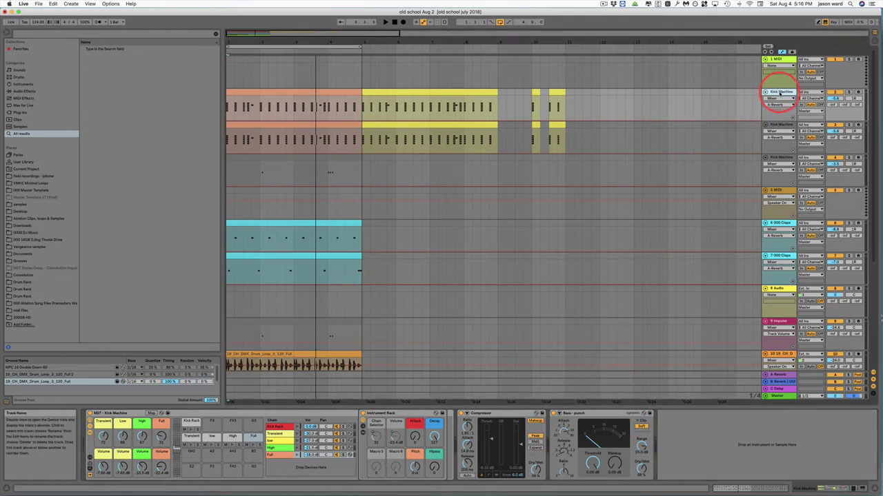
{"action": "left_click", "coordinate": [780, 126]}
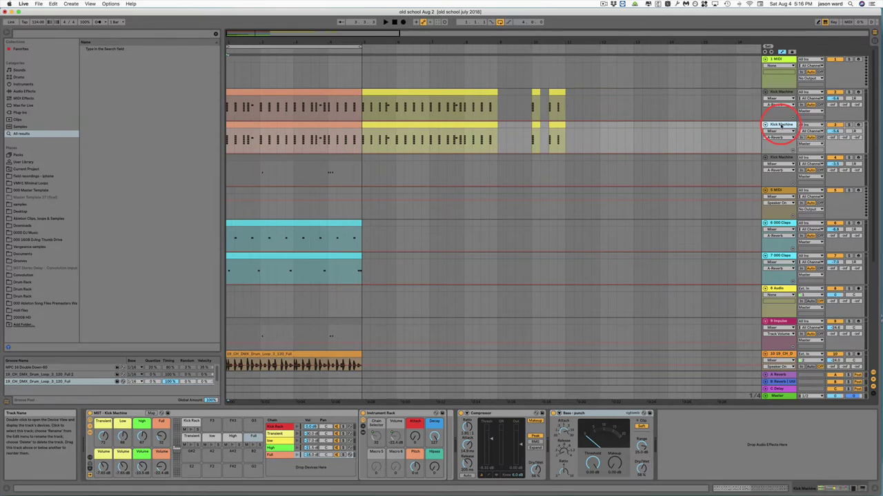
{"action": "right_click", "coordinate": [780, 125]}
{"action": "left_click", "coordinate": [818, 171]}
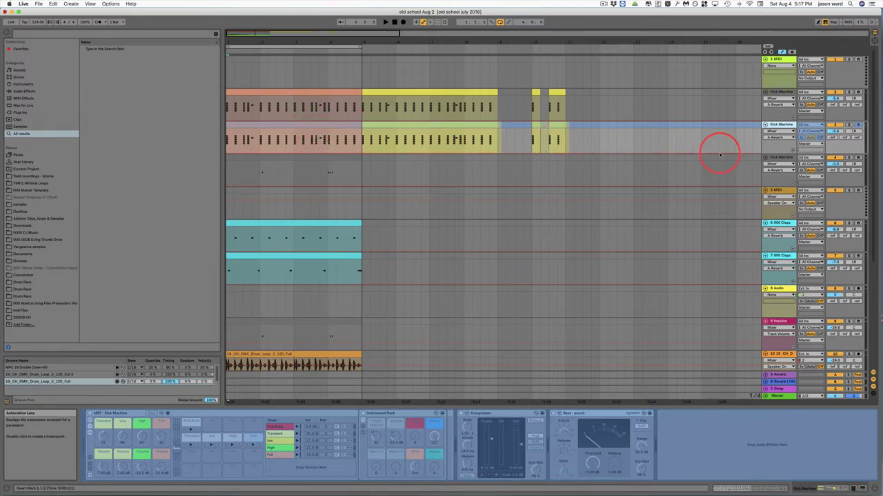
{"action": "right_click", "coordinate": [789, 127]}
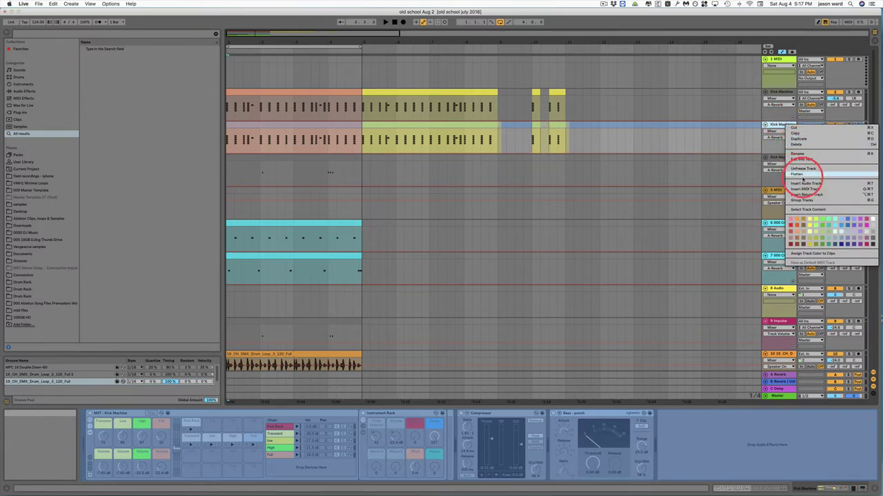
{"action": "left_click", "coordinate": [798, 175]}
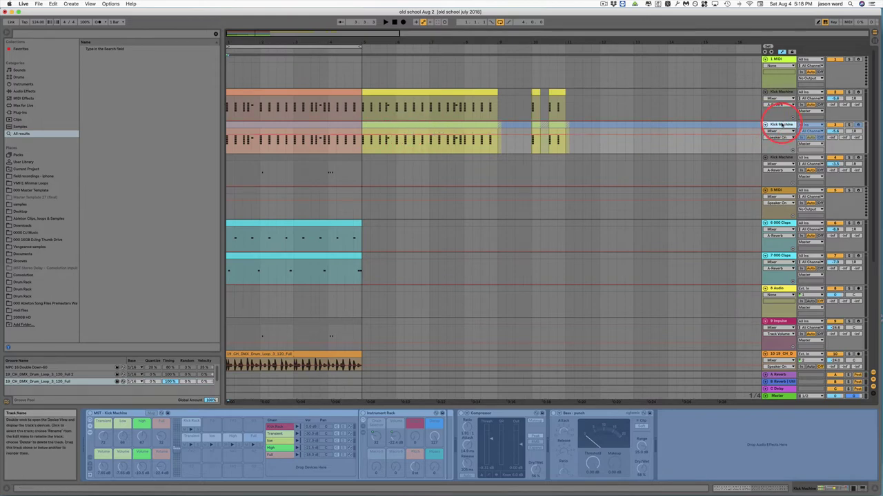
Insert a new audio track directly after the second Kick Machine track
{"action": "key", "text": "super"}
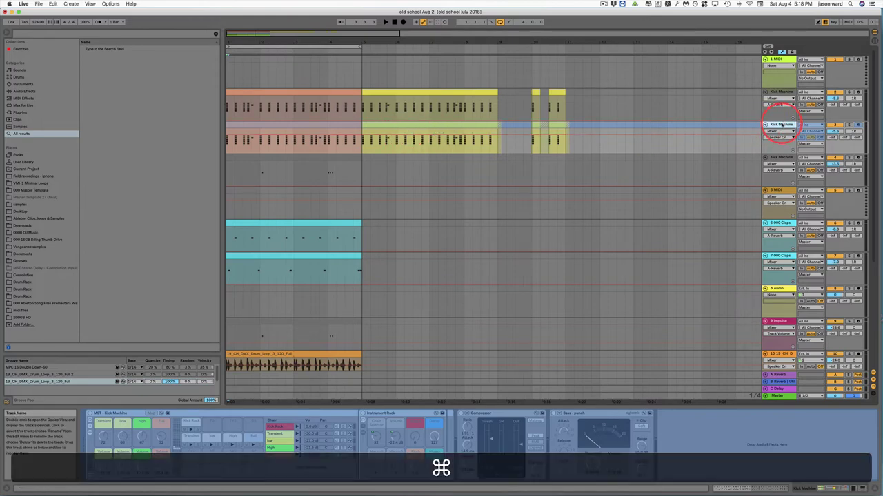
{"action": "key", "text": "super+t"}
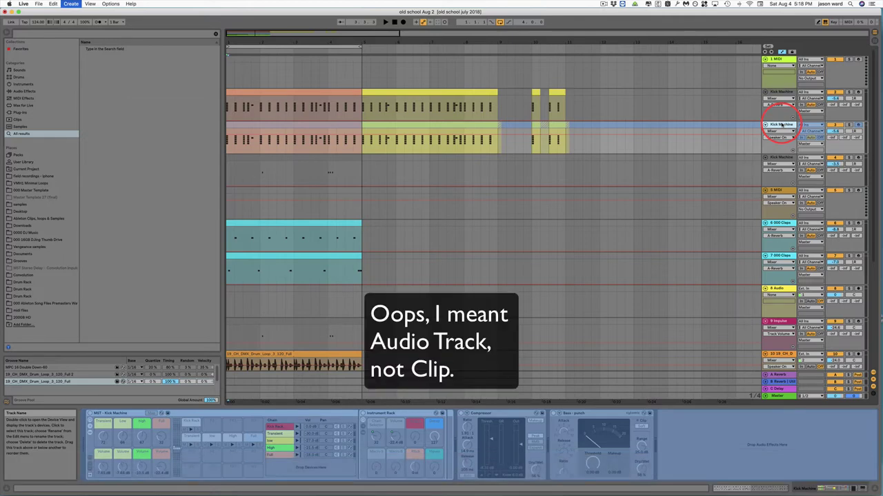
Add an audio track and a MIDI track below the second Kick Machine track
{"action": "key", "text": "super+t"}
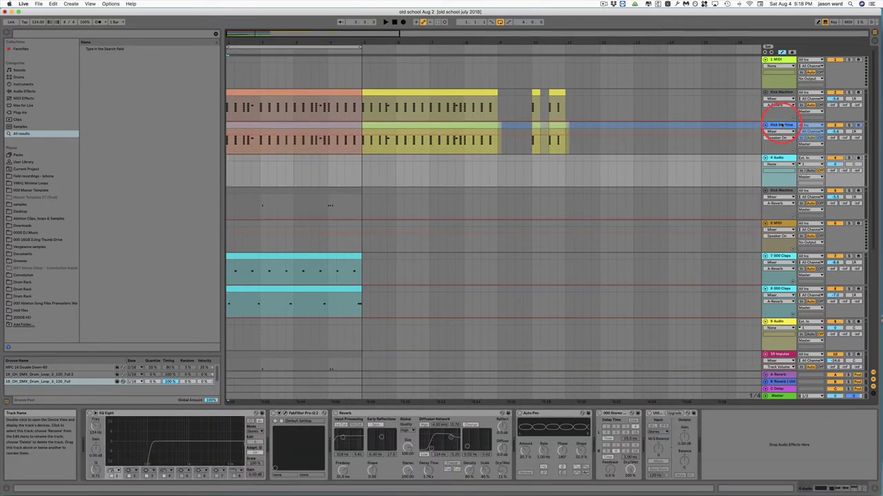
{"action": "left_click", "coordinate": [782, 124]}
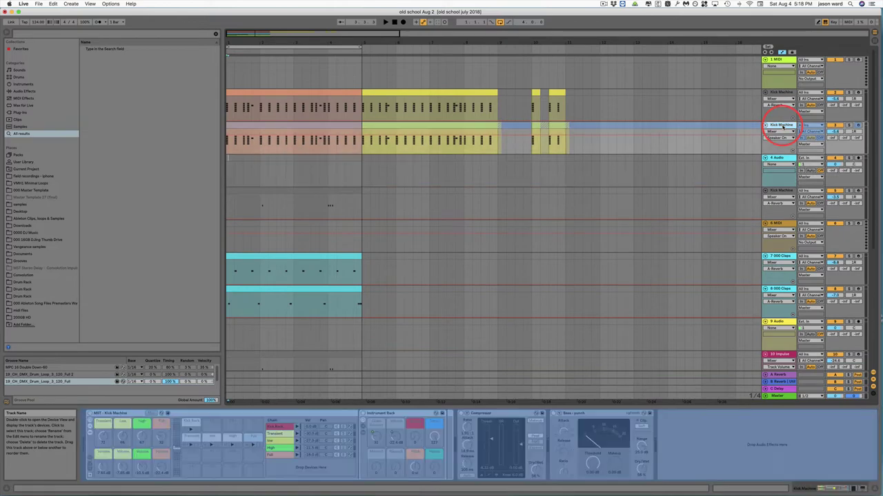
{"action": "key", "text": "super"}
{"action": "key", "text": "super+shift+t"}
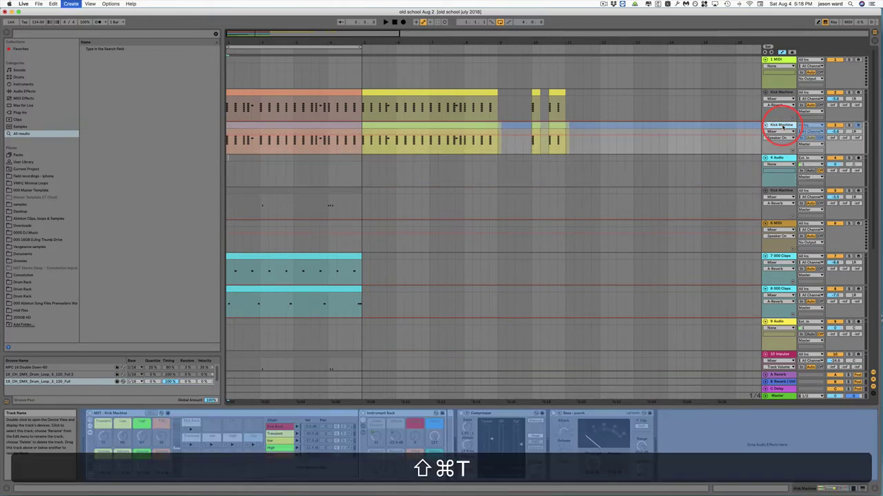
{"action": "left_click", "coordinate": [777, 191]}
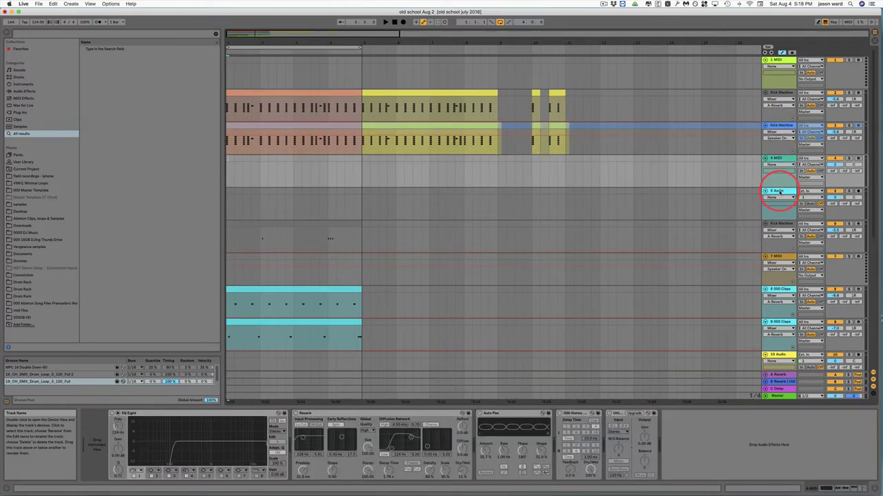
Move the frozen clip at bar 5 of the second Kick Machine track onto the empty audio track, and undo the move
{"action": "left_click", "coordinate": [407, 127]}
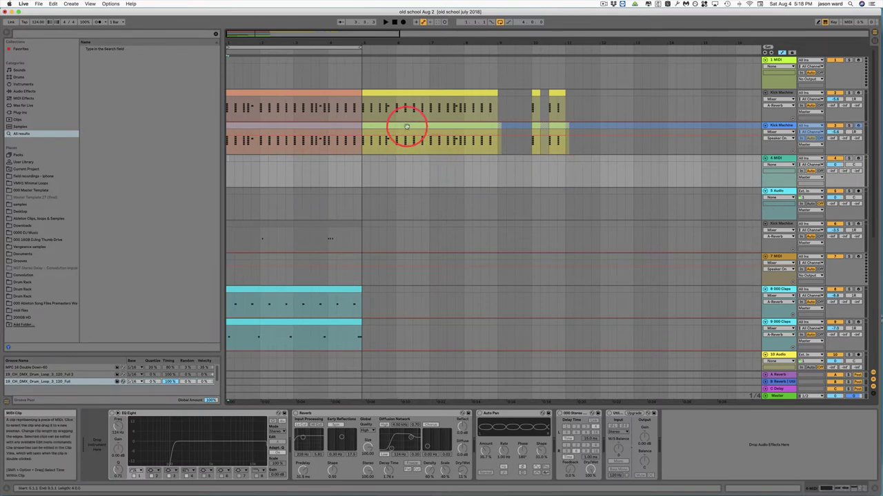
{"action": "left_click", "coordinate": [408, 127]}
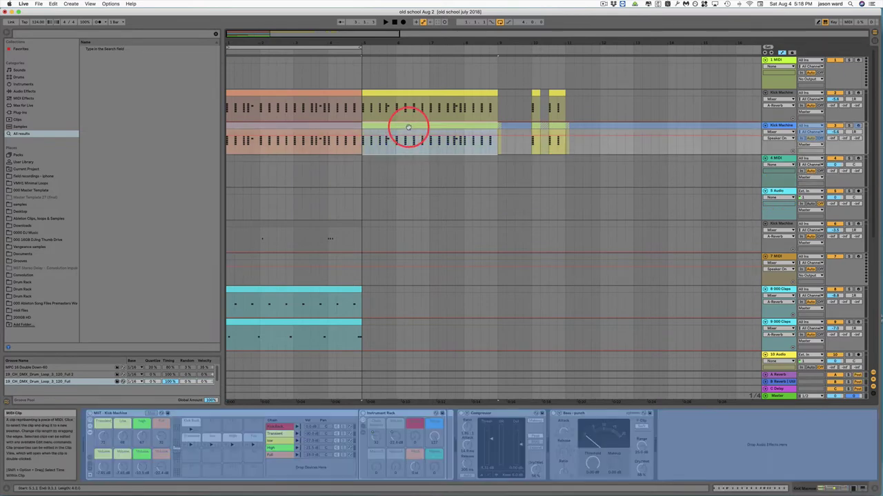
{"action": "left_click_drag", "start_coordinate": [408, 127], "coordinate": [408, 201]}
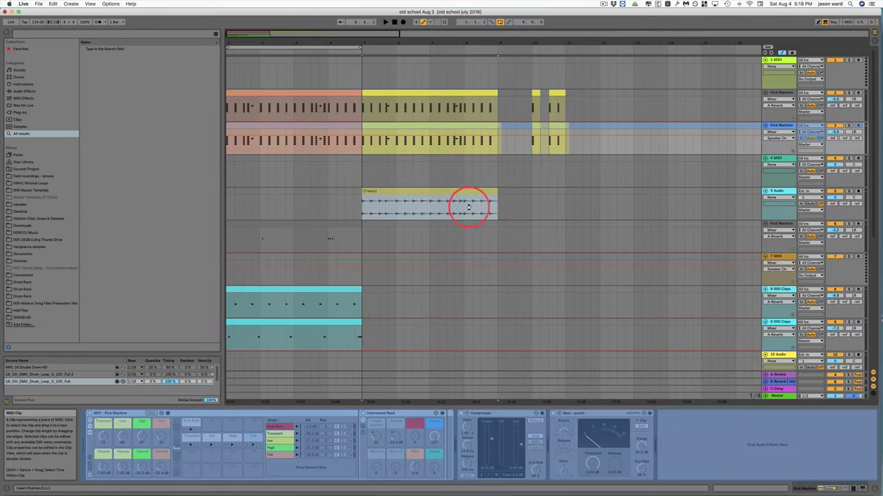
{"action": "left_click", "coordinate": [473, 207]}
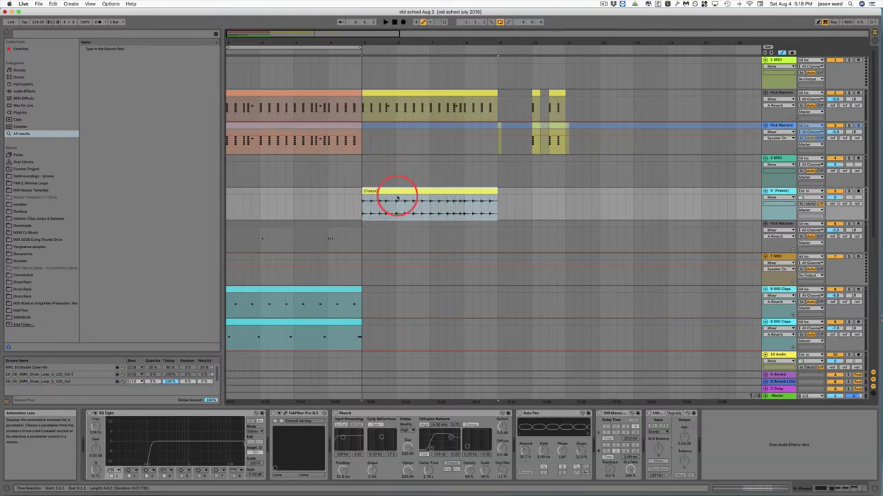
{"action": "left_click_drag", "start_coordinate": [411, 207], "coordinate": [414, 127]}
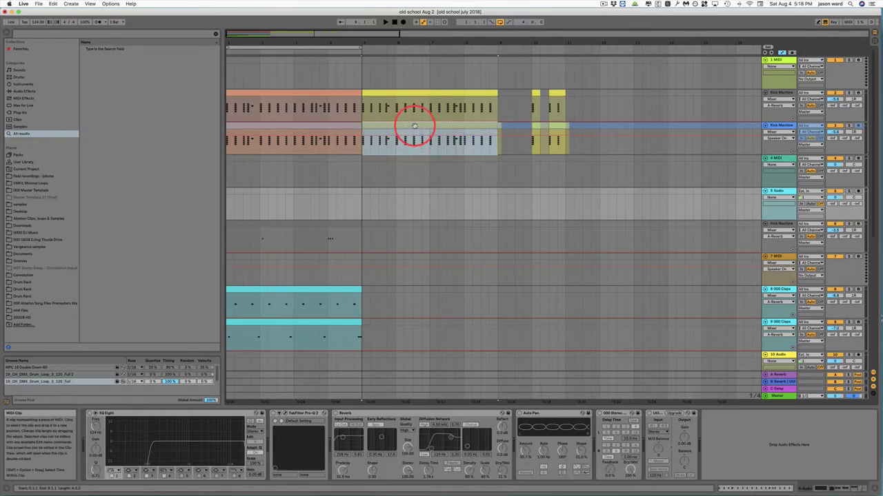
Copy the frozen clip at bar 5 of the second Kick Machine track onto the empty audio track, keeping the original
{"action": "key", "text": "alt"}
{"action": "left_click_drag", "start_coordinate": [414, 126], "coordinate": [411, 196]}
{"action": "mouse_move", "coordinate": [394, 147]}
{"action": "left_mouse_down"}
{"action": "mouse_move", "coordinate": [423, 138]}
{"action": "mouse_move", "coordinate": [437, 144]}
{"action": "left_mouse_up"}
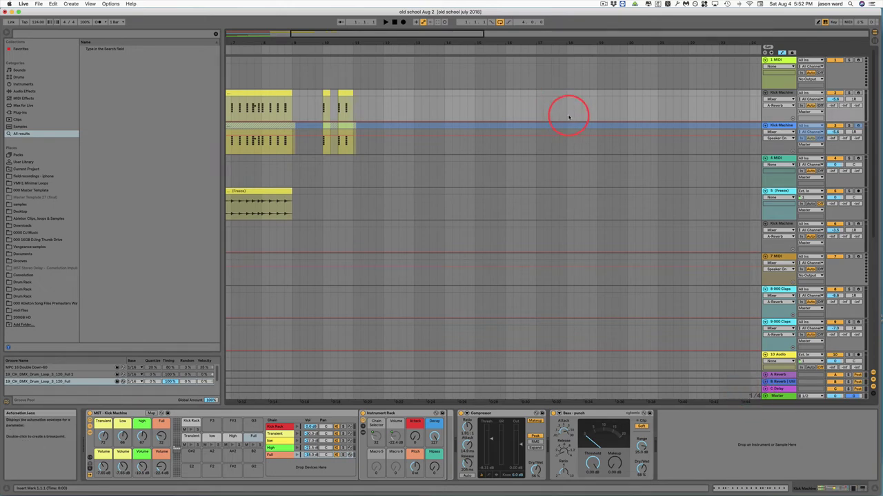
Set the arrangement to a fixed 2 Bars grid and select bars 17 to 19 on the first Kick Machine track
{"action": "mouse_move", "coordinate": [567, 108]}
{"action": "left_mouse_down"}
{"action": "mouse_move", "coordinate": [573, 95]}
{"action": "mouse_move", "coordinate": [570, 108]}
{"action": "left_mouse_up"}
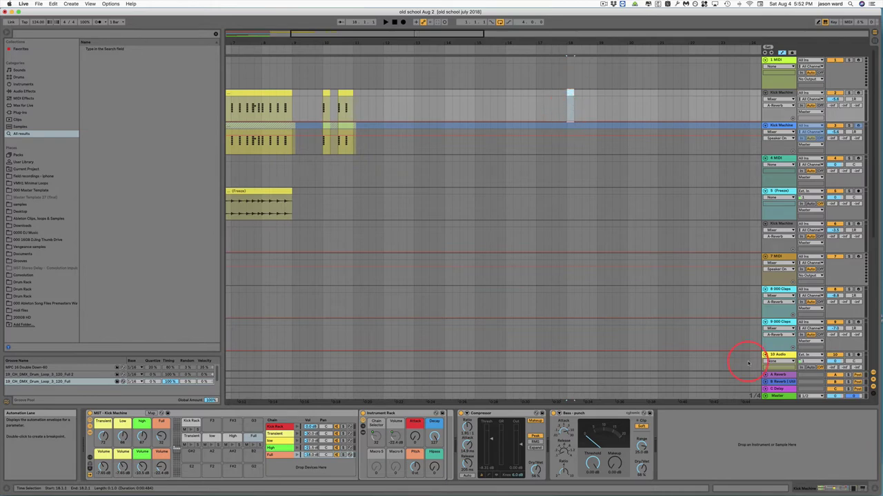
{"action": "right_click", "coordinate": [752, 396]}
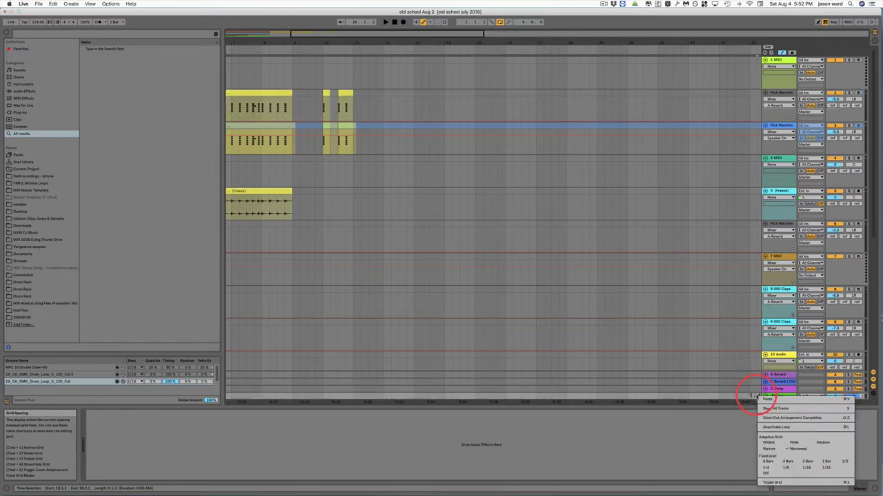
{"action": "left_click", "coordinate": [805, 462]}
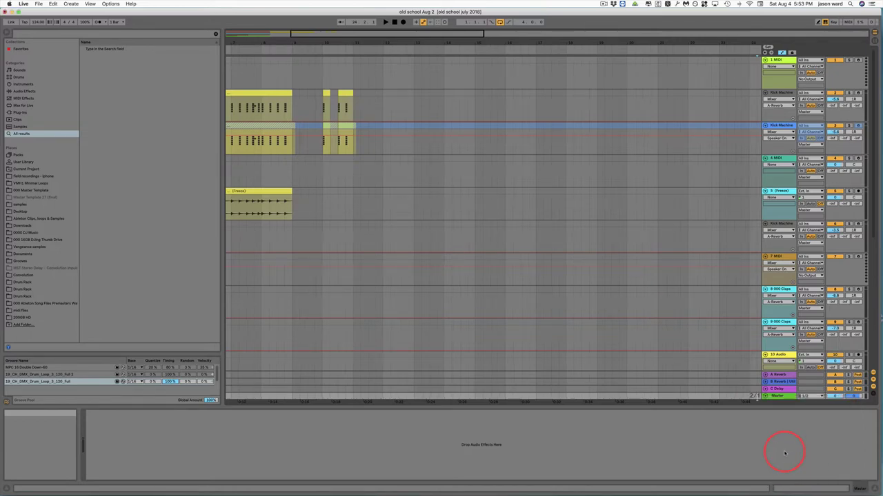
{"action": "left_click_drag", "start_coordinate": [564, 105], "coordinate": [591, 103]}
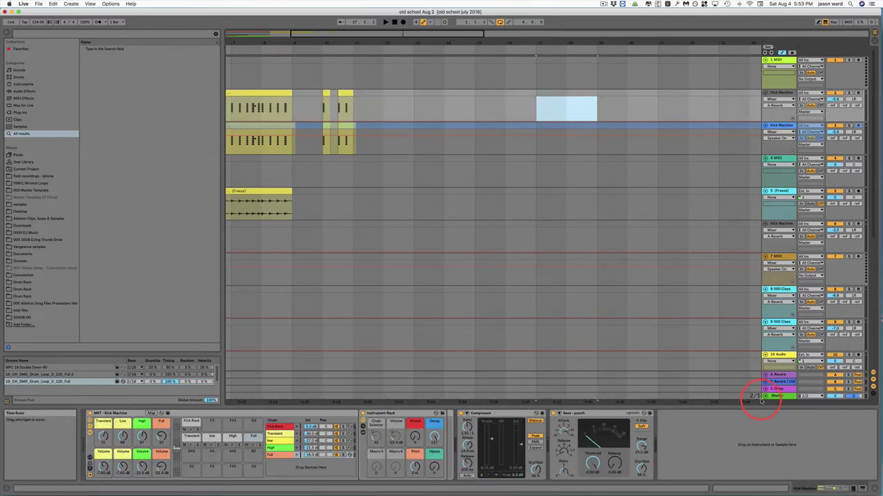
Switch the arrangement to the Medium adaptive grid and check how its spacing follows different zoom levels
{"action": "right_click", "coordinate": [760, 400]}
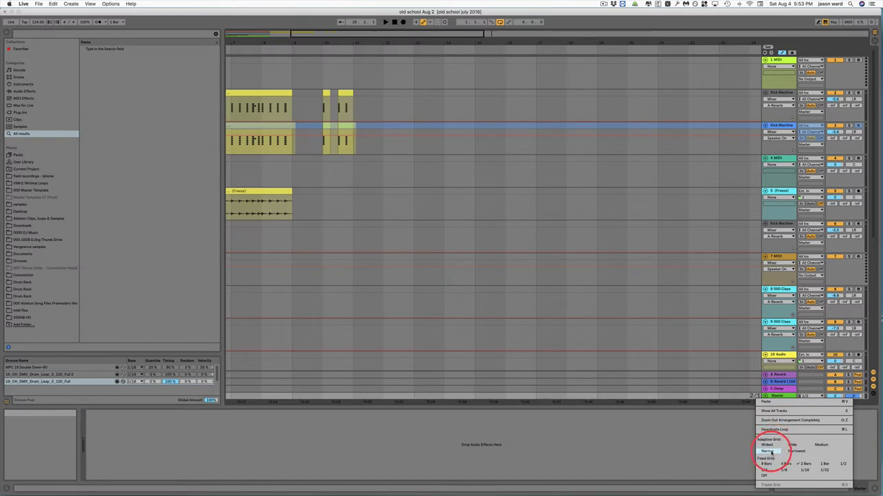
{"action": "left_click", "coordinate": [821, 445]}
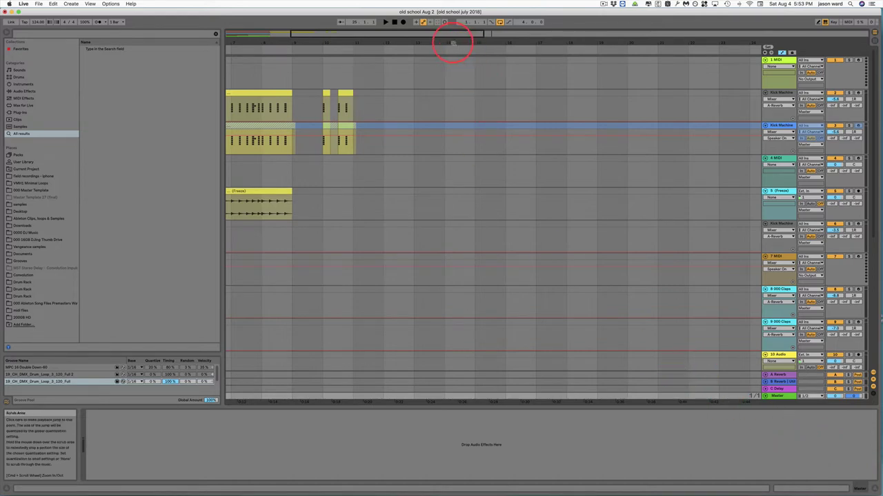
{"action": "left_click_drag", "start_coordinate": [450, 40], "coordinate": [464, 47]}
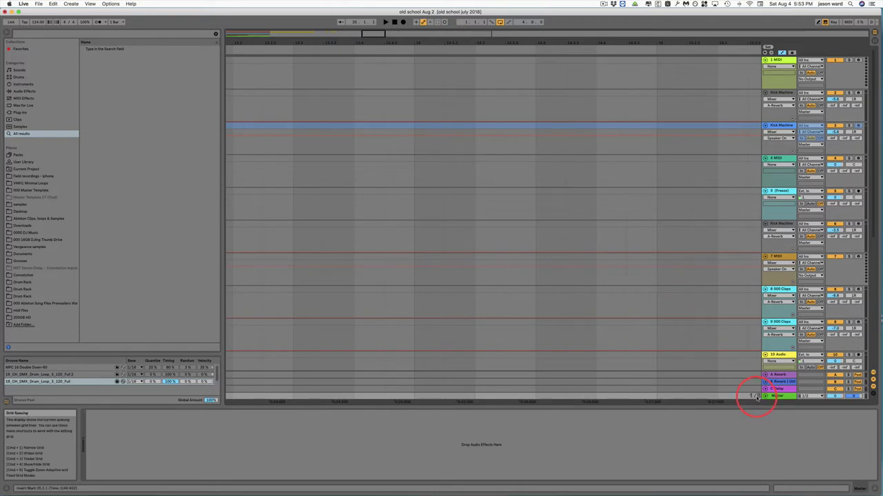
{"action": "mouse_move", "coordinate": [471, 38]}
{"action": "left_mouse_down"}
{"action": "mouse_move", "coordinate": [473, 32]}
{"action": "mouse_move", "coordinate": [471, 42]}
{"action": "left_mouse_up"}
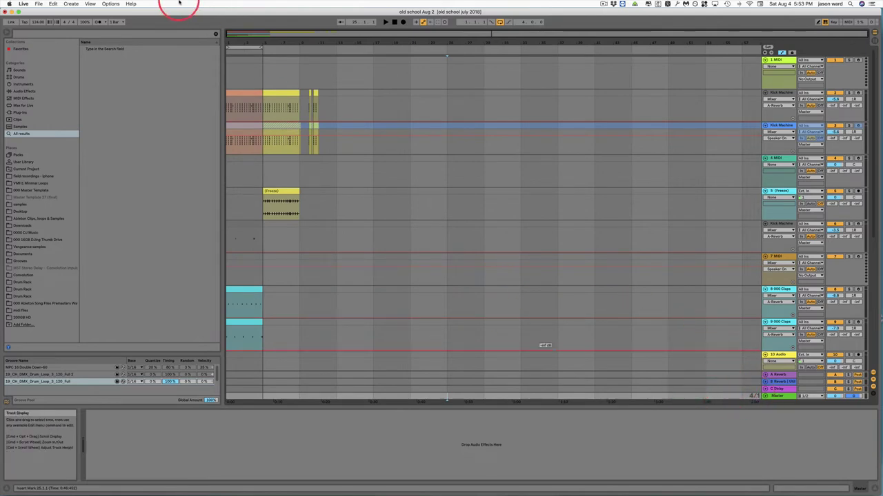
{"action": "left_click", "coordinate": [237, 42]}
{"action": "left_click_drag", "start_coordinate": [238, 41], "coordinate": [240, 41]}
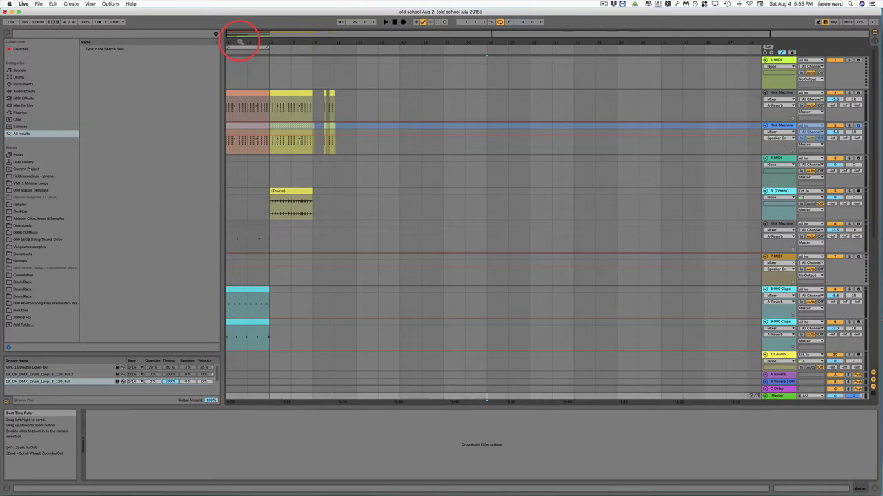
Widen the grid to 16 bars, and narrow it to a 1/2 triplet grid
{"action": "key", "text": "super"}
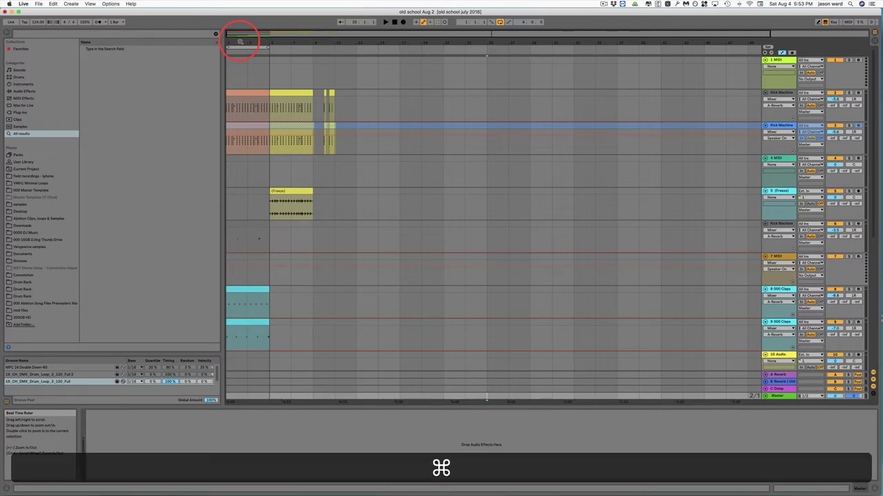
{"action": "key", "text": "super+2"}
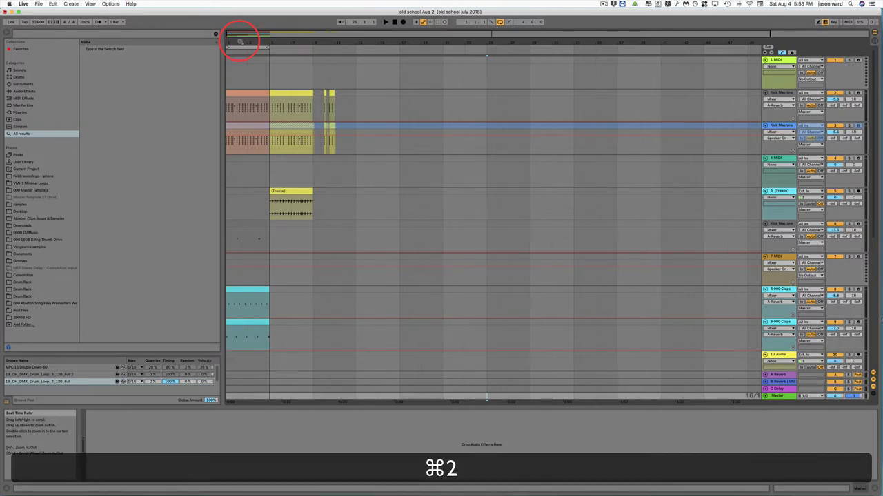
{"action": "key", "text": "super+2"}
{"action": "key", "text": "super+1"}
{"action": "key", "text": "super+1"}
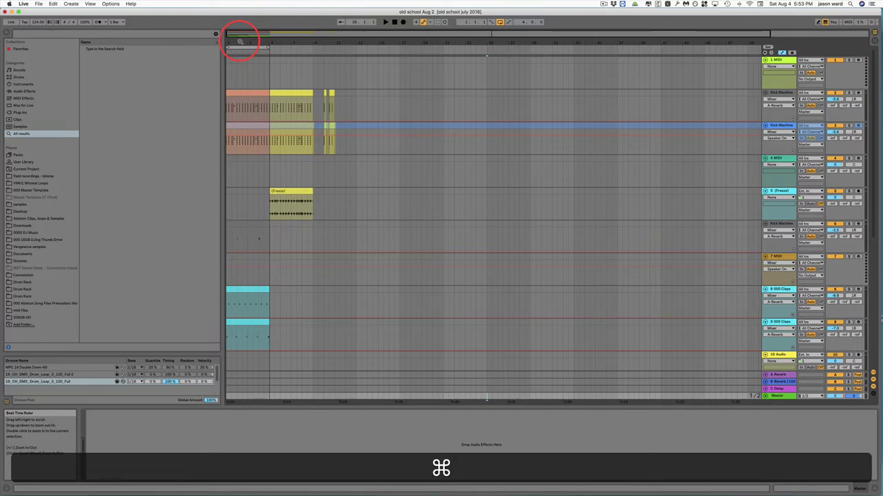
{"action": "key", "text": "super+3"}
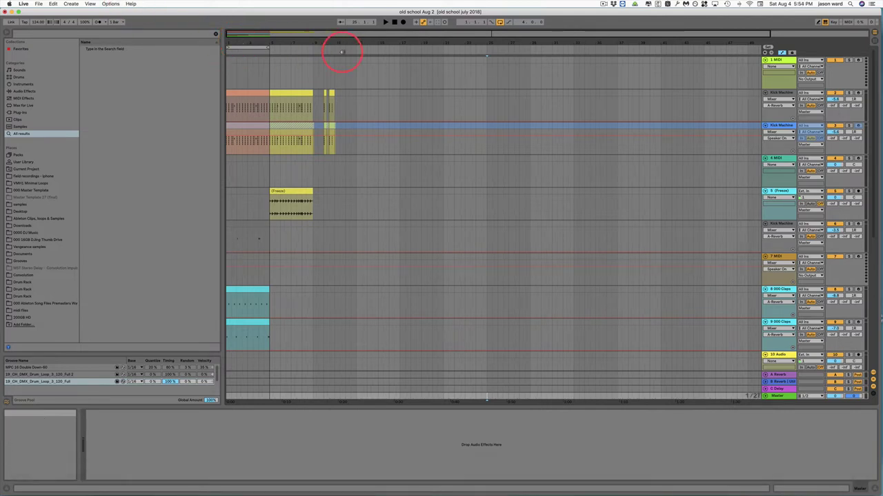
With grid snapping off, nudge the last short clip in bar 10 of the first Kick Machine track off the grid
{"action": "left_click_drag", "start_coordinate": [355, 36], "coordinate": [365, 118]}
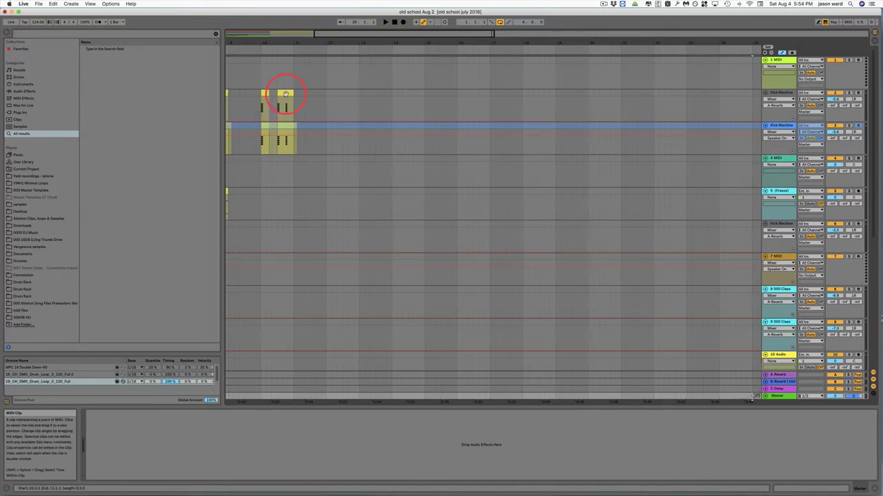
{"action": "mouse_move", "coordinate": [288, 96]}
{"action": "left_mouse_down"}
{"action": "mouse_move", "coordinate": [338, 101]}
{"action": "mouse_move", "coordinate": [292, 101]}
{"action": "left_mouse_up"}
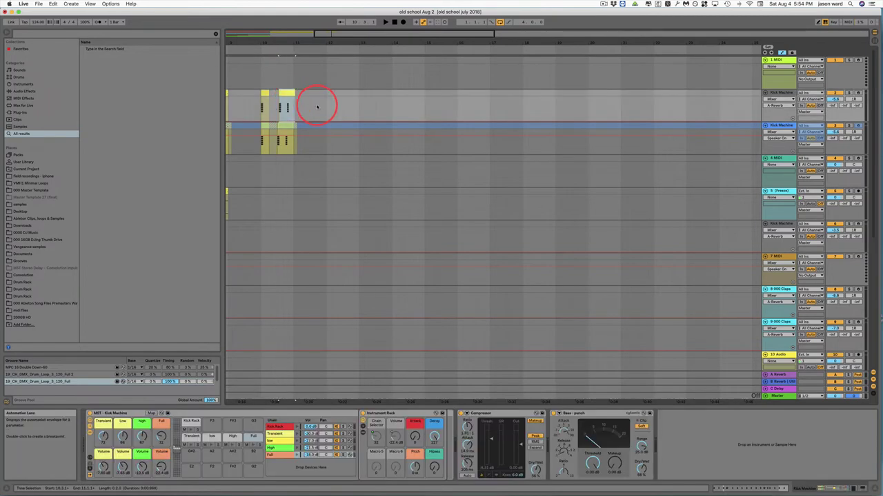
Turn grid snapping back on and switch off the triplet grid
{"action": "key", "text": "super"}
{"action": "key", "text": "super+4"}
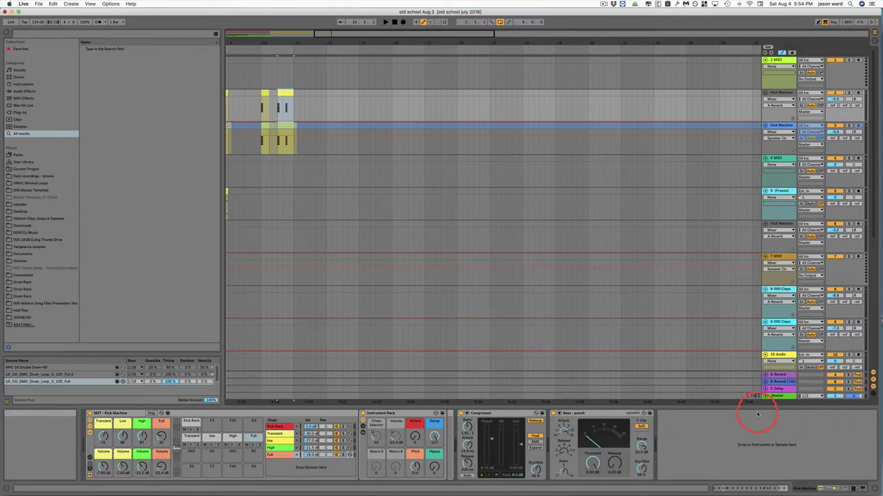
{"action": "key", "text": "super+3"}
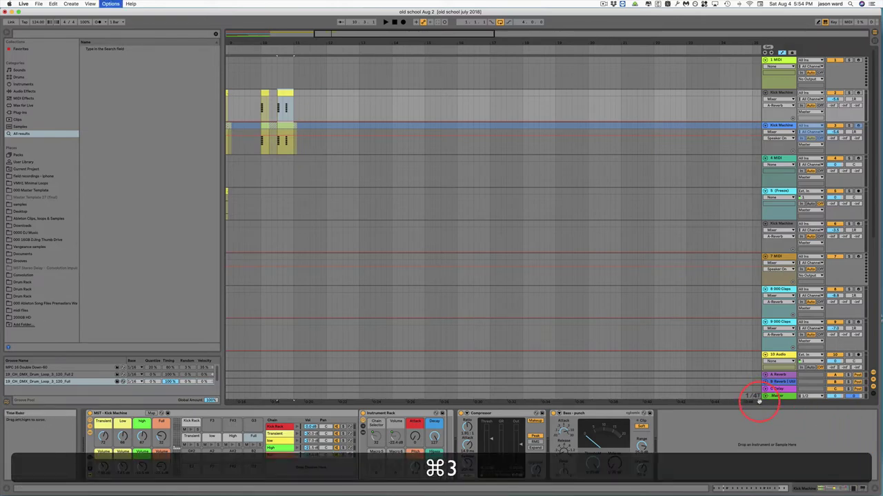
Preview the Operator Synth Keys presets one after another, from the first one down to Topping
{"action": "left_click_drag", "start_coordinate": [282, 92], "coordinate": [9, 348]}
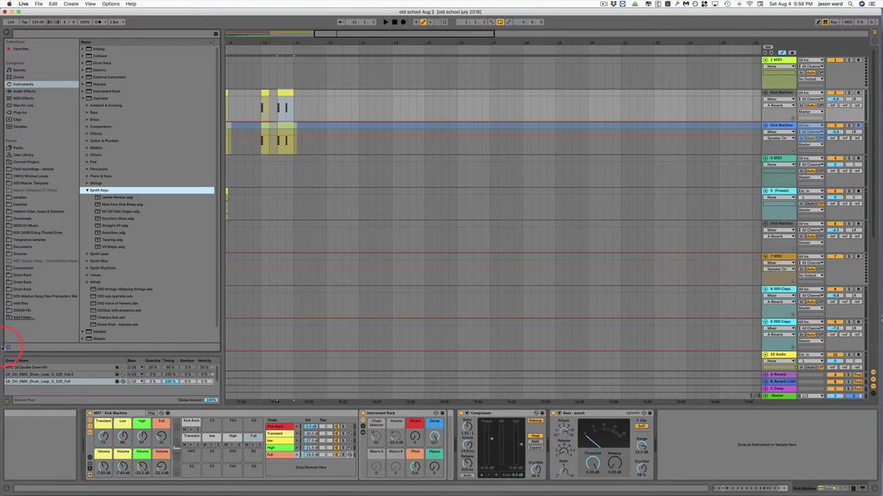
{"action": "left_click", "coordinate": [113, 198]}
{"action": "left_click", "coordinate": [114, 205]}
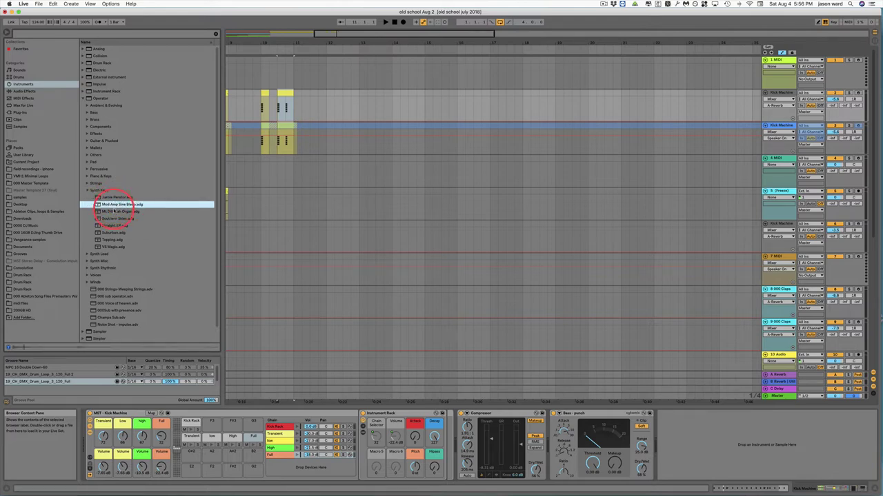
{"action": "left_click", "coordinate": [116, 212]}
{"action": "left_click", "coordinate": [114, 219]}
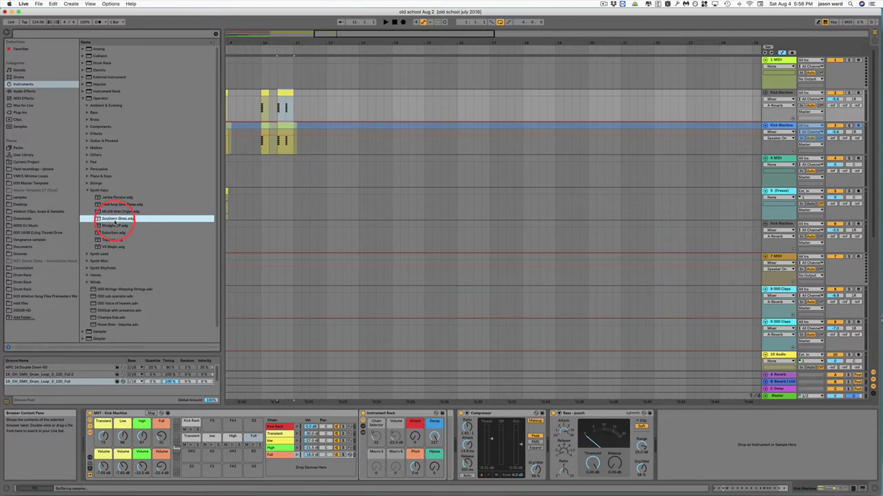
{"action": "left_click", "coordinate": [114, 227]}
{"action": "left_click", "coordinate": [113, 233]}
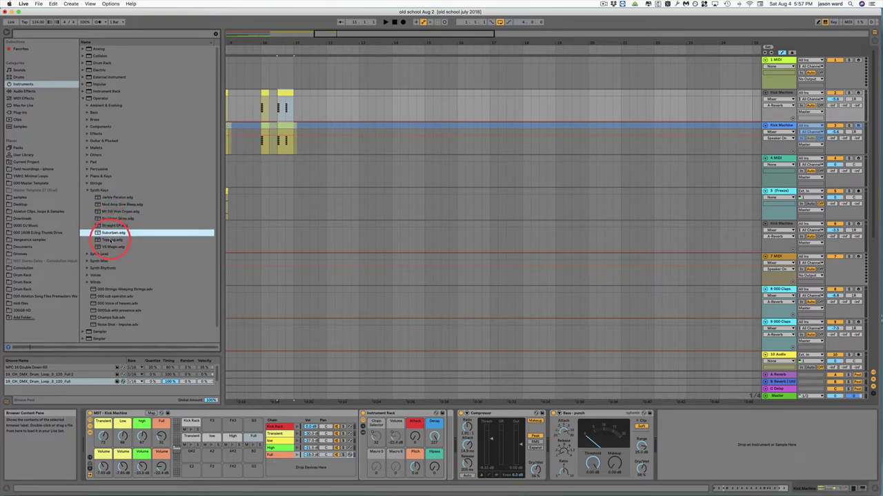
{"action": "left_click", "coordinate": [112, 240]}
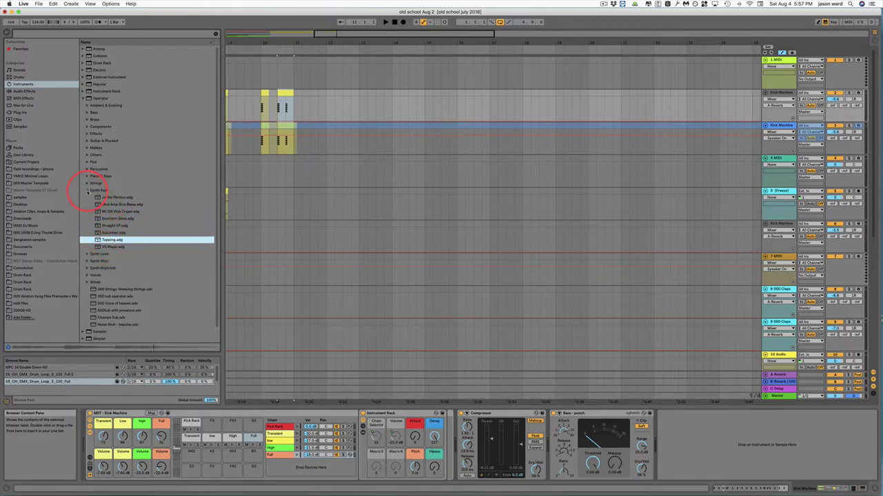
Collapse the Synth Keys folder, expand the Impulse instrument and preview its first Backbeat Room preset
{"action": "left_click", "coordinate": [87, 191]}
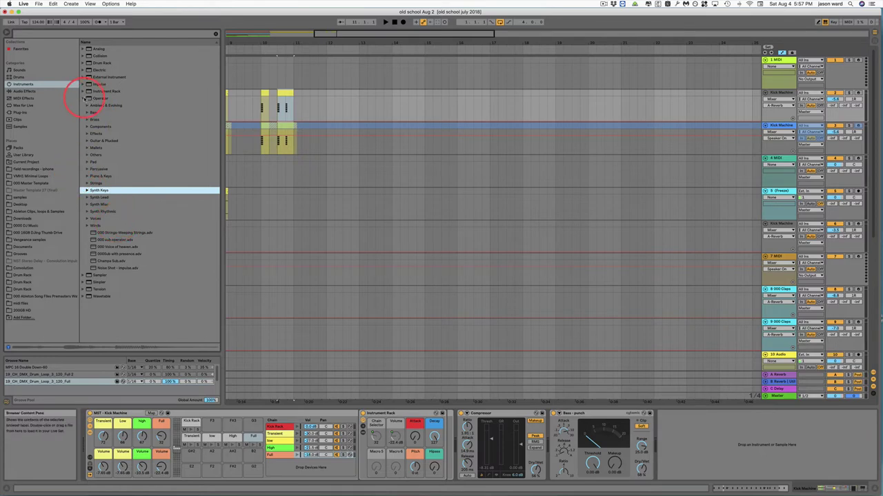
{"action": "left_click", "coordinate": [83, 84]}
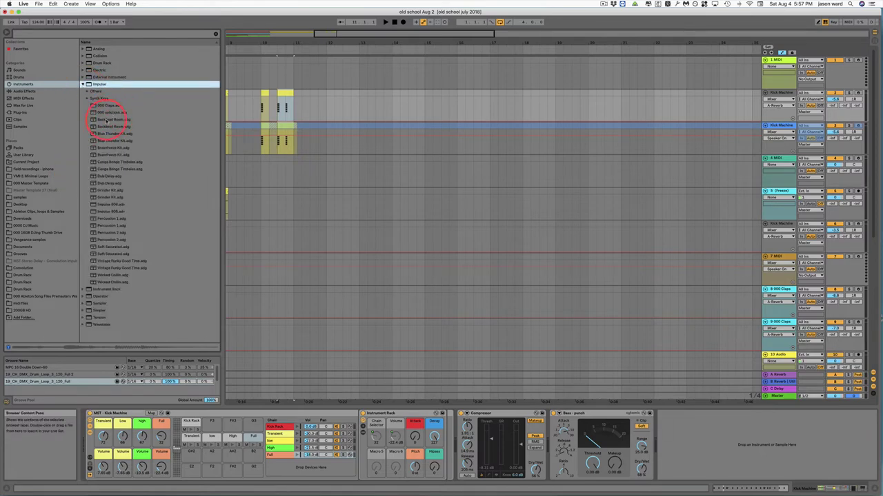
{"action": "left_click", "coordinate": [111, 121]}
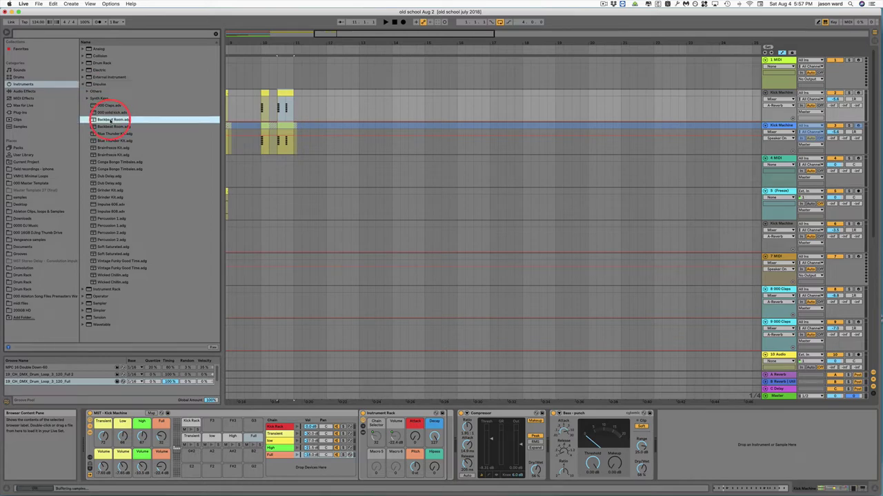
Preview the Blue Thunder Kit and Brainfreeze Kit presets in the Impulse folder
{"action": "left_click", "coordinate": [109, 134]}
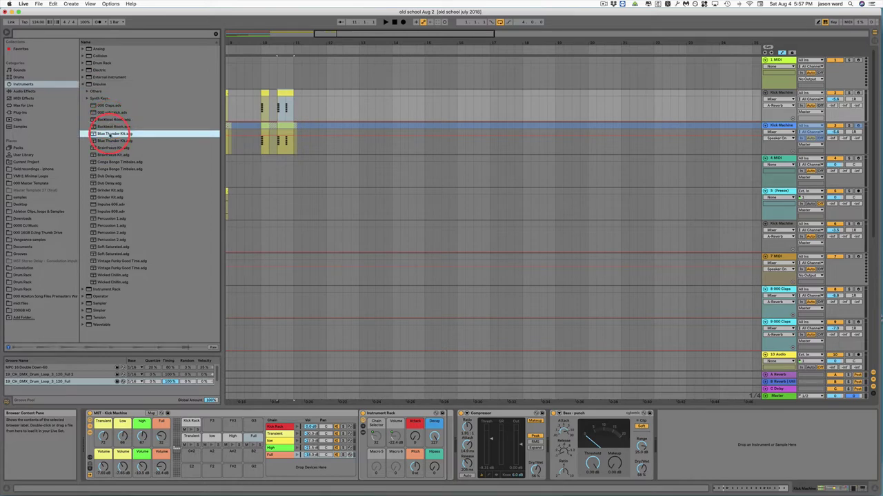
{"action": "left_click", "coordinate": [107, 149]}
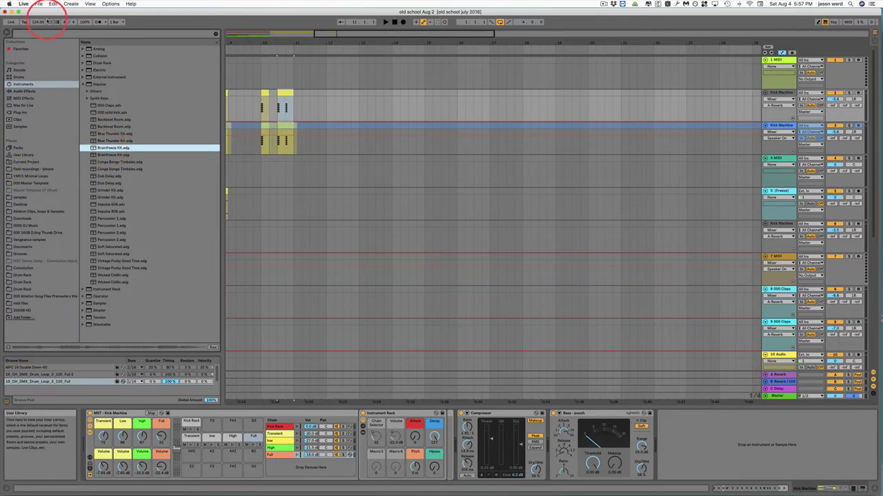
Browse the Samples category and preview several audio files, from the Paradise sample down to 0001 8-Audio.aif
{"action": "left_click", "coordinate": [20, 127]}
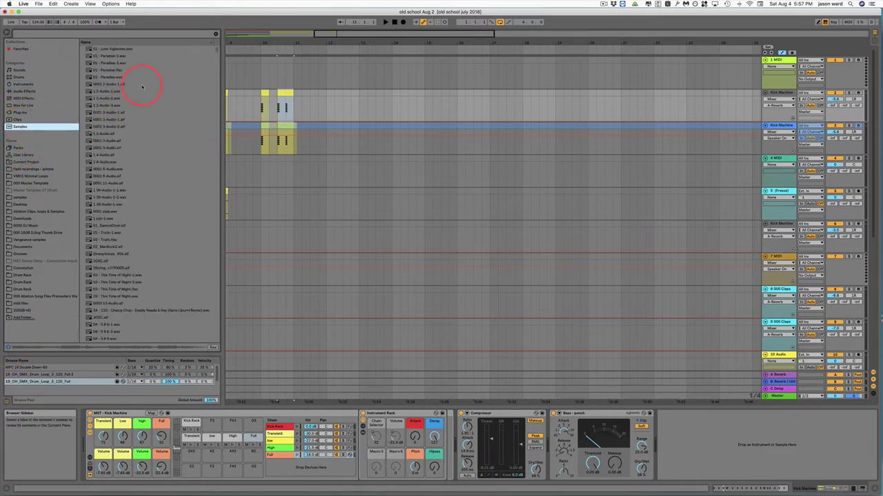
{"action": "left_click", "coordinate": [107, 56]}
{"action": "left_click", "coordinate": [104, 91]}
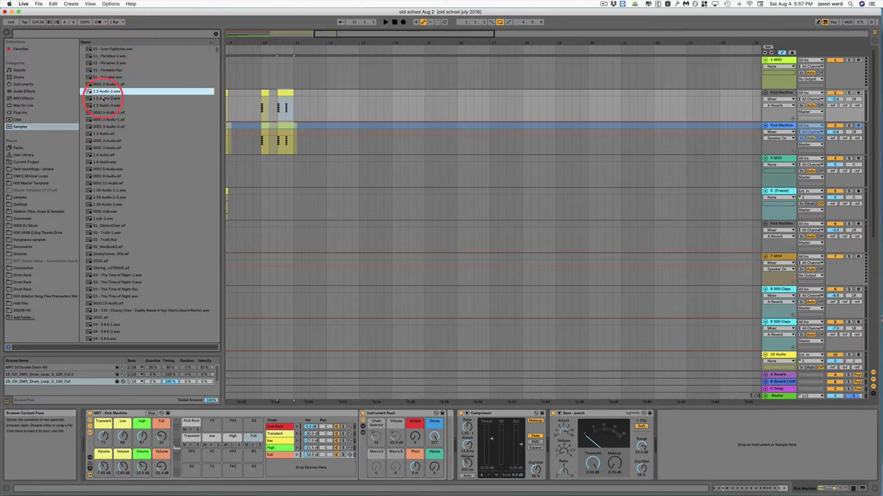
{"action": "left_click", "coordinate": [102, 105]}
{"action": "left_click", "coordinate": [110, 120]}
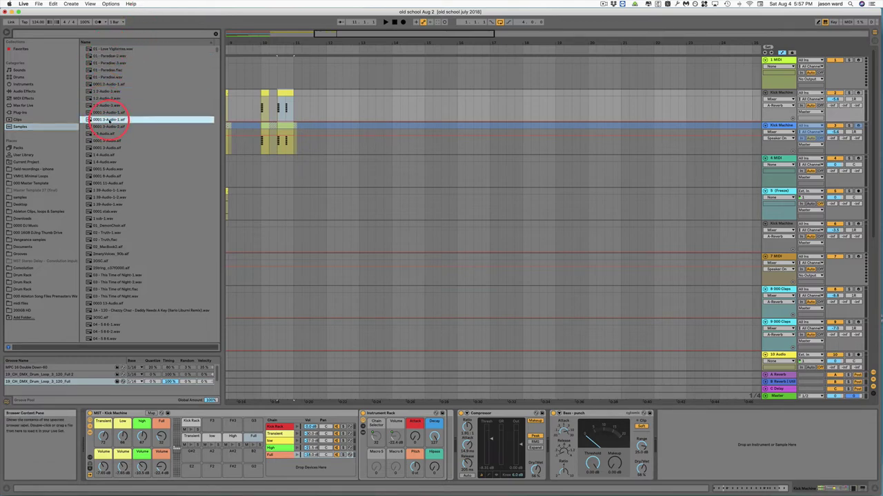
{"action": "left_click", "coordinate": [107, 134]}
{"action": "left_click", "coordinate": [96, 176]}
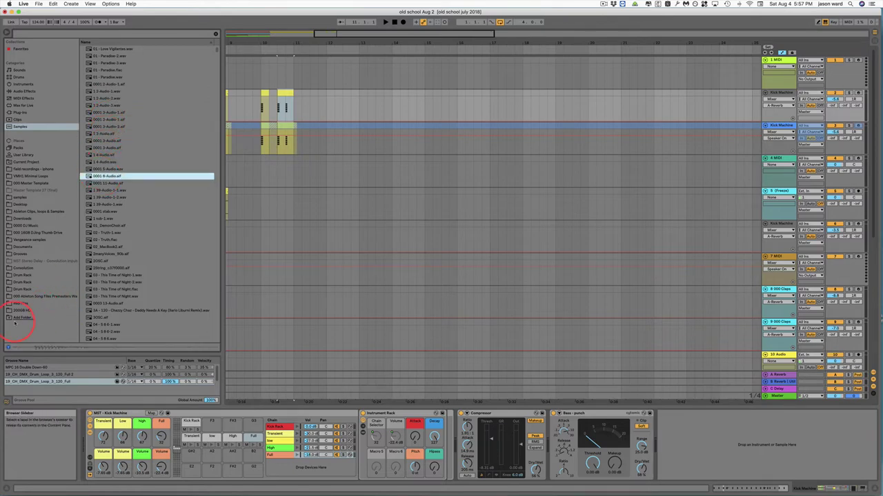
Select the first two clips on the first Kick Machine track, bars 1 to 9, and loop the selection
{"action": "left_click_drag", "start_coordinate": [243, 55], "coordinate": [242, 49]}
{"action": "left_click", "coordinate": [242, 48]}
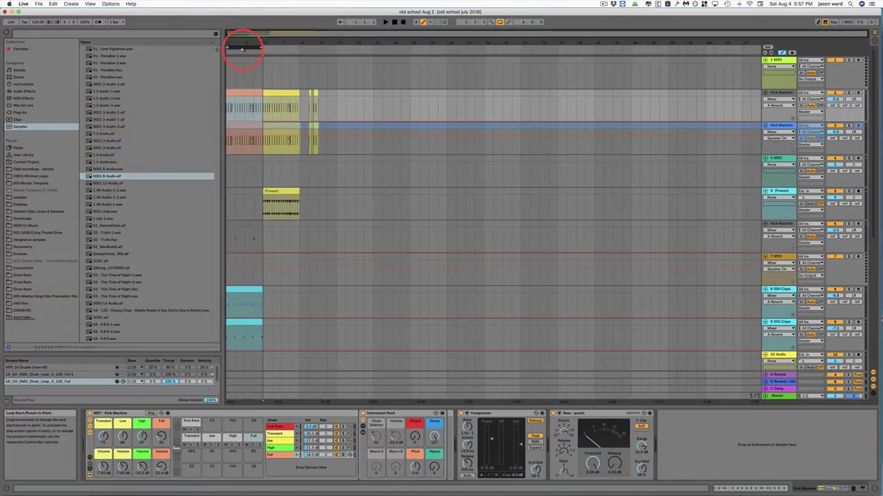
{"action": "left_click_drag", "start_coordinate": [299, 107], "coordinate": [230, 96]}
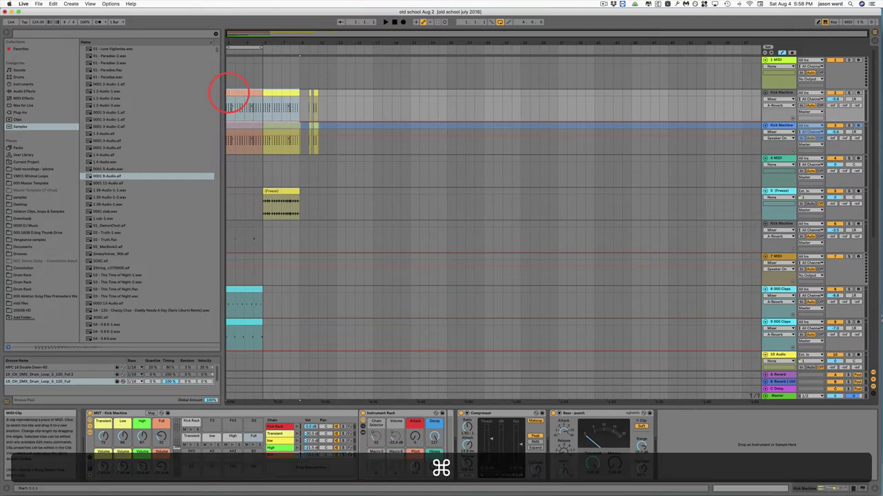
{"action": "key", "text": "super+l"}
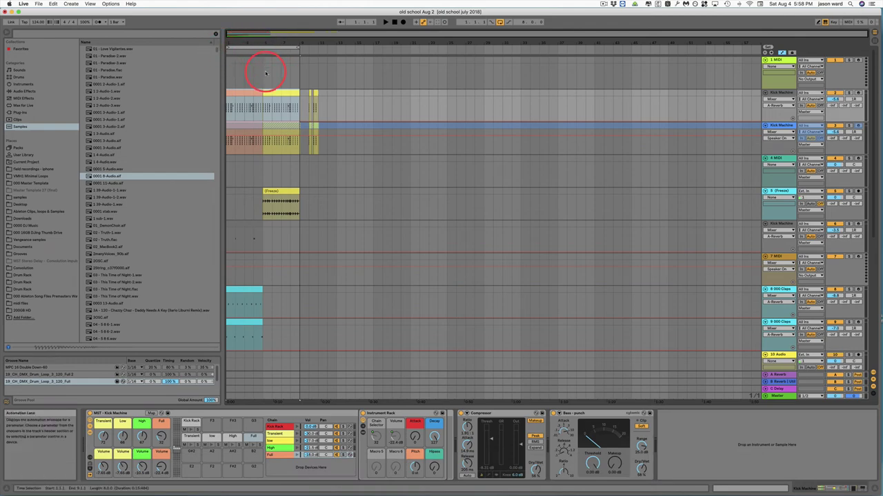
{"action": "key", "text": "super"}
{"action": "key", "text": "super+l"}
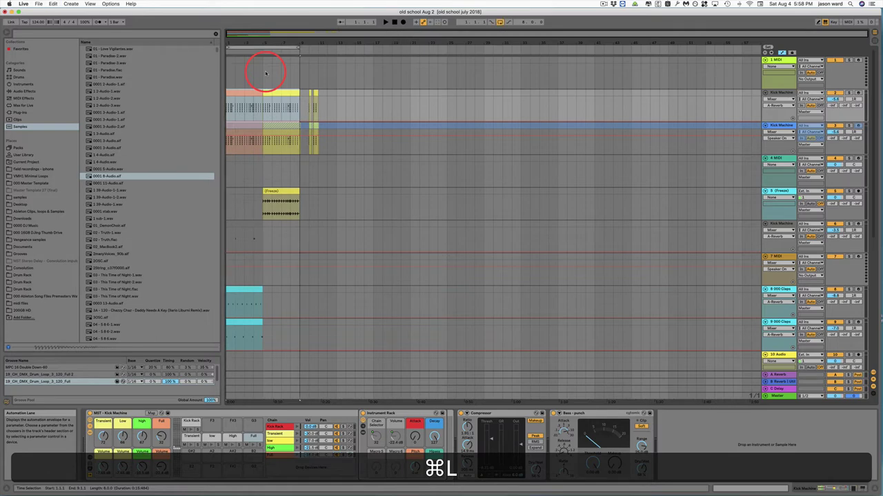
{"action": "right_click", "coordinate": [341, 60]}
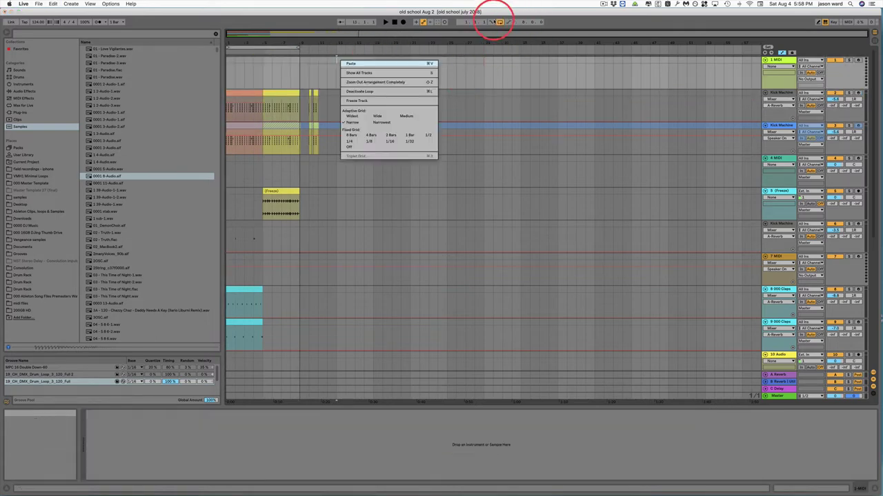
{"action": "left_click", "coordinate": [536, 23]}
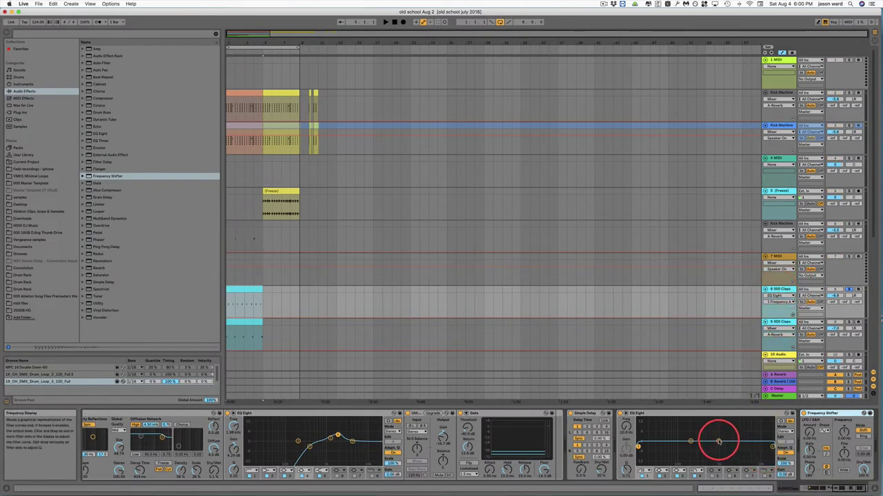
Boost band 3 of the last EQ Eight on the 8 000 Claps track into a narrow, high peak
{"action": "left_click_drag", "start_coordinate": [718, 442], "coordinate": [717, 418]}
{"action": "left_click", "coordinate": [626, 472]}
{"action": "left_click_drag", "start_coordinate": [627, 472], "coordinate": [626, 475]}
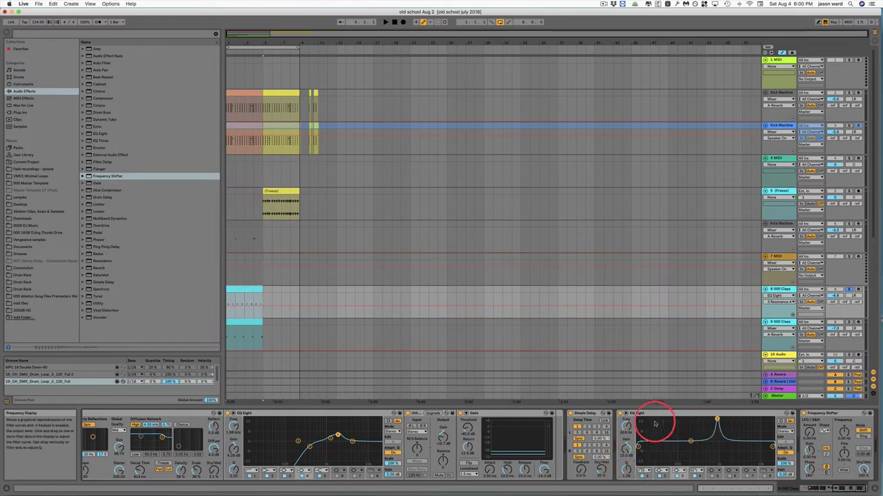
Expand the EQ Eight display, move the boosted band 3 peak to about 2.2 kHz and briefly play the arrangement
{"action": "left_click", "coordinate": [626, 415]}
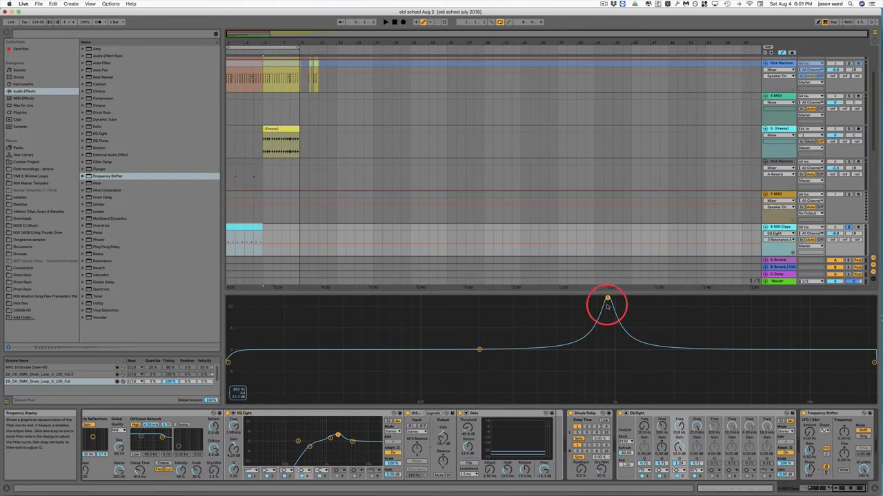
{"action": "left_click_drag", "start_coordinate": [607, 298], "coordinate": [681, 298]}
{"action": "key", "text": "space"}
{"action": "key", "text": "XF86AudioRaiseVolume"}
{"action": "key", "text": "space"}
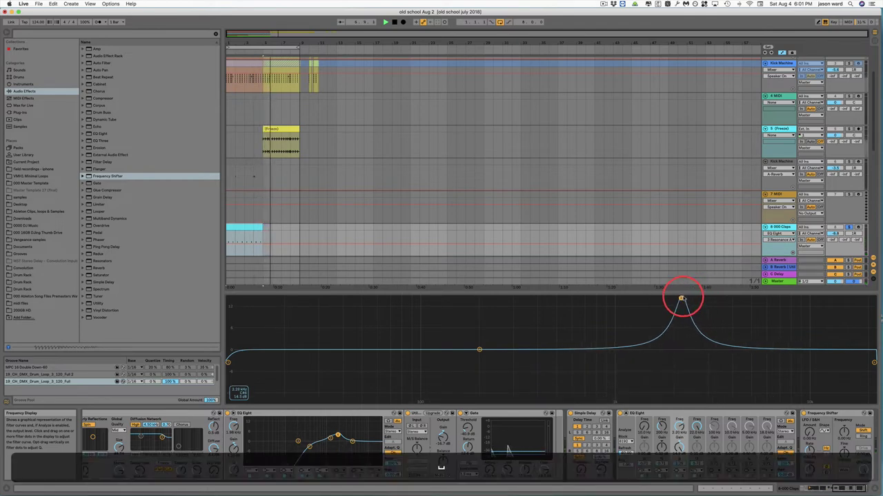
Set the arrangement loop to the length of the clip on the 8 000 Claps track
{"action": "left_click", "coordinate": [240, 228]}
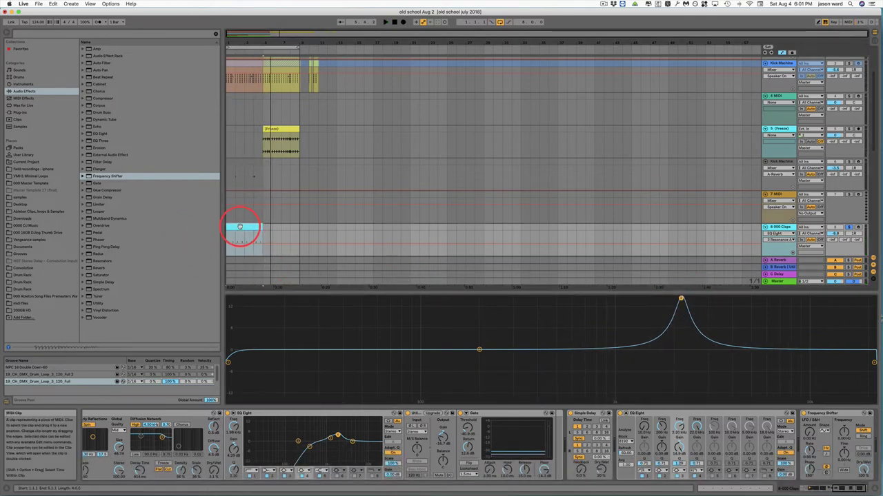
{"action": "key", "text": "super+l"}
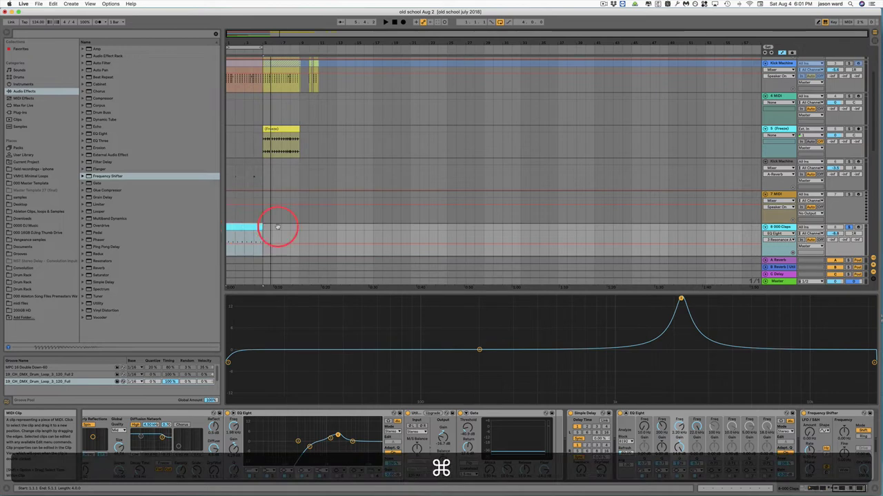
{"action": "left_click", "coordinate": [542, 235]}
Lower the EQ Eight's band 3 peak to a flat 0 dB at about 2.13 kHz
{"action": "left_click", "coordinate": [681, 300]}
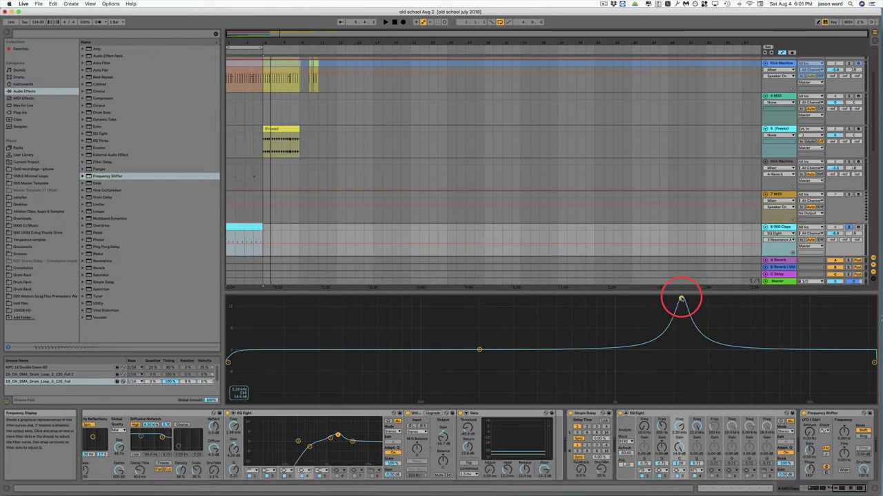
{"action": "left_click_drag", "start_coordinate": [680, 303], "coordinate": [680, 323]}
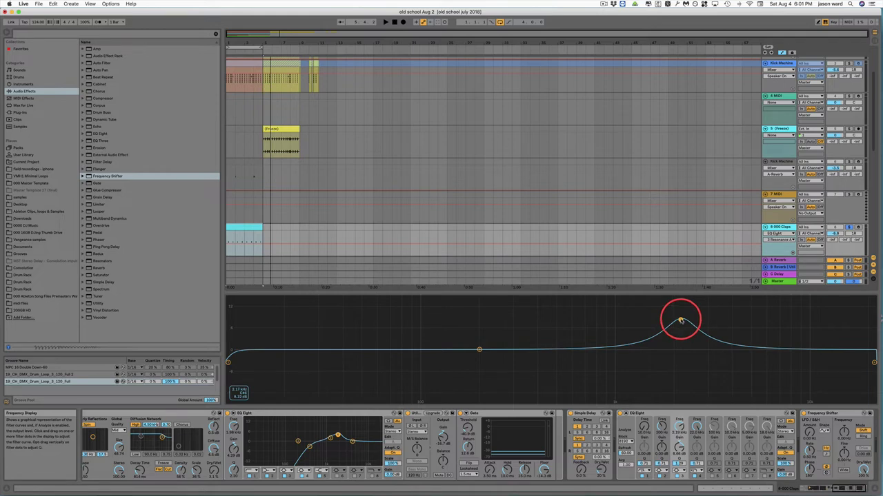
{"action": "left_click_drag", "start_coordinate": [680, 320], "coordinate": [677, 350]}
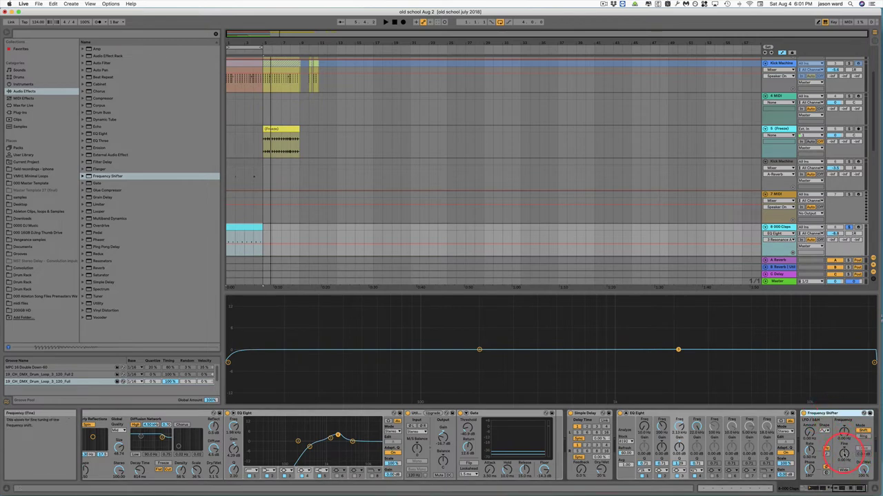
Play the looped claps and try different Fine and Coarse frequency amounts on the Frequency Shifter
{"action": "key", "text": "space"}
{"action": "left_click", "coordinate": [844, 454]}
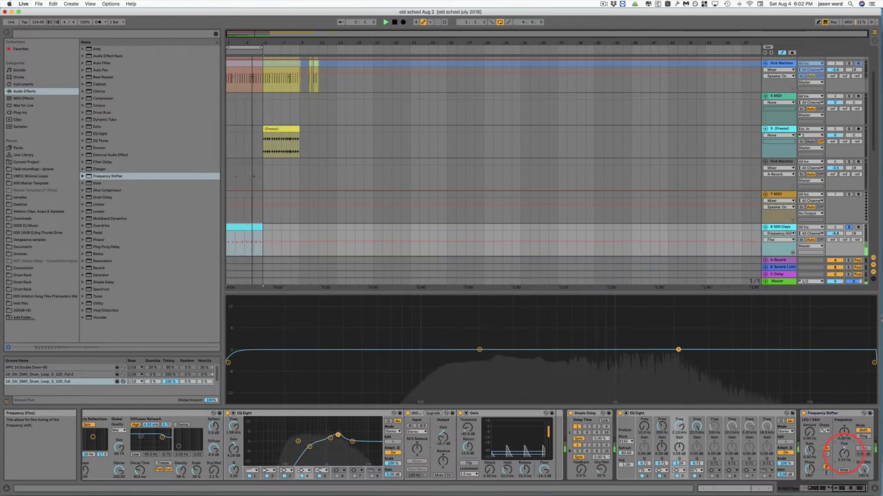
{"action": "key", "text": "XF86AudioLowerVolume"}
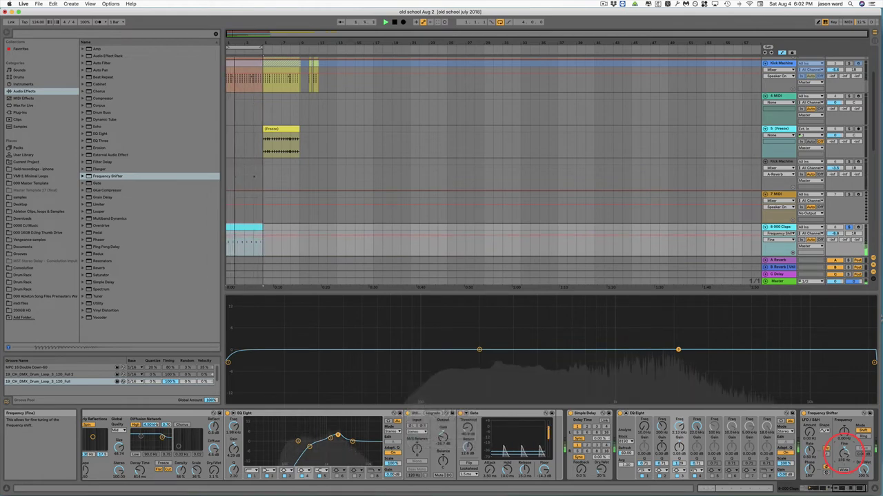
{"action": "left_click_drag", "start_coordinate": [843, 454], "coordinate": [844, 456]}
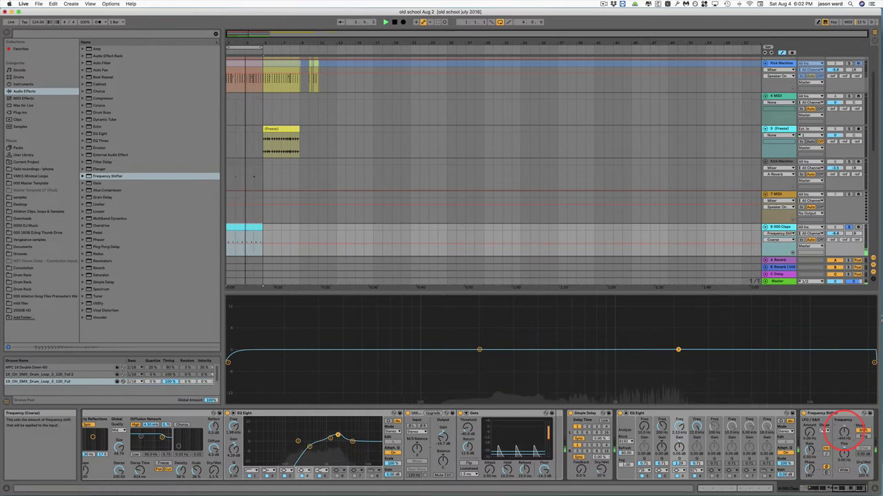
{"action": "left_click_drag", "start_coordinate": [844, 433], "coordinate": [844, 432]}
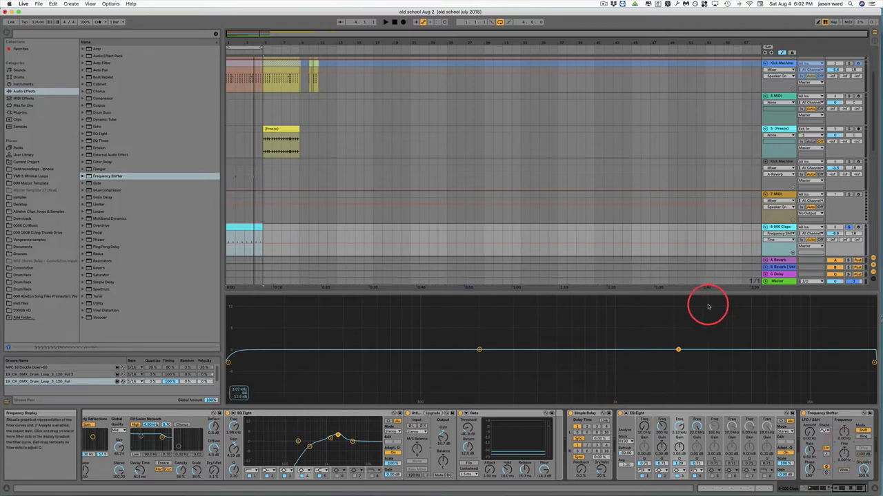
Switch to Session View and adjust the pan of the first Kick Machine track
{"action": "key", "text": "Tab"}
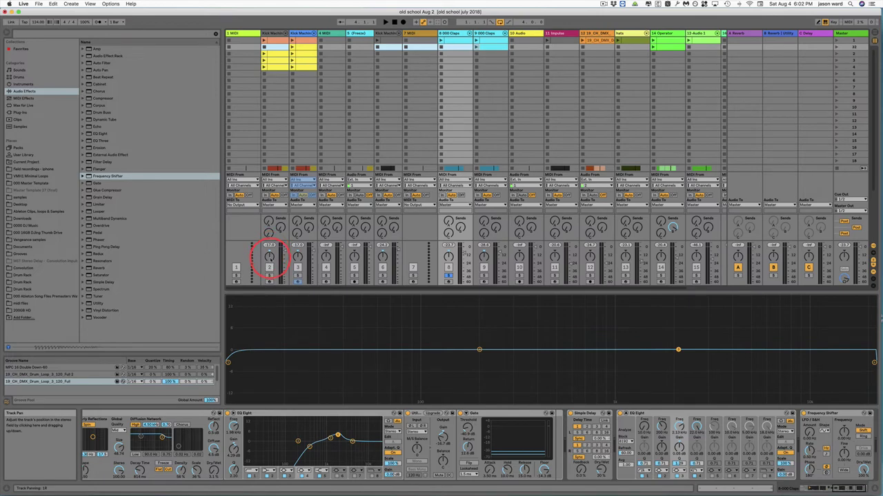
{"action": "left_click_drag", "start_coordinate": [270, 256], "coordinate": [269, 251]}
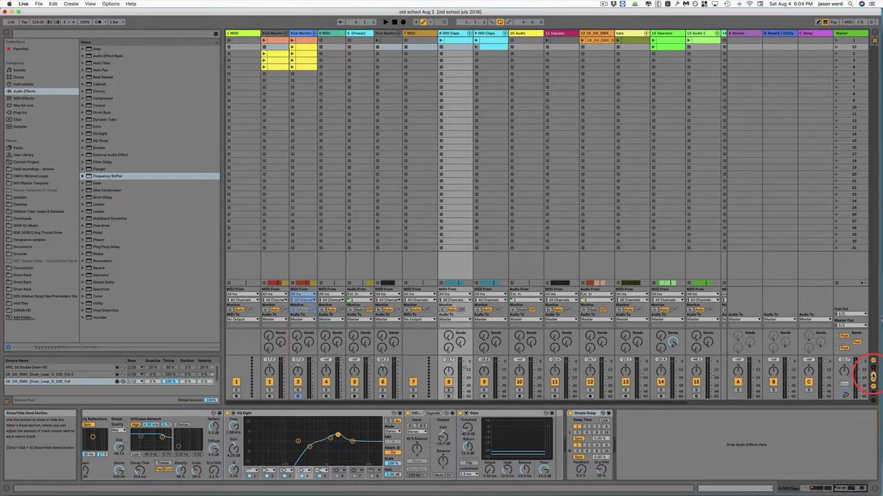
Hide the sends and return tracks in the Session View mixer and show them again
{"action": "left_click", "coordinate": [873, 374]}
{"action": "left_click", "coordinate": [873, 380]}
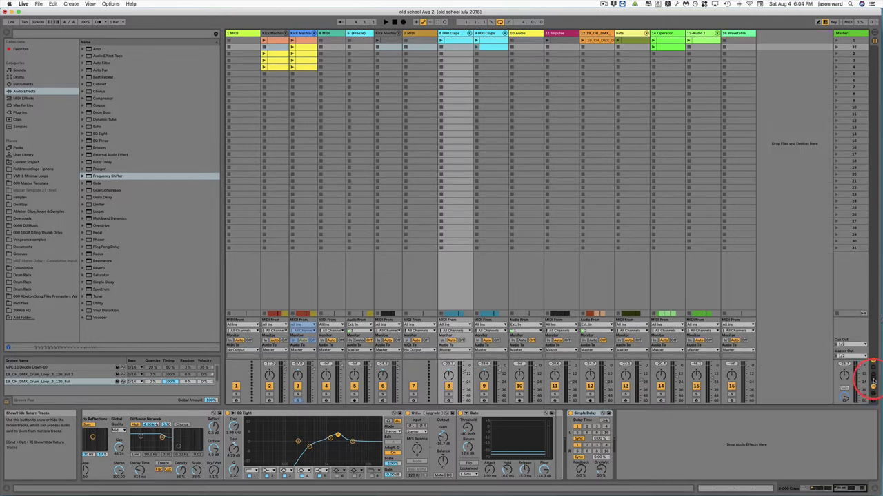
{"action": "left_click", "coordinate": [873, 380]}
{"action": "left_click", "coordinate": [873, 374]}
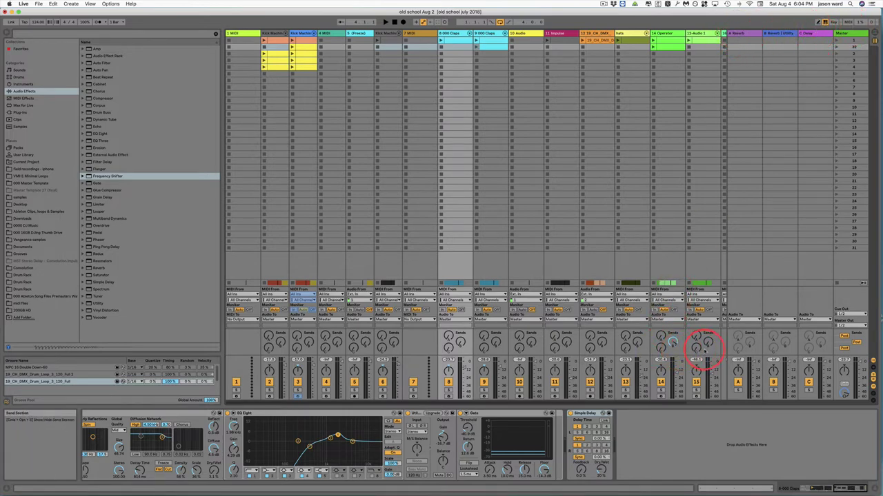
Insert a return track with a Saturator and raise the 12 19_CH_DMX track's send to it to -4.0 dB
{"action": "left_click", "coordinate": [71, 4]}
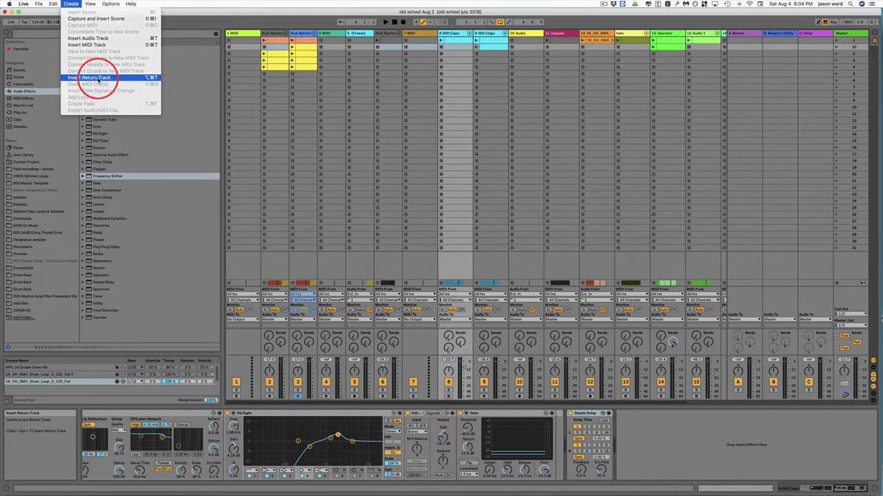
{"action": "left_click", "coordinate": [89, 77]}
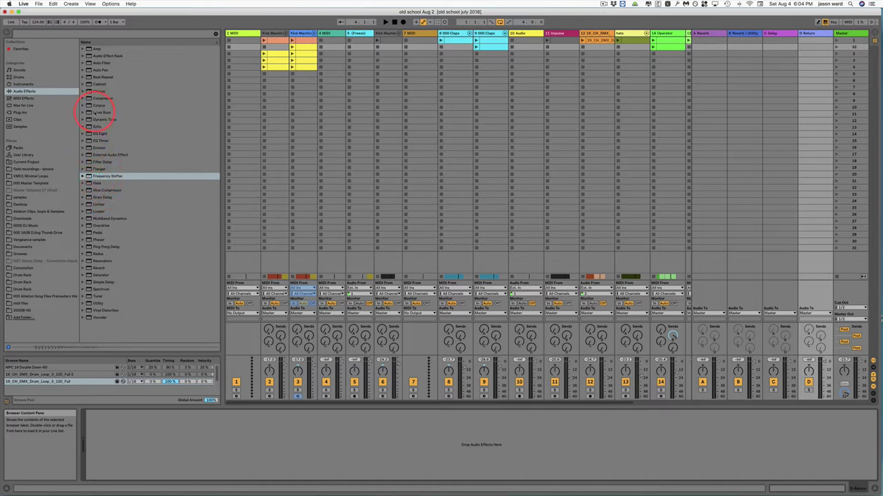
{"action": "mouse_move", "coordinate": [88, 275]}
{"action": "left_mouse_down"}
{"action": "mouse_move", "coordinate": [115, 296]}
{"action": "mouse_move", "coordinate": [220, 447]}
{"action": "mouse_move", "coordinate": [210, 448]}
{"action": "left_mouse_up"}
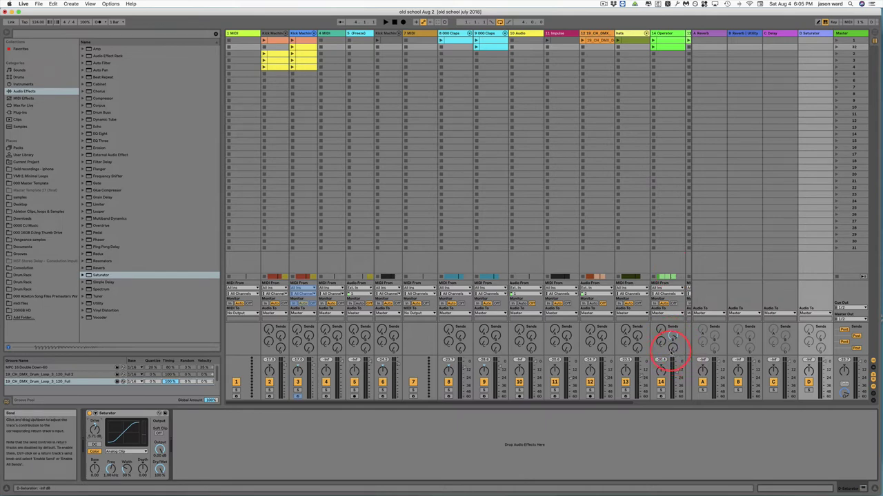
{"action": "left_click_drag", "start_coordinate": [672, 345], "coordinate": [672, 344]}
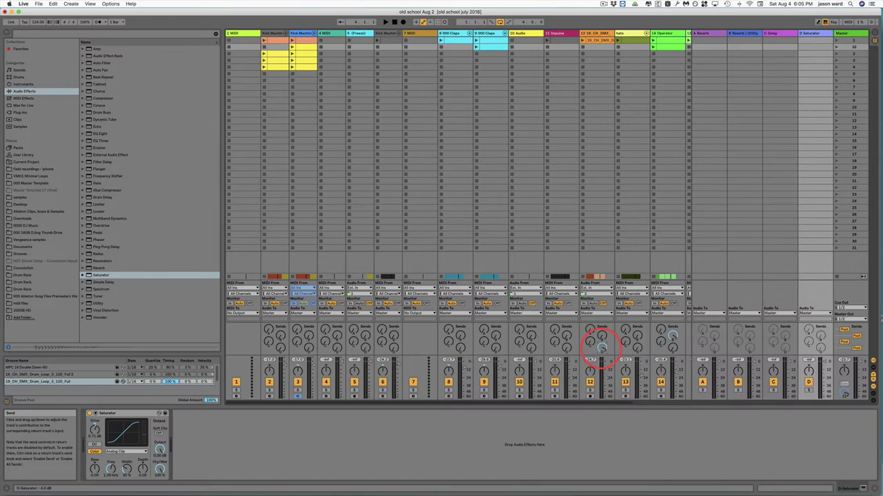
Insert an empty MIDI clip spanning bars 1 to 4 on the 7 MIDI track in Arrangement View
{"action": "key", "text": "Tab"}
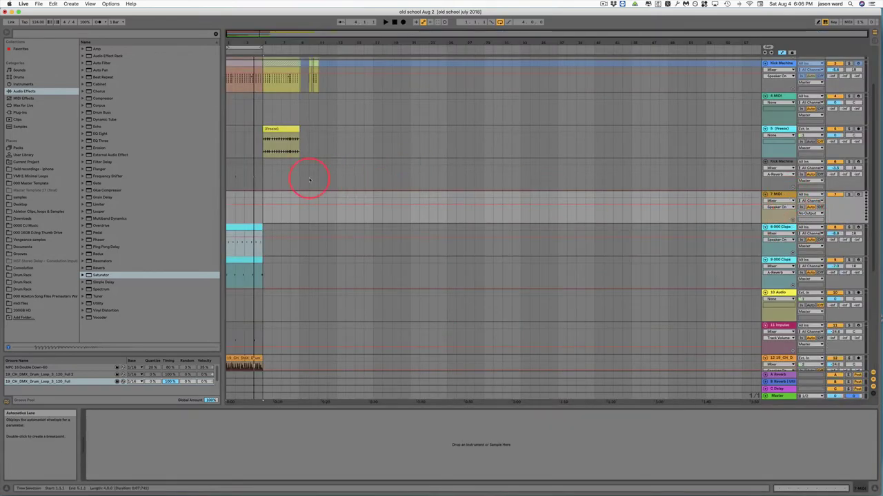
{"action": "left_click_drag", "start_coordinate": [261, 196], "coordinate": [228, 197]}
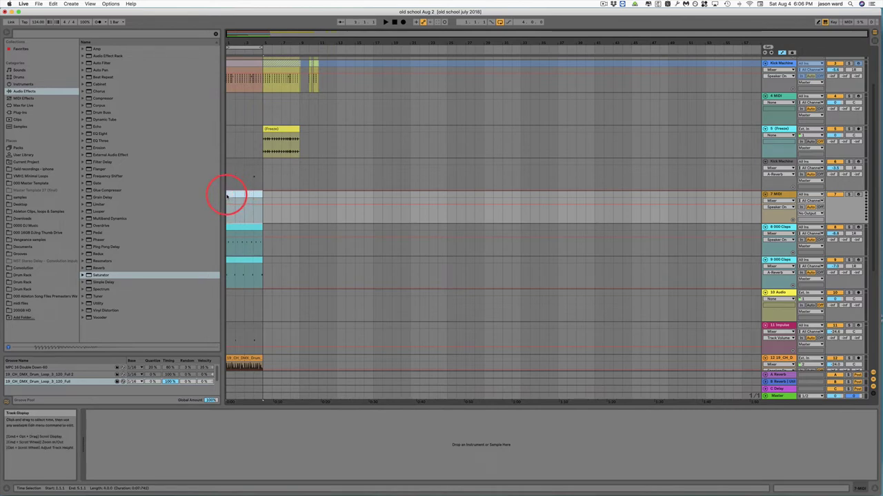
{"action": "key", "text": "super"}
{"action": "key", "text": "shift"}
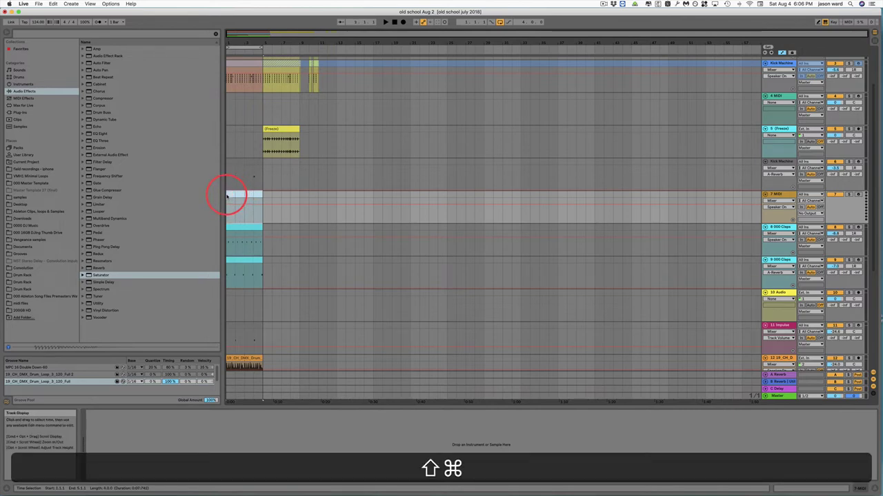
{"action": "key", "text": "shift+super+m"}
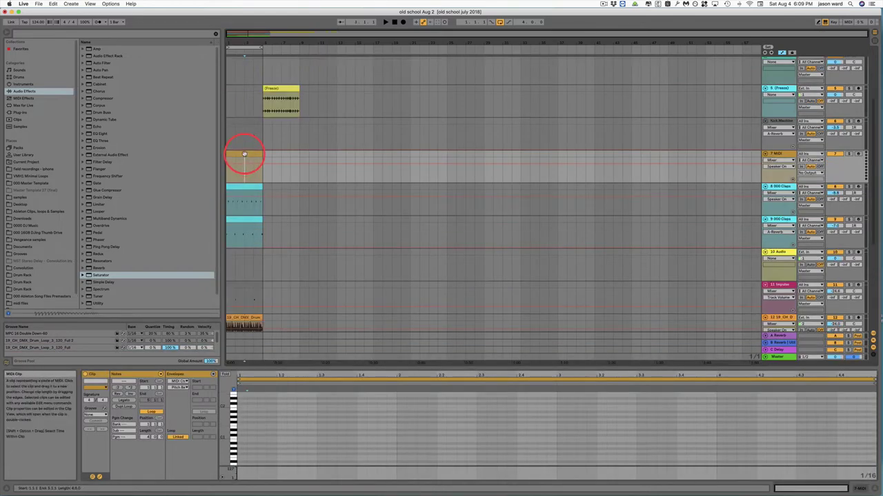
{"action": "left_click_drag", "start_coordinate": [244, 153], "coordinate": [246, 155]}
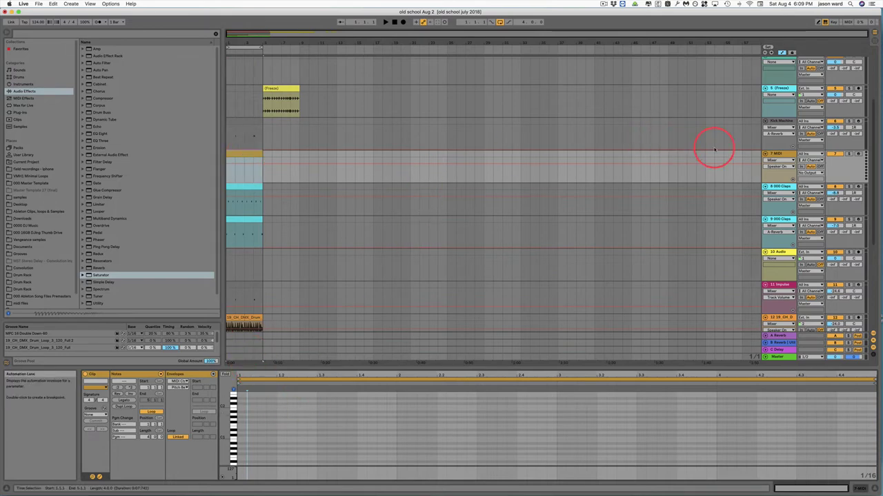
Arm the 7 MIDI track and step-record a C8 and F8 note pair at 1.1.2 in the new clip
{"action": "left_click", "coordinate": [858, 154]}
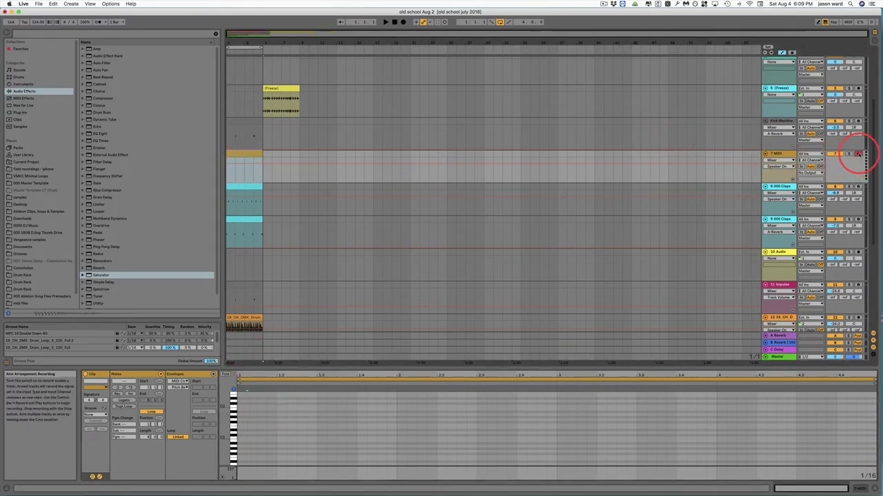
{"action": "left_click", "coordinate": [248, 396]}
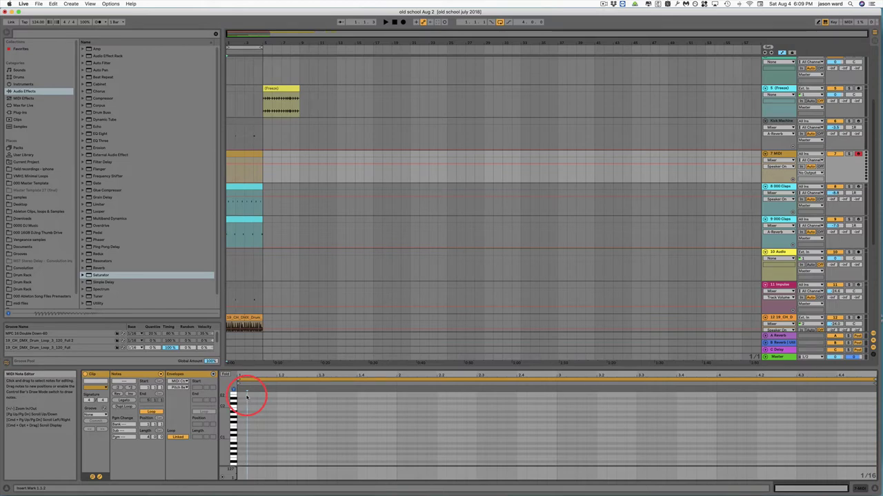
{"action": "key", "text": "a"}
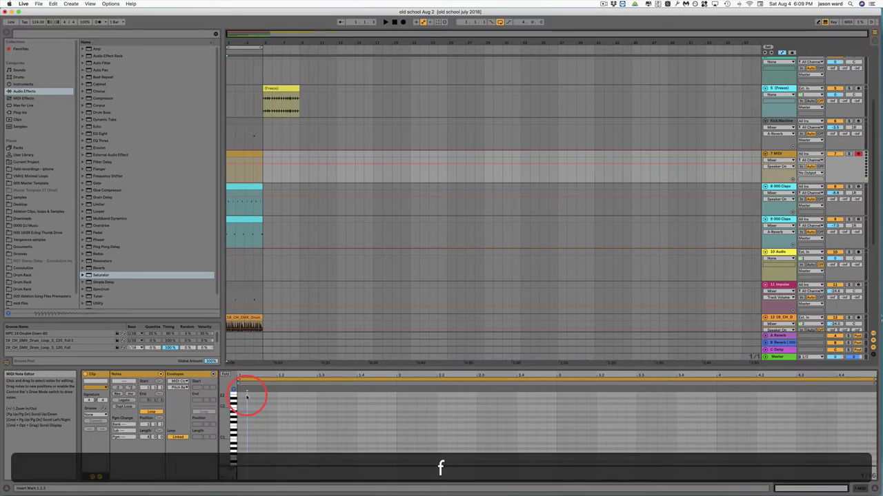
{"action": "scroll", "coordinate": [292, 429], "scroll_direction": "down", "scroll_amount": 3}
{"action": "scroll", "coordinate": [291, 433], "scroll_direction": "down", "scroll_amount": 1}
{"action": "scroll", "coordinate": [286, 436], "scroll_direction": "up", "scroll_amount": 3}
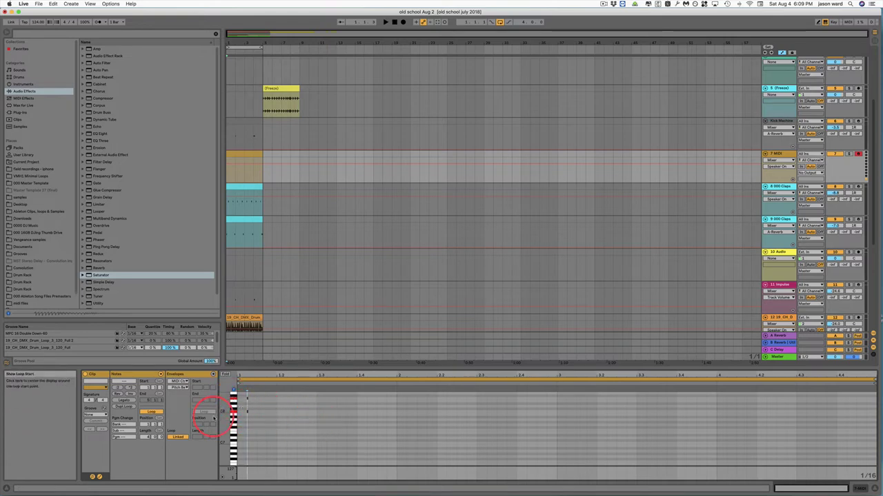
{"action": "key", "text": "a"}
{"action": "key", "text": "f"}
{"action": "key", "text": "h"}
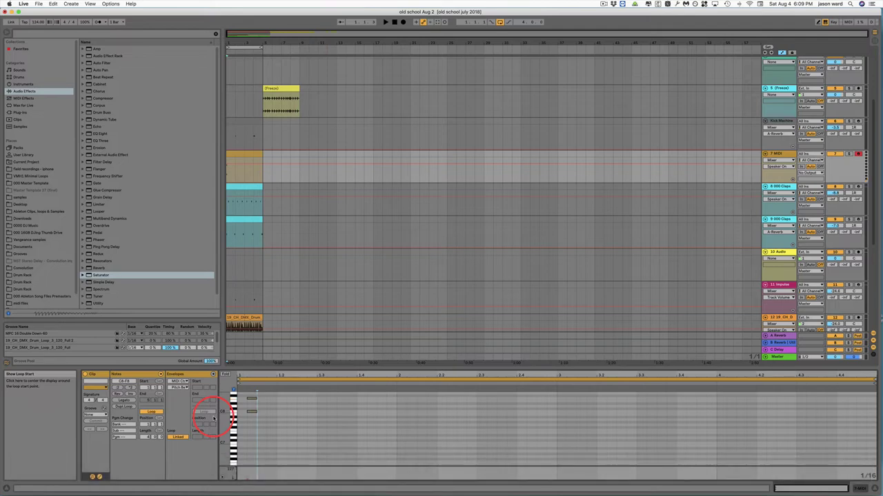
{"action": "key", "text": "Right"}
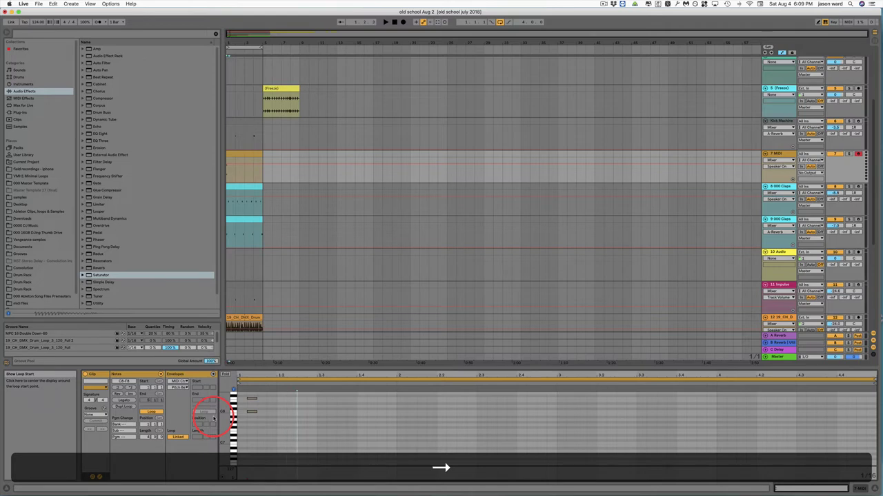
Audition notes and step-record a second note pair at 1.2.3 in the clip
{"action": "key", "text": "d"}
{"action": "key", "text": "m"}
{"action": "key", "text": "m"}
{"action": "key", "text": "s"}
{"action": "key", "text": "h"}
{"action": "key", "text": "g"}
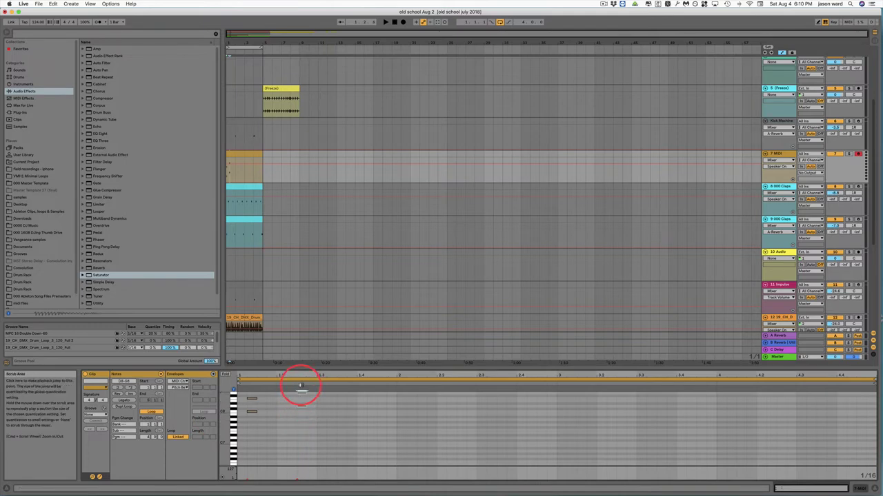
Nudge the second note pair along the grid, lengthen it, and shorten it back to a sixteenth
{"action": "key", "text": "Right"}
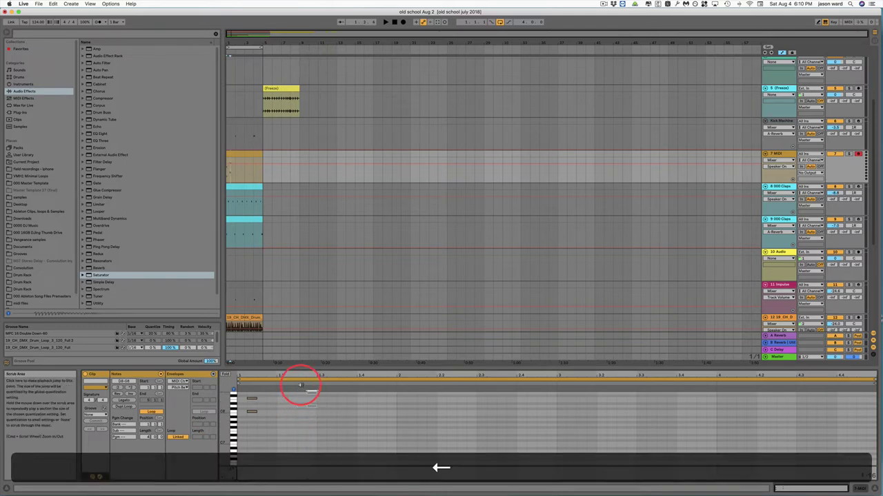
{"action": "key", "text": "alt+Right"}
{"action": "key", "text": "alt+shift+Right"}
{"action": "key", "text": "shift+Right"}
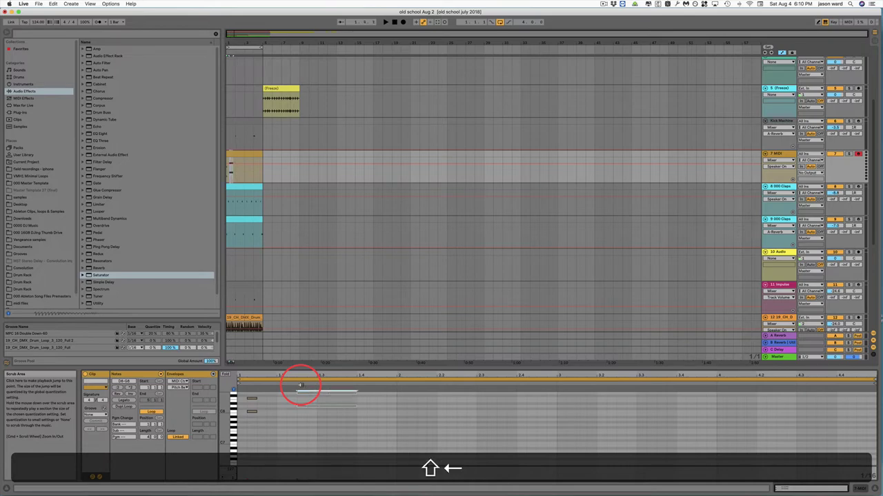
{"action": "key", "text": "shift+Left"}
{"action": "key", "text": "shift+Left"}
{"action": "key", "text": "shift+Left"}
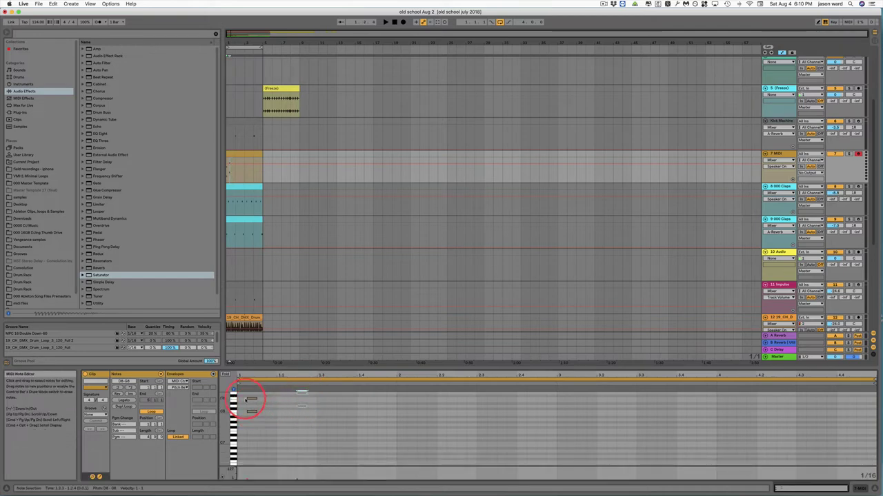
Delete all notes from the clip and insert a C#8 note at 1.1.1
{"action": "left_click_drag", "start_coordinate": [250, 425], "coordinate": [322, 385]}
{"action": "key", "text": "Delete"}
{"action": "left_click", "coordinate": [247, 407]}
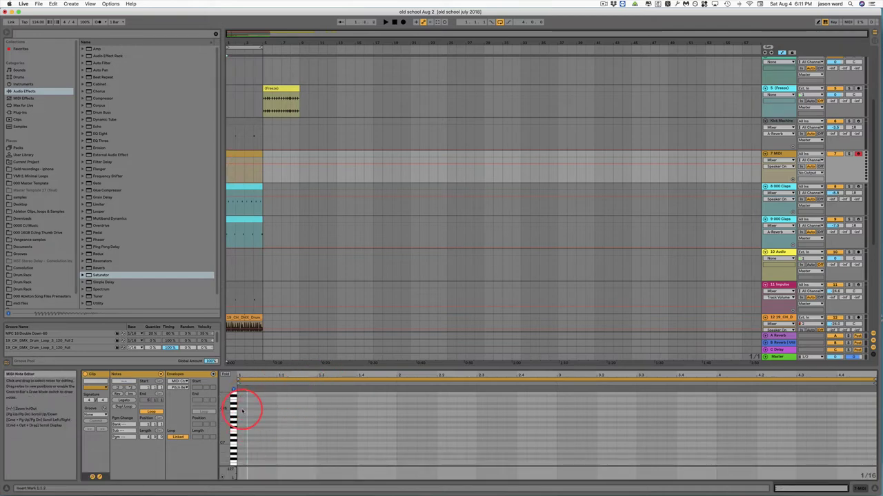
{"action": "double_click", "coordinate": [242, 409]}
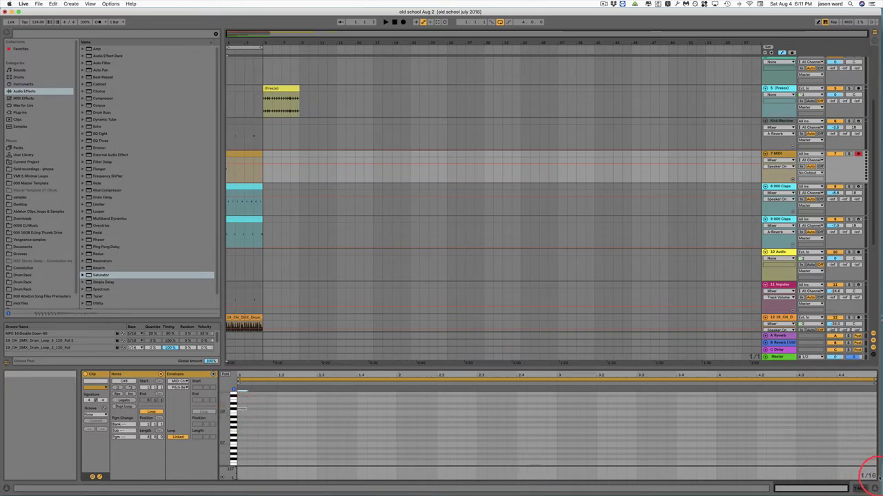
Set the note editor's fixed grid to 1/8 and duplicate the C#8 note
{"action": "right_click", "coordinate": [870, 476]}
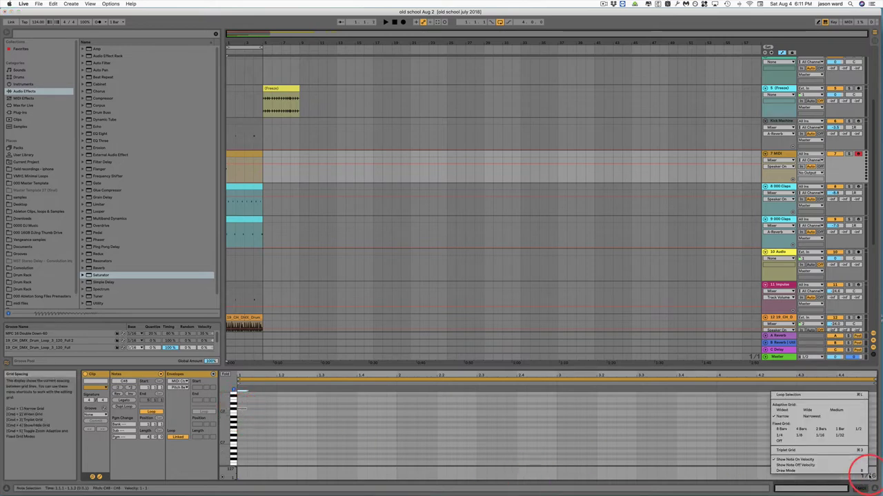
{"action": "left_click", "coordinate": [798, 436]}
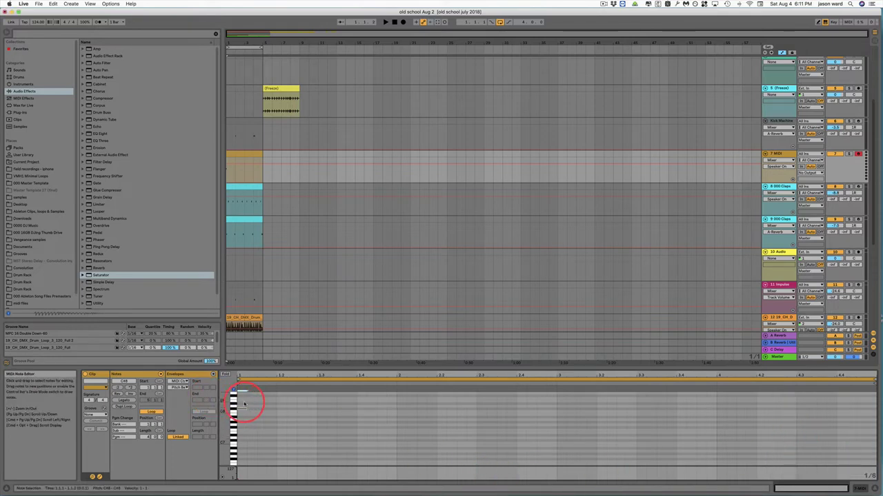
{"action": "left_click_drag", "start_coordinate": [241, 404], "coordinate": [253, 412]}
{"action": "key", "text": "super"}
{"action": "key", "text": "super+d"}
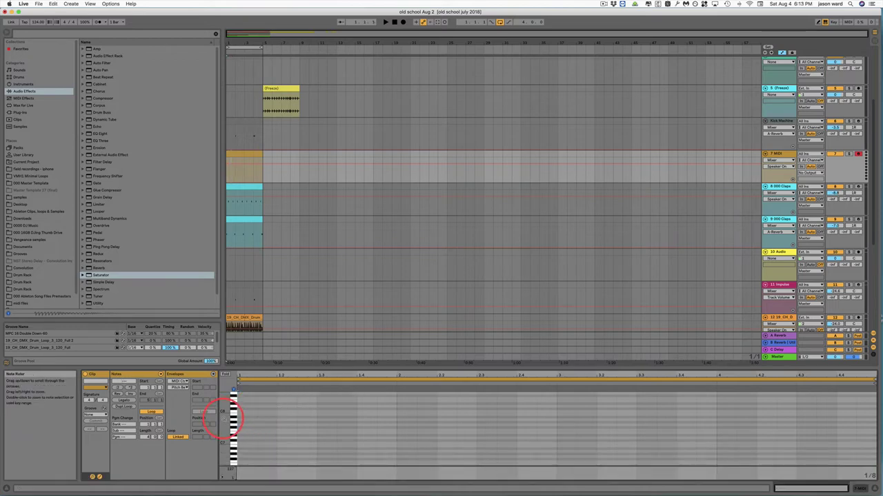
Add stacked eighth notes ranging from F#7 to E8 at the start of the MIDI clip and select them
{"action": "left_click_drag", "start_coordinate": [221, 421], "coordinate": [222, 423]}
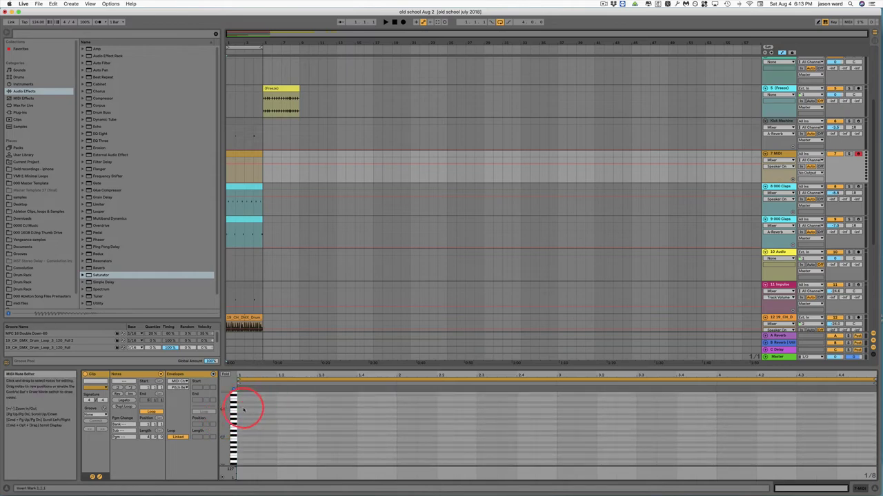
{"action": "left_click_drag", "start_coordinate": [247, 406], "coordinate": [255, 435]}
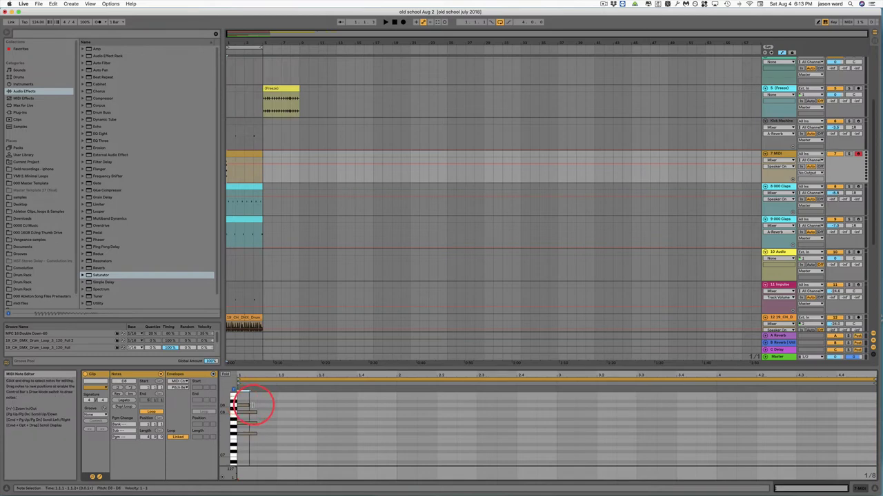
{"action": "left_click_drag", "start_coordinate": [252, 400], "coordinate": [248, 395]}
{"action": "left_click_drag", "start_coordinate": [250, 442], "coordinate": [248, 442]}
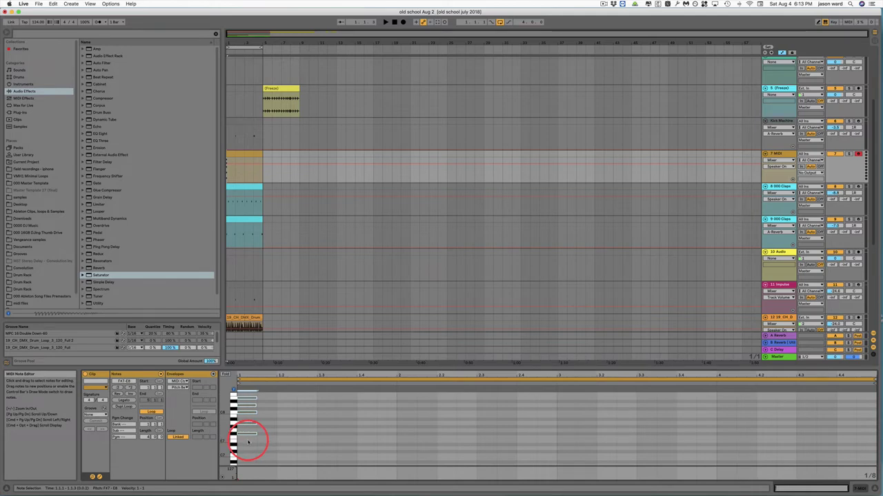
Nudge the stacked notes one grid step earlier and fold the note editor to the keys in use
{"action": "key", "text": "Left"}
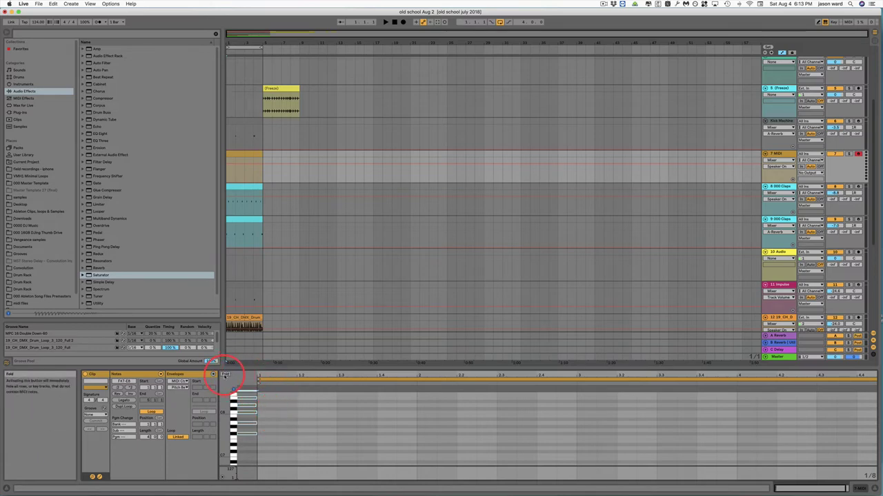
{"action": "left_click", "coordinate": [225, 374]}
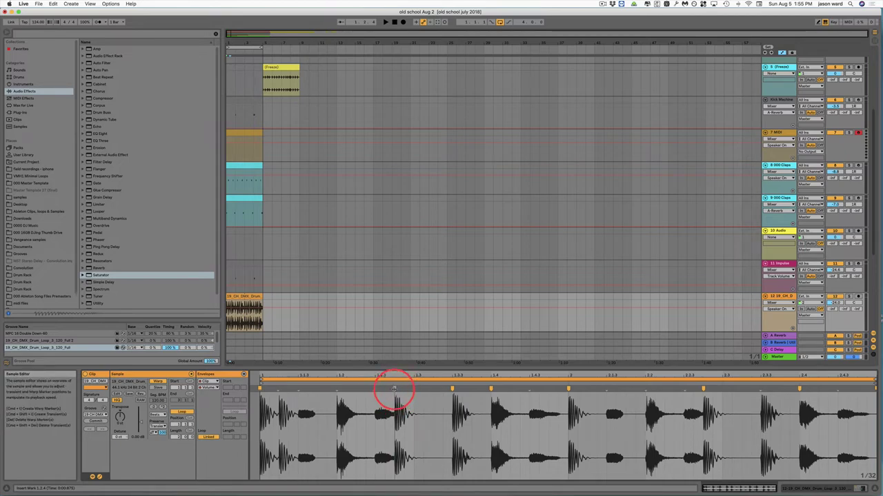
Move the transient at 1.2.4 in the 19_CH_DMX drum loop slightly earlier and undo the move
{"action": "key", "text": "shift"}
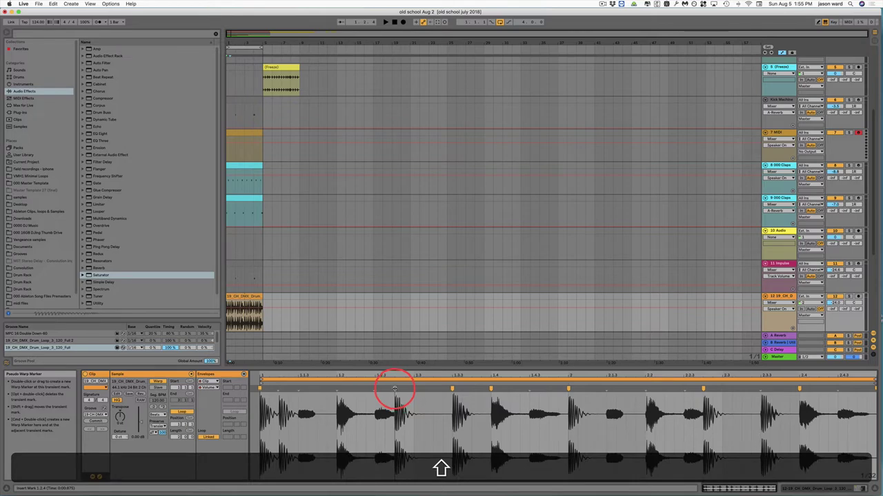
{"action": "left_click_drag", "start_coordinate": [400, 390], "coordinate": [390, 388]}
{"action": "key", "text": "super+z"}
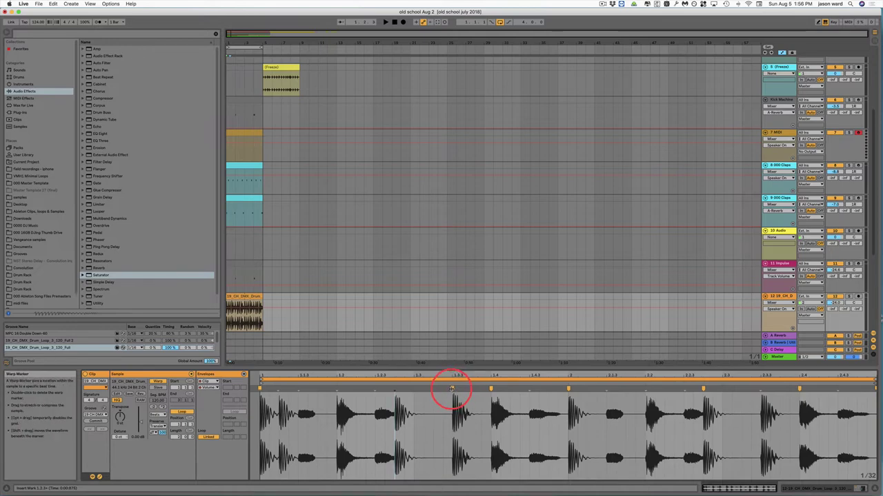
Slide the drum loop's waveform slightly earlier beneath the warp marker at 1.3.3
{"action": "key", "text": "shift"}
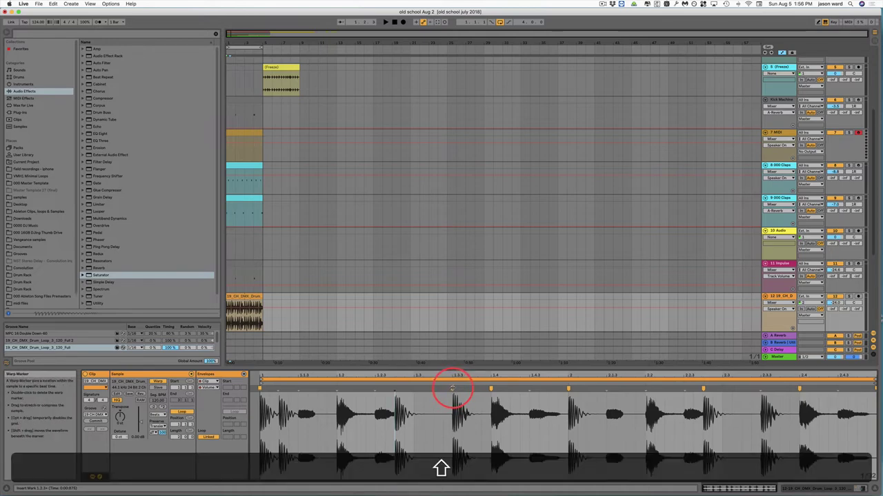
{"action": "mouse_move", "coordinate": [452, 388]}
{"action": "left_mouse_down"}
{"action": "mouse_move", "coordinate": [444, 389]}
{"action": "mouse_move", "coordinate": [451, 394]}
{"action": "mouse_move", "coordinate": [453, 370]}
{"action": "mouse_move", "coordinate": [457, 388]}
{"action": "mouse_move", "coordinate": [466, 388]}
{"action": "mouse_move", "coordinate": [463, 371]}
{"action": "mouse_move", "coordinate": [445, 388]}
{"action": "left_mouse_up"}
{"action": "key", "text": "shift"}
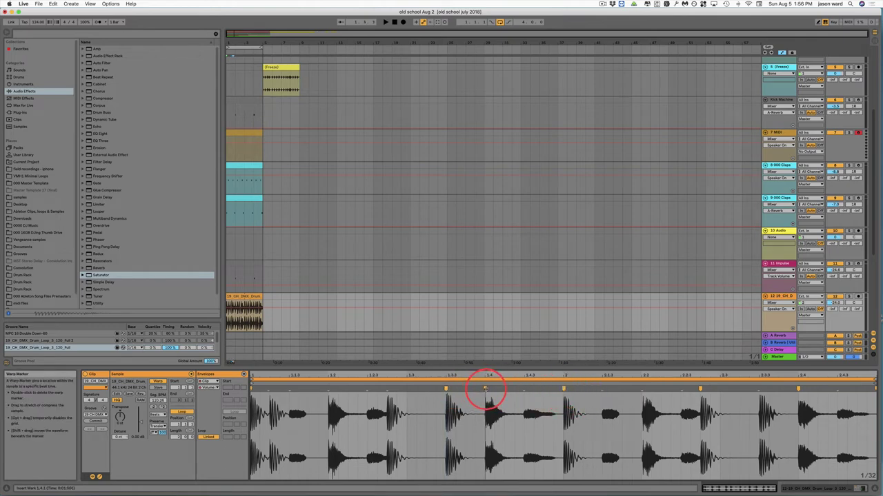
{"action": "left_click", "coordinate": [486, 399]}
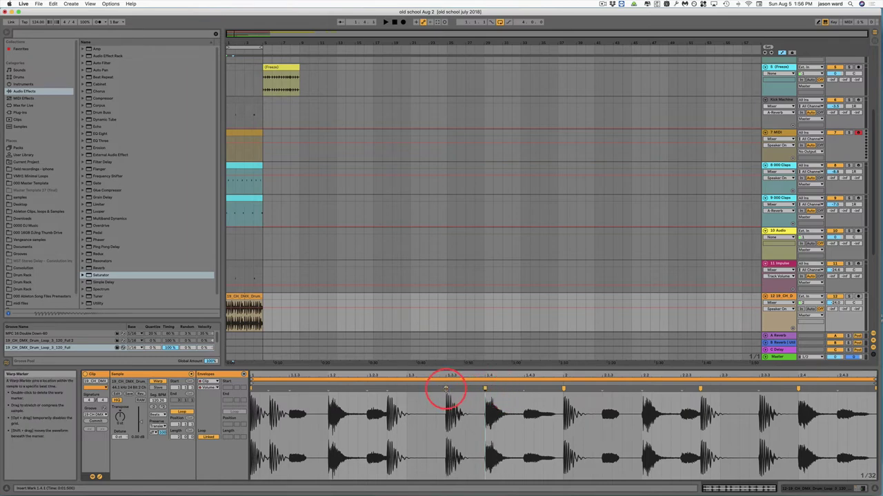
Select the warp markers from 1.3.3 to 2.1.1 together and try shifting them slightly earlier
{"action": "key", "text": "shift"}
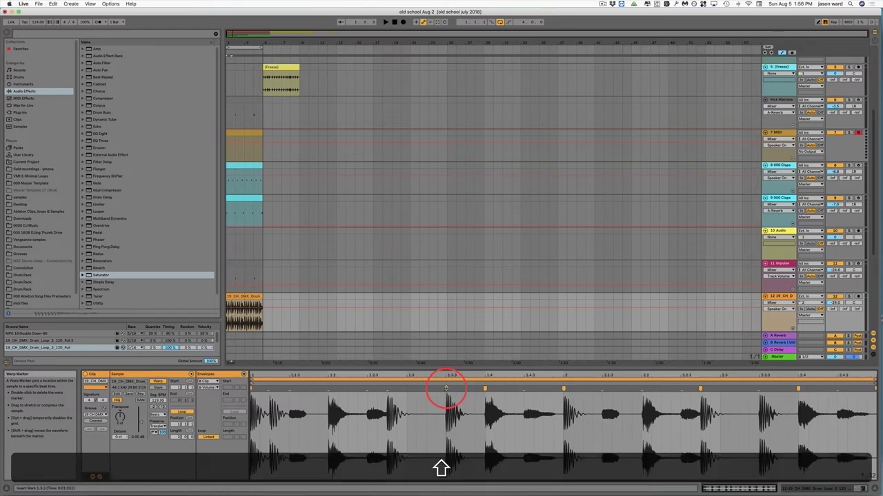
{"action": "left_click", "coordinate": [564, 389], "text": "shift"}
{"action": "left_click", "coordinate": [436, 391], "text": "shift"}
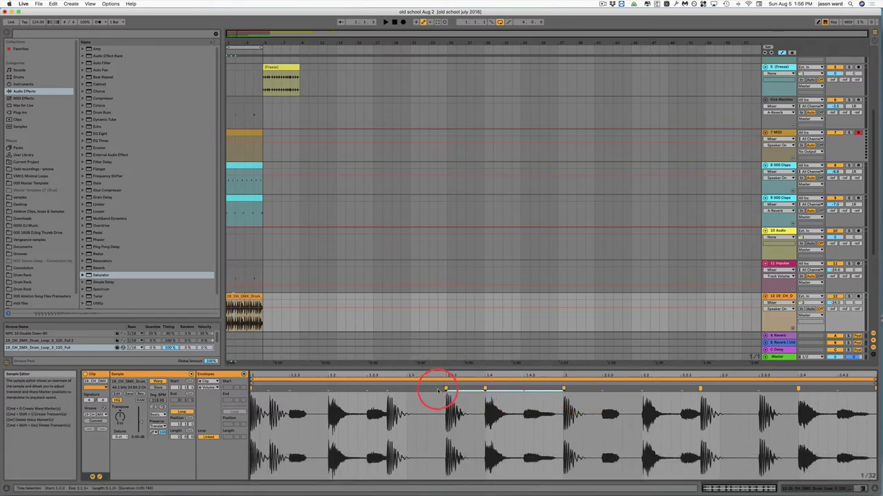
{"action": "mouse_move", "coordinate": [446, 389]}
{"action": "left_mouse_down"}
{"action": "mouse_move", "coordinate": [437, 389]}
{"action": "mouse_move", "coordinate": [457, 393]}
{"action": "mouse_move", "coordinate": [444, 389]}
{"action": "left_mouse_up"}
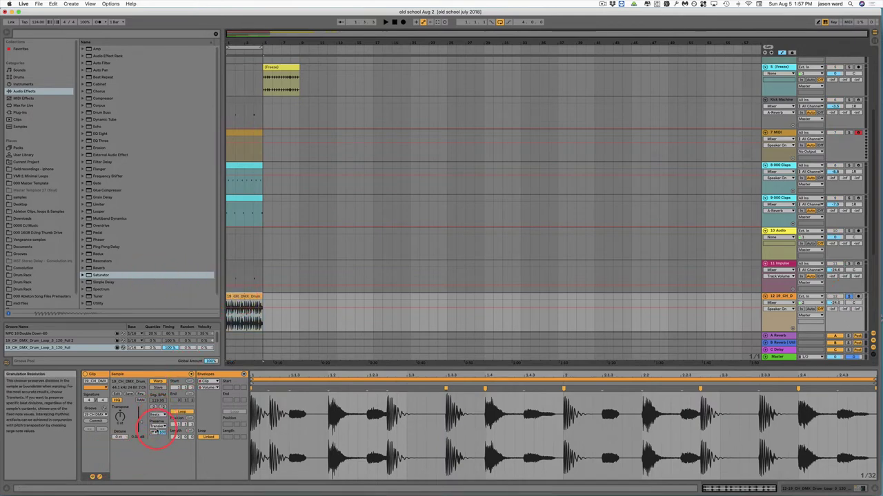
Review the Preserve options of the drum loop's Beats warp mode and keep Transients
{"action": "left_click", "coordinate": [158, 426]}
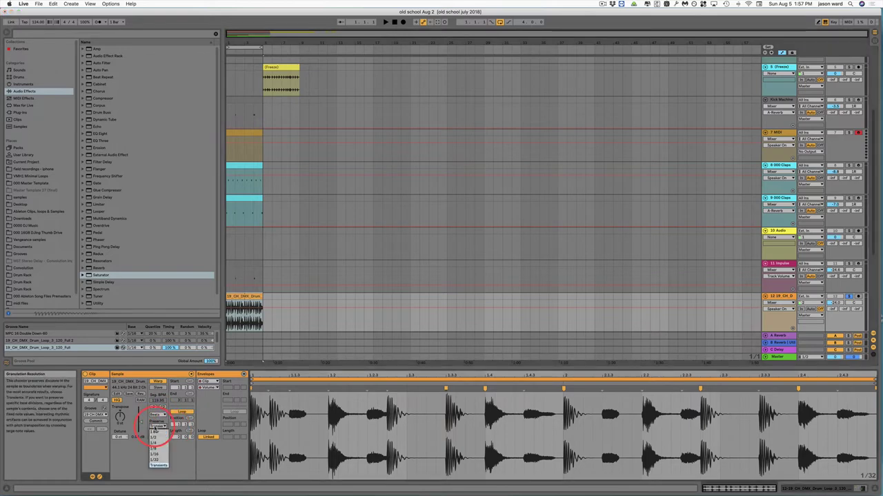
{"action": "left_click", "coordinate": [158, 427]}
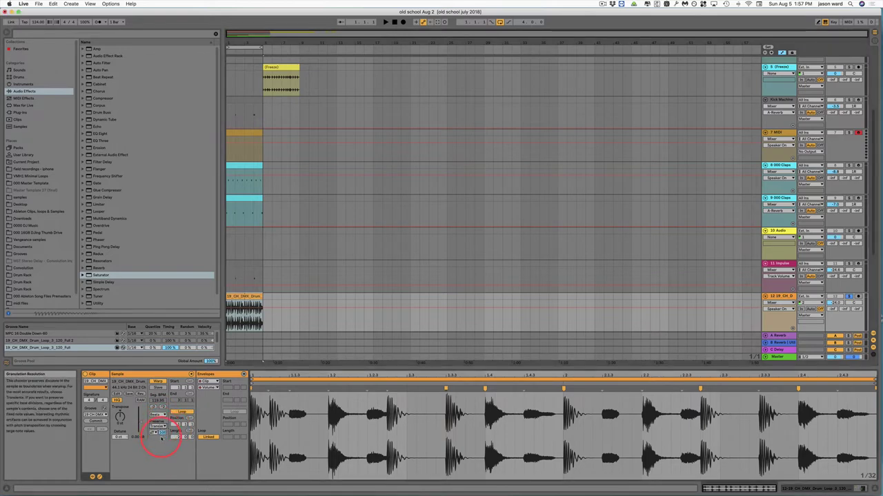
Switch the transient loop mode of the drum loop's Beats warping and play the clip to audition the Transient Envelope
{"action": "left_click", "coordinate": [152, 442]}
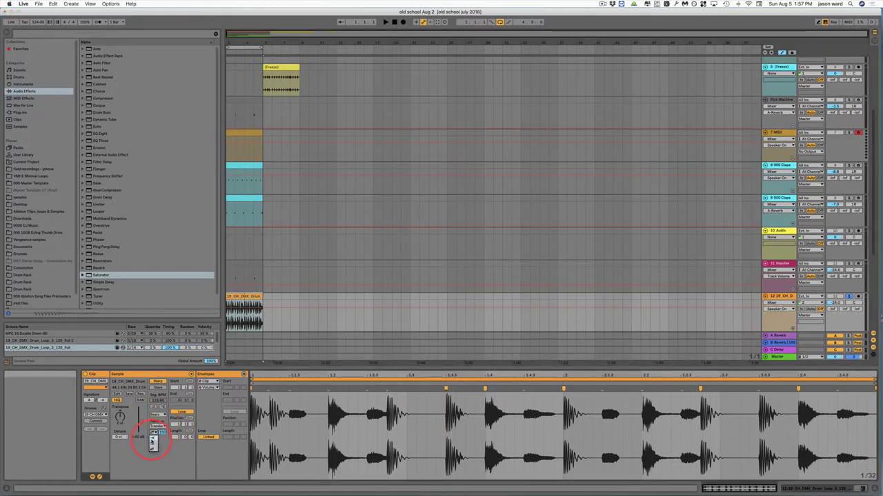
{"action": "left_click", "coordinate": [153, 445]}
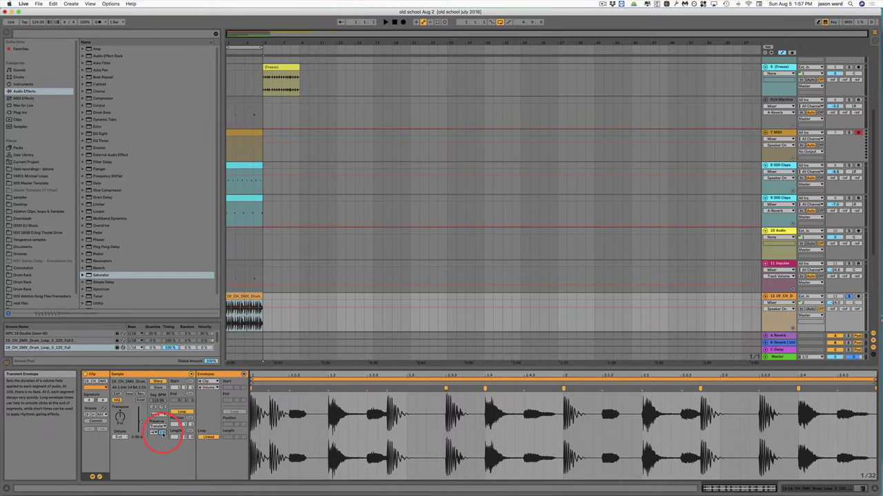
{"action": "key", "text": "space"}
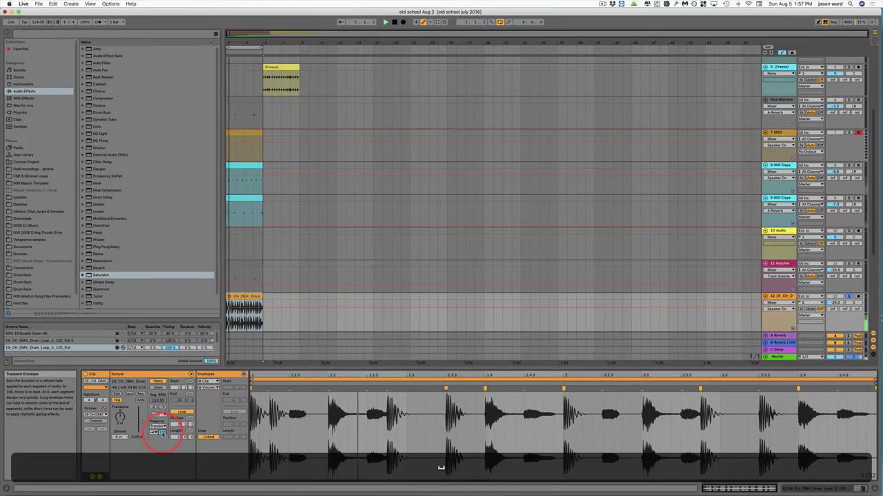
{"action": "key", "text": "XF86AudioRaiseVolume"}
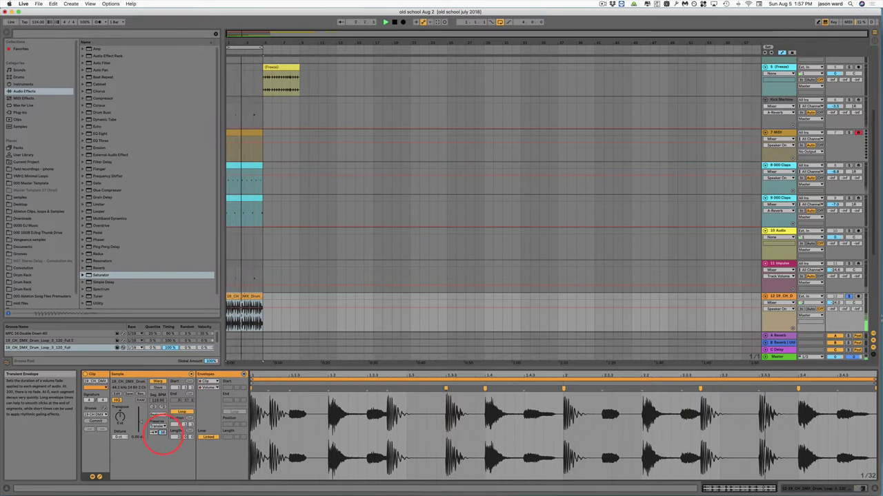
{"action": "key", "text": "space"}
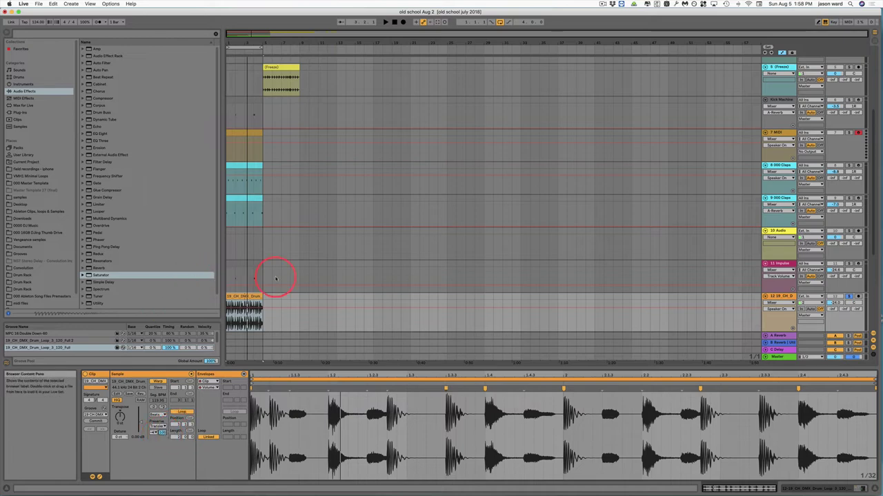
Move the (Freeze) track directly above the 19_CH_DMX drum loop track, with its clip starting at bar 1
{"action": "left_click", "coordinate": [271, 298]}
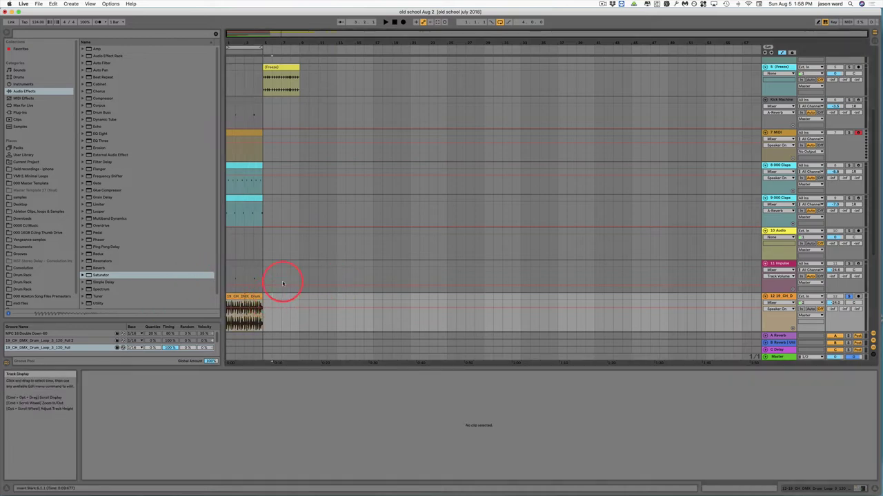
{"action": "left_click", "coordinate": [277, 67]}
{"action": "left_click_drag", "start_coordinate": [277, 67], "coordinate": [286, 290]}
{"action": "left_click", "coordinate": [286, 290]}
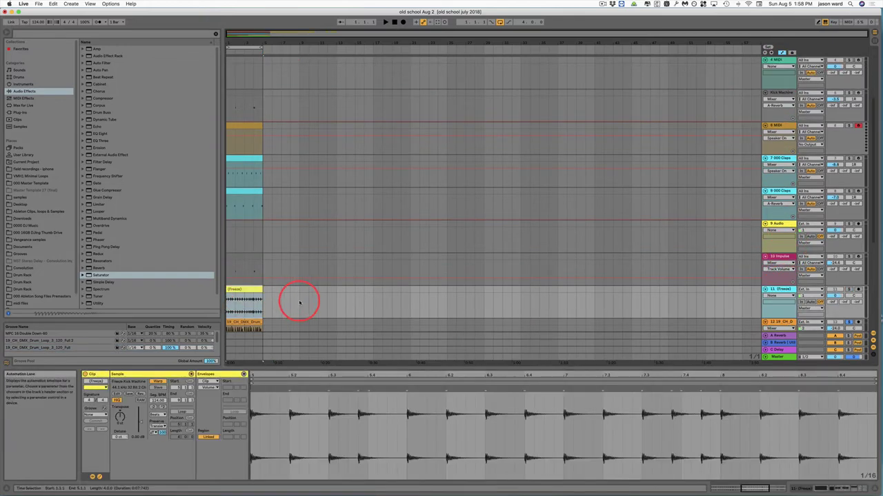
Select the (Freeze) clip and the 19_CH_DMX drum loop clip together and consolidate both
{"action": "scroll", "coordinate": [295, 302], "scroll_direction": "down", "scroll_amount": 5}
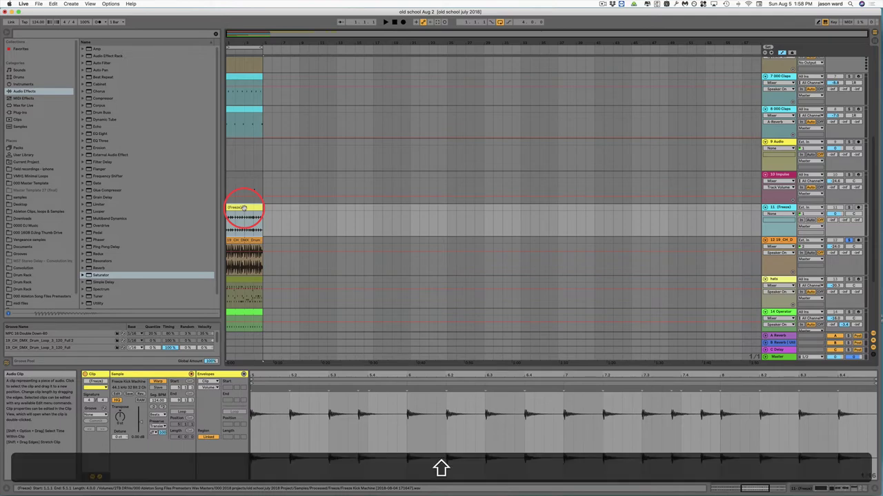
{"action": "left_click", "coordinate": [241, 253], "text": "shift"}
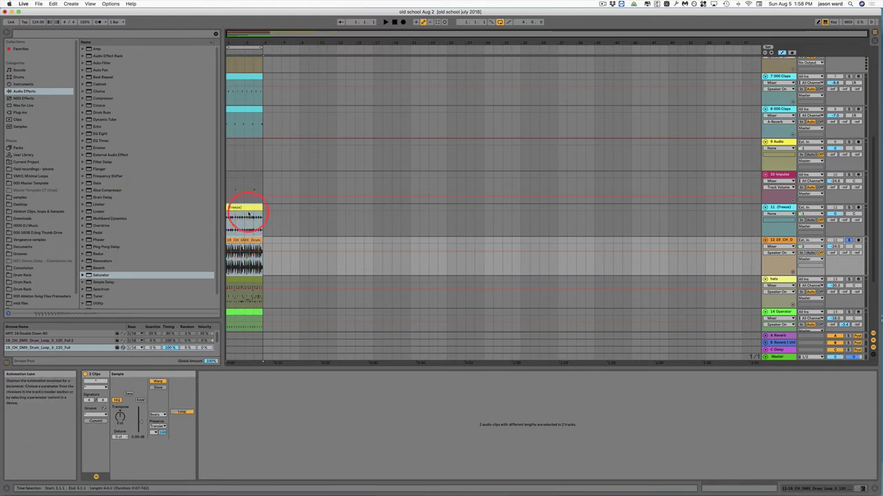
{"action": "key", "text": "super"}
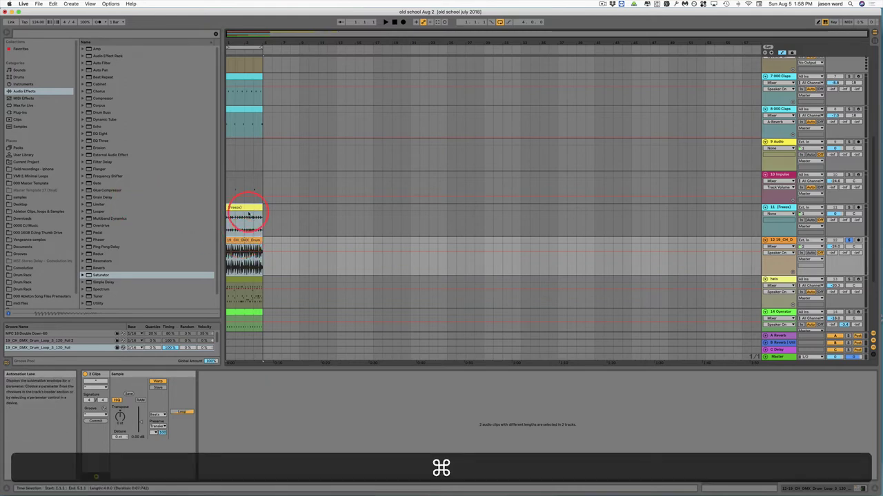
{"action": "key", "text": "super+j"}
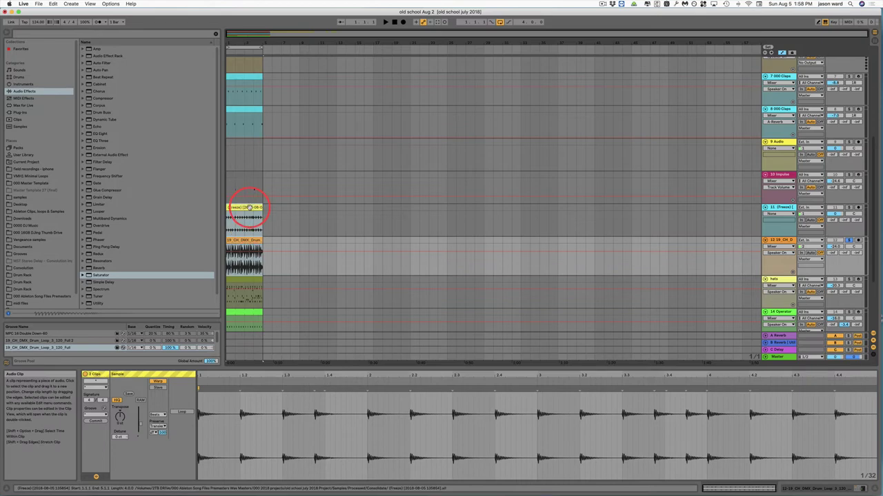
{"action": "left_click", "coordinate": [289, 243]}
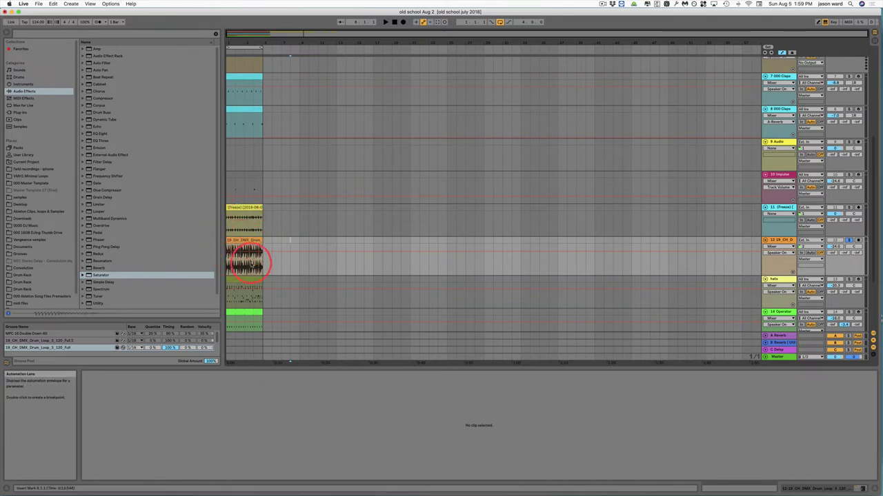
Add shared warp markers at about 1.3.3, 2, 2.3.3 and 3.2 to the two selected clips and inspect them in the (Freeze) clip
{"action": "left_click", "coordinate": [246, 212]}
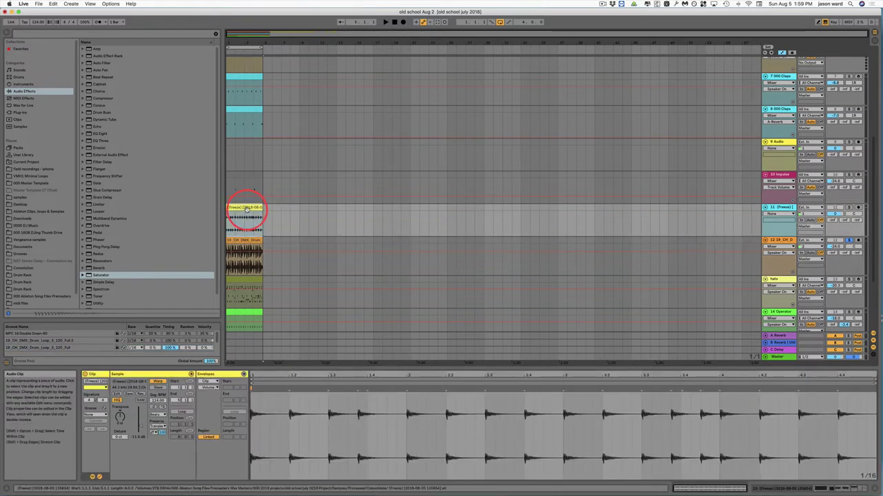
{"action": "left_click", "coordinate": [250, 242], "text": "shift"}
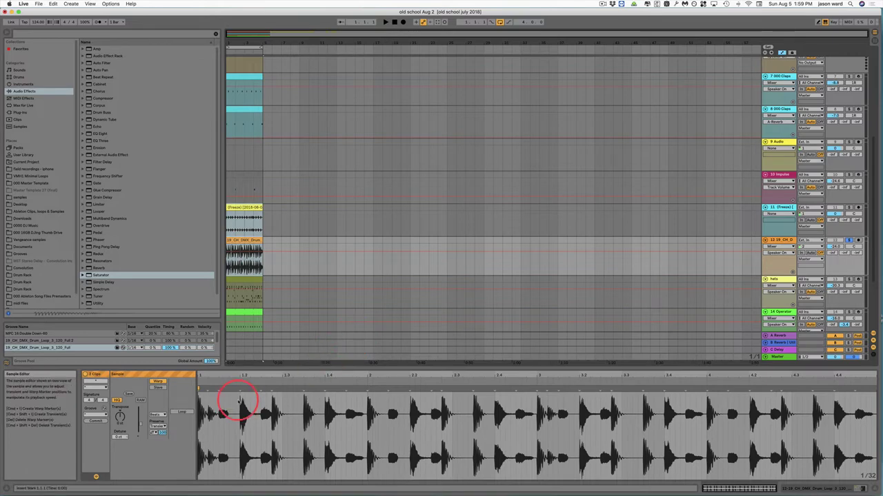
{"action": "double_click", "coordinate": [303, 389]}
{"action": "double_click", "coordinate": [367, 389]}
{"action": "double_click", "coordinate": [473, 388]}
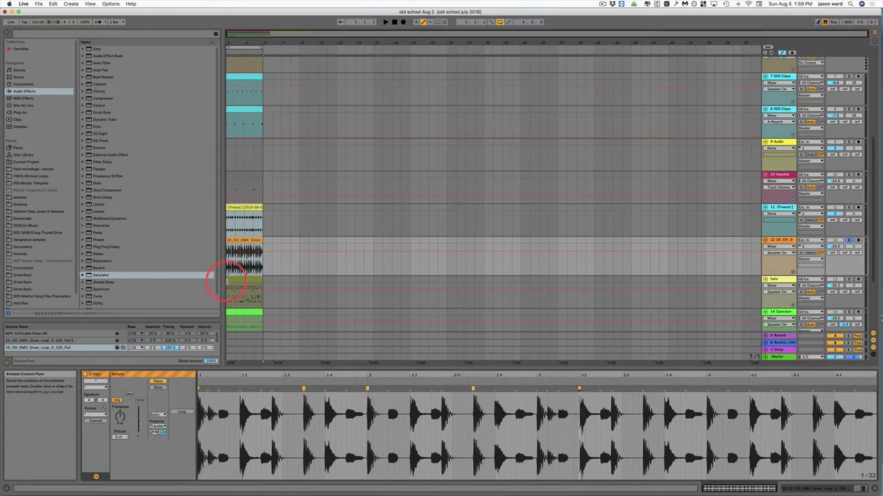
{"action": "left_click", "coordinate": [250, 208]}
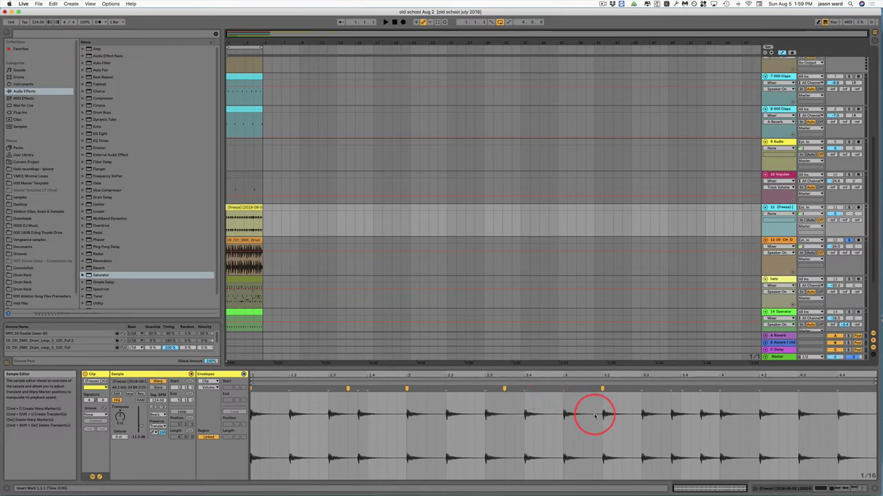
{"action": "left_click", "coordinate": [242, 207]}
{"action": "left_click", "coordinate": [244, 236]}
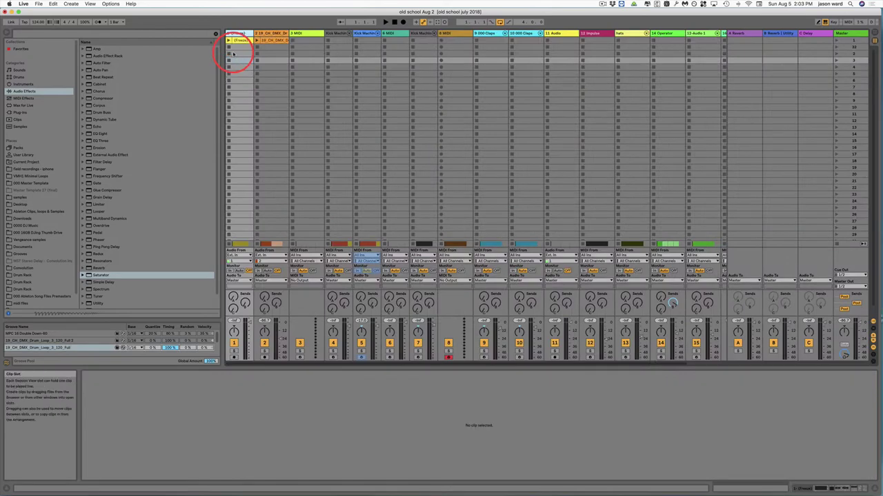
{"action": "left_click", "coordinate": [239, 34]}
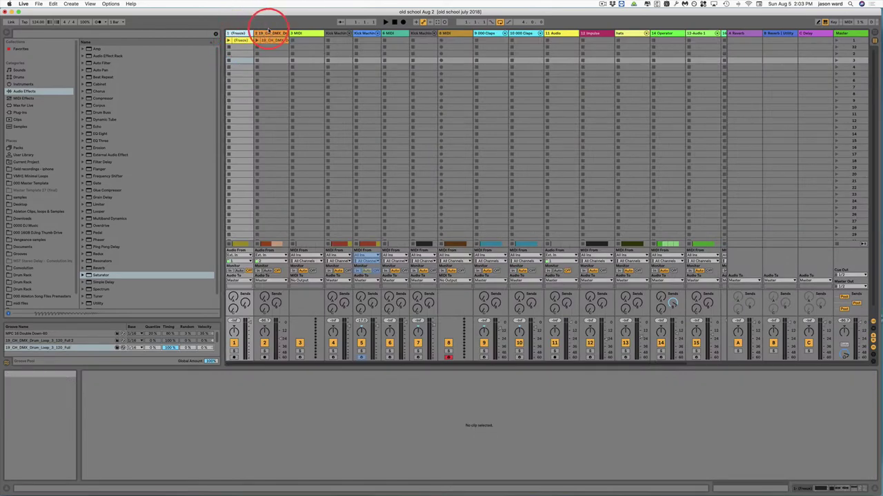
{"action": "left_click", "coordinate": [269, 33]}
{"action": "left_click", "coordinate": [236, 33]}
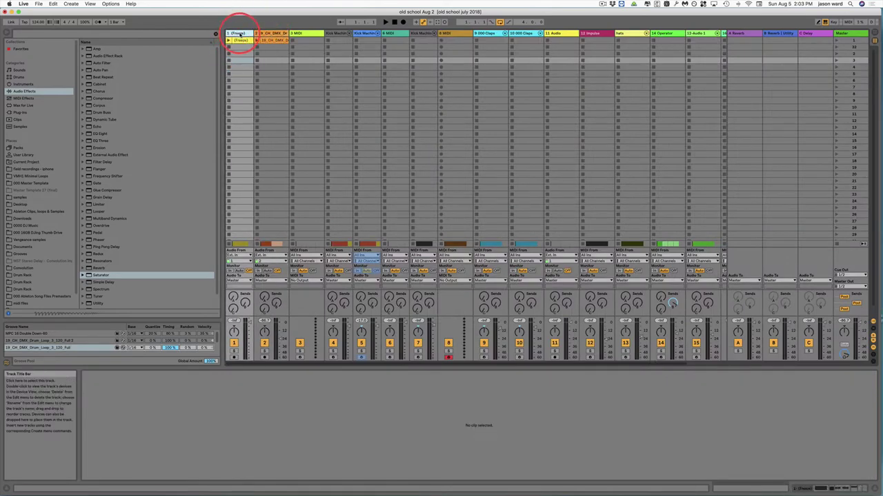
{"action": "left_click", "coordinate": [268, 33]}
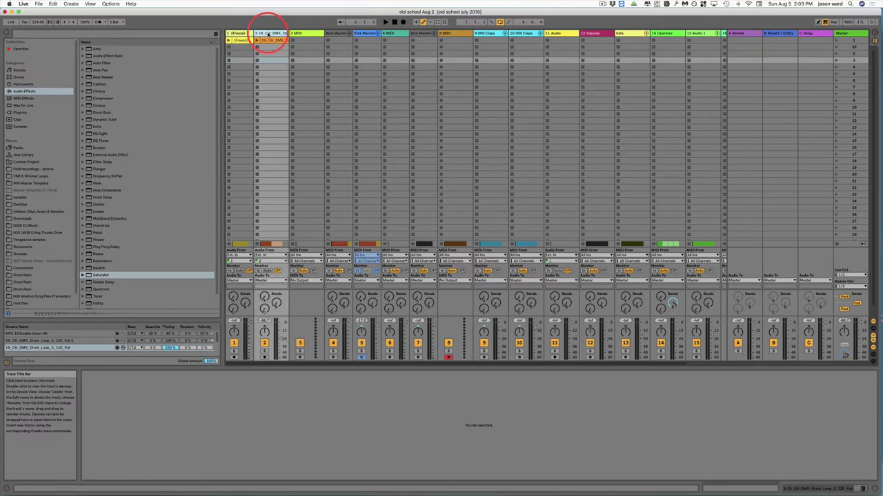
{"action": "left_click", "coordinate": [241, 33]}
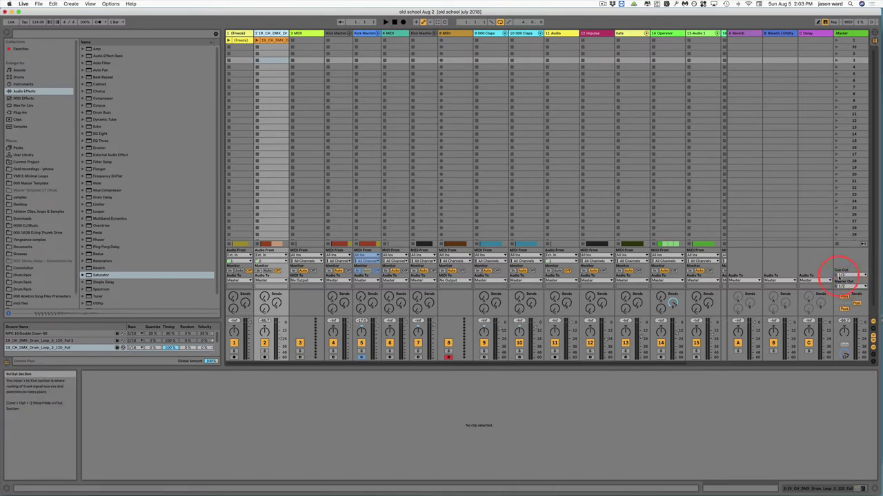
Route the Master Out to output 1 and the Cue Out to output 2, and use the Solo/Cue switch of the 19_CH_DMX track
{"action": "left_click", "coordinate": [842, 285]}
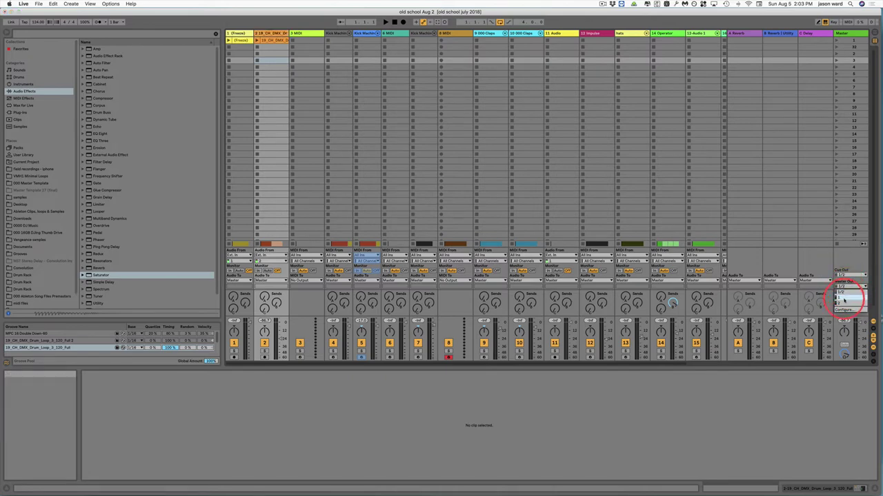
{"action": "left_click", "coordinate": [840, 297]}
{"action": "left_click", "coordinate": [849, 276]}
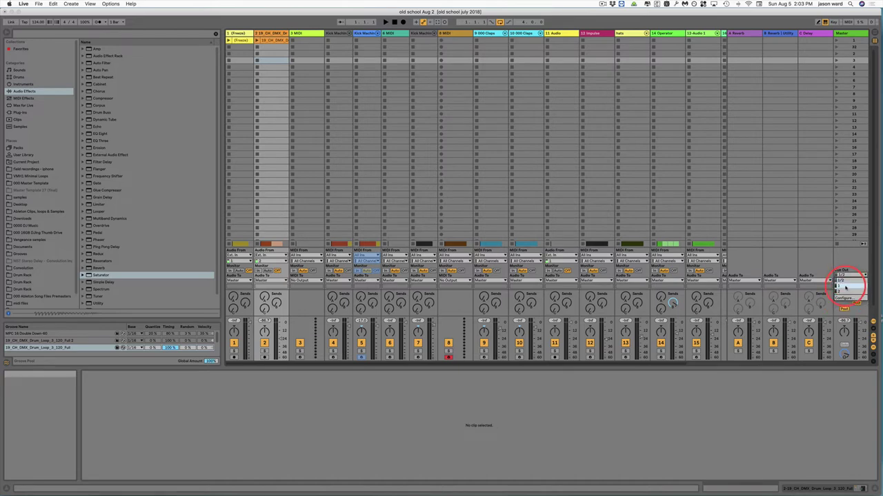
{"action": "left_click", "coordinate": [844, 291]}
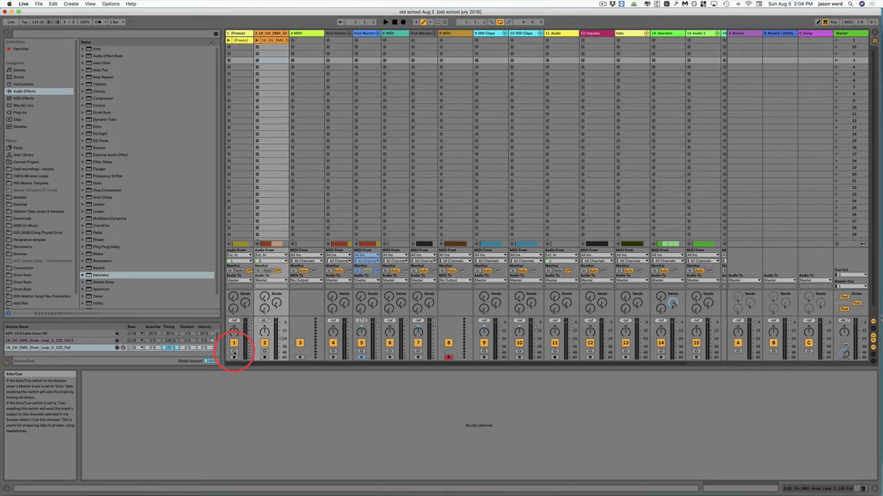
{"action": "left_click", "coordinate": [264, 351]}
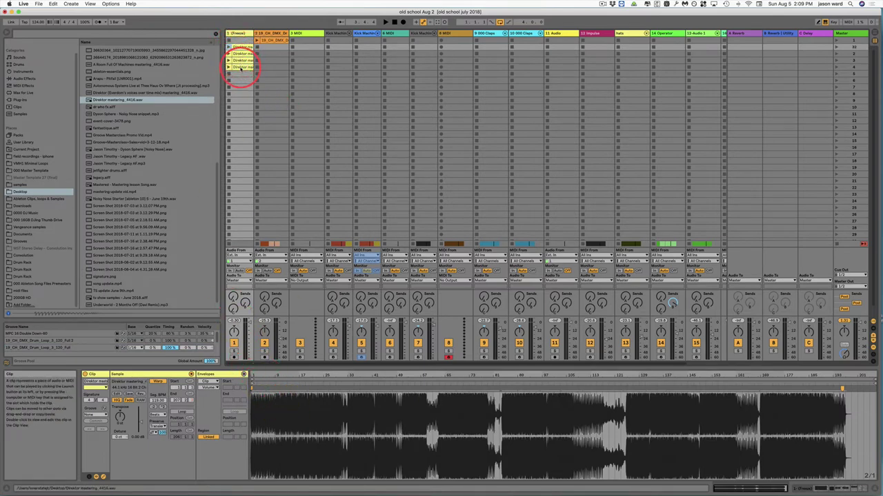
Move the start markers of the second, third and fourth Direktor mastering clips to about bars 25, 62 and 107
{"action": "left_click_drag", "start_coordinate": [240, 67], "coordinate": [239, 47]}
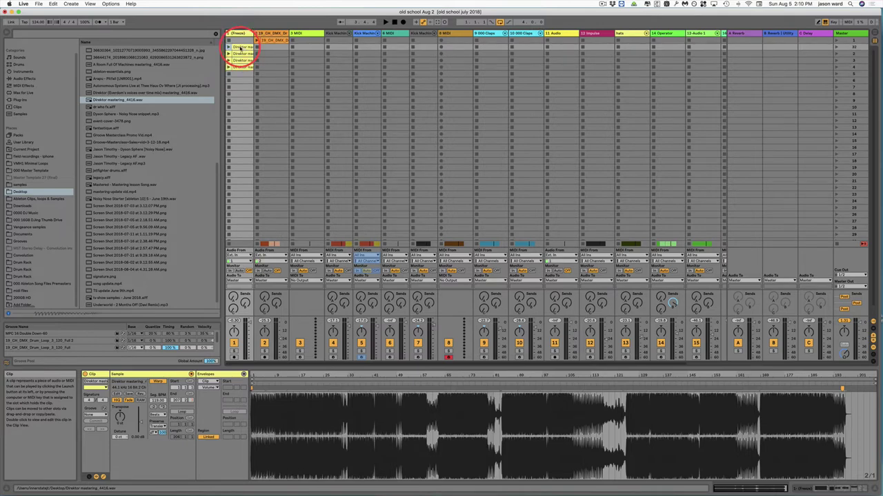
{"action": "mouse_move", "coordinate": [239, 47]}
{"action": "left_mouse_down"}
{"action": "mouse_move", "coordinate": [236, 69]}
{"action": "mouse_move", "coordinate": [239, 53]}
{"action": "left_mouse_up"}
{"action": "left_click", "coordinate": [283, 372]}
{"action": "left_click_drag", "start_coordinate": [254, 386], "coordinate": [324, 388]}
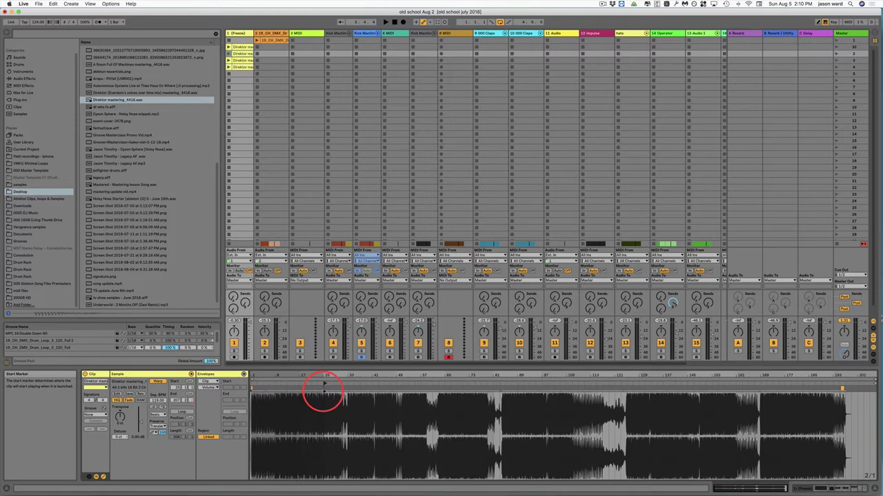
{"action": "left_click", "coordinate": [242, 63]}
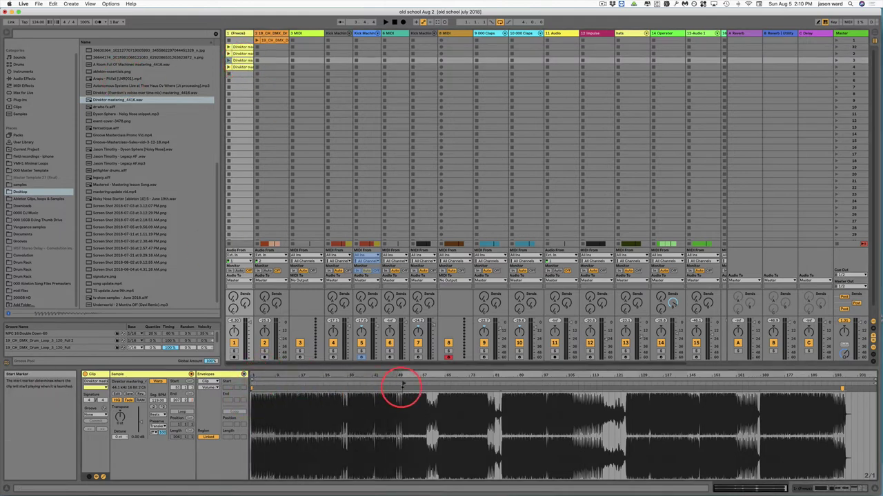
{"action": "left_click", "coordinate": [241, 67]}
{"action": "left_click", "coordinate": [572, 390]}
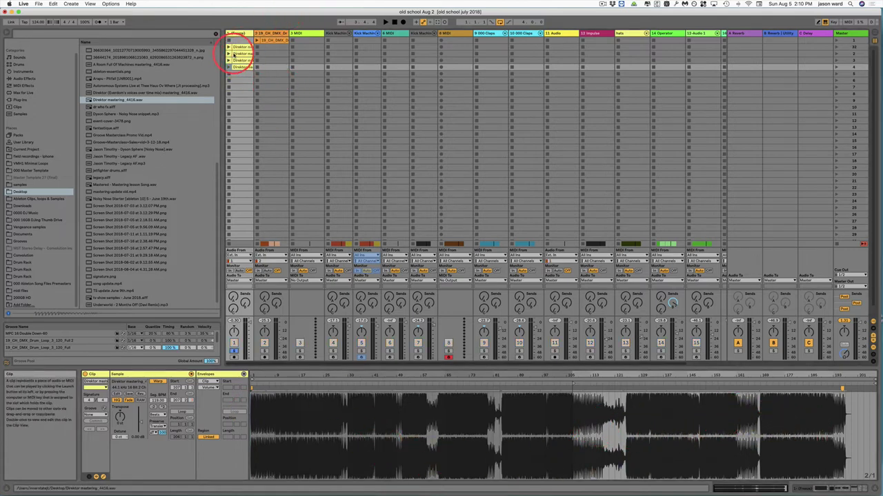
Launch the four Direktor mastering clips in turn to audition their start points, and stop playback
{"action": "left_click", "coordinate": [238, 330]}
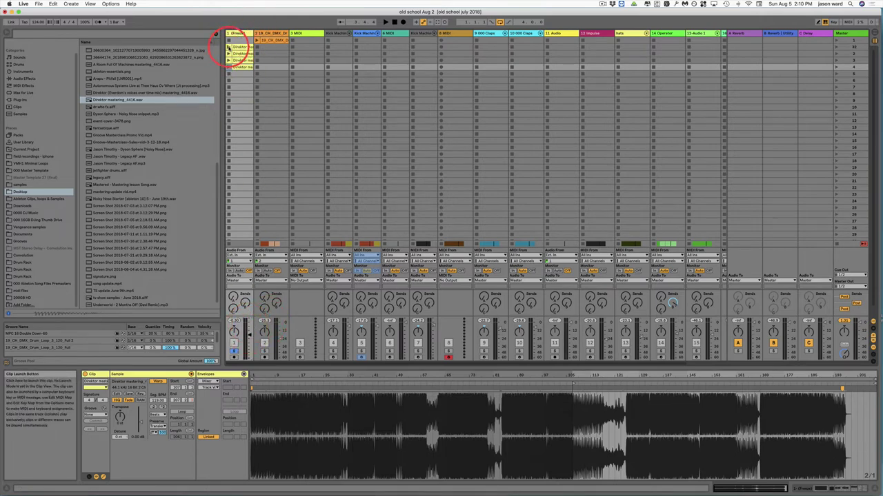
{"action": "left_click", "coordinate": [228, 47]}
{"action": "left_click", "coordinate": [229, 54]}
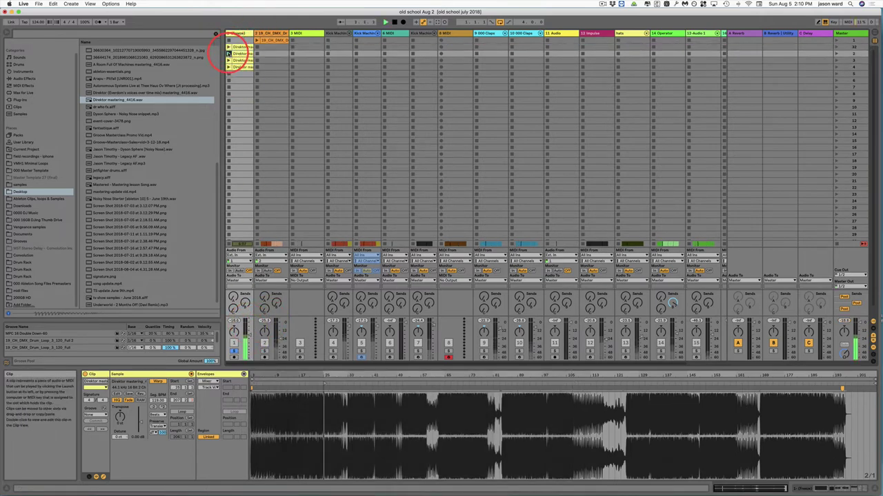
{"action": "left_click", "coordinate": [229, 60]}
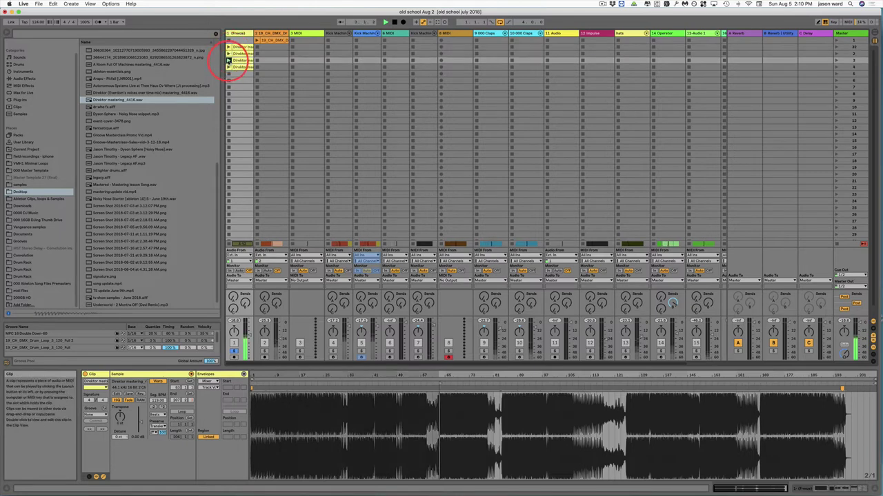
{"action": "left_click", "coordinate": [229, 67]}
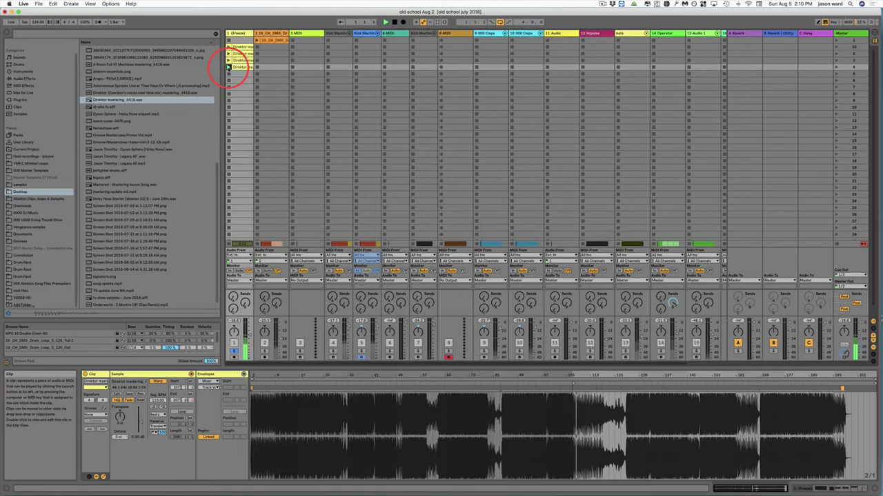
{"action": "left_click", "coordinate": [393, 23]}
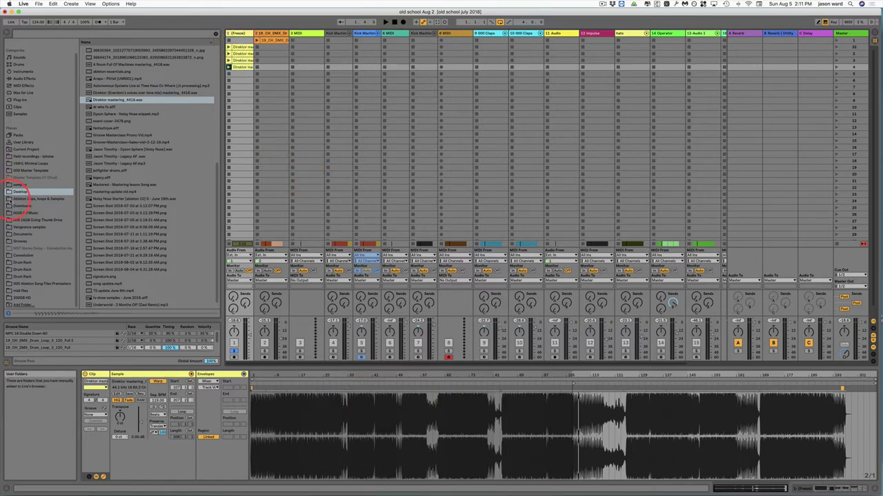
Save the four Direktor mastering clips together in the Ableton Clips, loops & Samples folder and load them into the (Freeze) track from scene 7
{"action": "left_click", "coordinate": [14, 198]}
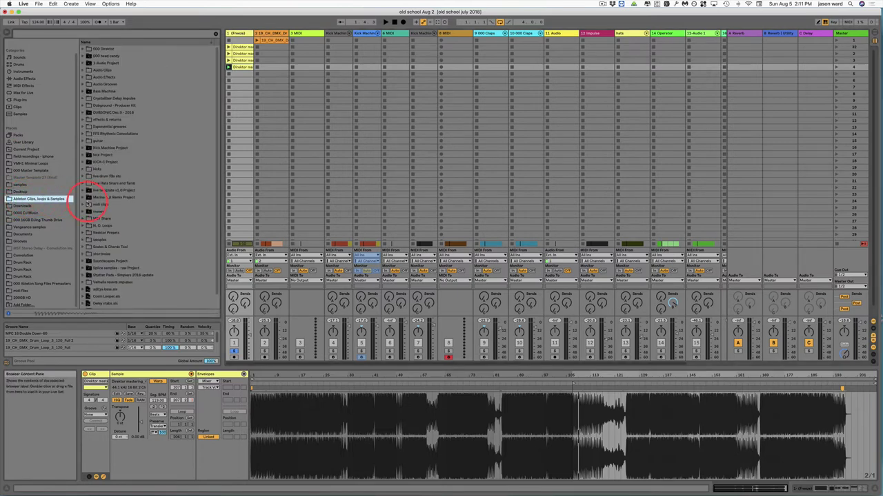
{"action": "scroll", "coordinate": [178, 201], "scroll_direction": "down", "scroll_amount": 2}
{"action": "left_click_drag", "start_coordinate": [233, 44], "coordinate": [249, 67]}
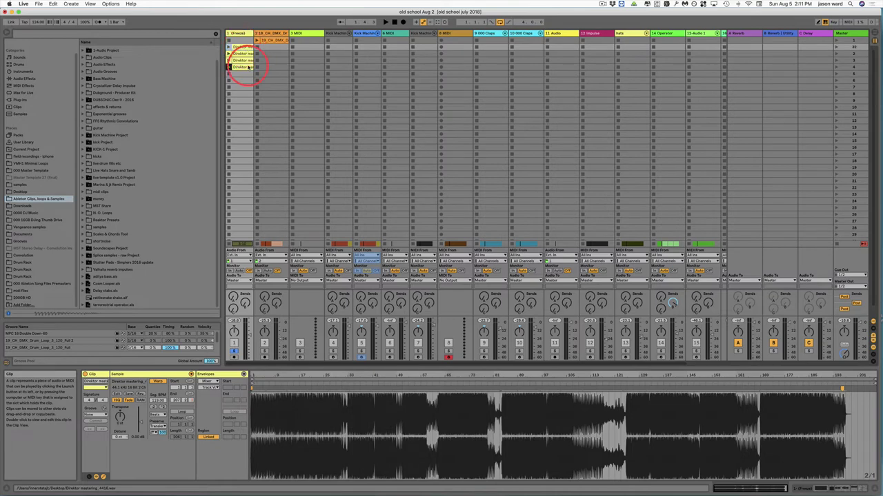
{"action": "left_click", "coordinate": [240, 47], "text": "shift"}
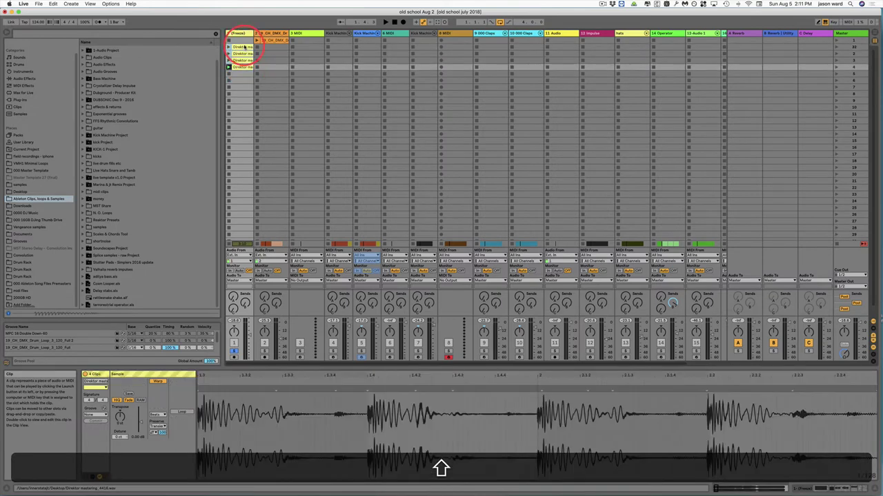
{"action": "left_click_drag", "start_coordinate": [222, 129], "coordinate": [84, 50]}
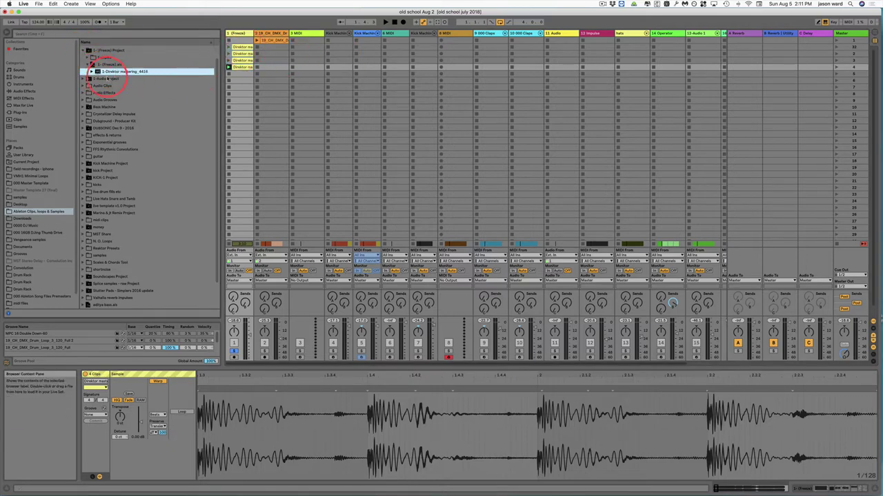
{"action": "left_click_drag", "start_coordinate": [128, 78], "coordinate": [237, 89]}
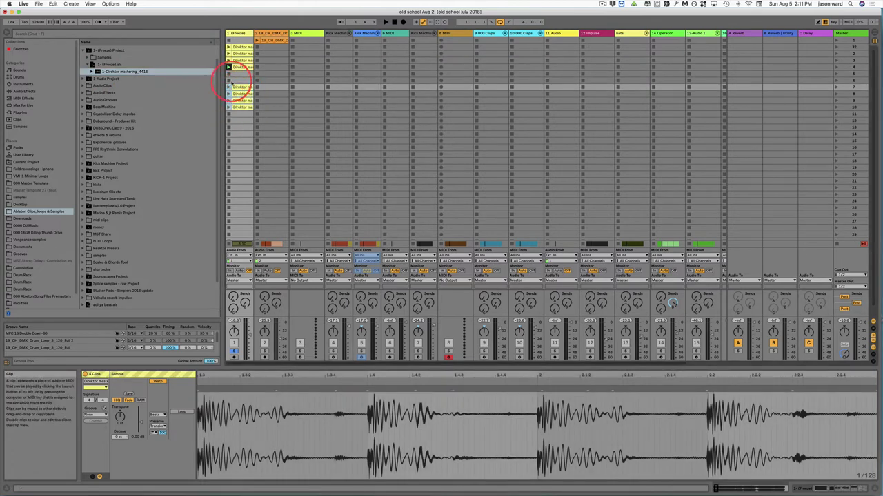
In the Arrangement, consolidate the fragmented clips on both Kick Machine tracks from bar 10 to bar 12
{"action": "key", "text": "Tab"}
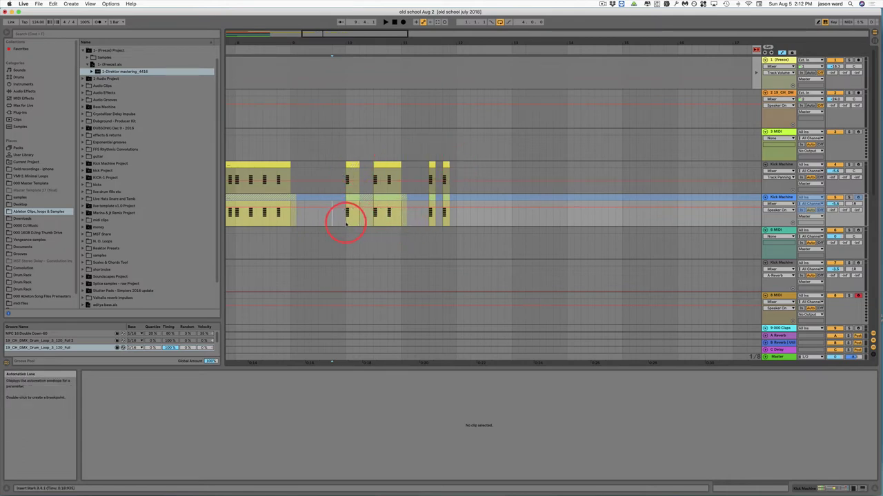
{"action": "left_click", "coordinate": [347, 187]}
{"action": "left_click_drag", "start_coordinate": [347, 166], "coordinate": [455, 166]}
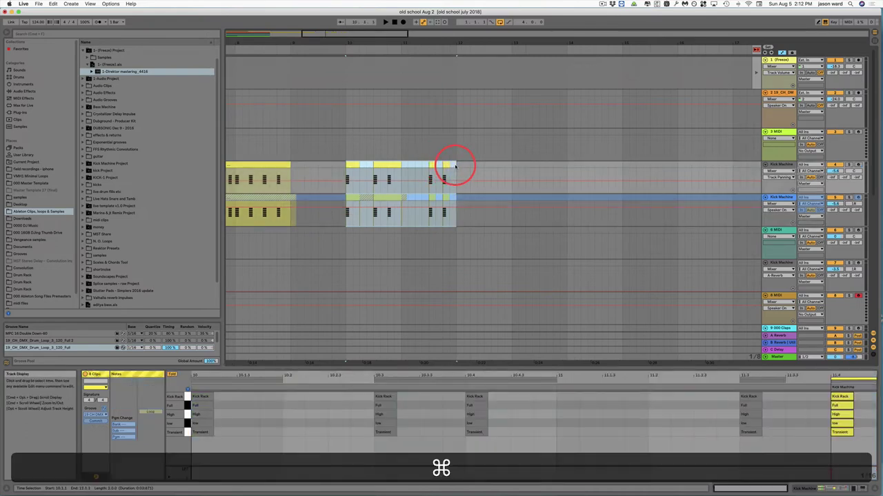
{"action": "key", "text": "super+j"}
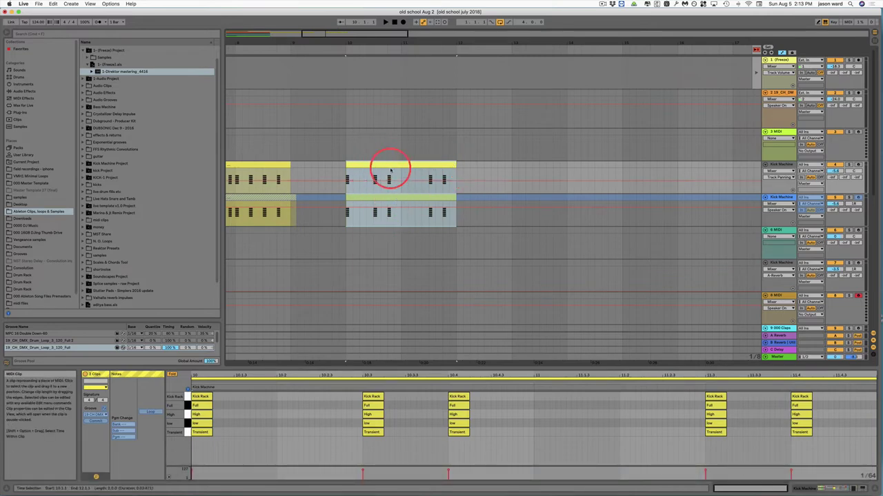
{"action": "left_click_drag", "start_coordinate": [405, 160], "coordinate": [394, 193]}
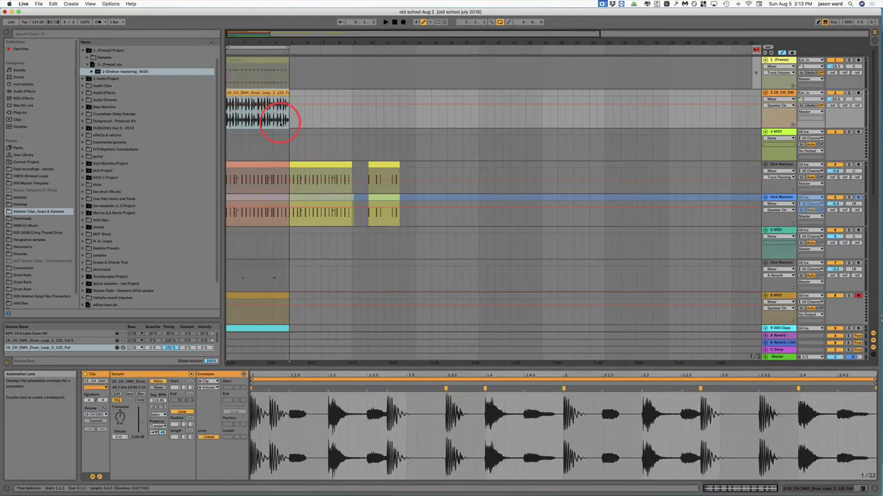
Remove the time from bar 9 to bar 10 across all tracks of the arrangement
{"action": "left_click", "coordinate": [257, 109]}
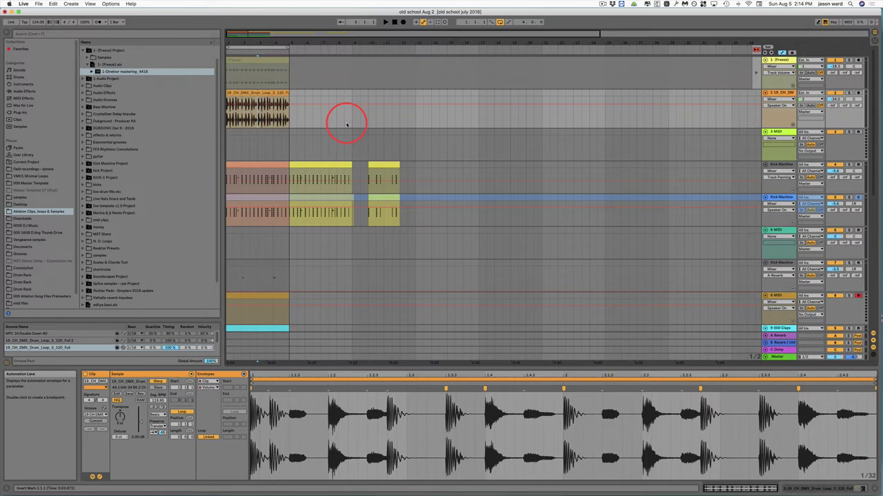
{"action": "left_click_drag", "start_coordinate": [353, 123], "coordinate": [367, 92]}
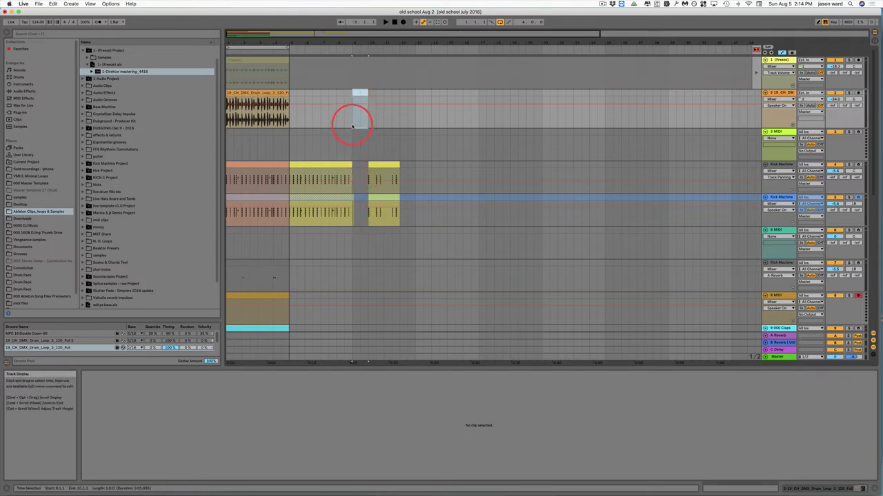
{"action": "left_click", "coordinate": [352, 94]}
{"action": "left_click_drag", "start_coordinate": [352, 94], "coordinate": [367, 93]}
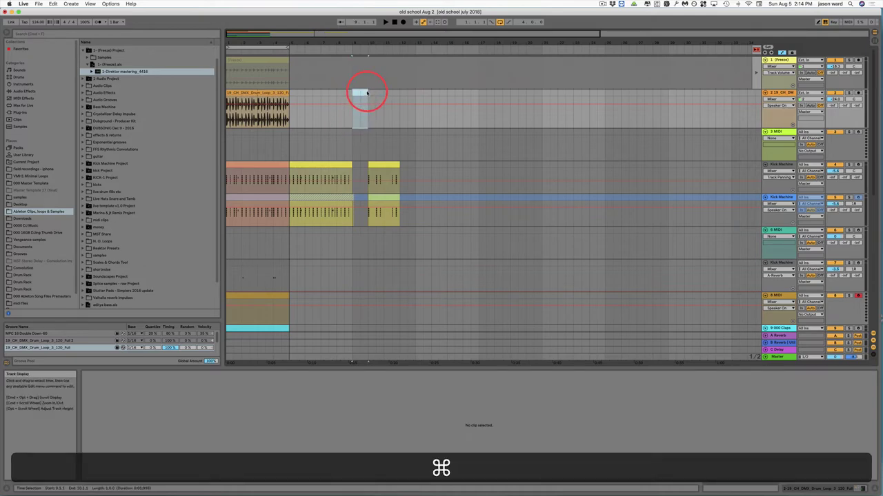
{"action": "key", "text": "super+shift+x"}
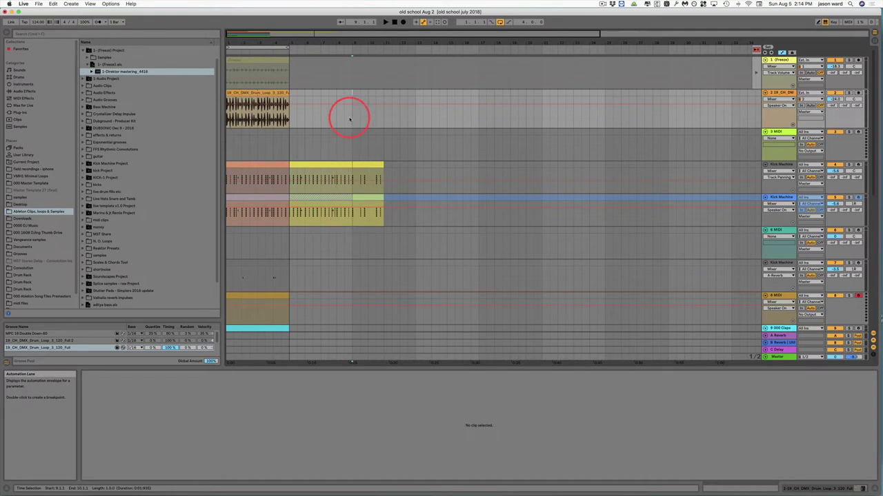
Recolour the two Kick Machine clips starting at bar 9 dark blue
{"action": "left_click", "coordinate": [368, 166]}
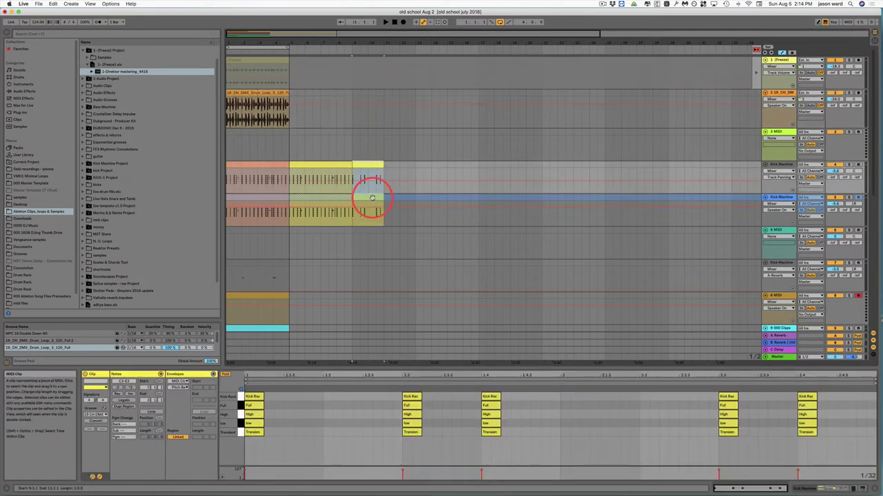
{"action": "left_click", "coordinate": [372, 200], "text": "shift"}
{"action": "right_click", "coordinate": [369, 165]}
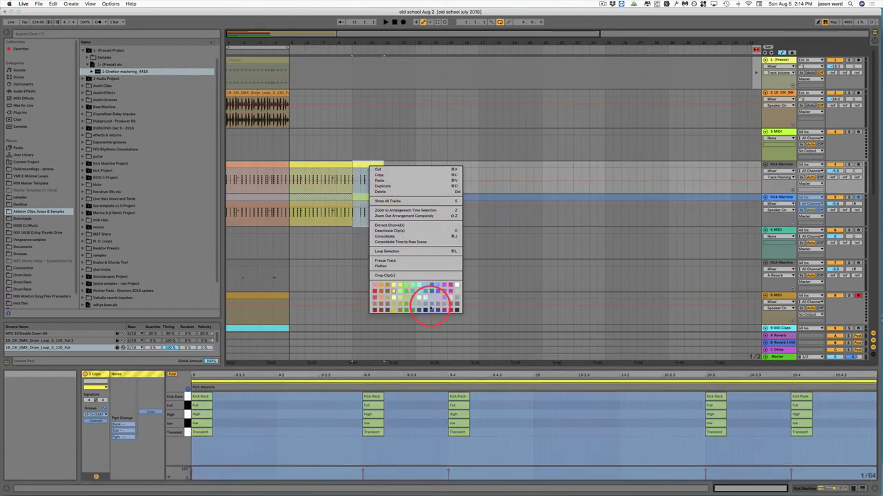
{"action": "left_click", "coordinate": [430, 309]}
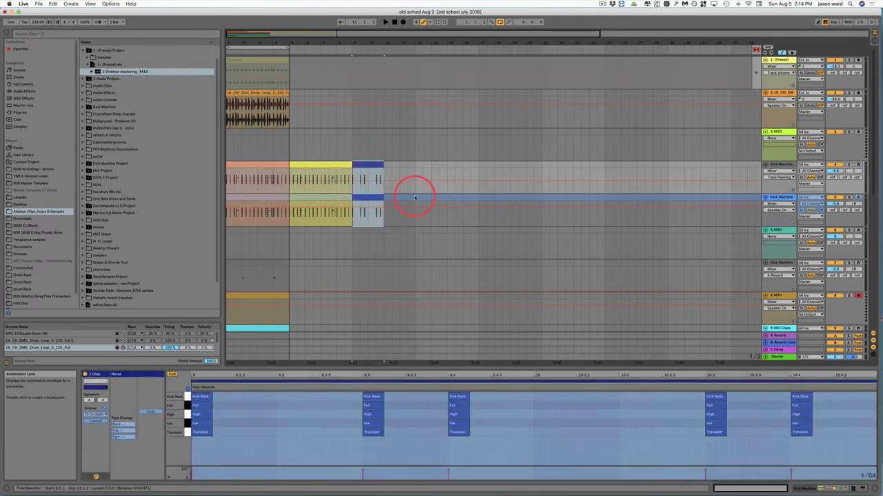
Duplicate the time of the dark blue clips from bar 9 to bar 11 across all tracks
{"action": "left_click", "coordinate": [373, 166]}
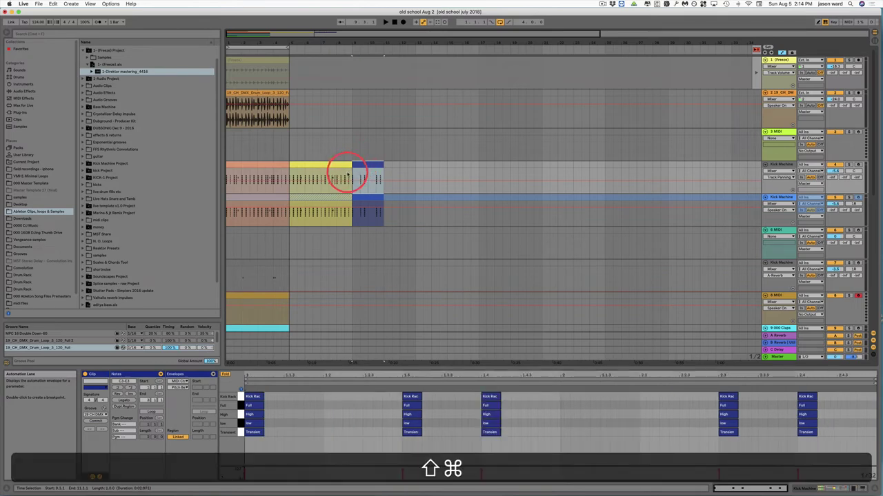
{"action": "key", "text": "shift+super+d"}
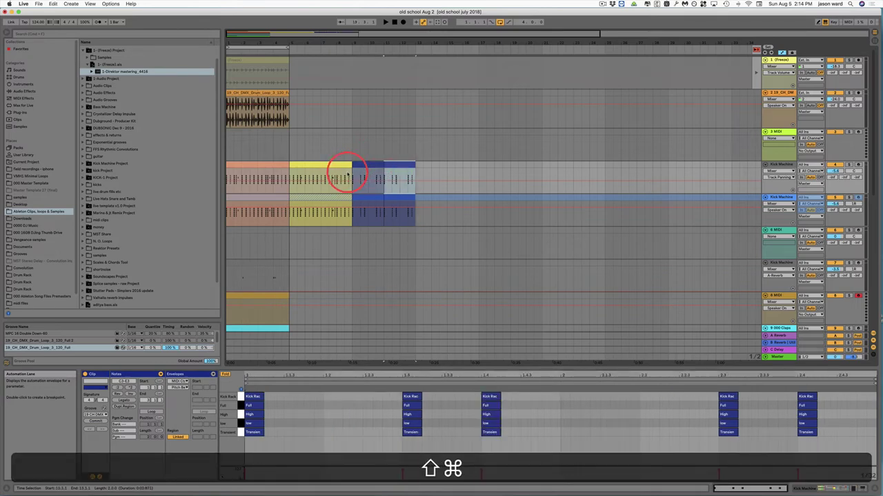
{"action": "left_click", "coordinate": [384, 190]}
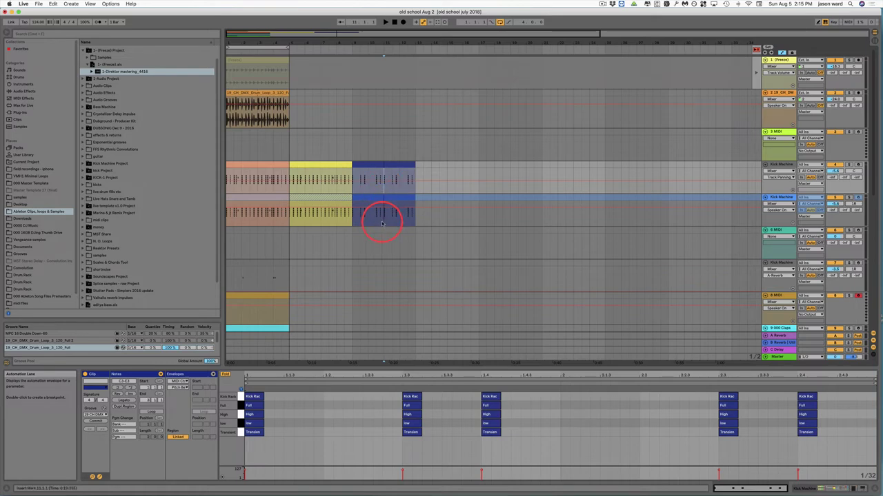
Delete the time from bar 5 to bar 6 across all tracks, and undo the deletion
{"action": "left_click", "coordinate": [300, 214]}
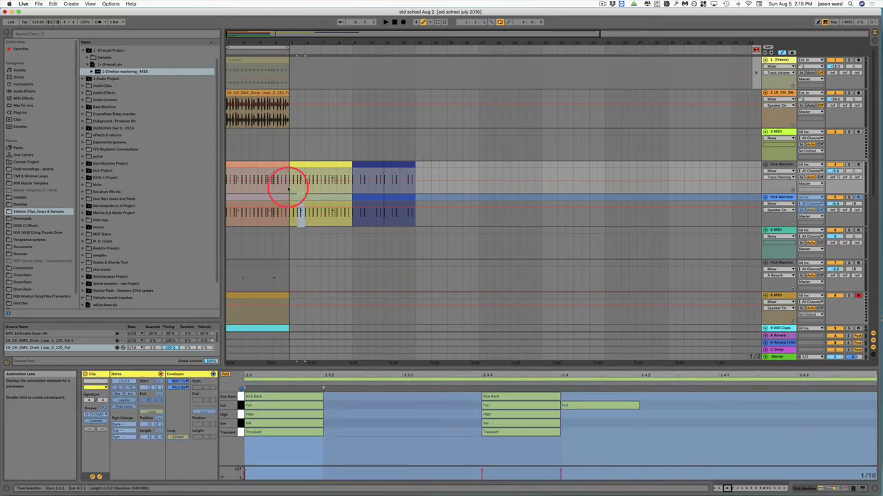
{"action": "left_click", "coordinate": [290, 167], "text": "shift"}
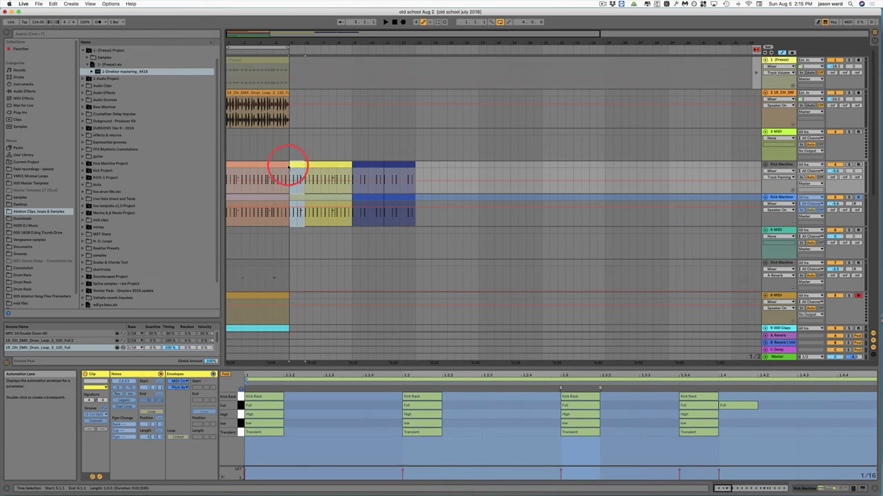
{"action": "left_click", "coordinate": [291, 168]}
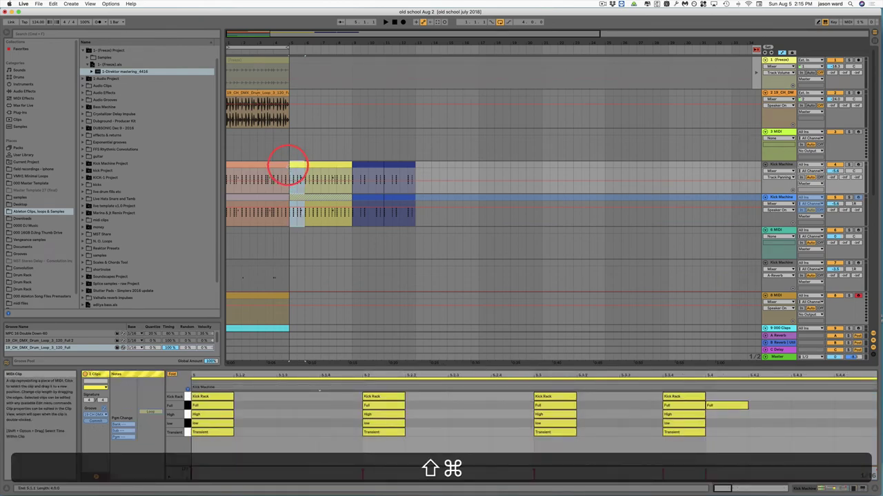
{"action": "key", "text": "super+shift+BackSpace"}
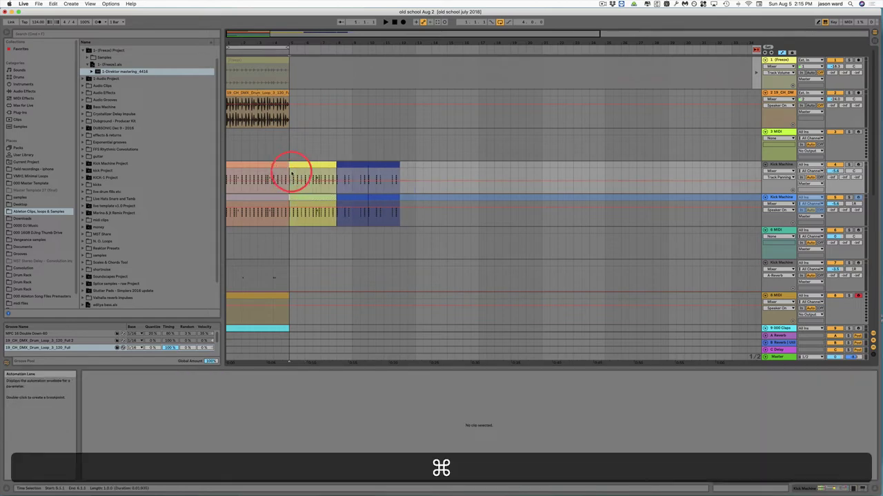
{"action": "key", "text": "super+z"}
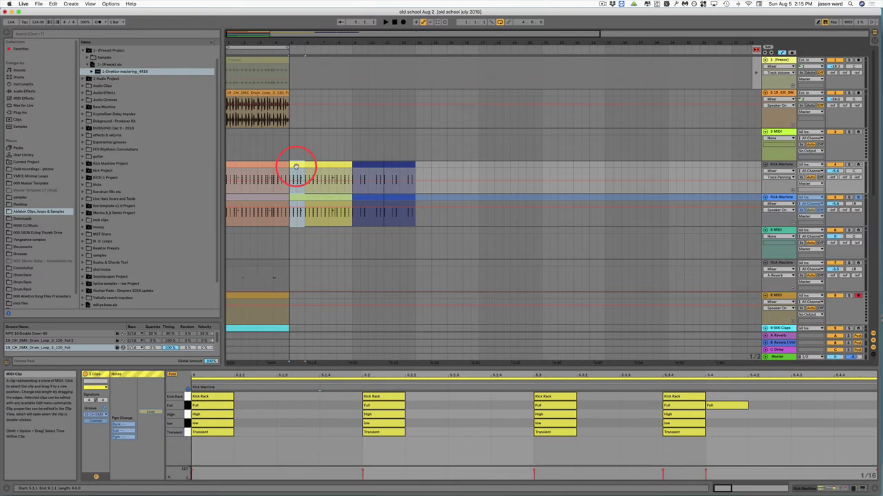
Paste time into the arrangement at bar 17 on the (Freeze) track
{"action": "left_click", "coordinate": [482, 114]}
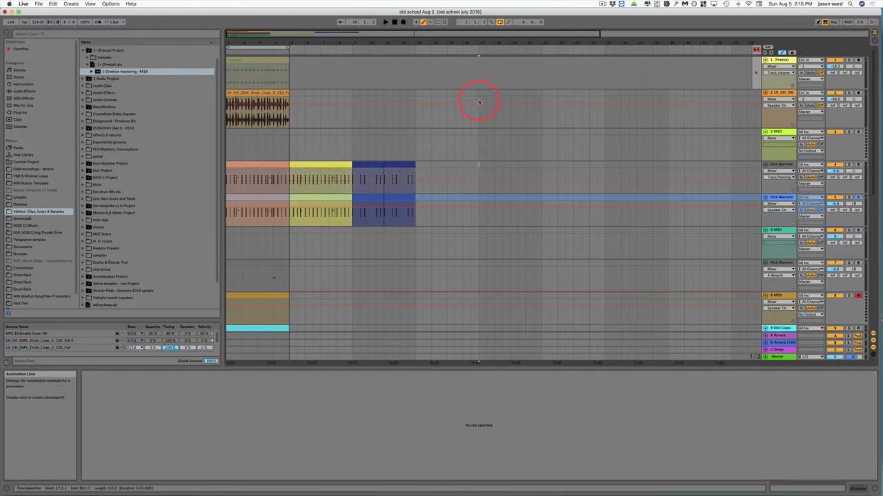
{"action": "left_click", "coordinate": [478, 67]}
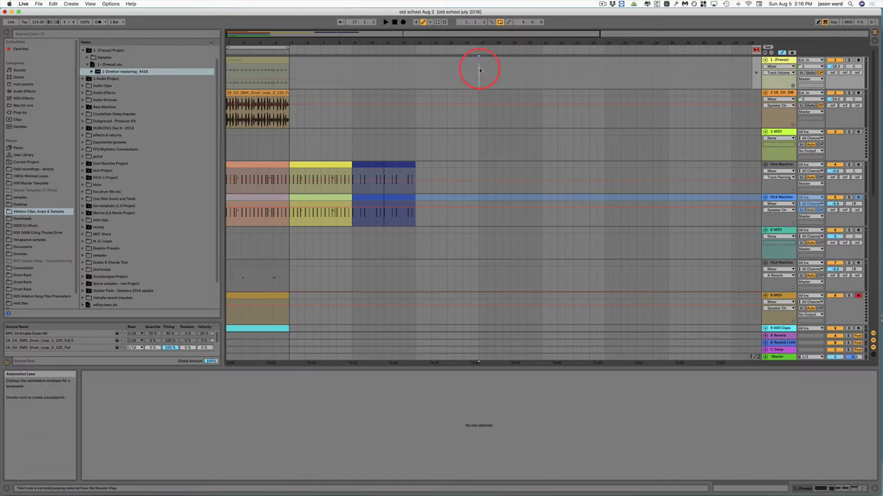
{"action": "key", "text": "shift+super"}
{"action": "key", "text": "shift+super+v"}
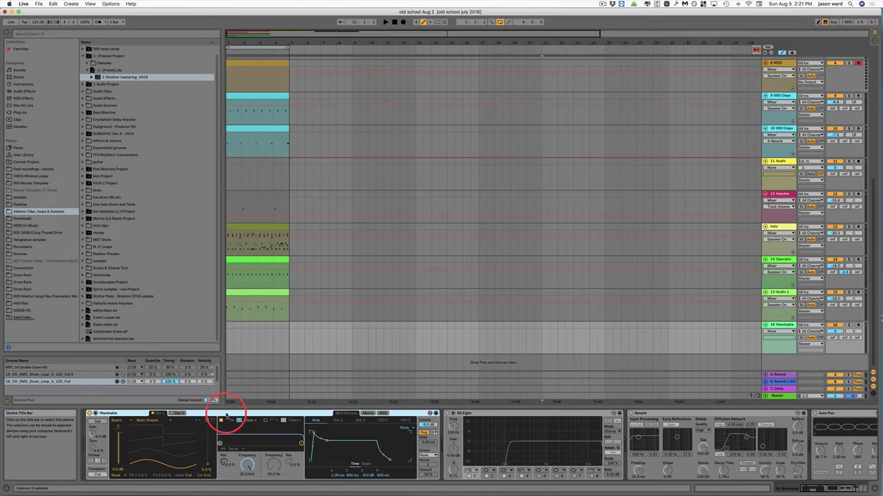
Group the Wavetable device on track 16 into an Instrument Rack and show the rack's chain list
{"action": "left_click", "coordinate": [227, 416]}
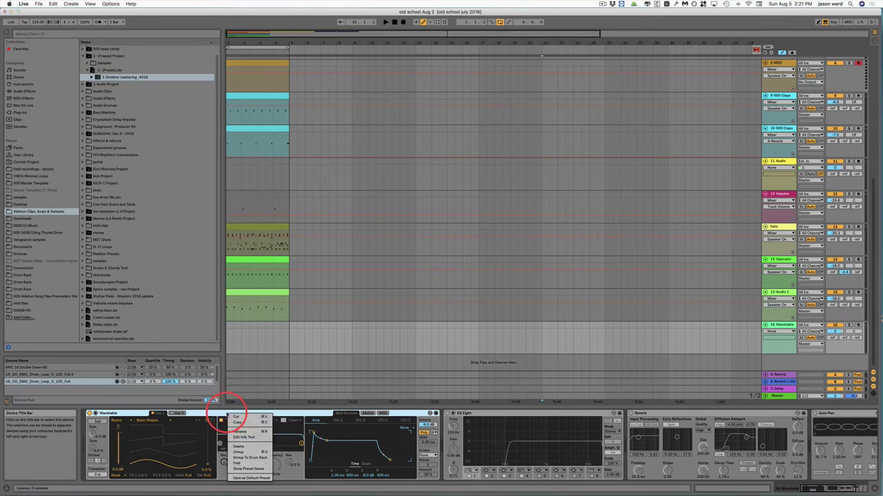
{"action": "left_click", "coordinate": [215, 414]}
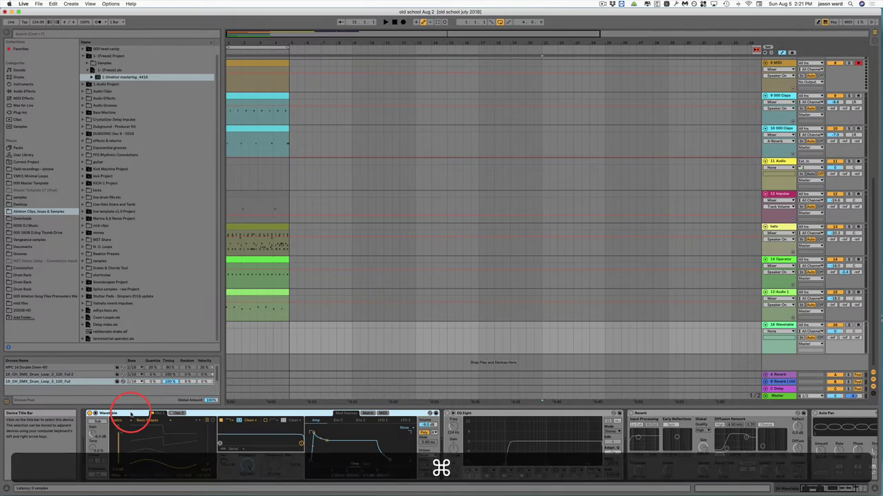
{"action": "key", "text": "super+g"}
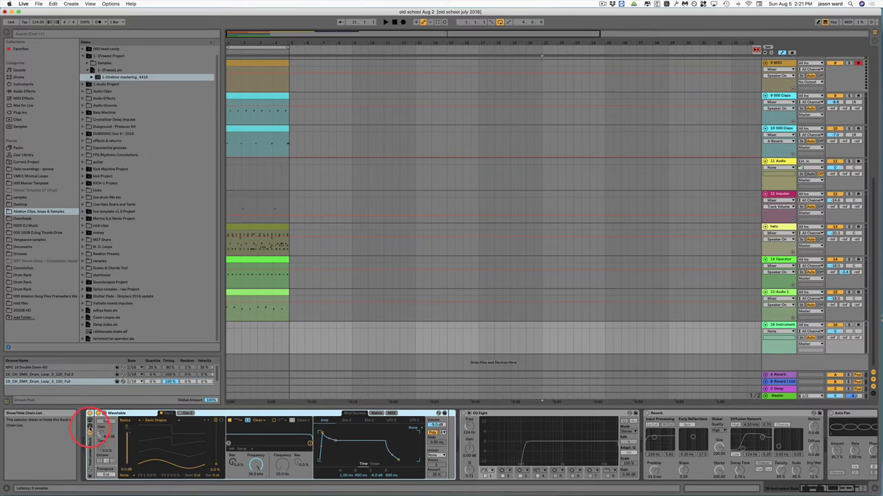
{"action": "left_click", "coordinate": [90, 429]}
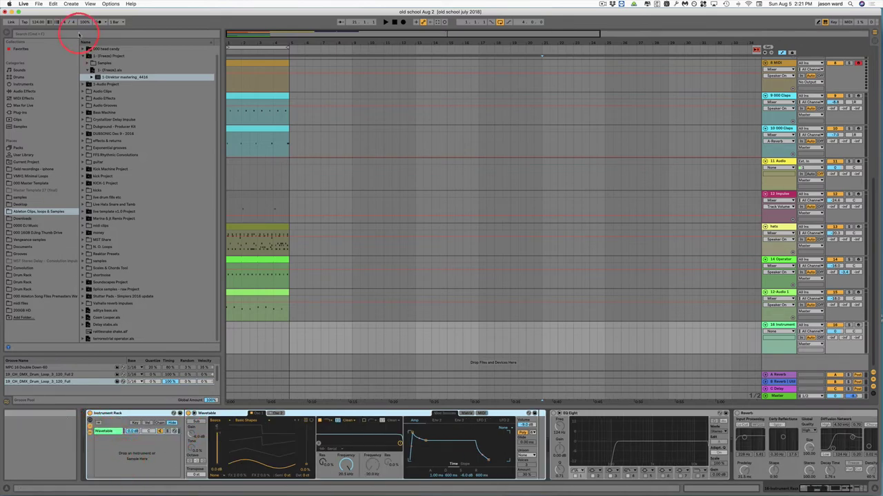
Add Operator and Electric as new chains in the Instrument Rack and display each chain's instrument in turn
{"action": "left_click", "coordinate": [23, 84]}
{"action": "left_click", "coordinate": [82, 85]}
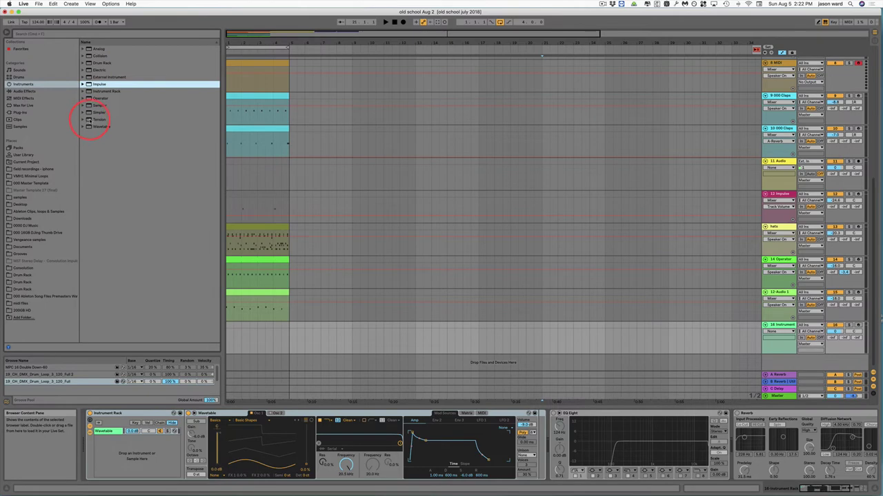
{"action": "left_click", "coordinate": [90, 99]}
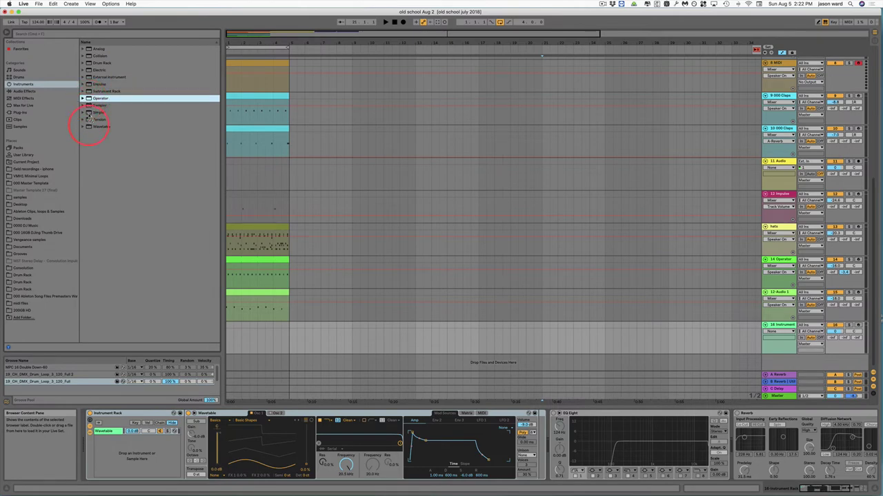
{"action": "left_click_drag", "start_coordinate": [105, 354], "coordinate": [127, 444]}
{"action": "left_click_drag", "start_coordinate": [89, 69], "coordinate": [141, 460]}
{"action": "left_click", "coordinate": [105, 439]}
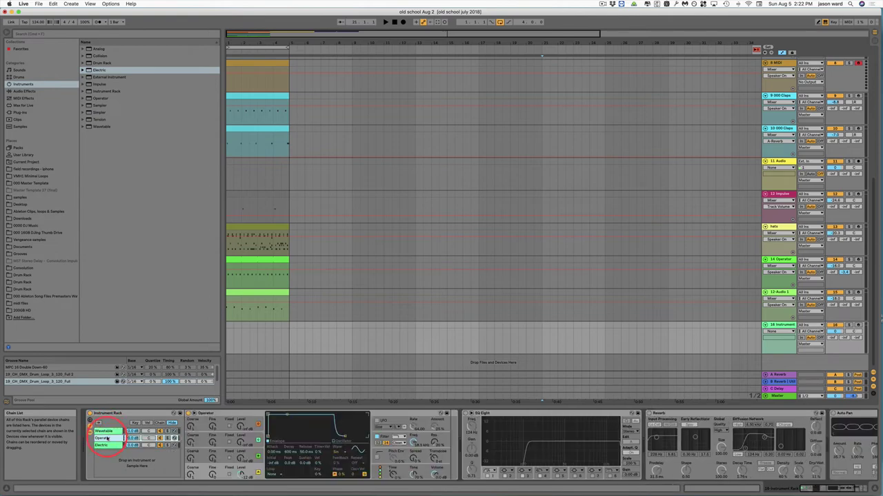
{"action": "left_click", "coordinate": [108, 447]}
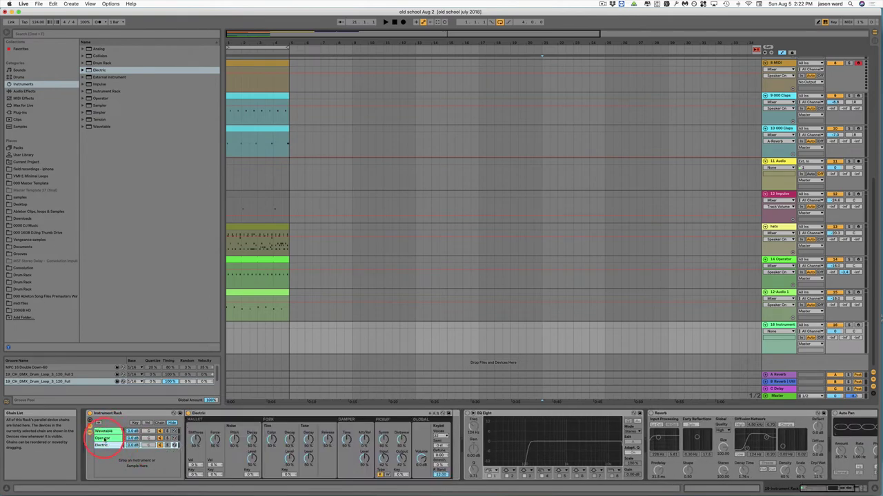
Display the devices of the Operator and Wavetable chains in the Instrument Rack, switching between them and ending on Wavetable
{"action": "left_click", "coordinate": [106, 436]}
{"action": "left_click", "coordinate": [105, 431]}
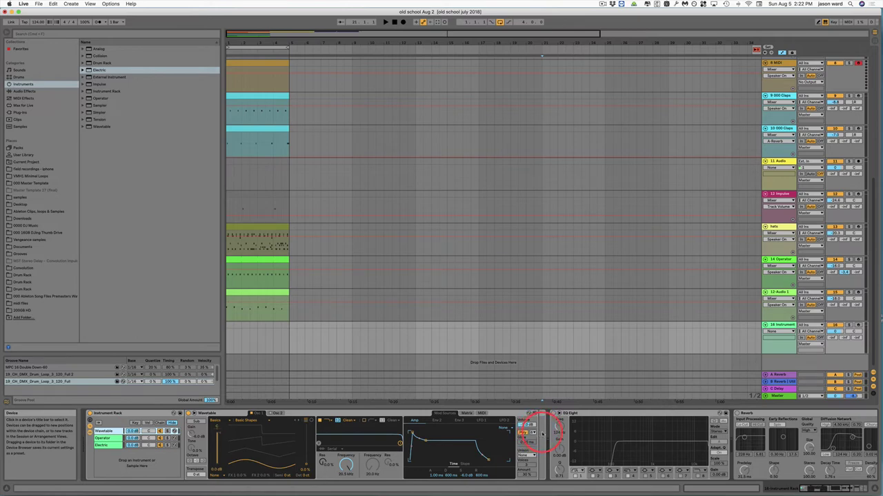
{"action": "scroll", "coordinate": [542, 435], "scroll_direction": "left", "scroll_amount": 1}
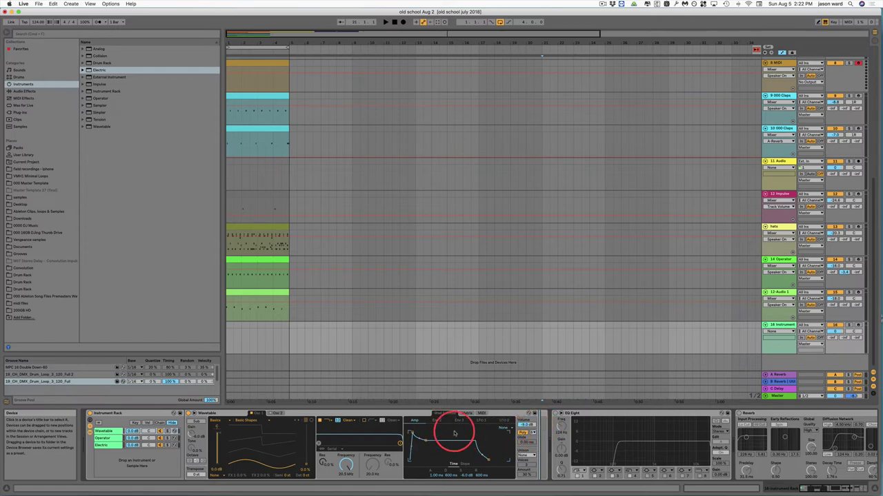
{"action": "left_click", "coordinate": [104, 439]}
{"action": "left_click", "coordinate": [103, 431]}
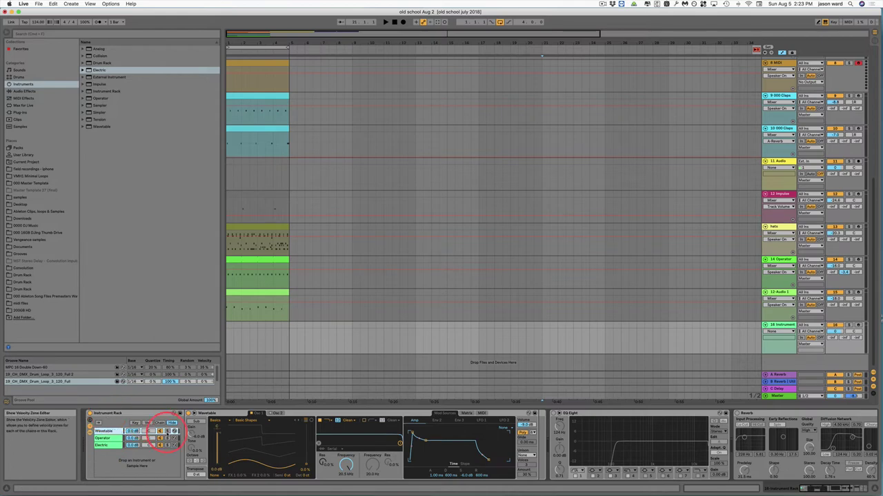
Show the Instrument Rack's Chain Select zone editor and select the Wavetable, Operator and Electric chains together with their zones
{"action": "left_click", "coordinate": [159, 423]}
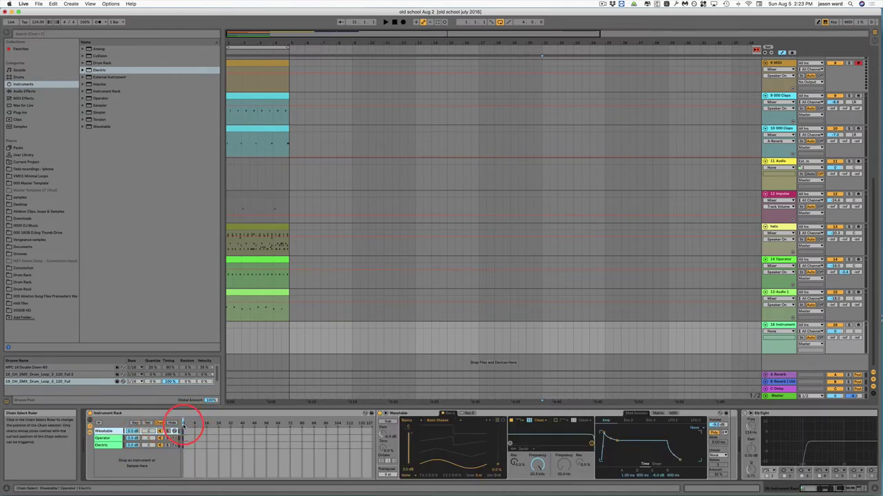
{"action": "left_click", "coordinate": [185, 445]}
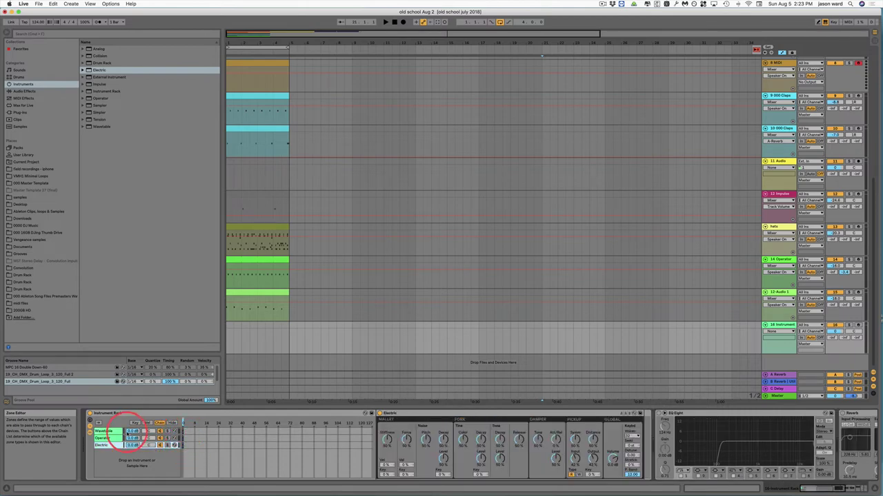
{"action": "left_click", "coordinate": [110, 431]}
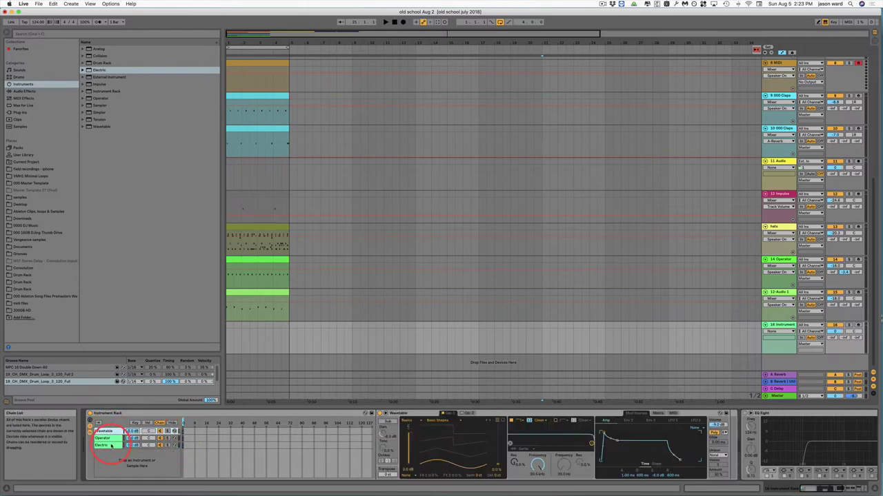
{"action": "left_click", "coordinate": [111, 446], "text": "shift"}
{"action": "left_click", "coordinate": [185, 434]}
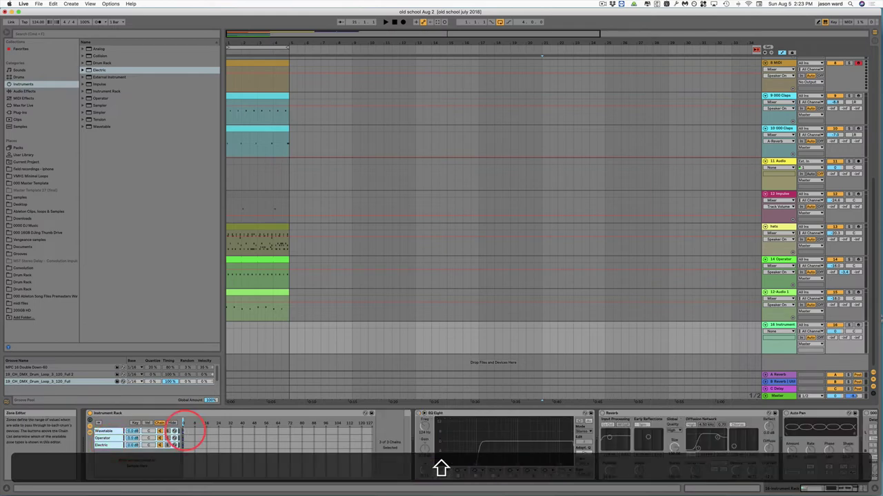
Extend the zones of the Wavetable, Operator and Electric chains across the full selector range and distribute the ranges equally
{"action": "left_click_drag", "start_coordinate": [185, 434], "coordinate": [376, 427]}
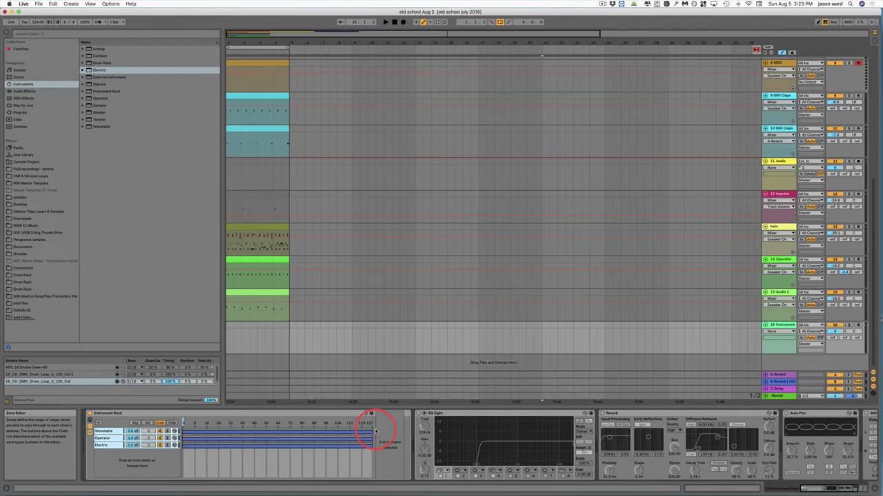
{"action": "right_click", "coordinate": [282, 432]}
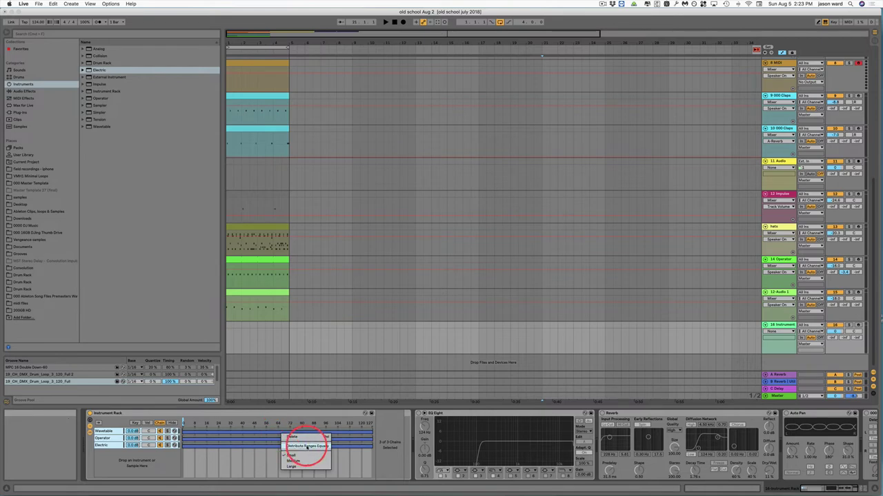
{"action": "left_click", "coordinate": [308, 446]}
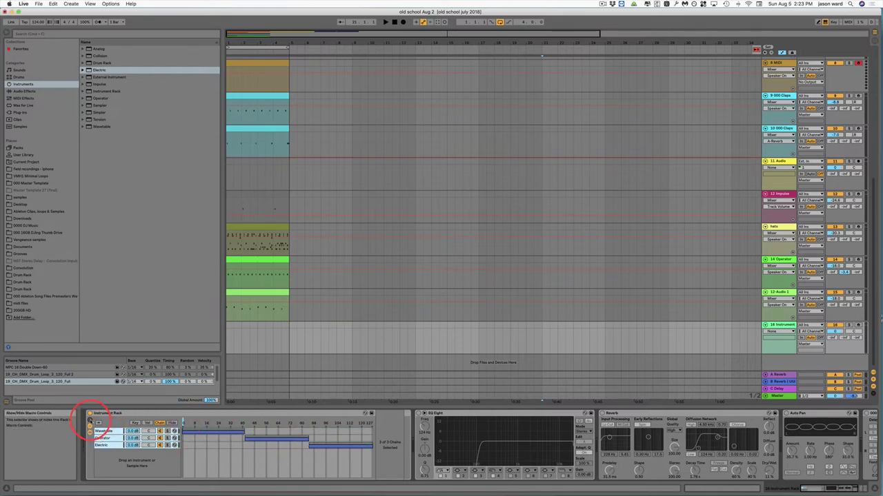
Map the Instrument Rack's chain selector to Macro 1 and turn that macro to 11
{"action": "left_click", "coordinate": [183, 422]}
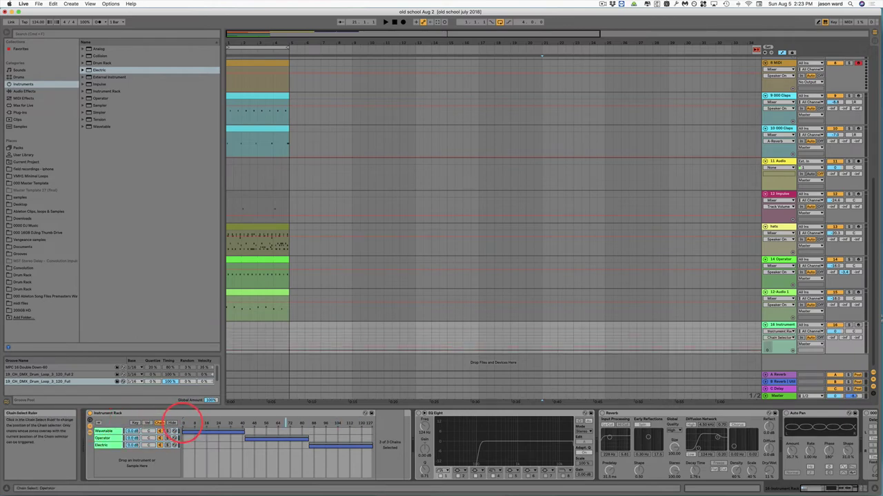
{"action": "left_click", "coordinate": [188, 422]}
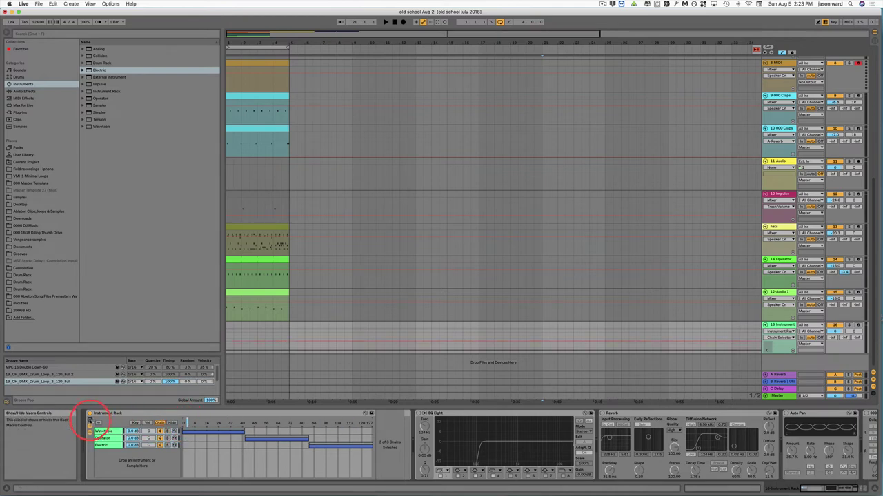
{"action": "left_click", "coordinate": [89, 421]}
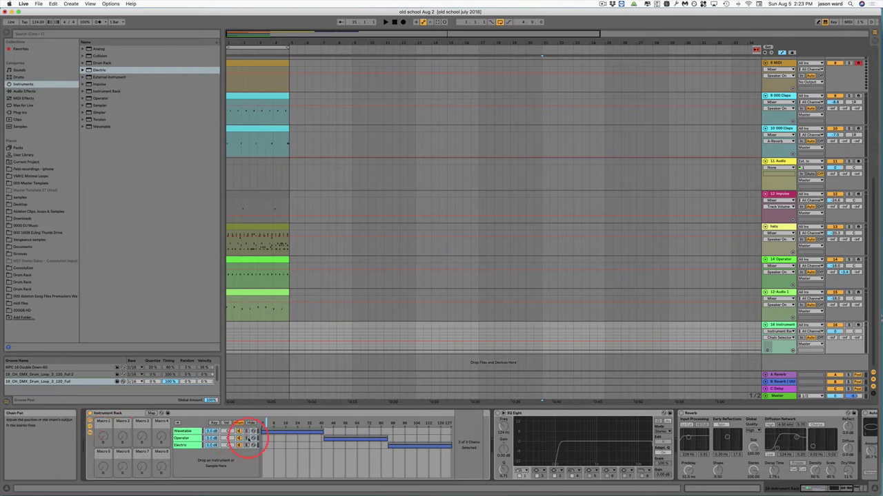
{"action": "right_click", "coordinate": [266, 422]}
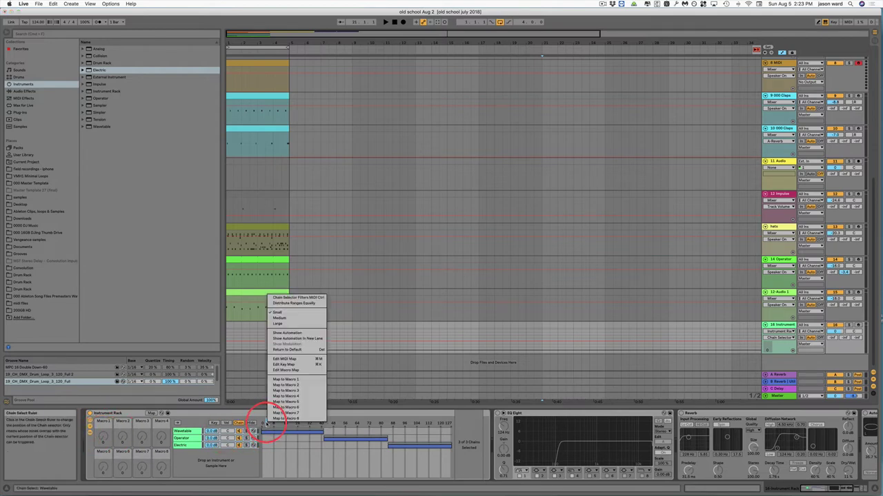
{"action": "left_click", "coordinate": [285, 379]}
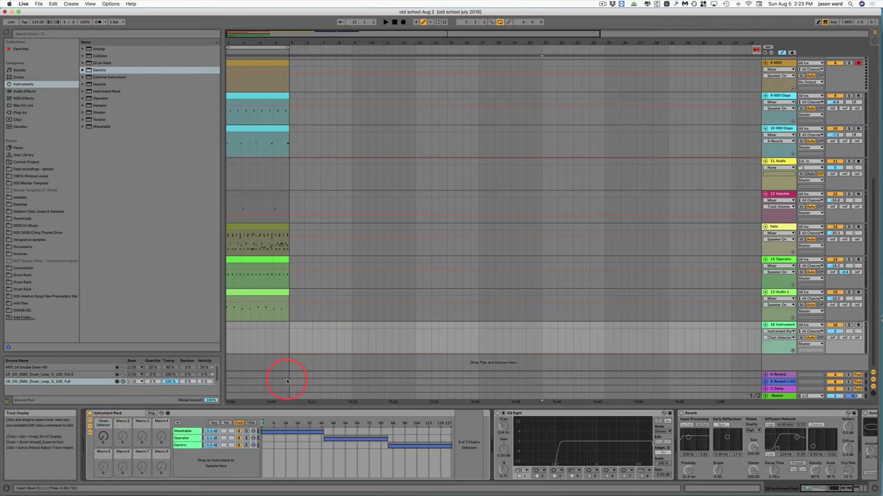
{"action": "left_click_drag", "start_coordinate": [109, 440], "coordinate": [108, 431]}
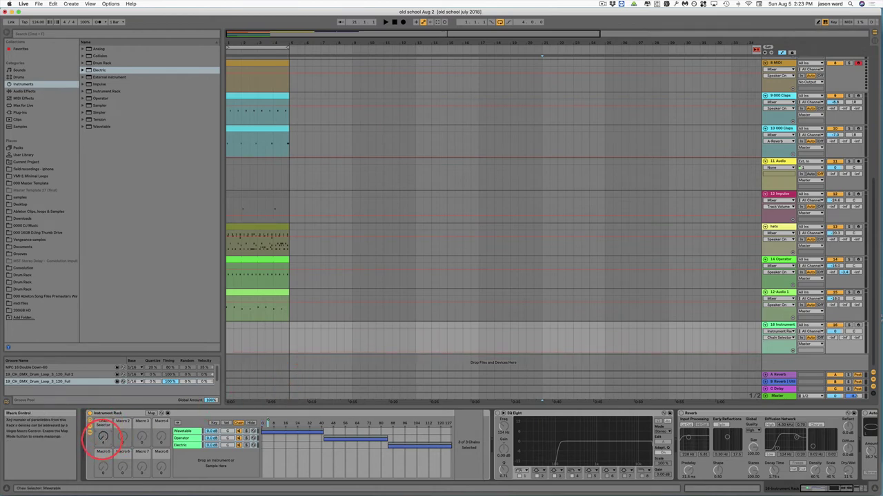
{"action": "left_click_drag", "start_coordinate": [104, 436], "coordinate": [103, 450]}
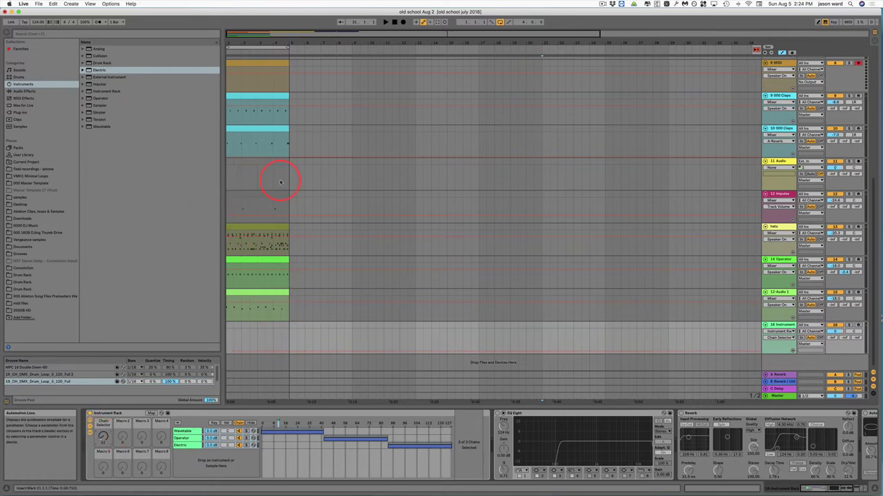
Copy the MIDI clip from the 13-Audio 1 track to the start of the 16 Instrument track
{"action": "left_click", "coordinate": [272, 293]}
{"action": "key", "text": "super+c"}
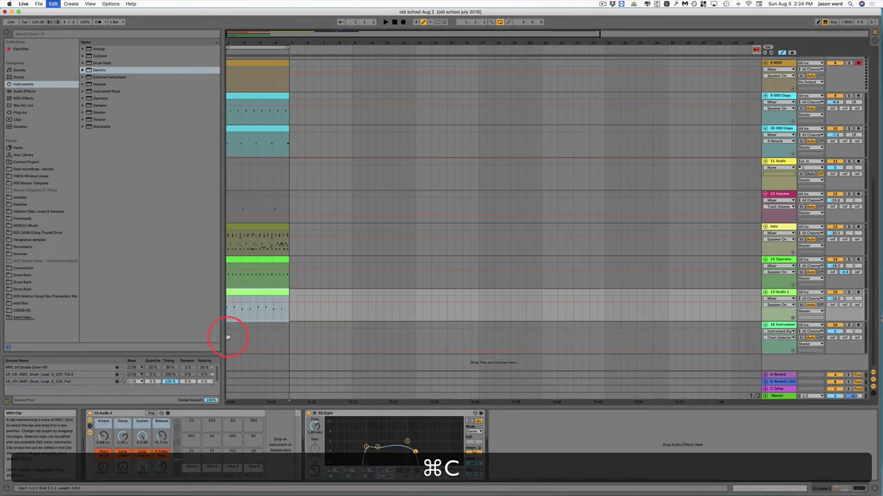
{"action": "left_click", "coordinate": [227, 338]}
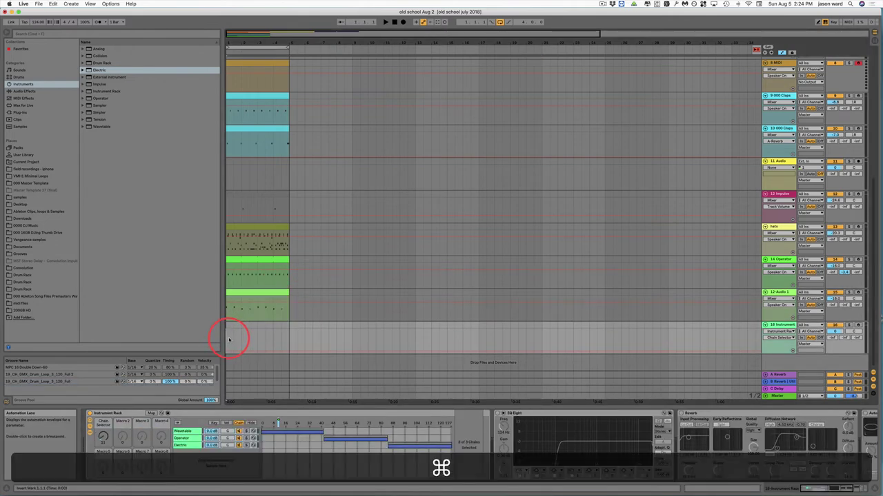
{"action": "key", "text": "super+v"}
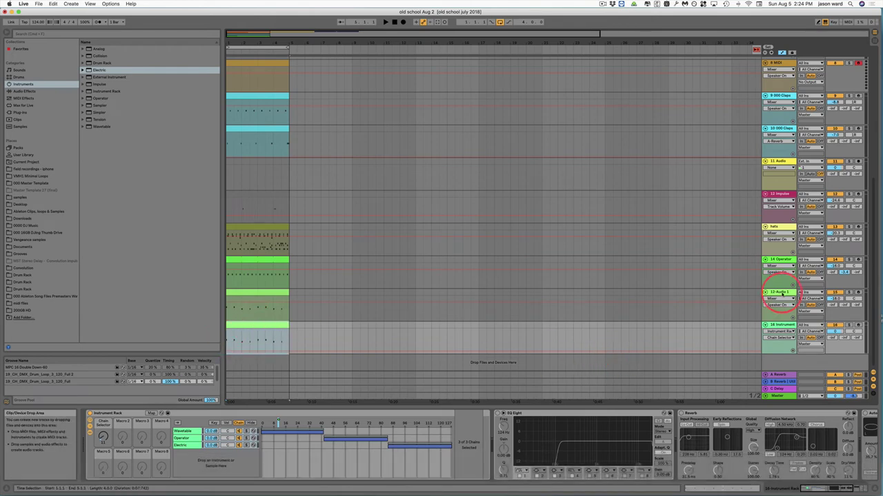
Solo the 16 Instrument track and play it while sweeping the Chain Selector macro through the three instrument chains
{"action": "left_click", "coordinate": [848, 325]}
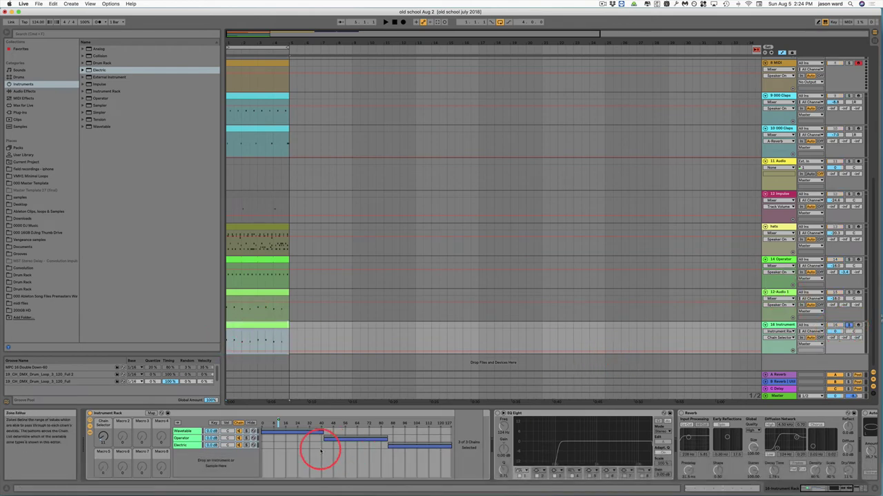
{"action": "key", "text": "space"}
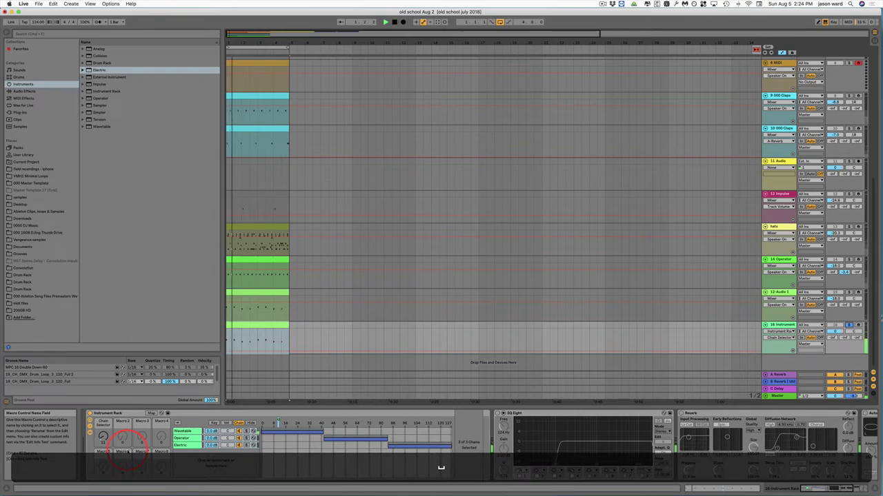
{"action": "left_click_drag", "start_coordinate": [102, 436], "coordinate": [103, 436]}
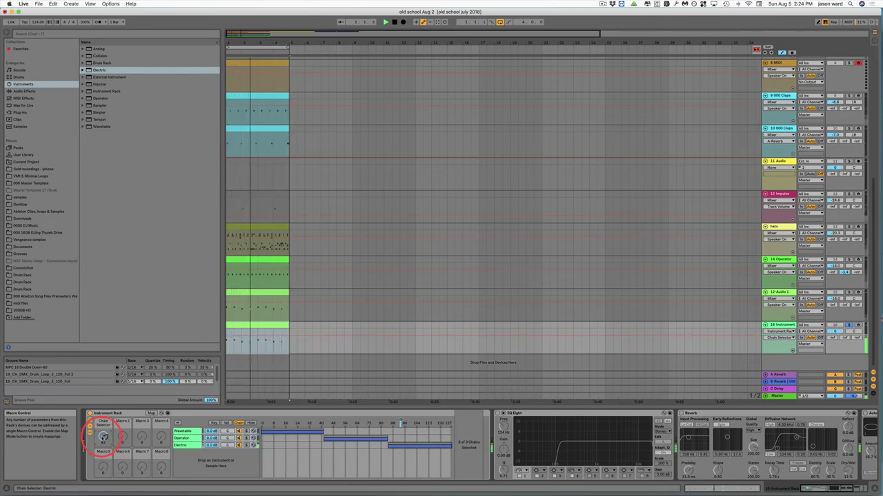
{"action": "left_click_drag", "start_coordinate": [104, 435], "coordinate": [103, 437]}
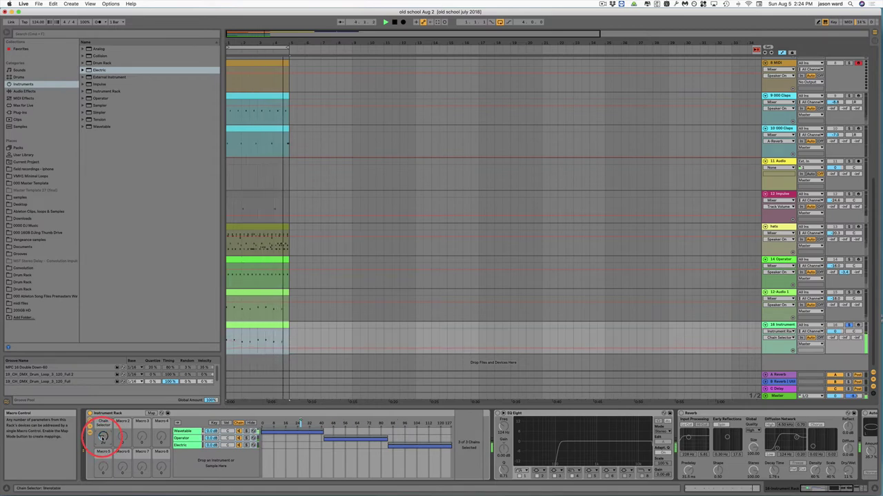
{"action": "key", "text": "space"}
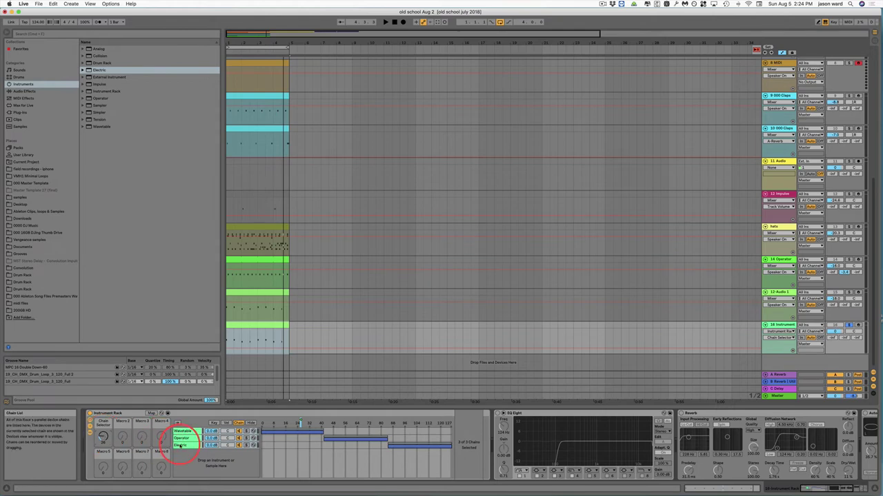
Group the EQ Eight after the Instrument Rack into an Audio Effect Rack and show its chain list
{"action": "left_click", "coordinate": [183, 431]}
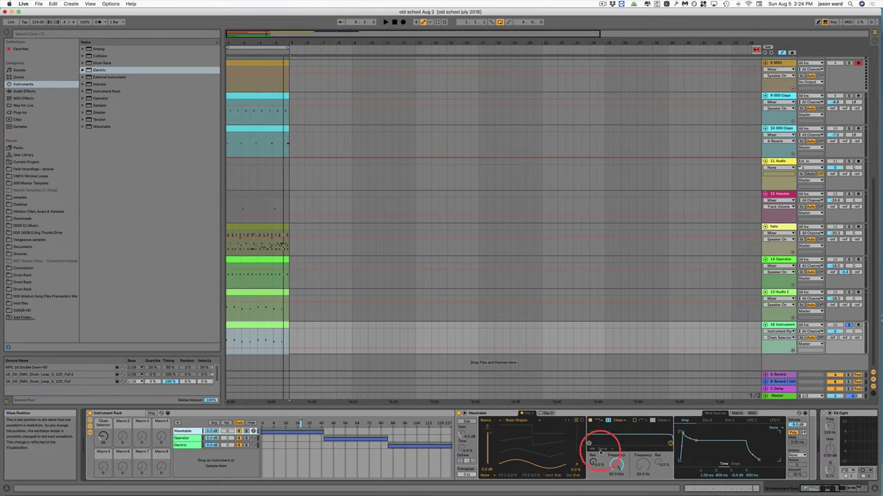
{"action": "scroll", "coordinate": [602, 451], "scroll_direction": "right", "scroll_amount": 5}
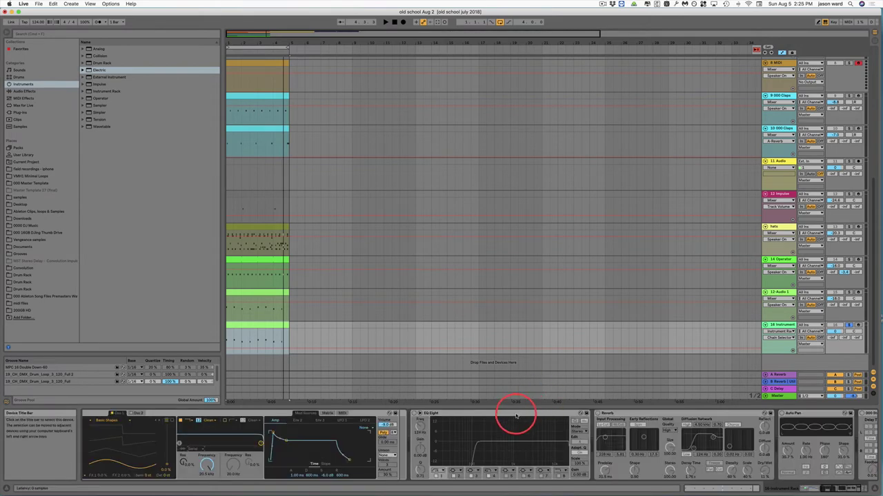
{"action": "left_click", "coordinate": [514, 415]}
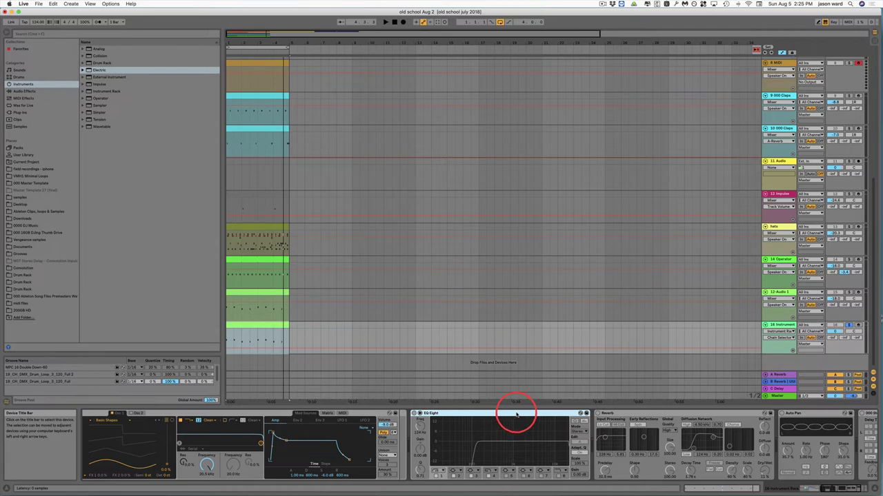
{"action": "key", "text": "super"}
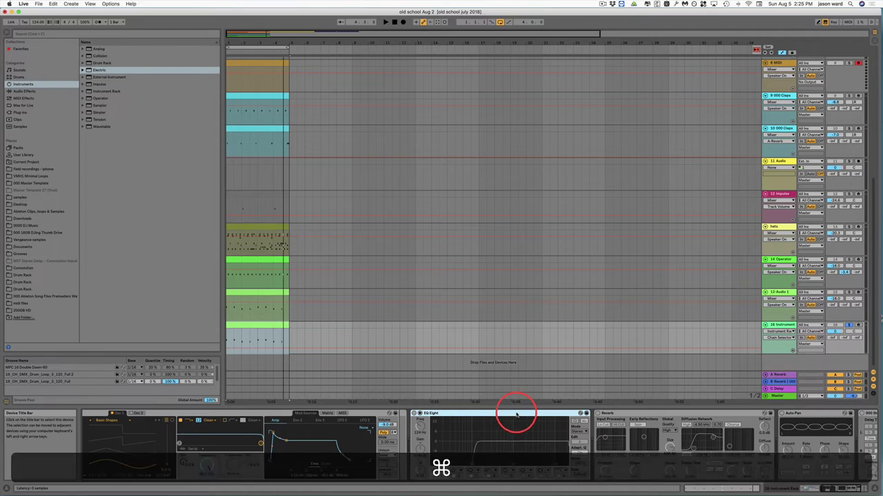
{"action": "key", "text": "super+g"}
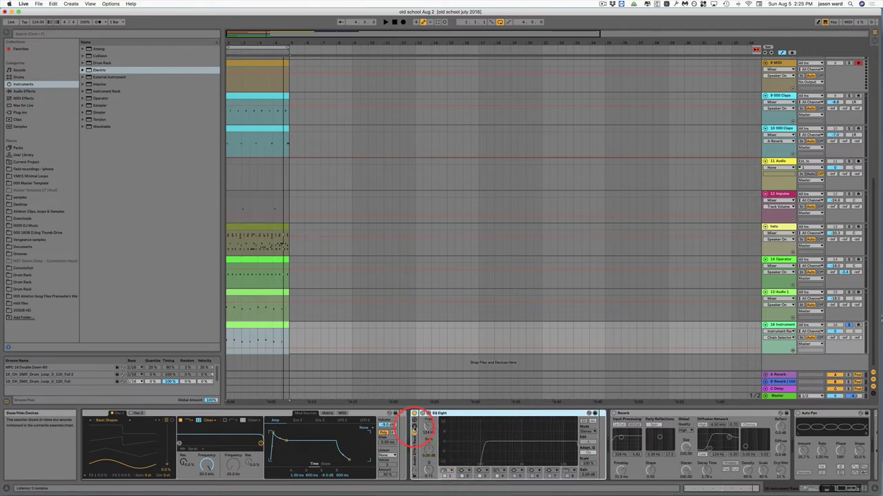
{"action": "left_click", "coordinate": [414, 428]}
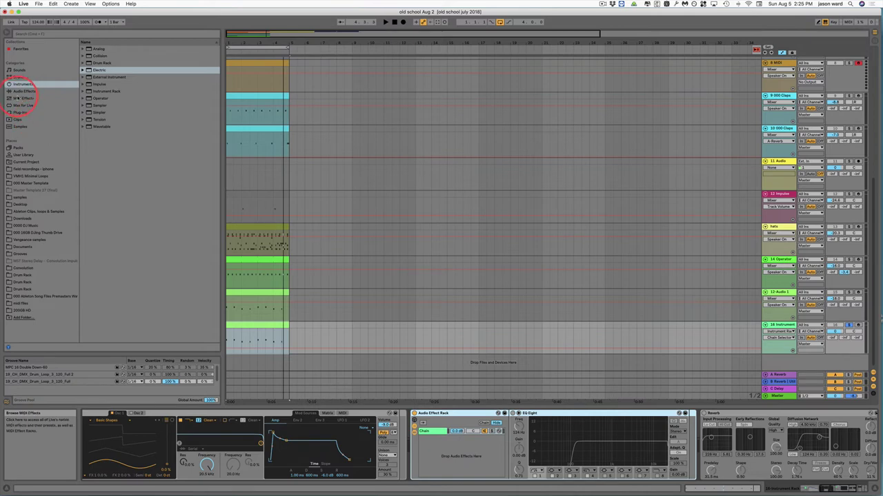
Add EQ Three as a new chain in the Audio Effect Rack and duplicate it to make three EQ Three chains
{"action": "left_click", "coordinate": [22, 91]}
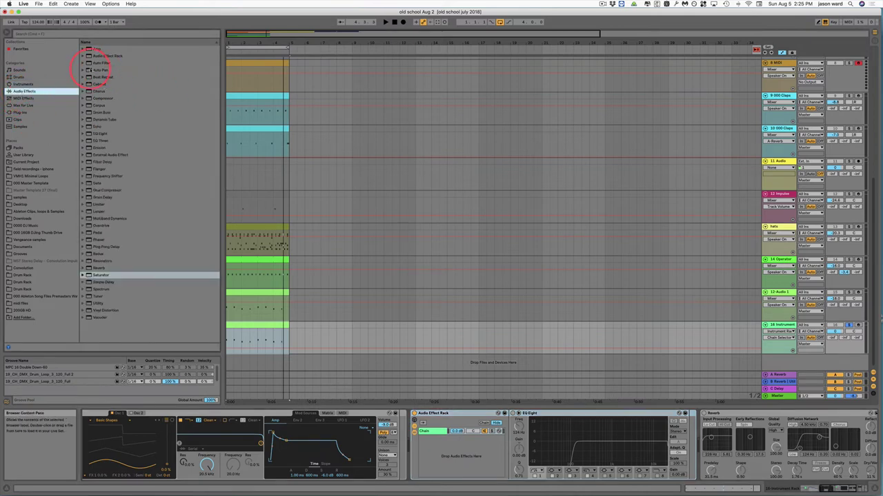
{"action": "left_click", "coordinate": [89, 141]}
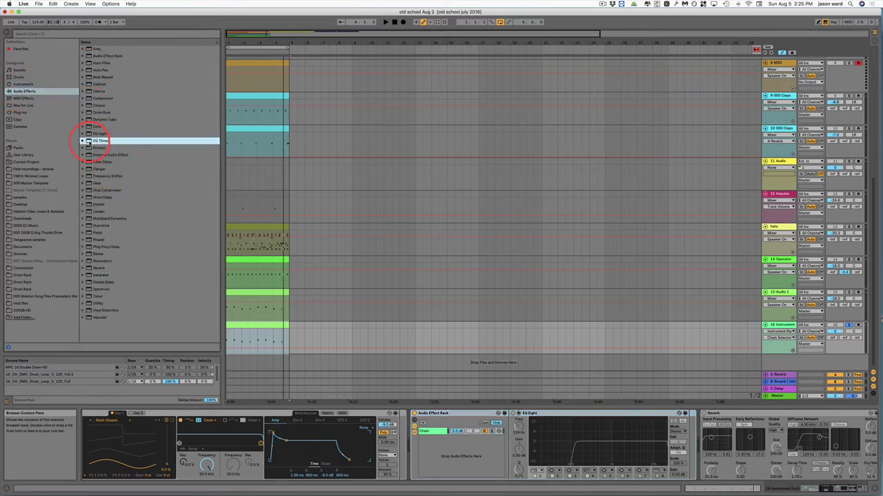
{"action": "left_click_drag", "start_coordinate": [308, 340], "coordinate": [429, 438]}
{"action": "key", "text": "super"}
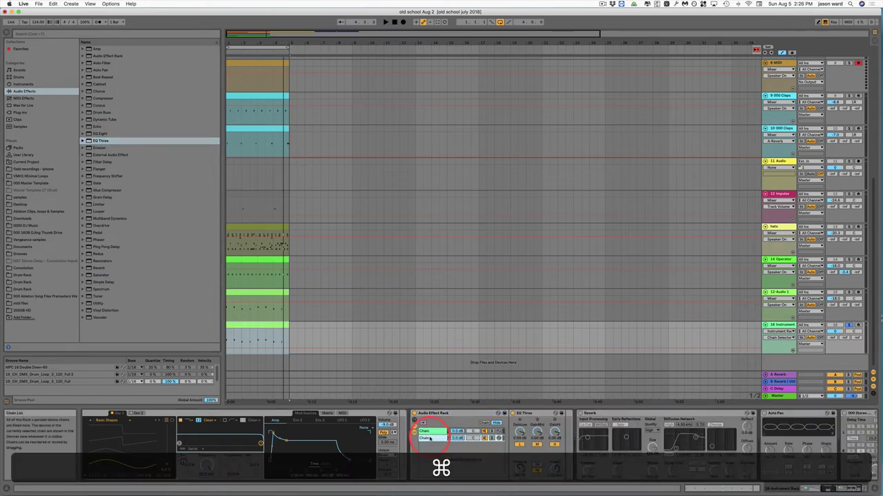
{"action": "key", "text": "super+d"}
{"action": "key", "text": "super+d"}
{"action": "key", "text": "super+d"}
Delete the chain containing the EQ Eight from the Audio Effect Rack
{"action": "left_click", "coordinate": [538, 424]}
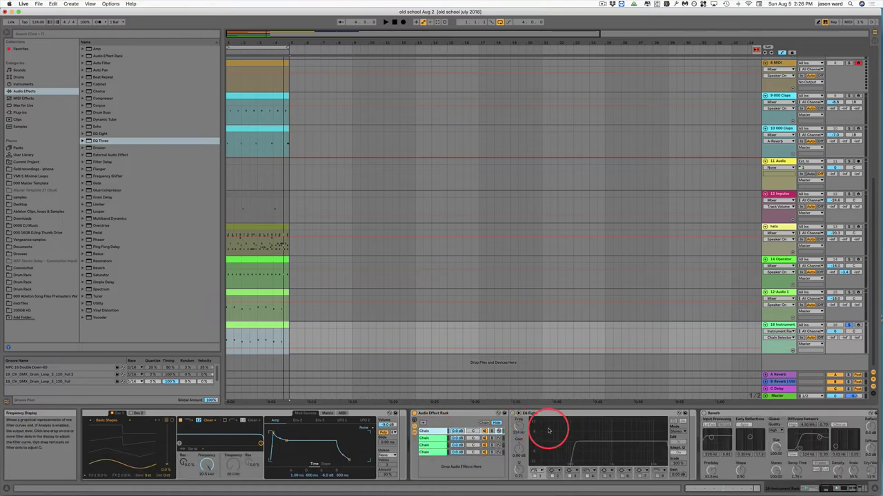
{"action": "left_click", "coordinate": [432, 431]}
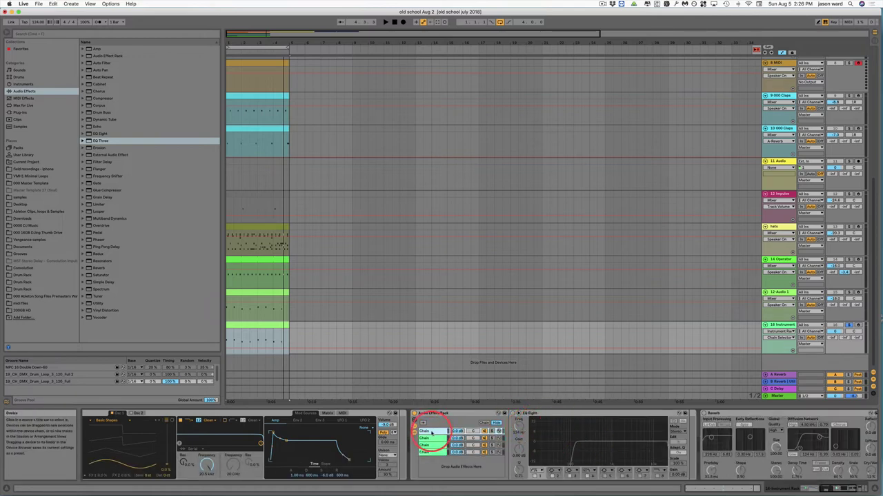
{"action": "key", "text": "BackSpace"}
Turn off the mid and high bands in the first chain's EQ Three, leaving only the low band on
{"action": "left_click", "coordinate": [422, 440]}
{"action": "left_click", "coordinate": [533, 444]}
{"action": "left_click", "coordinate": [555, 445]}
{"action": "left_click", "coordinate": [519, 445]}
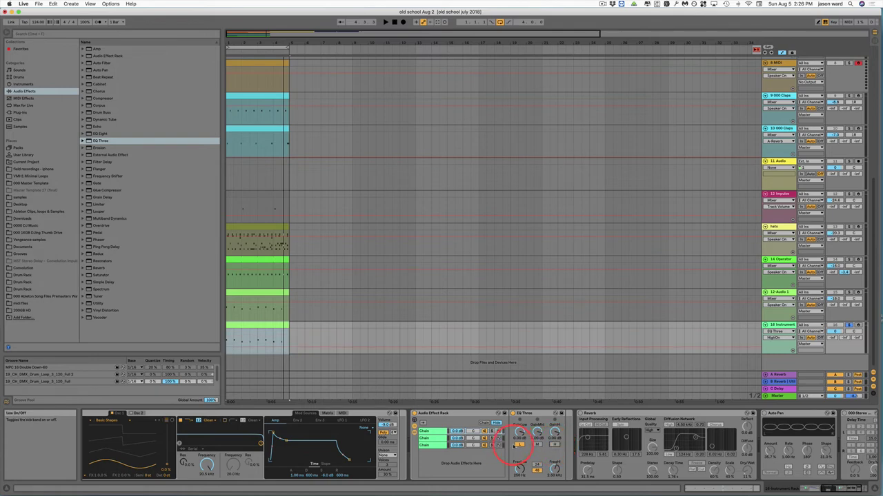
Leave only the mid band on in the second chain's EQ Three and only the high band on in the third's
{"action": "left_click", "coordinate": [435, 440]}
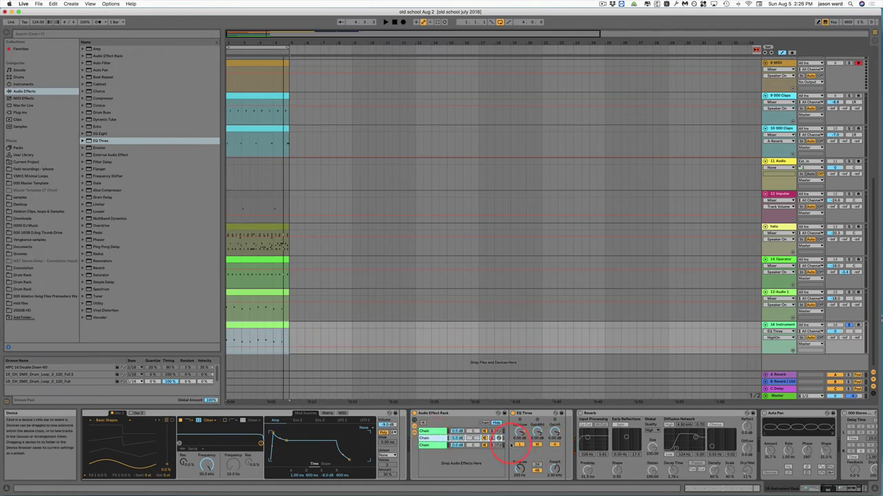
{"action": "left_click", "coordinate": [555, 444]}
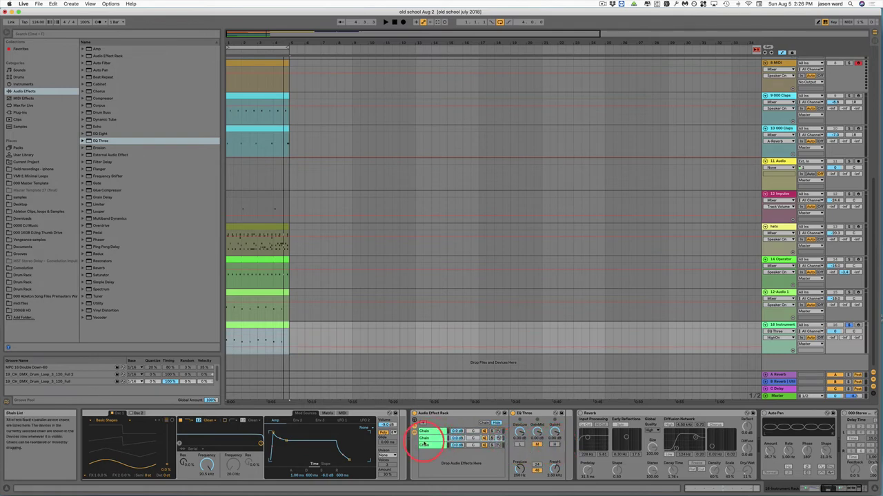
{"action": "left_click", "coordinate": [472, 448]}
{"action": "left_click", "coordinate": [519, 444]}
Check which EQ Three band is active in each of the three effect chains
{"action": "left_click", "coordinate": [433, 433]}
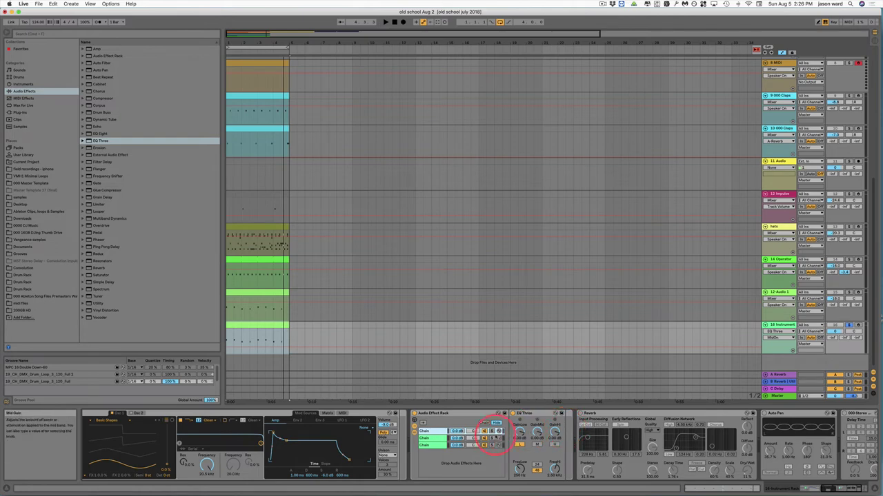
{"action": "left_click", "coordinate": [431, 446]}
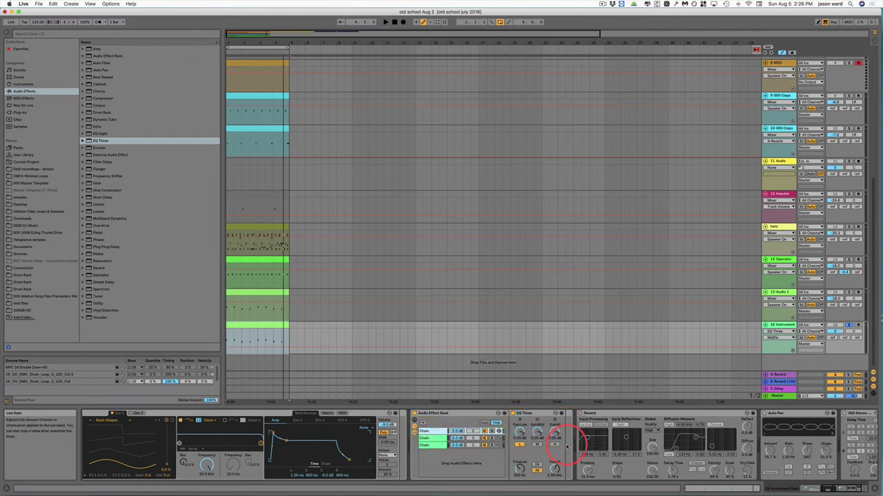
{"action": "left_click_drag", "start_coordinate": [438, 445], "coordinate": [435, 433]}
{"action": "left_click", "coordinate": [435, 439]}
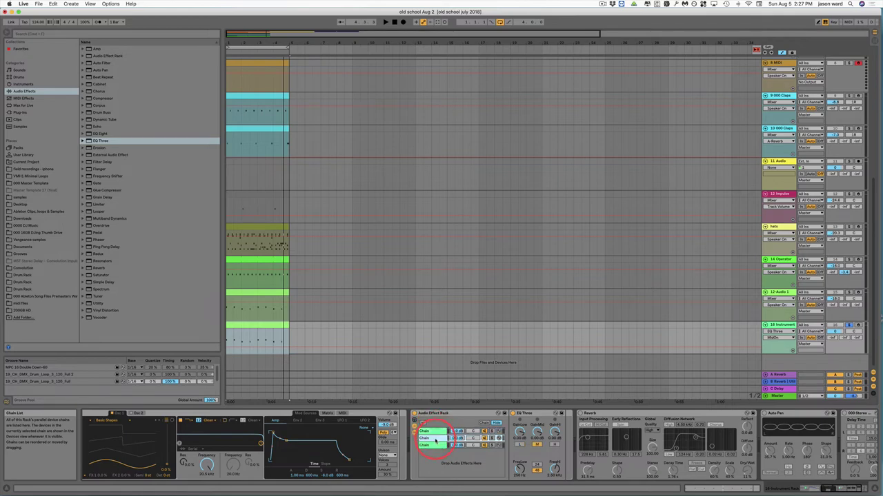
Select all the effect chains together and view the EQ Three in the first chain of the Audio Effect Rack
{"action": "key", "text": "super+a"}
{"action": "left_click", "coordinate": [436, 446]}
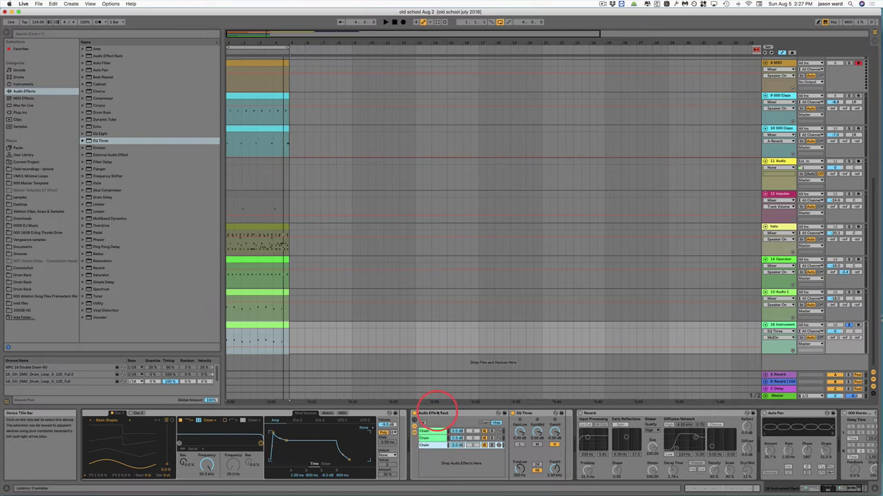
{"action": "left_click", "coordinate": [441, 432]}
{"action": "key", "text": "super+a"}
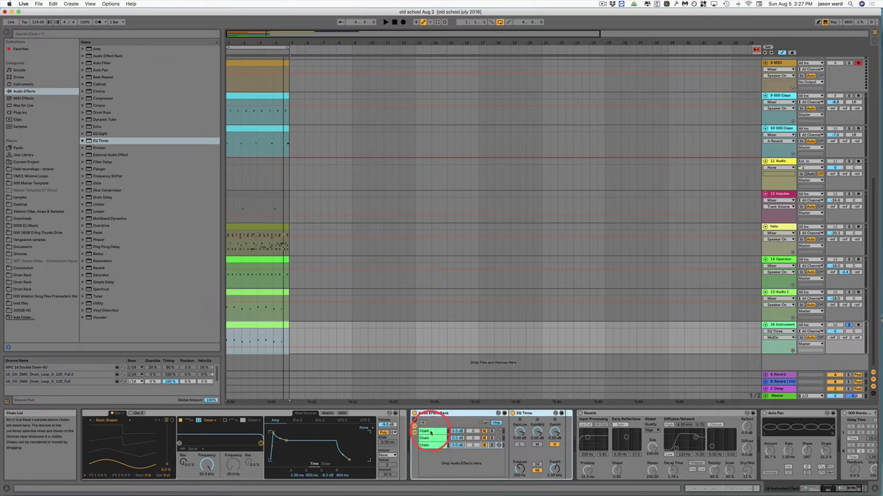
{"action": "left_click", "coordinate": [431, 432]}
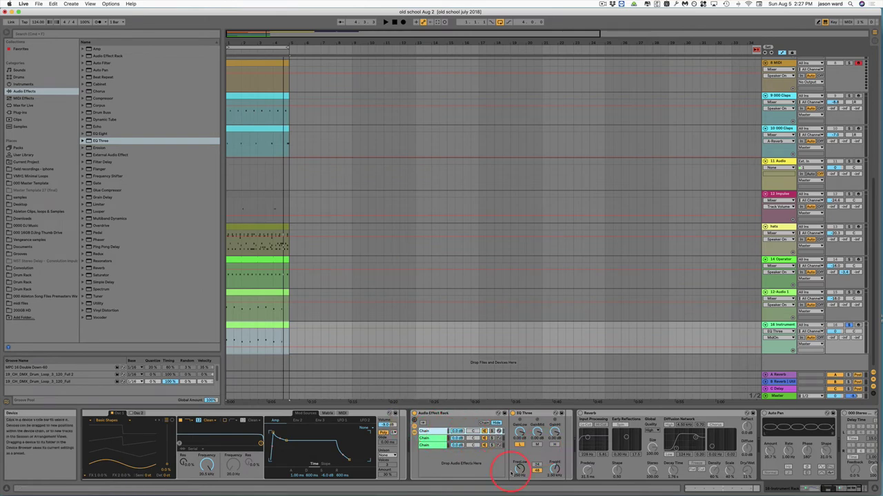
Add a Ping Pong Delay after the EQ Three in the third chain and a Reverb after the one in the second
{"action": "left_click", "coordinate": [426, 445]}
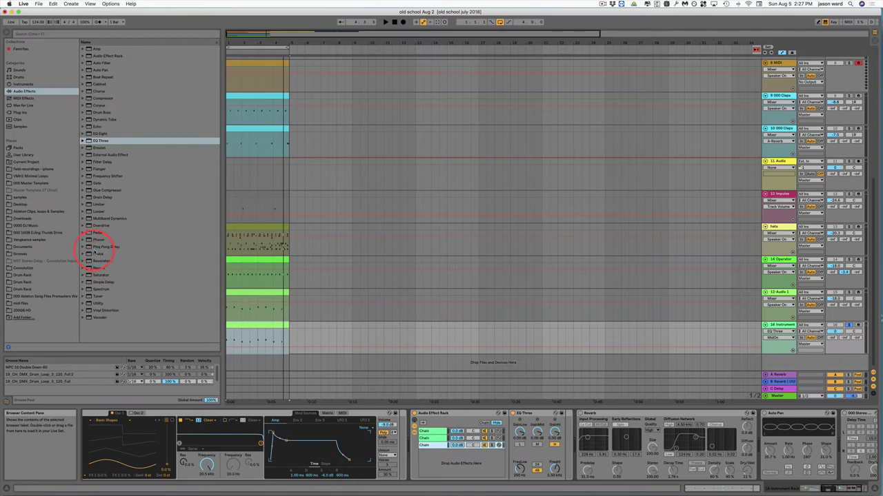
{"action": "mouse_move", "coordinate": [90, 246]}
{"action": "left_mouse_down"}
{"action": "mouse_move", "coordinate": [547, 437]}
{"action": "mouse_move", "coordinate": [571, 451]}
{"action": "mouse_move", "coordinate": [564, 455]}
{"action": "left_mouse_up"}
{"action": "left_click", "coordinate": [425, 439]}
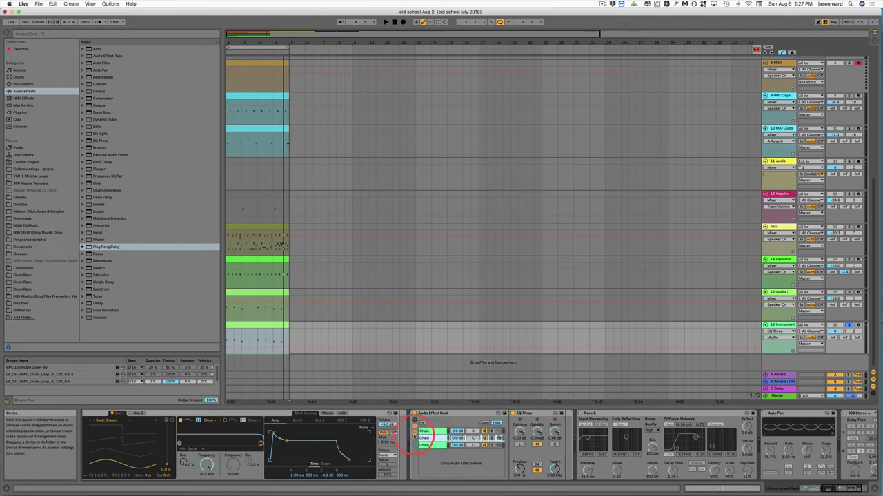
{"action": "left_click_drag", "start_coordinate": [90, 268], "coordinate": [519, 436]}
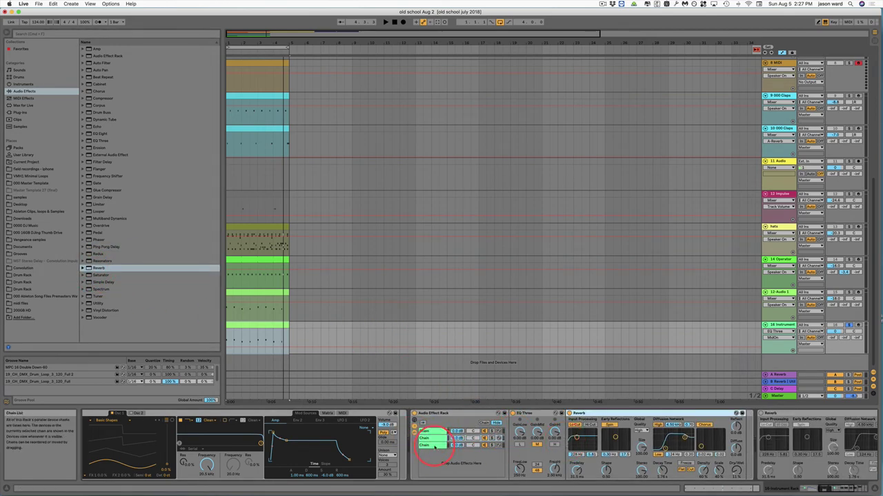
Review the effects in the third, second and first chains of the Audio Effect Rack
{"action": "left_click", "coordinate": [436, 446]}
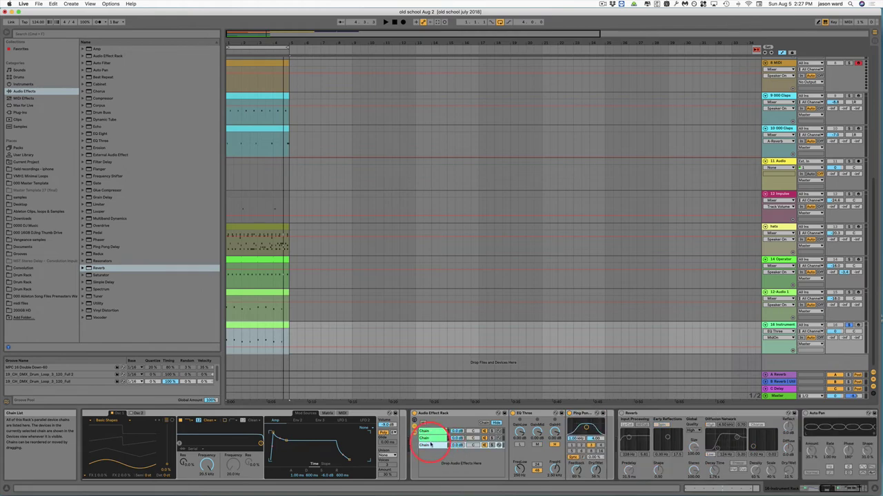
{"action": "left_click", "coordinate": [430, 439]}
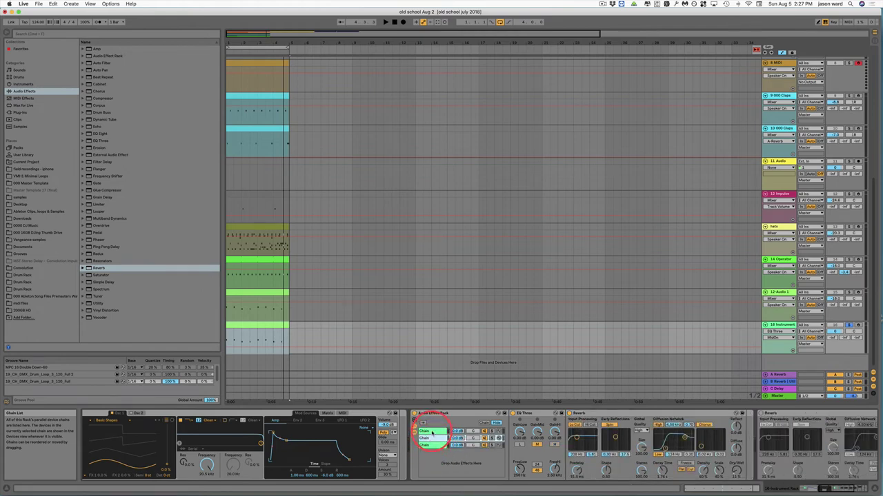
{"action": "left_click", "coordinate": [433, 432]}
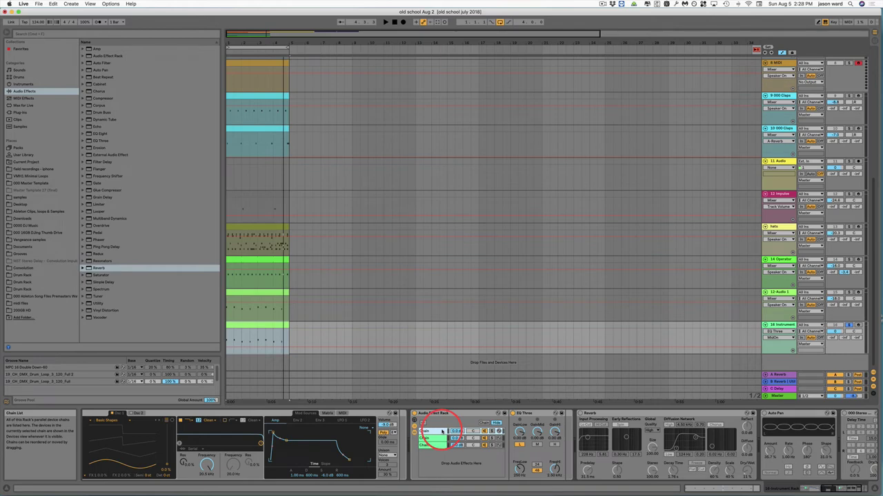
Extract the groove of the hats track's MIDI clip into the Groove Pool
{"action": "double_click", "coordinate": [256, 207]}
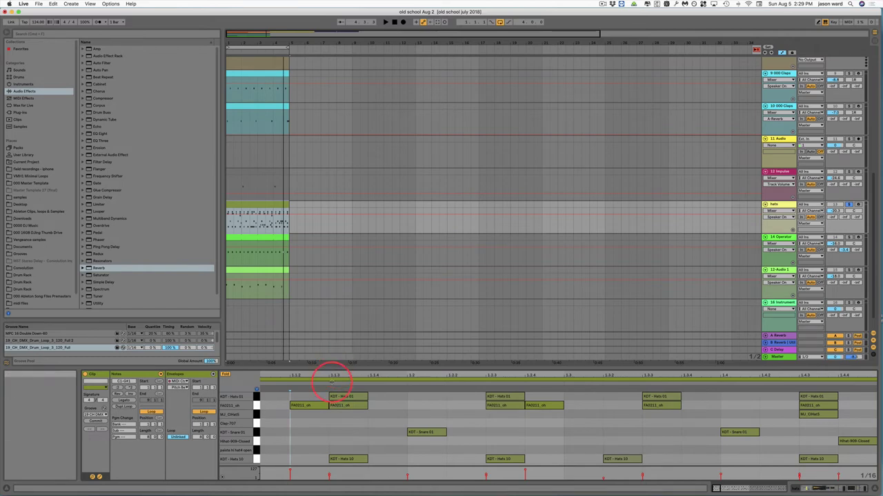
{"action": "left_click", "coordinate": [260, 222]}
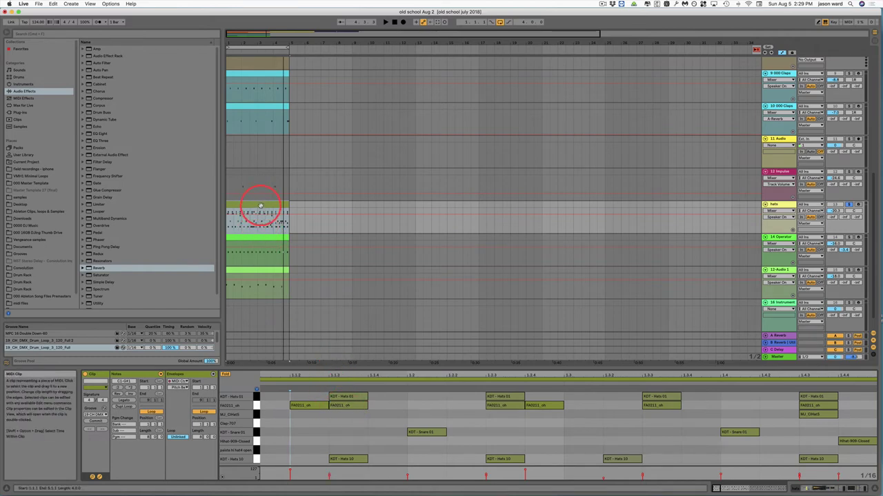
{"action": "left_click", "coordinate": [260, 212]}
{"action": "left_click_drag", "start_coordinate": [256, 207], "coordinate": [138, 352]}
{"action": "left_click", "coordinate": [151, 333]}
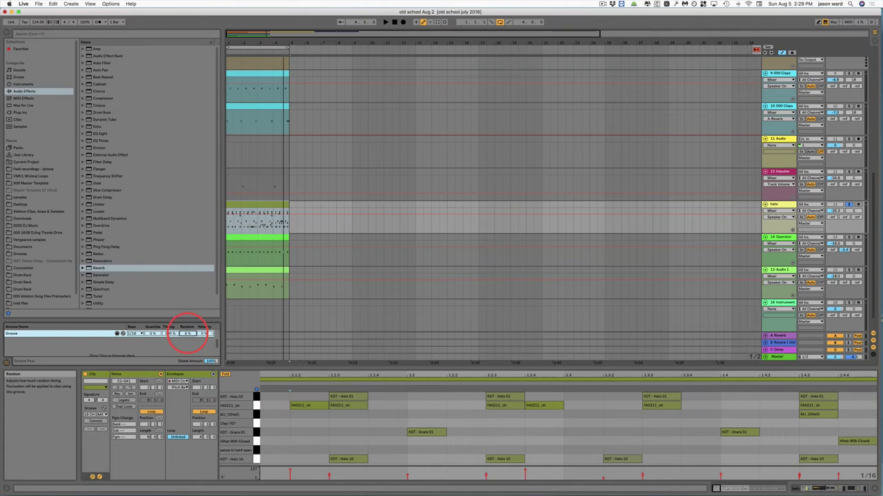
Give the extracted groove a small Random amount and apply the groove to the hats clip
{"action": "left_click_drag", "start_coordinate": [187, 333], "coordinate": [187, 331]}
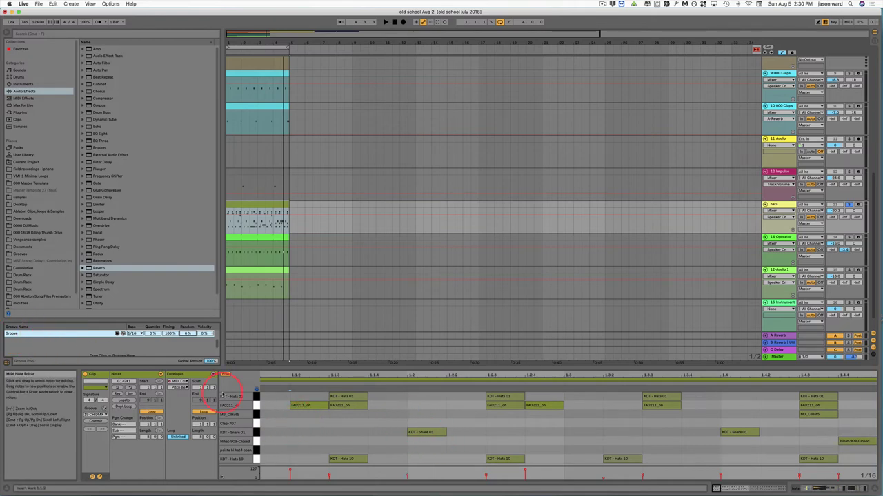
{"action": "left_click_drag", "start_coordinate": [11, 333], "coordinate": [260, 204]}
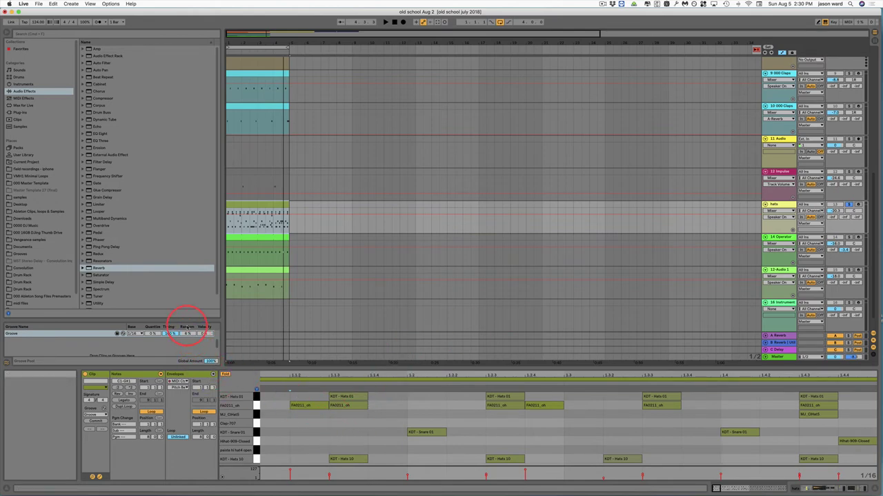
{"action": "left_click_drag", "start_coordinate": [186, 333], "coordinate": [188, 337]}
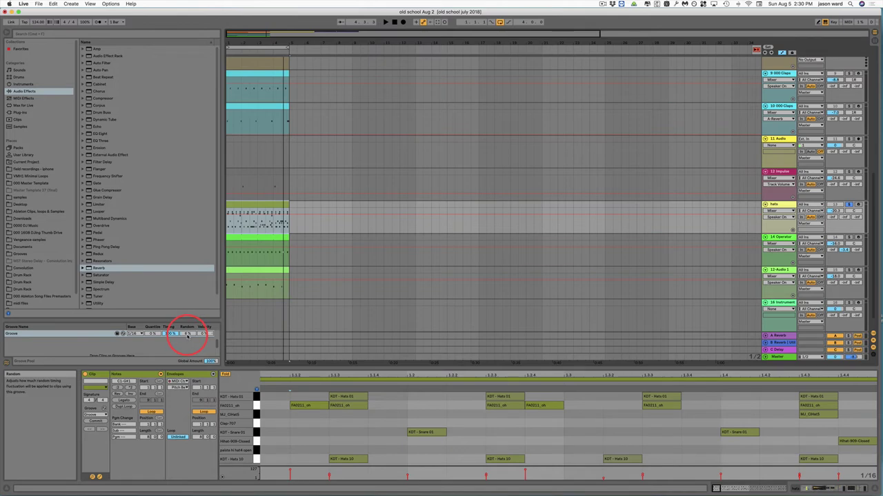
Play the loop and try the groove's Random at 100%, settling on 10%
{"action": "key", "text": "space"}
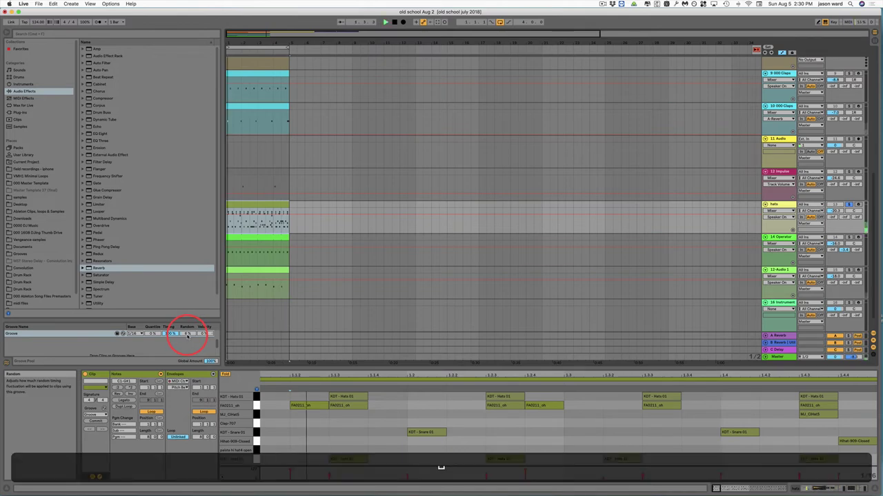
{"action": "left_click", "coordinate": [187, 334]}
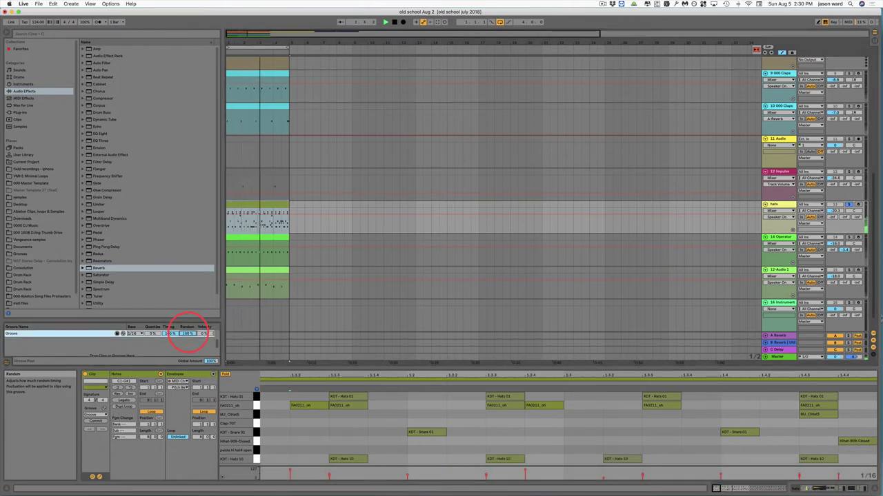
{"action": "left_click_drag", "start_coordinate": [187, 334], "coordinate": [188, 335]}
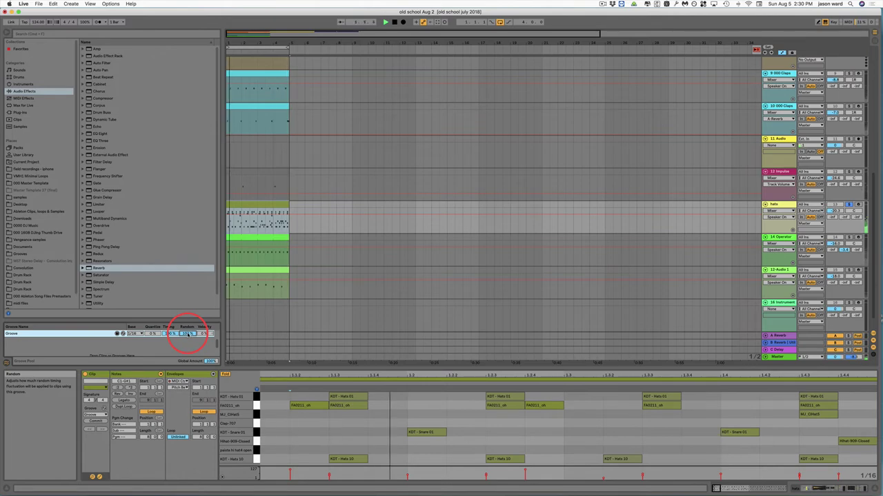
{"action": "left_click_drag", "start_coordinate": [188, 334], "coordinate": [186, 338]}
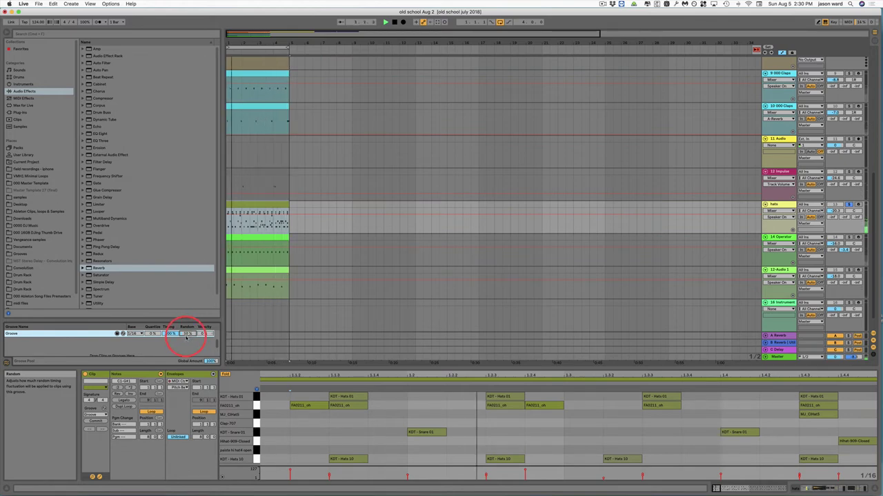
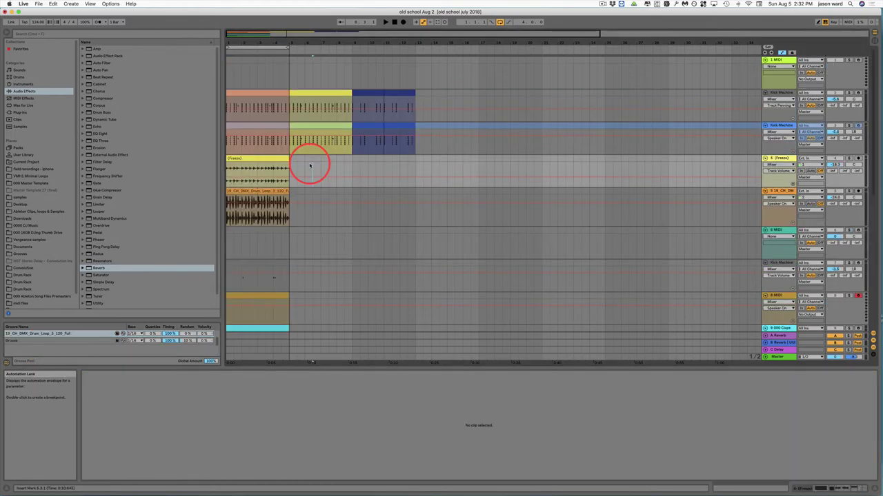
Select the DMX drum loop clip together with the frozen clip above it and view the grooves available for both
{"action": "left_click", "coordinate": [310, 165]}
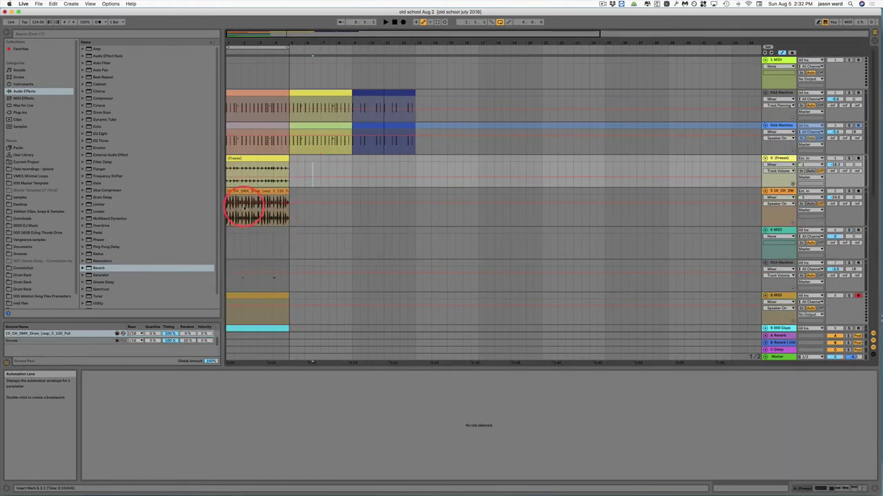
{"action": "left_click", "coordinate": [254, 194]}
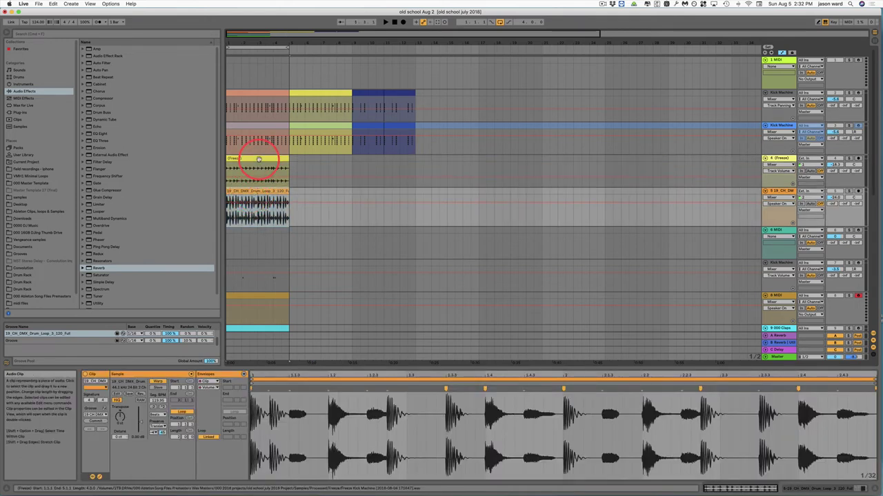
{"action": "left_click", "coordinate": [255, 165], "text": "super"}
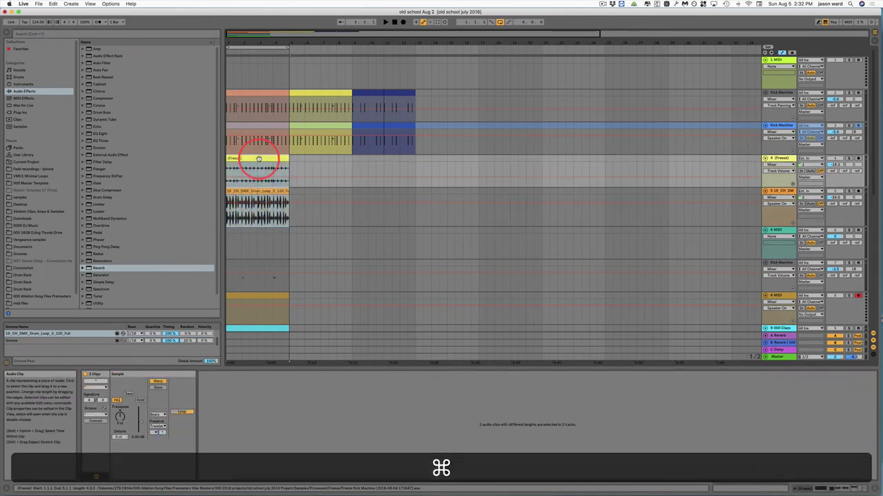
{"action": "left_click", "coordinate": [94, 415]}
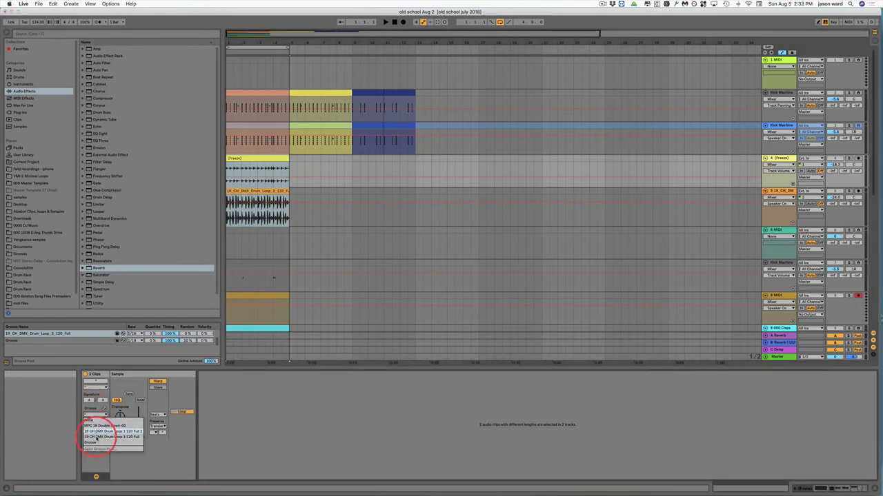
{"action": "left_click", "coordinate": [89, 411]}
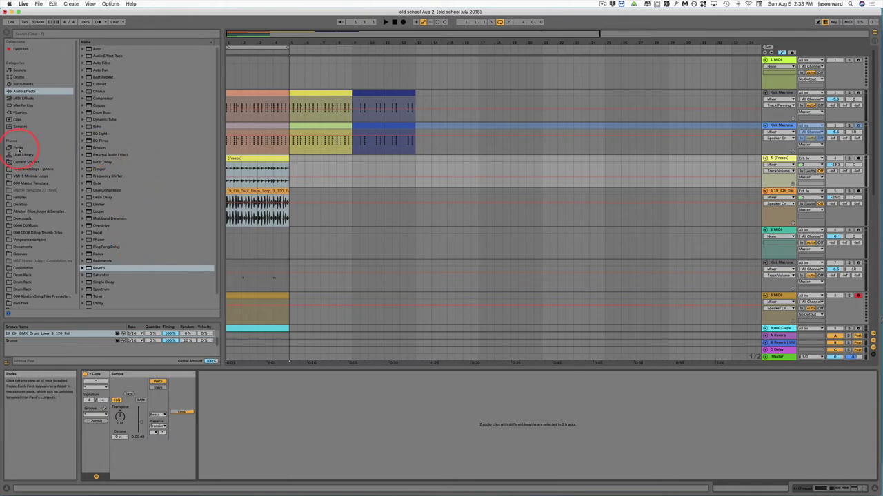
Browse the Hip Hop grooves in the Core Library pack's Swing and Groove folder
{"action": "left_click", "coordinate": [18, 148]}
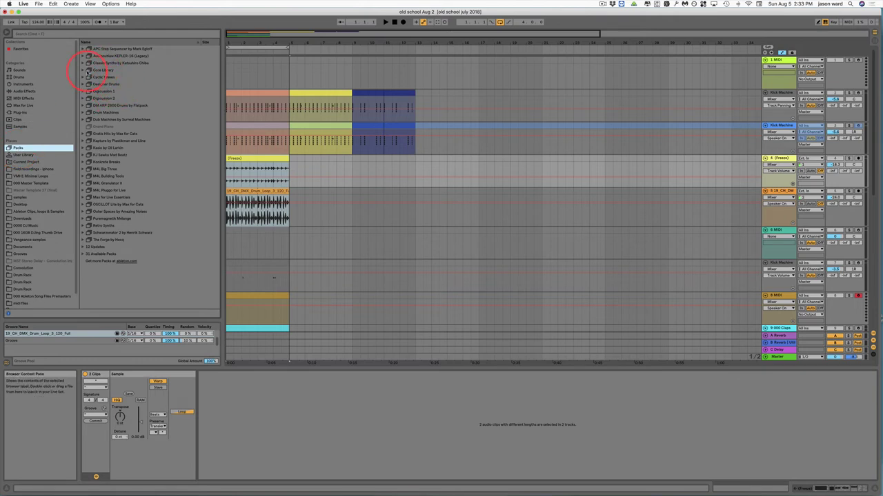
{"action": "left_click", "coordinate": [82, 70]}
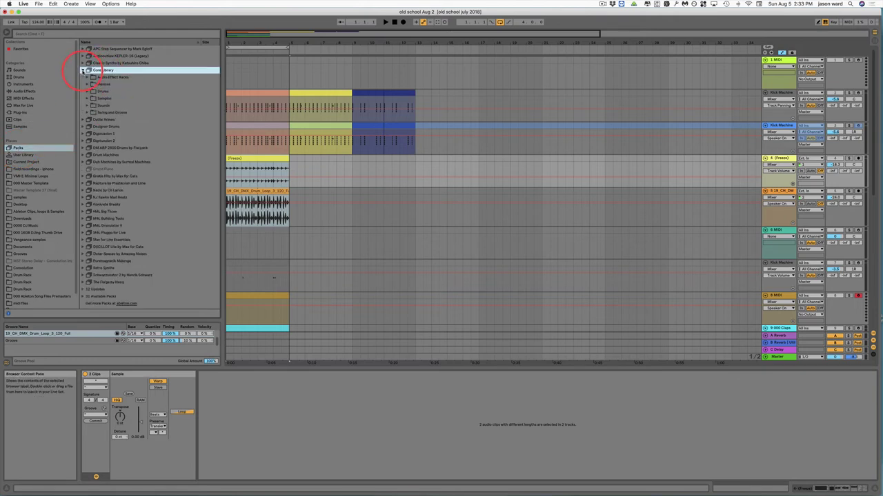
{"action": "left_click", "coordinate": [86, 112]}
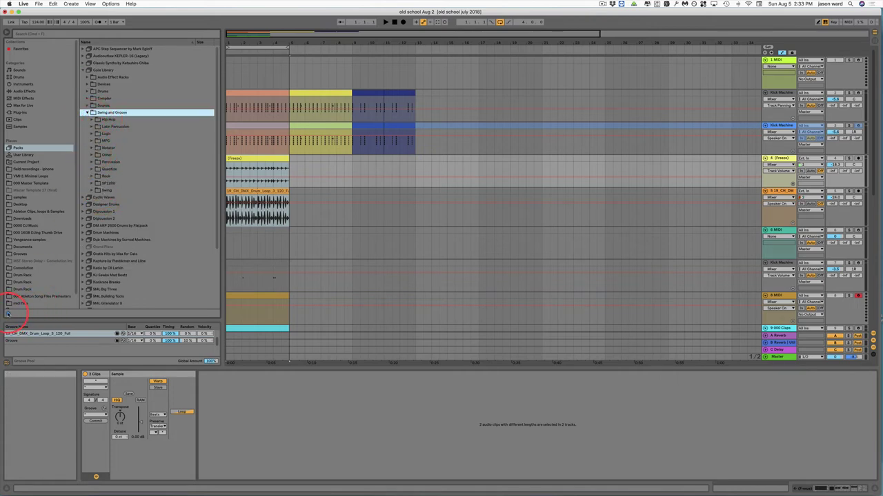
{"action": "left_click", "coordinate": [91, 120]}
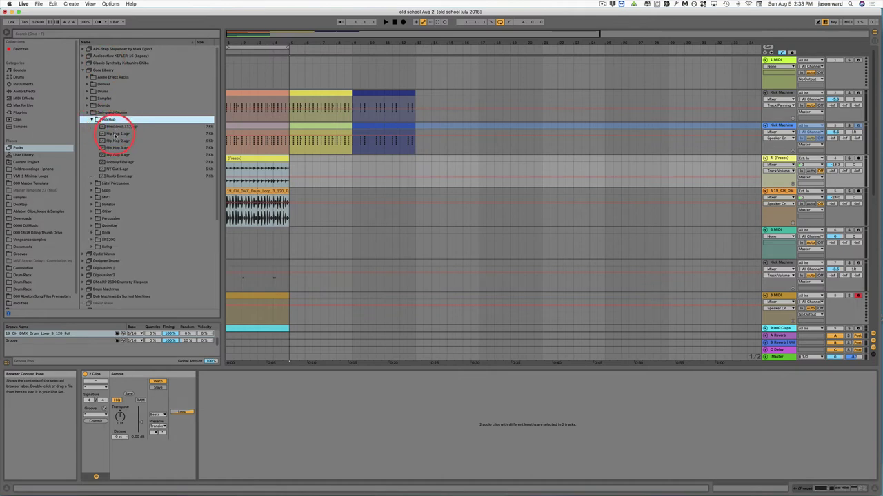
{"action": "left_click", "coordinate": [116, 134]}
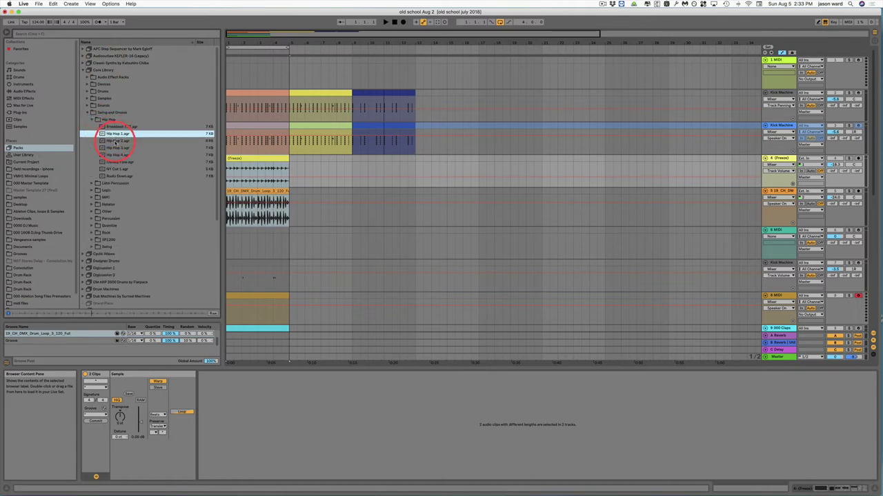
{"action": "left_click", "coordinate": [116, 141]}
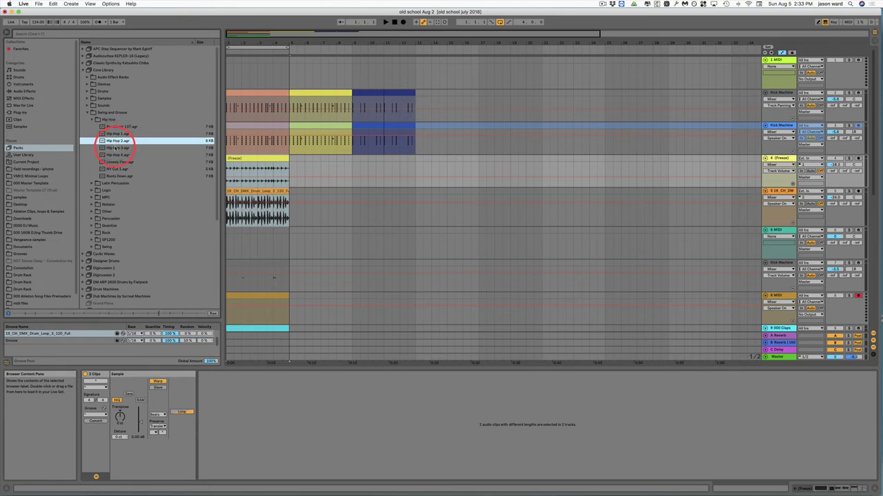
{"action": "left_click", "coordinate": [116, 149]}
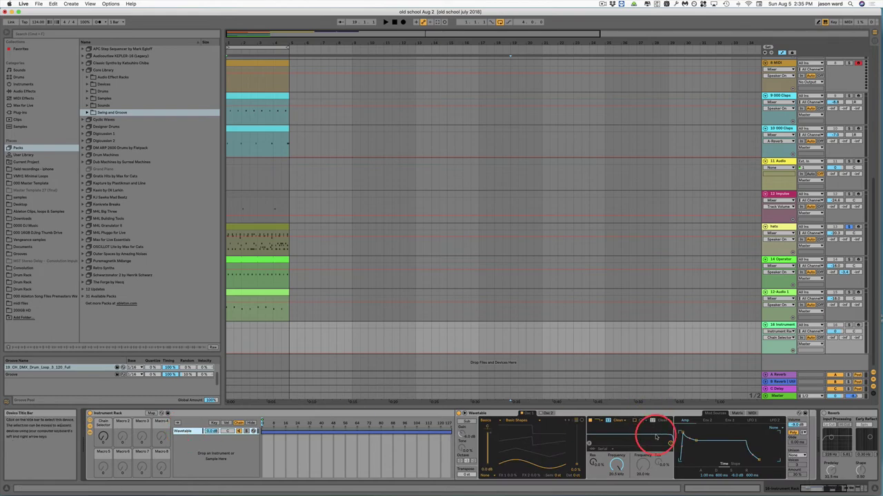
Insert an EQ Eight after the Wavetable inside the Instrument Rack's chain
{"action": "scroll", "coordinate": [655, 435], "scroll_direction": "right", "scroll_amount": 5}
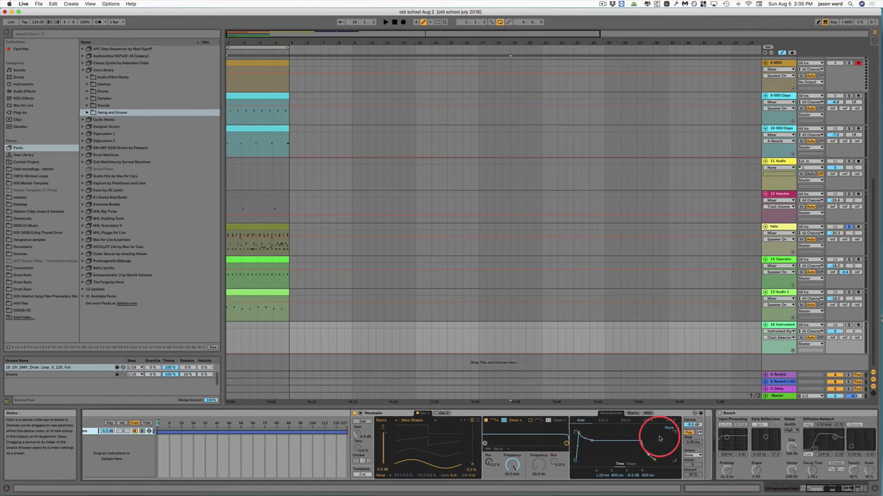
{"action": "left_click", "coordinate": [25, 91]}
{"action": "left_click", "coordinate": [88, 134]}
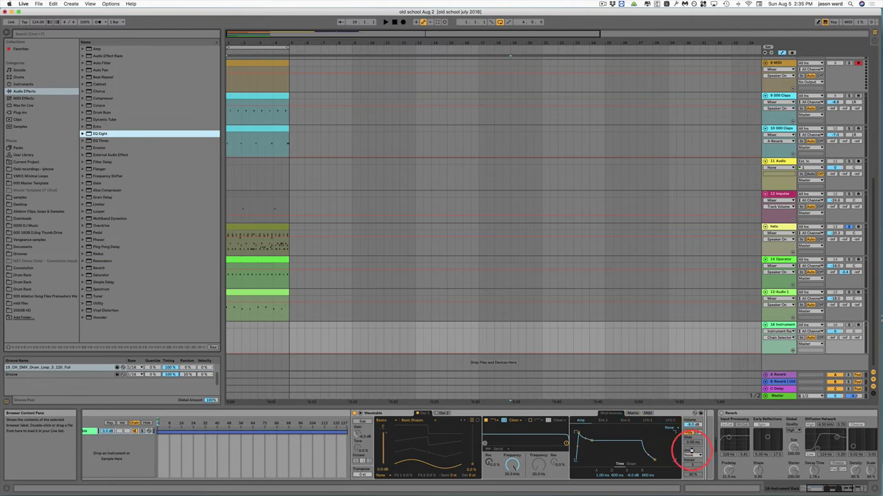
{"action": "key", "text": "Return"}
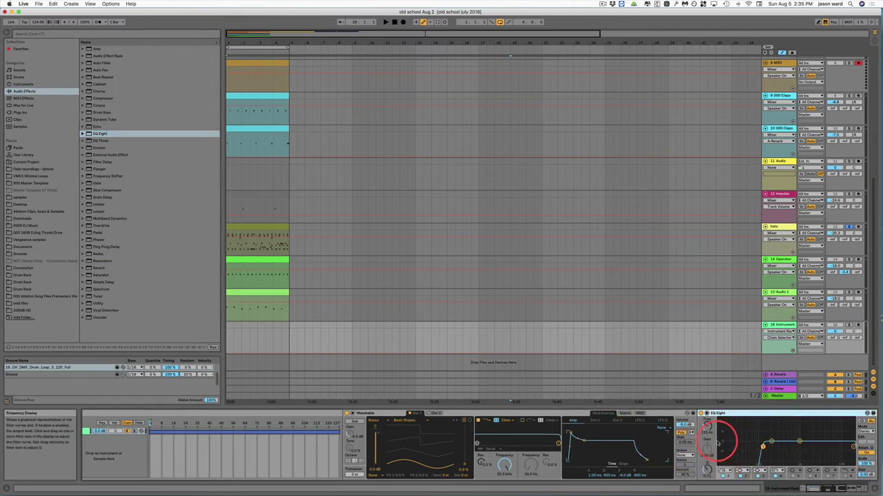
Fine-tune the frequency of the EQ Eight's low-cut band on the Wavetable chain
{"action": "left_click_drag", "start_coordinate": [707, 428], "coordinate": [707, 431]}
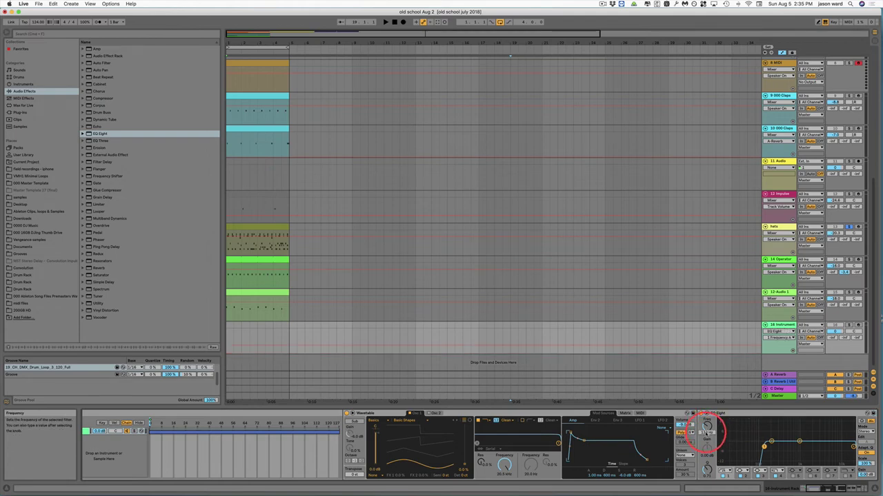
{"action": "type", "text": "20"}
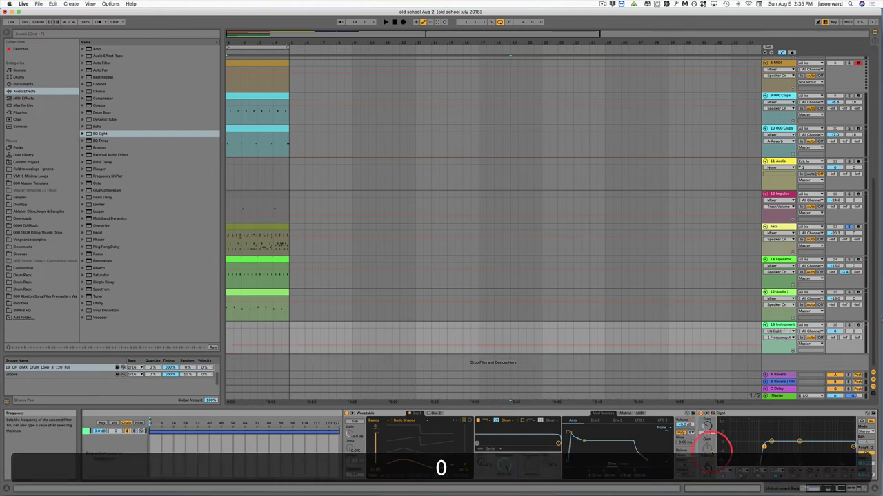
{"action": "key", "text": "Return"}
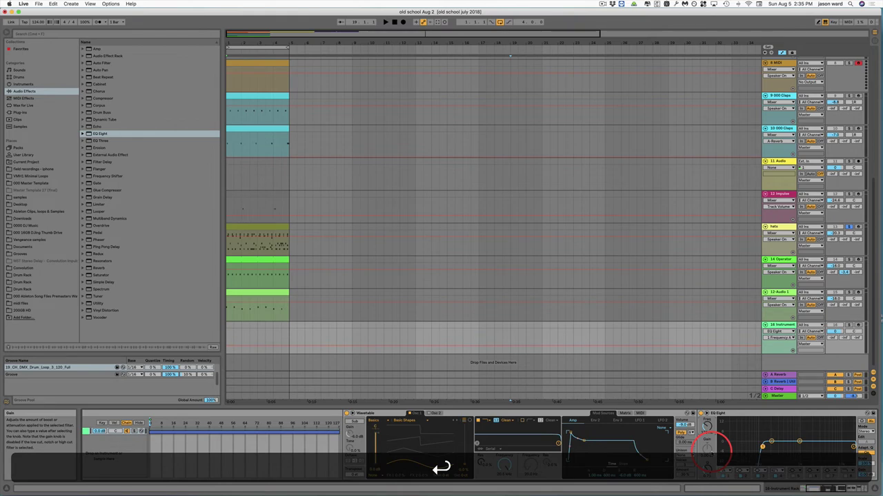
Add an Operator instrument to the Instrument Rack as a second chain below the Wavetable
{"action": "scroll", "coordinate": [131, 454], "scroll_direction": "left", "scroll_amount": 3}
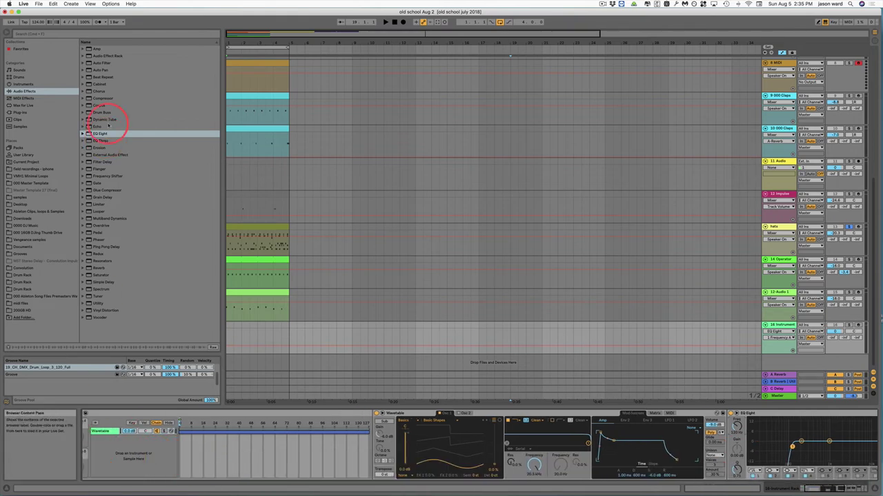
{"action": "left_click", "coordinate": [24, 84]}
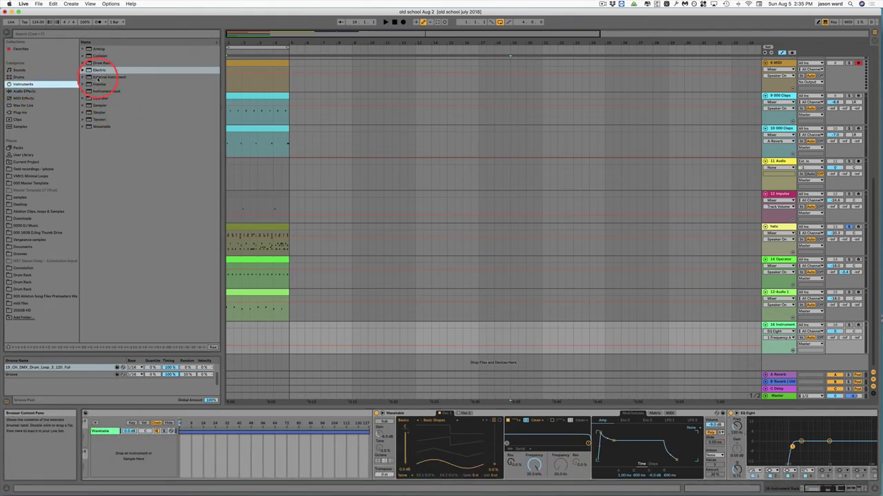
{"action": "left_click", "coordinate": [88, 98]}
{"action": "left_click_drag", "start_coordinate": [133, 412], "coordinate": [115, 461]}
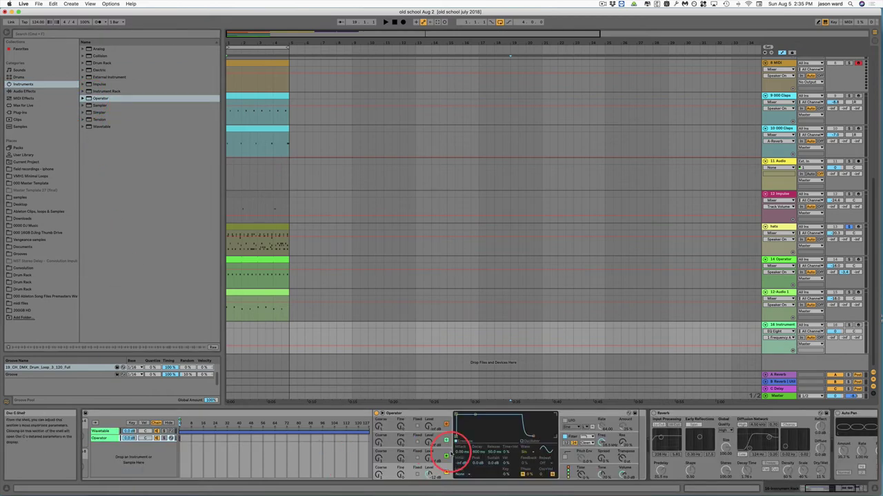
Keep only oscillator A active in the new Operator and lower its Coarse tuning
{"action": "left_click", "coordinate": [445, 438]}
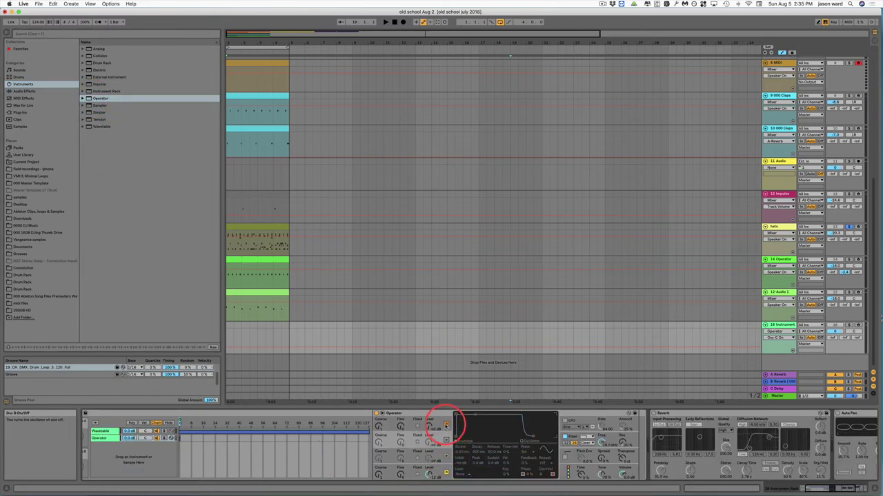
{"action": "left_click", "coordinate": [443, 424]}
{"action": "left_click", "coordinate": [422, 475]}
{"action": "left_click", "coordinate": [532, 448]}
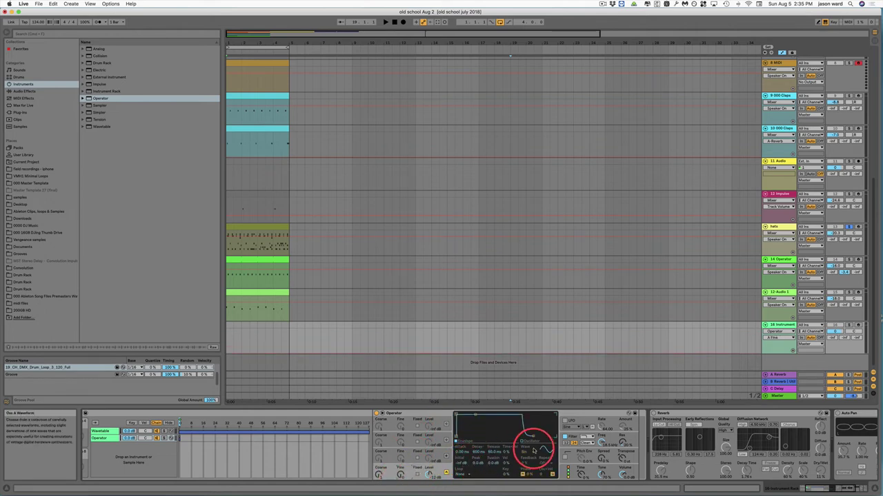
{"action": "left_click_drag", "start_coordinate": [378, 473], "coordinate": [378, 478]}
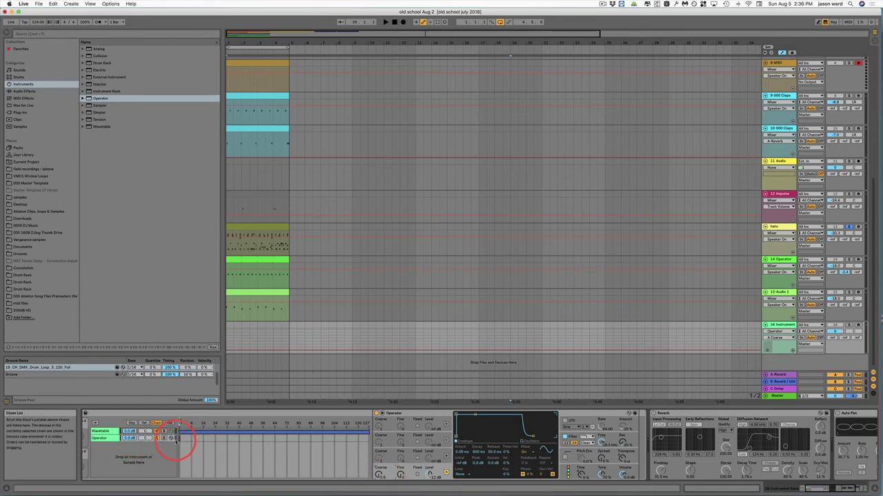
Extend the Operator chain's selector zone up to 127, and solo and arm the Instrument Rack track
{"action": "left_click_drag", "start_coordinate": [179, 439], "coordinate": [369, 441]}
{"action": "left_click", "coordinate": [850, 326]}
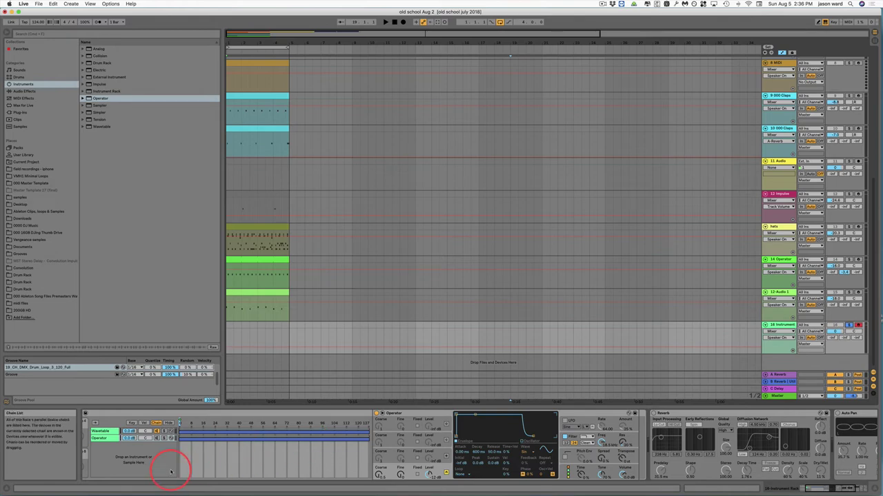
Play notes to audition the layered instruments and lower the Operator chain's volume
{"action": "key", "text": "a"}
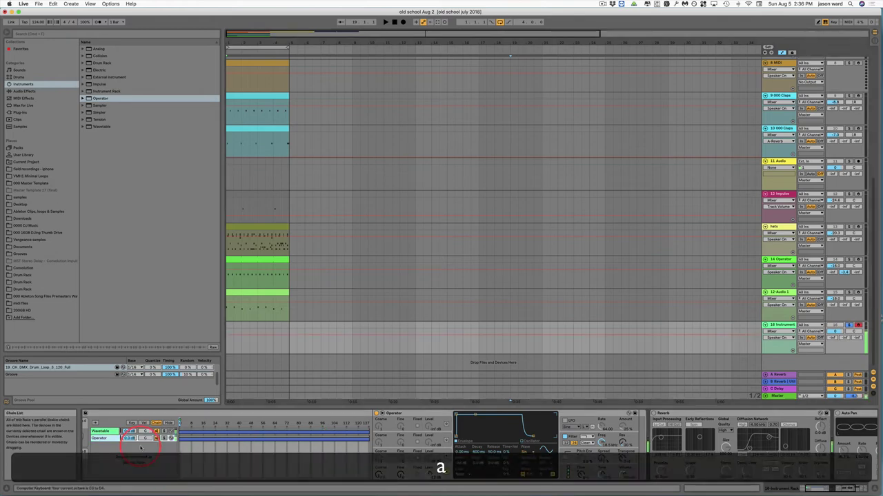
{"action": "key", "text": "a"}
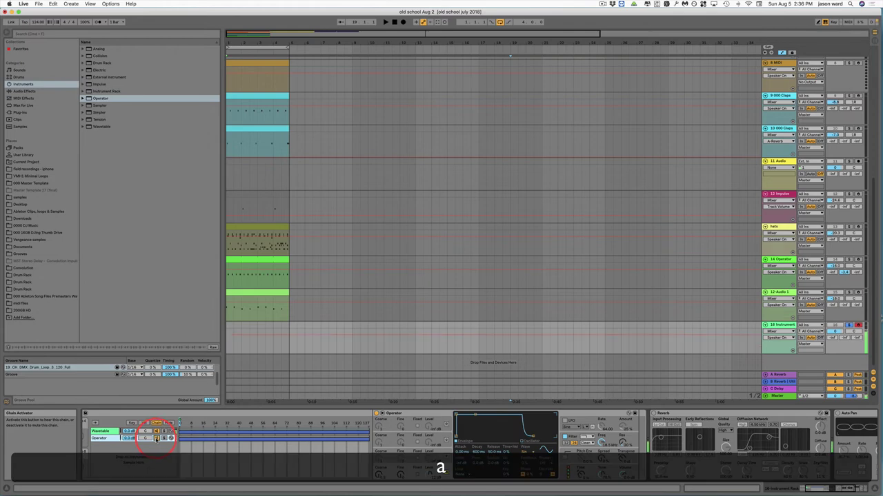
{"action": "left_click", "coordinate": [129, 438]}
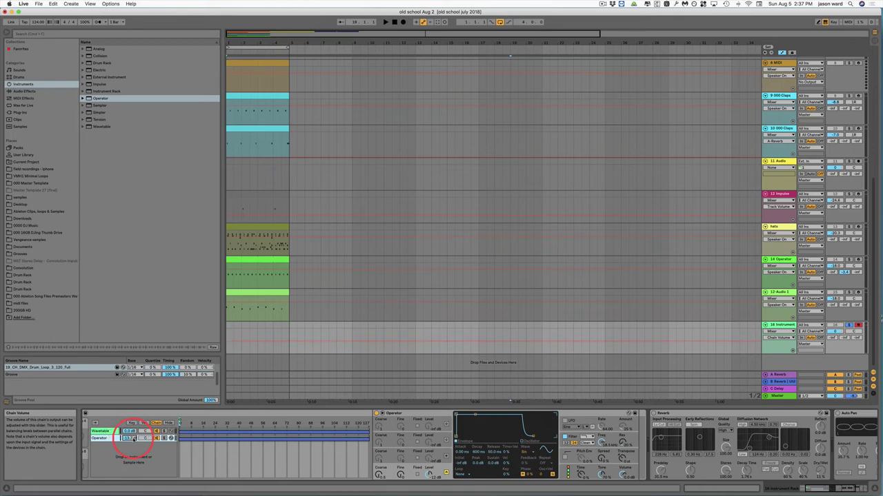
{"action": "key", "text": "a"}
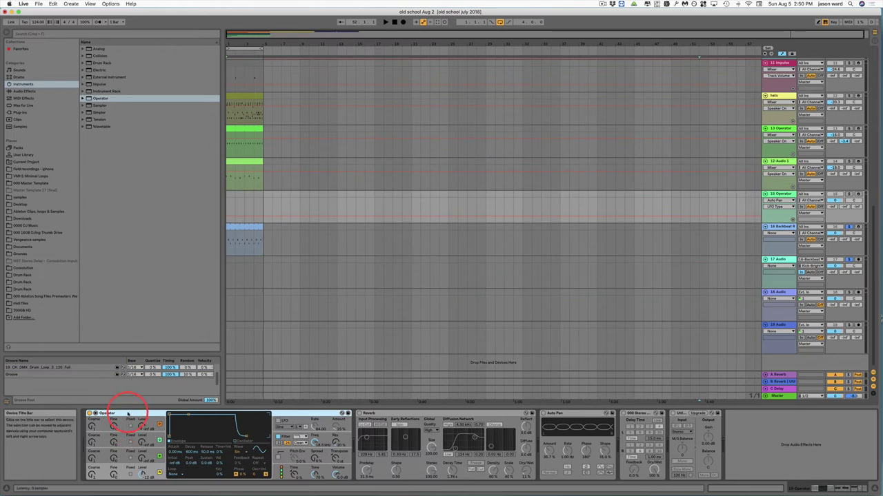
Group the Operator on track 15 into an Instrument Rack and show its macro controls
{"action": "key", "text": "super"}
{"action": "key", "text": "super+g"}
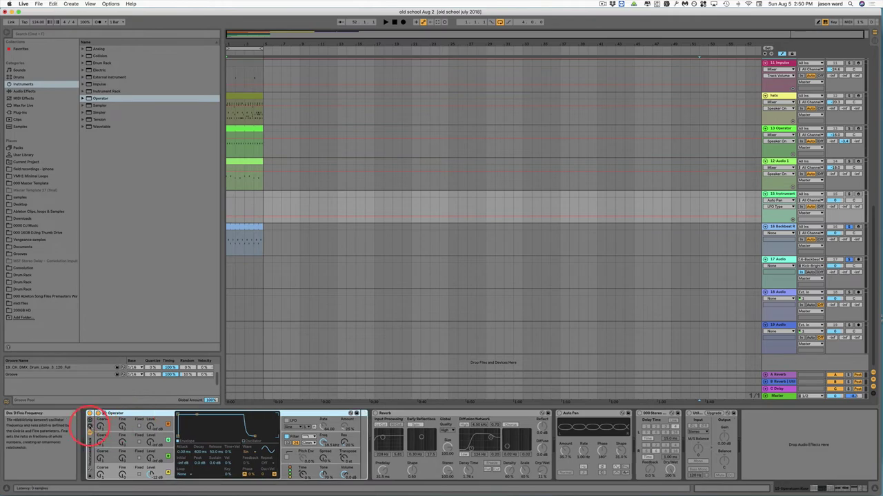
{"action": "left_click", "coordinate": [89, 422]}
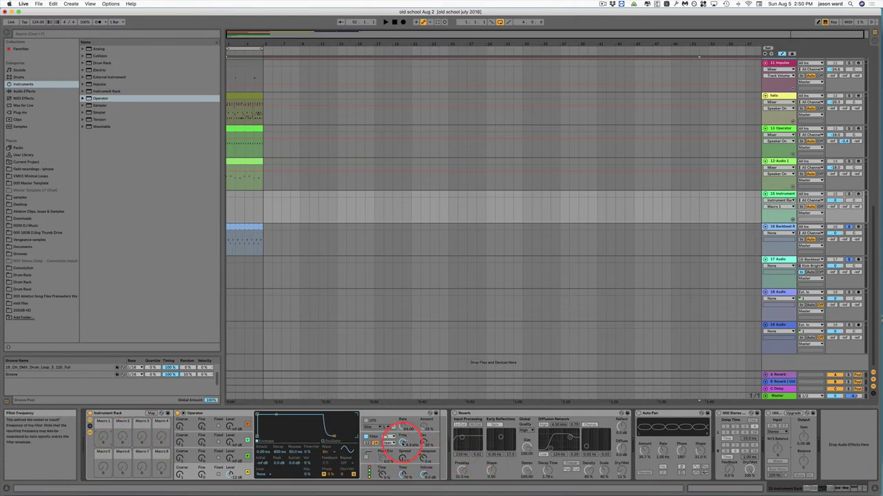
Map Operator's filter frequency, Spread and LFO Rate to Macro 8 and turn the macro to try it
{"action": "right_click", "coordinate": [402, 445]}
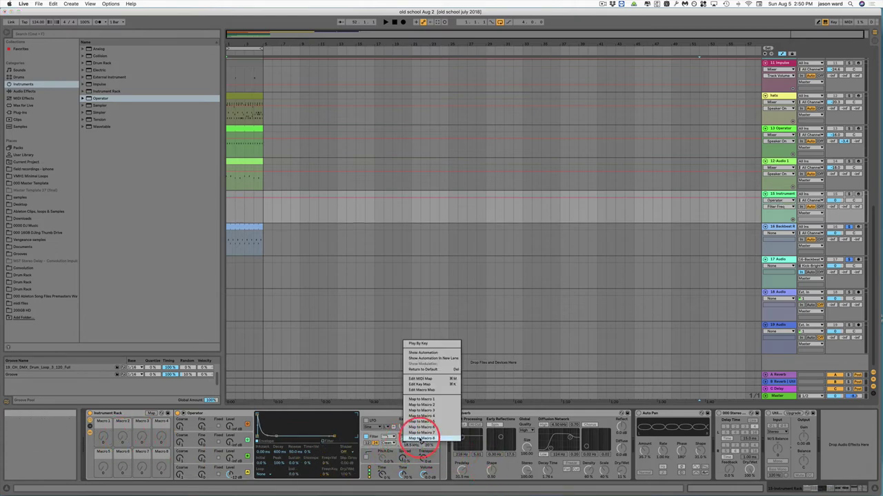
{"action": "left_click", "coordinate": [420, 438]}
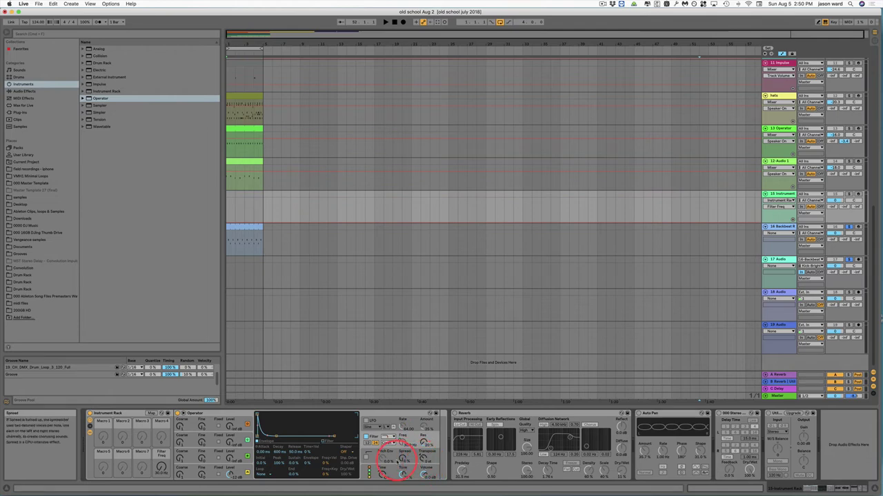
{"action": "right_click", "coordinate": [401, 459]}
{"action": "left_click", "coordinate": [422, 453]}
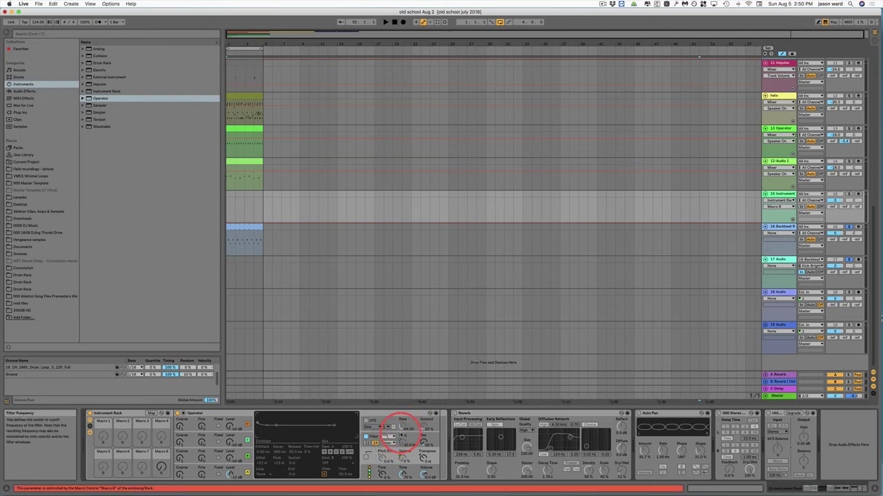
{"action": "right_click", "coordinate": [404, 425]}
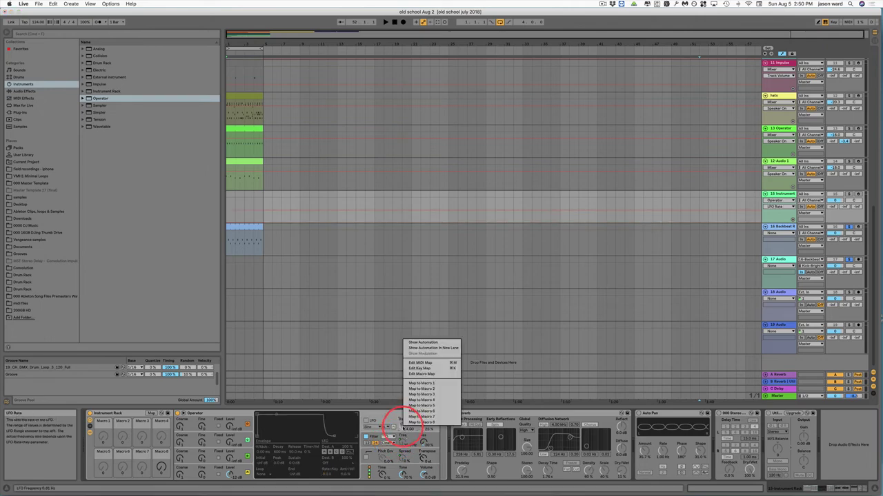
{"action": "left_click", "coordinate": [417, 422]}
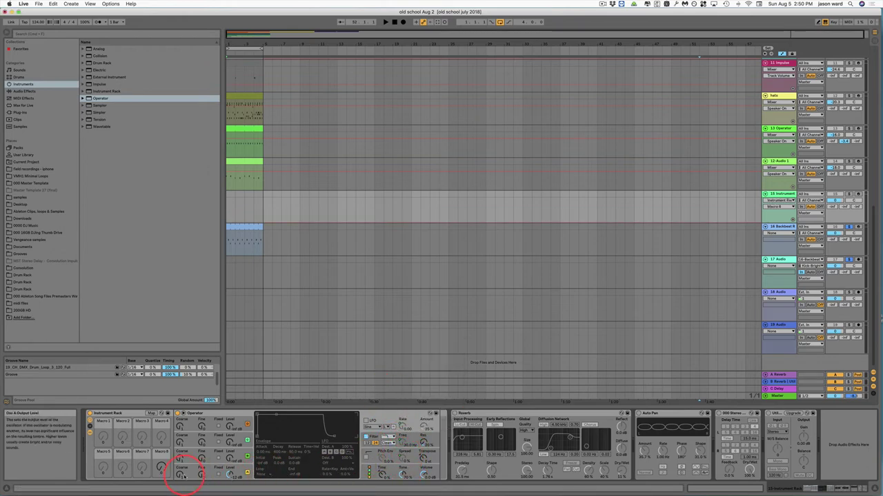
{"action": "left_click_drag", "start_coordinate": [161, 467], "coordinate": [160, 469]}
In Macro 8's mappings, limit the LFO Rate maximum to about 7 and the Filter Frequency range to about 122 Hz to 2.5 kHz
{"action": "left_click", "coordinate": [152, 414]}
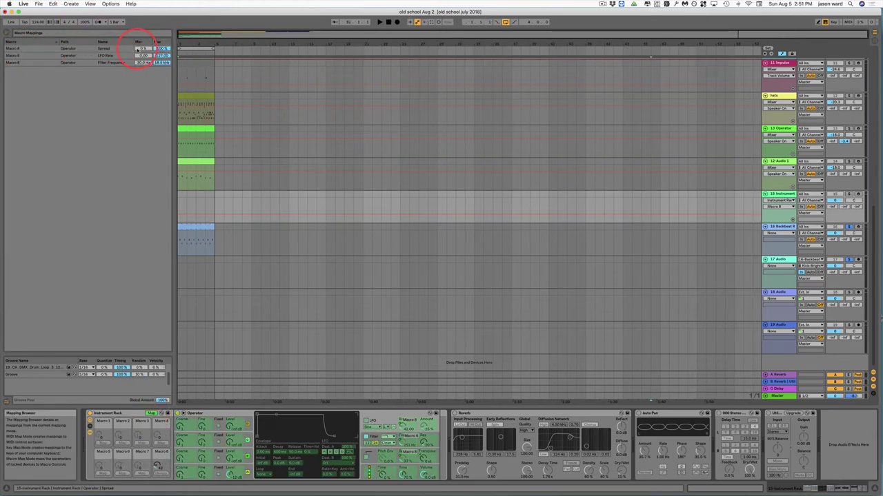
{"action": "left_click", "coordinate": [125, 55]}
{"action": "left_click", "coordinate": [156, 63]}
{"action": "left_click", "coordinate": [160, 55]}
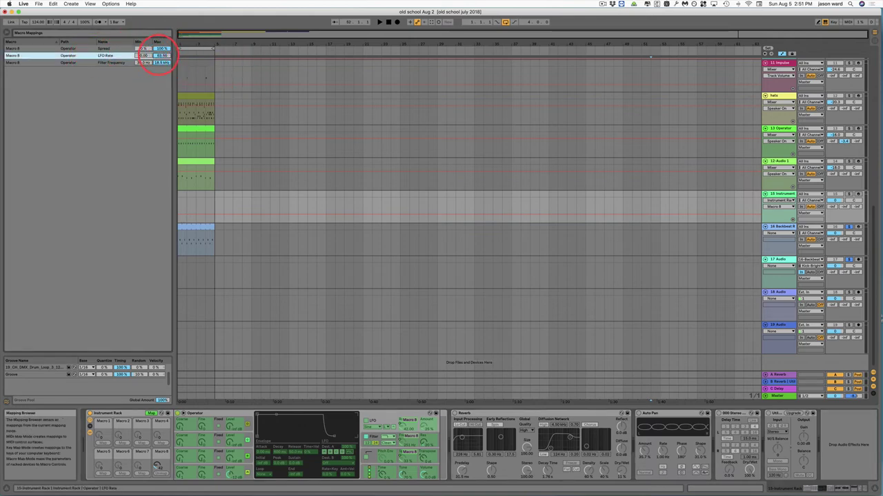
{"action": "left_click_drag", "start_coordinate": [159, 55], "coordinate": [160, 62]}
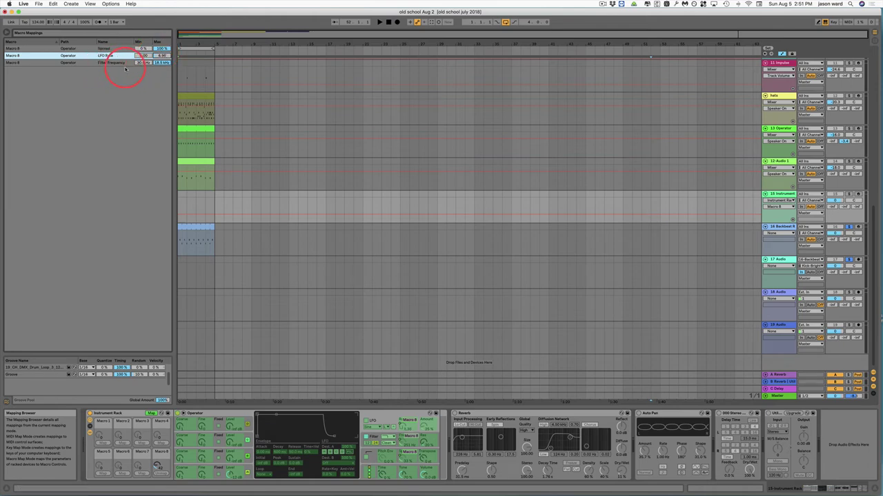
{"action": "left_click_drag", "start_coordinate": [142, 64], "coordinate": [142, 56]}
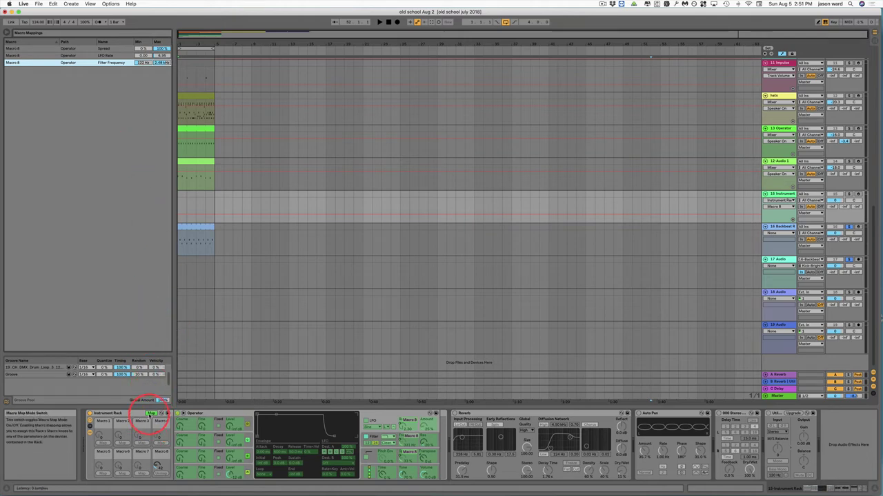
{"action": "left_click", "coordinate": [151, 414]}
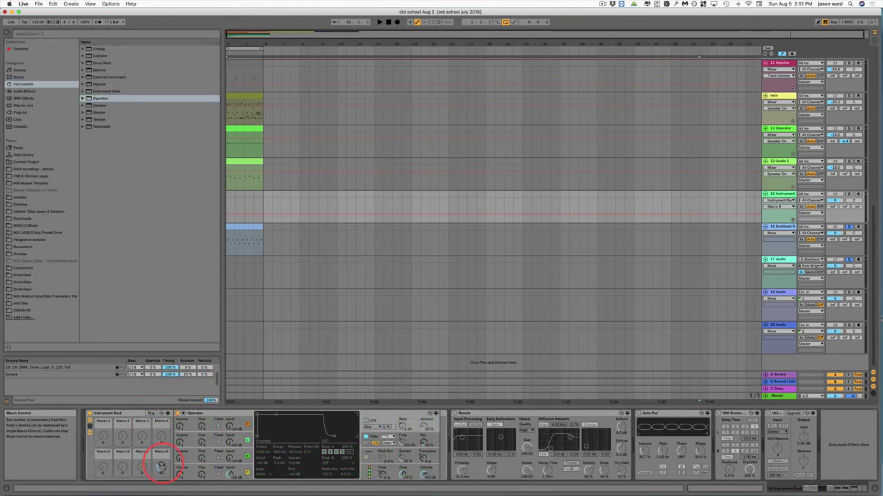
Sweep Macro 8 up and down to check how the mapped Operator parameters respond, and reopen the macro mappings
{"action": "left_click_drag", "start_coordinate": [161, 468], "coordinate": [160, 466]}
{"action": "left_click_drag", "start_coordinate": [161, 468], "coordinate": [161, 469]}
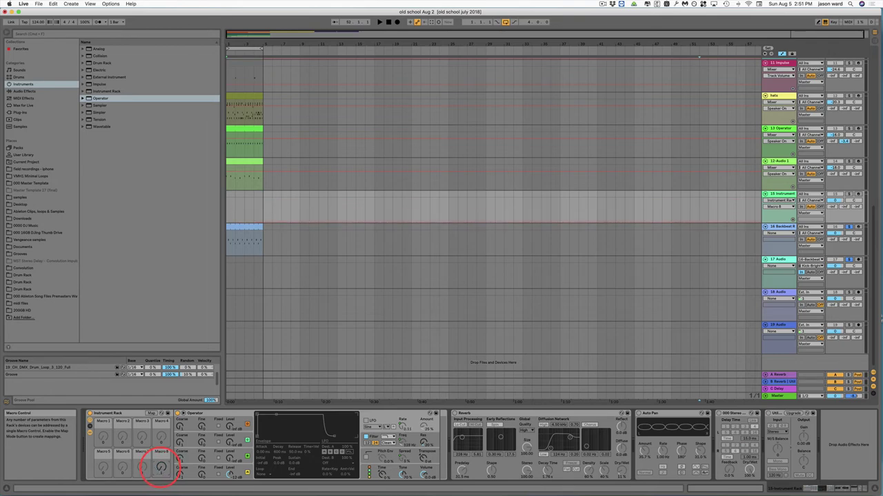
{"action": "left_click_drag", "start_coordinate": [161, 468], "coordinate": [160, 467]}
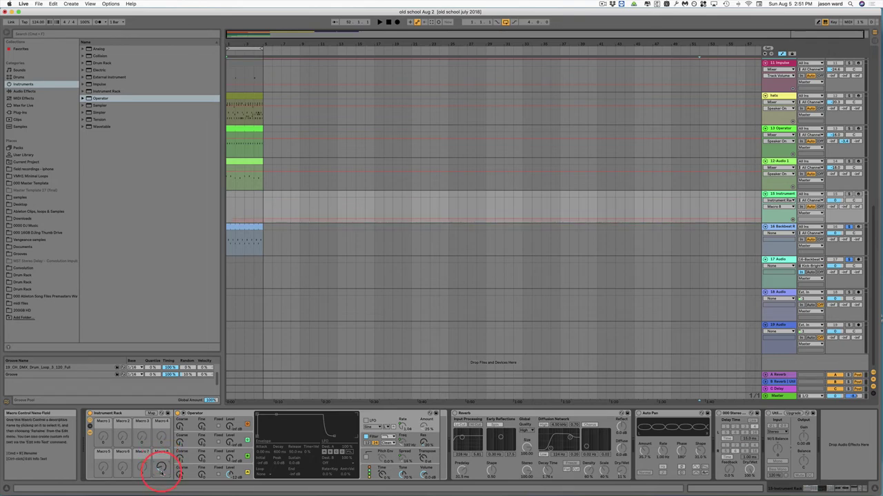
{"action": "left_click", "coordinate": [404, 432]}
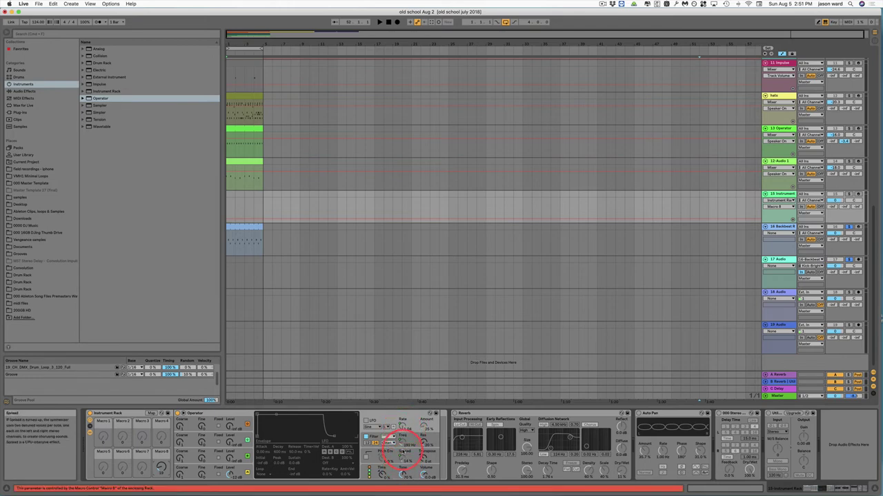
{"action": "left_click_drag", "start_coordinate": [161, 468], "coordinate": [161, 468]}
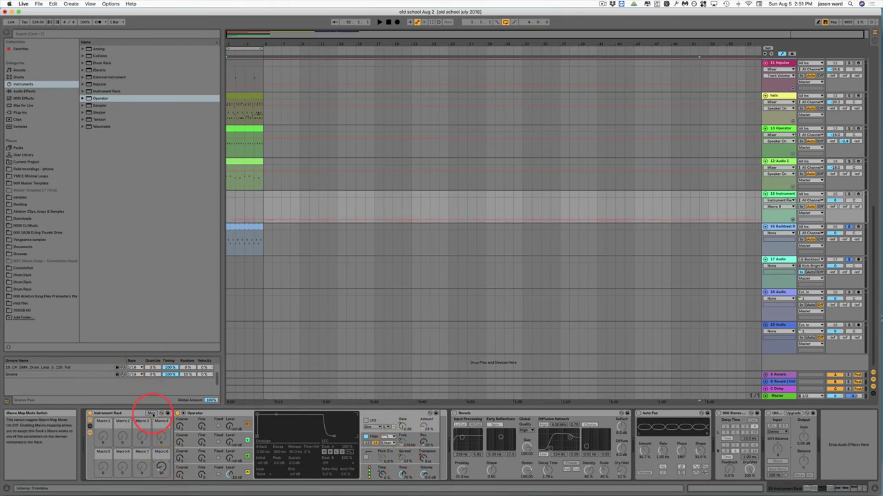
{"action": "left_click", "coordinate": [151, 414]}
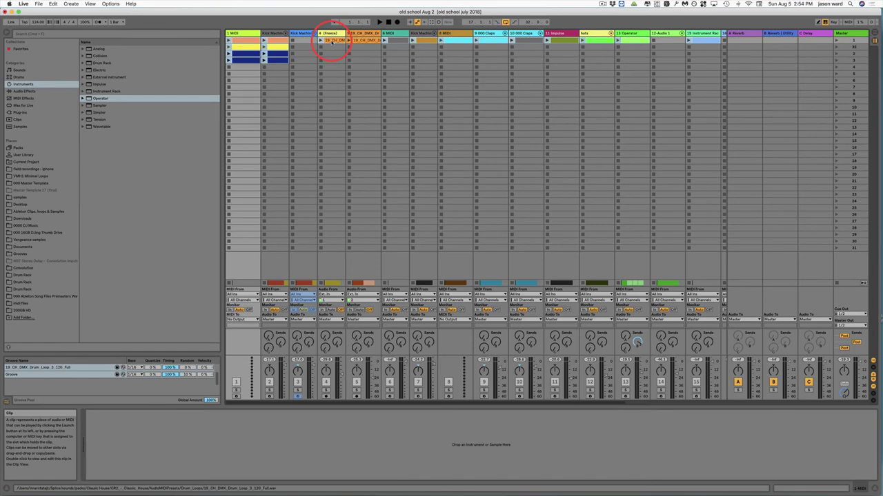
Place the Arrangement insert marker at bar 17 and start recording into the Arrangement from Session View
{"action": "key", "text": "Tab"}
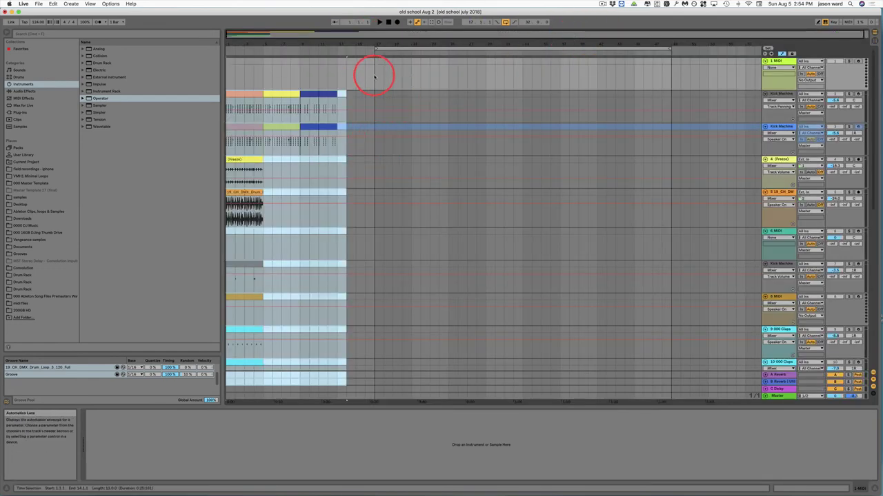
{"action": "left_click", "coordinate": [374, 76]}
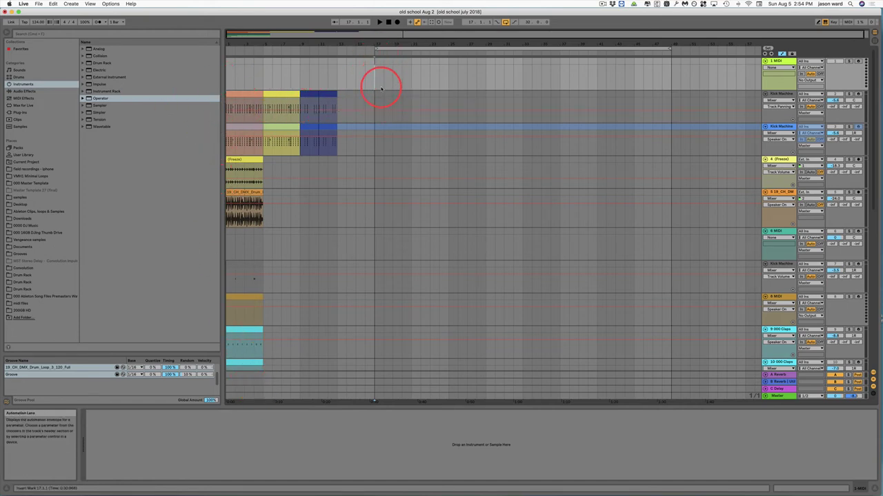
{"action": "key", "text": "Tab"}
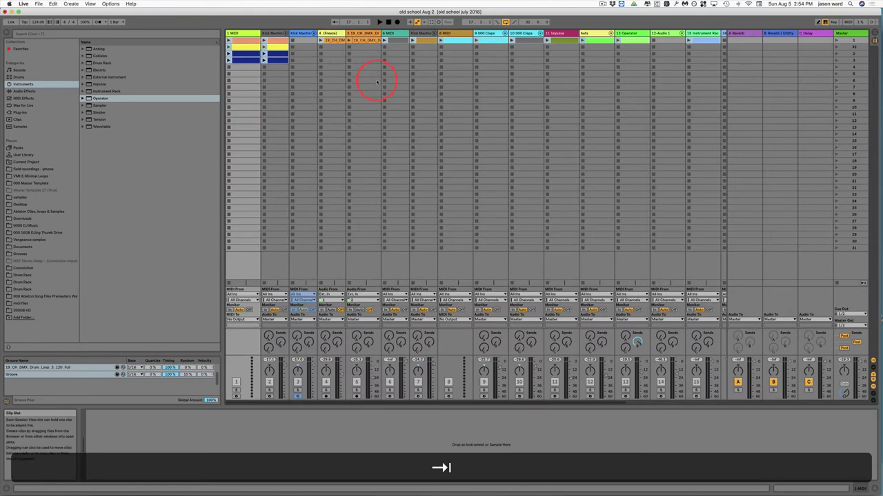
{"action": "left_click", "coordinate": [397, 22]}
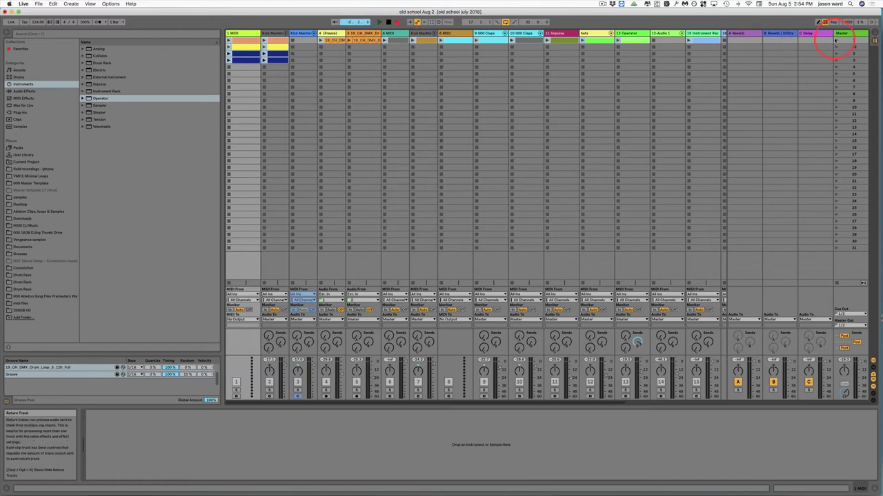
Launch scene 1 to record its clips into the Arrangement, stop the recording and return to the Arrangement
{"action": "left_click", "coordinate": [836, 40]}
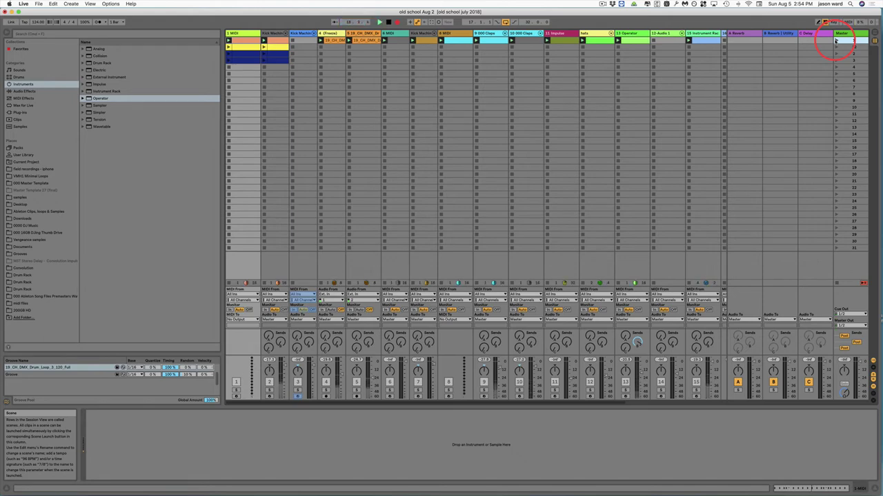
{"action": "left_click", "coordinate": [388, 22]}
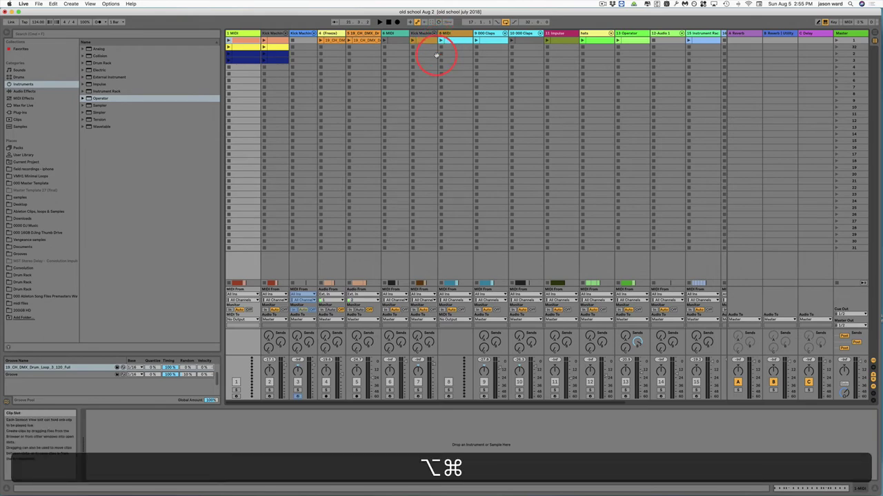
{"action": "key", "text": "alt+super+o"}
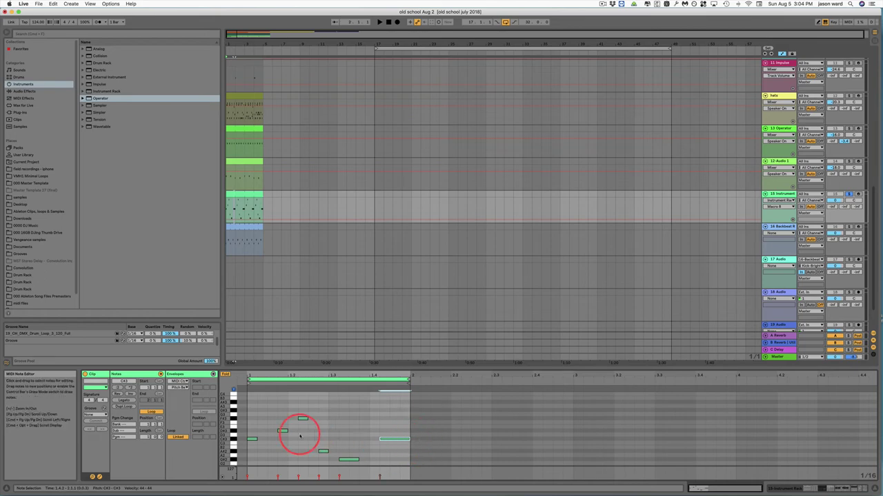
Select the final C#3 note of the 15 Instrument Rack clip and play the one-bar loop to hear it
{"action": "left_click", "coordinate": [400, 435]}
{"action": "left_click", "coordinate": [390, 440]}
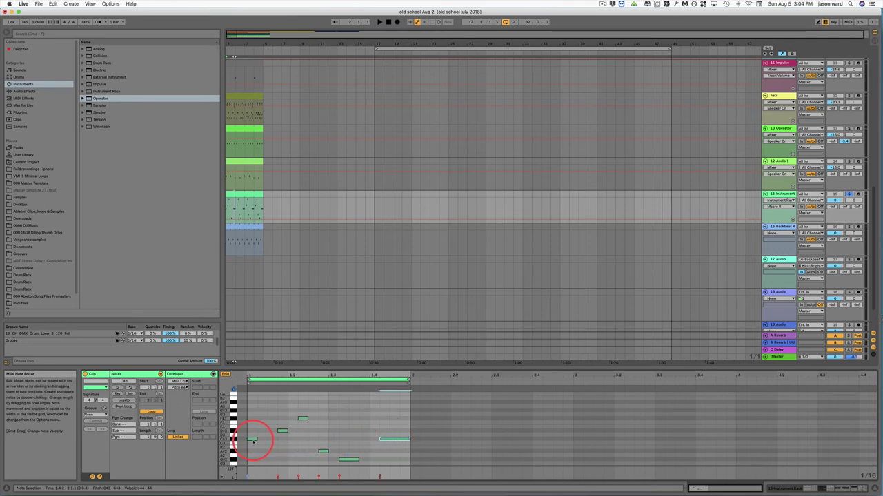
{"action": "key", "text": "space"}
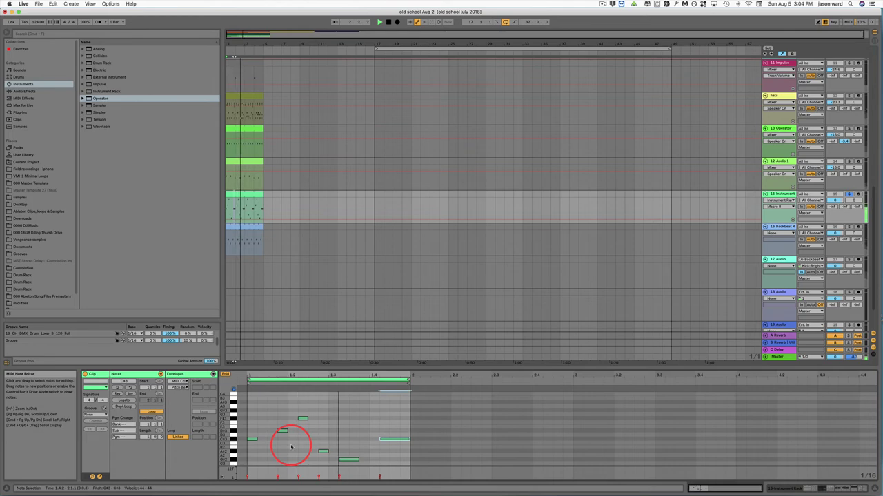
{"action": "key", "text": "space"}
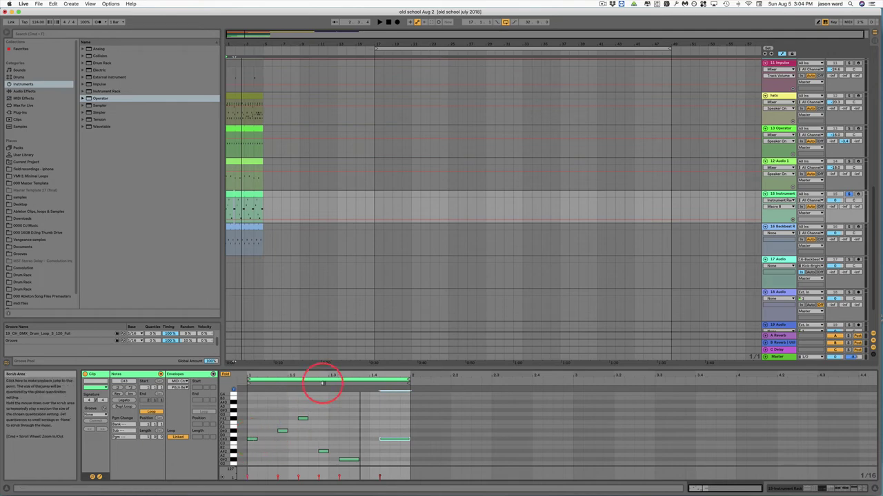
Duplicate the clip's loop to two bars and extend the C#3 note at the end of bar 1 to 2.1.2, replacing bar 2's first note
{"action": "left_click", "coordinate": [123, 407]}
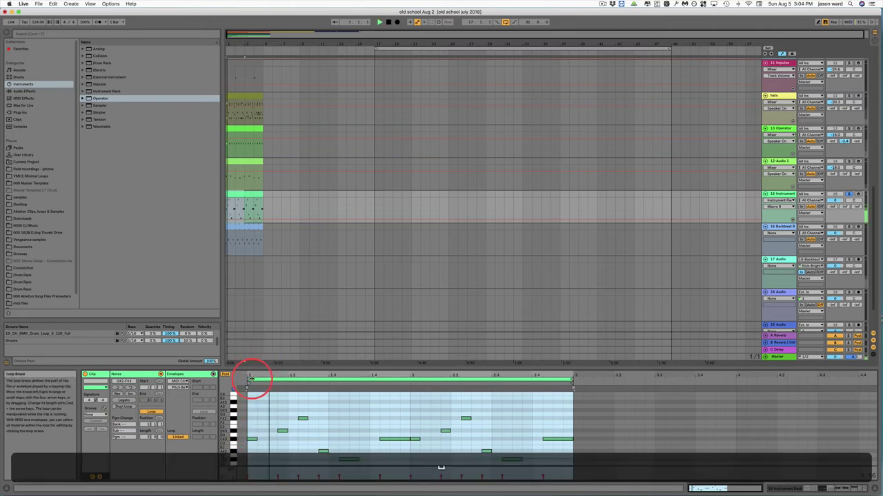
{"action": "double_click", "coordinate": [414, 438]}
{"action": "left_click_drag", "start_coordinate": [413, 438], "coordinate": [419, 440]}
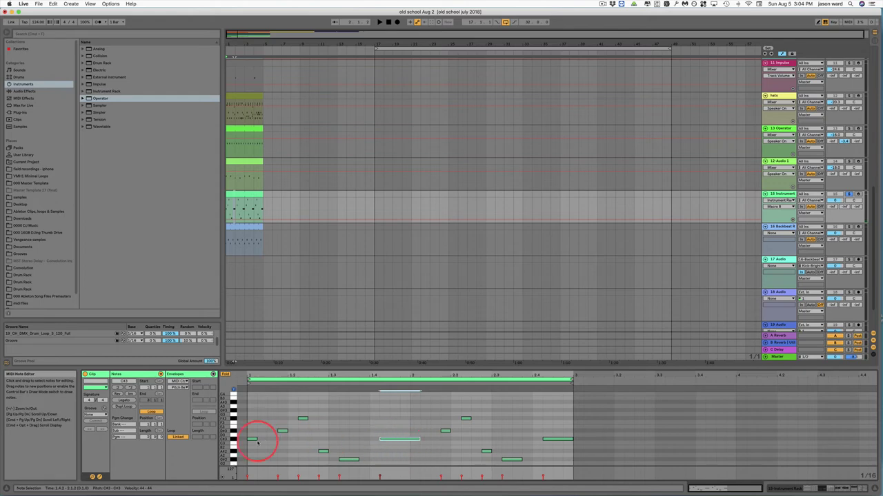
Set the clip's loop start to bar 2, lengthen the final C#3 note past the loop end to 3.1.2, and start playback
{"action": "mouse_move", "coordinate": [249, 378]}
{"action": "left_mouse_down"}
{"action": "mouse_move", "coordinate": [290, 376]}
{"action": "mouse_move", "coordinate": [247, 379]}
{"action": "left_mouse_up"}
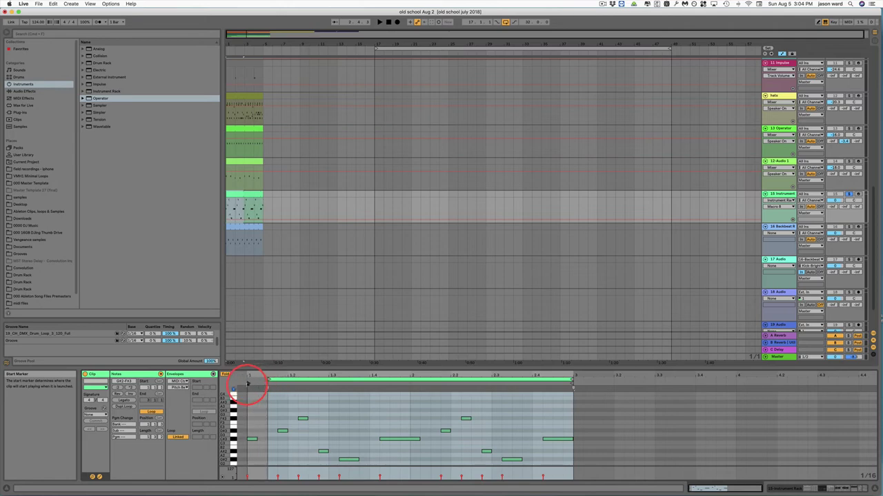
{"action": "left_click_drag", "start_coordinate": [269, 380], "coordinate": [411, 380]}
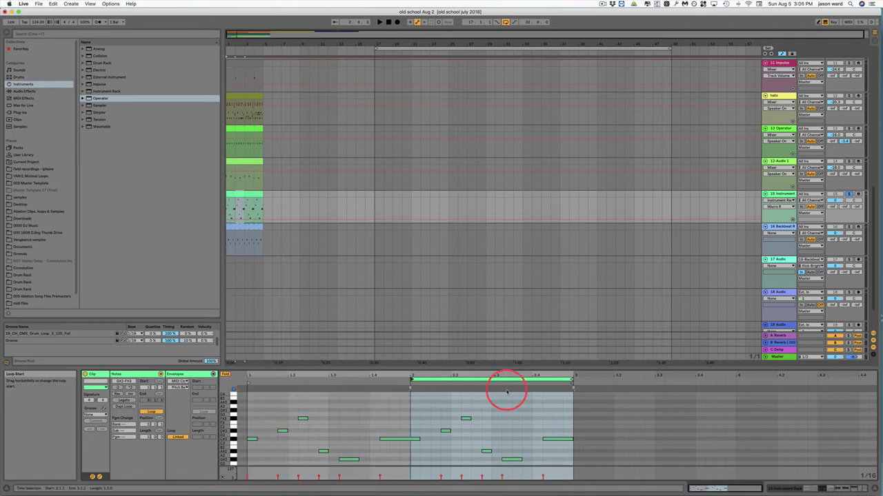
{"action": "left_click_drag", "start_coordinate": [572, 439], "coordinate": [577, 439]}
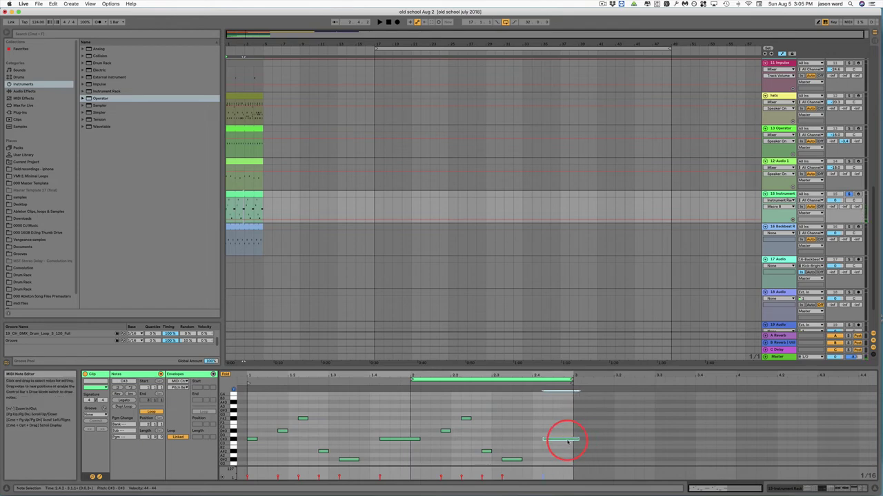
{"action": "left_click", "coordinate": [414, 439]}
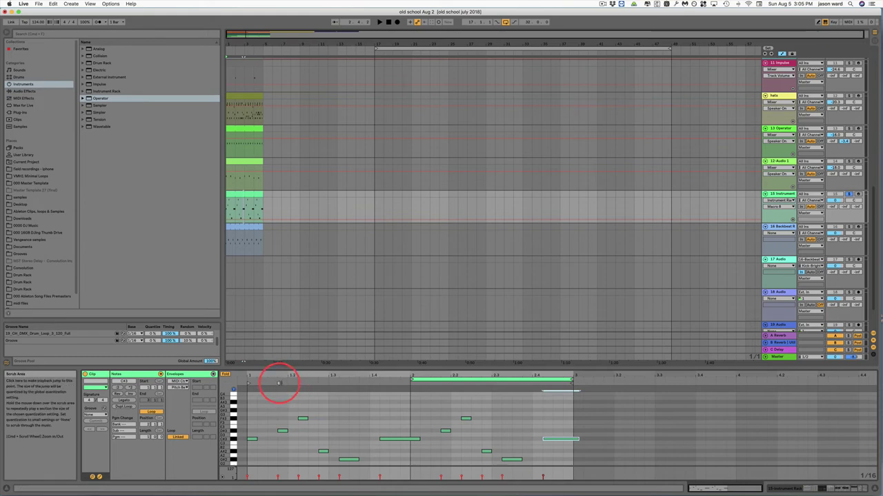
{"action": "key", "text": "space"}
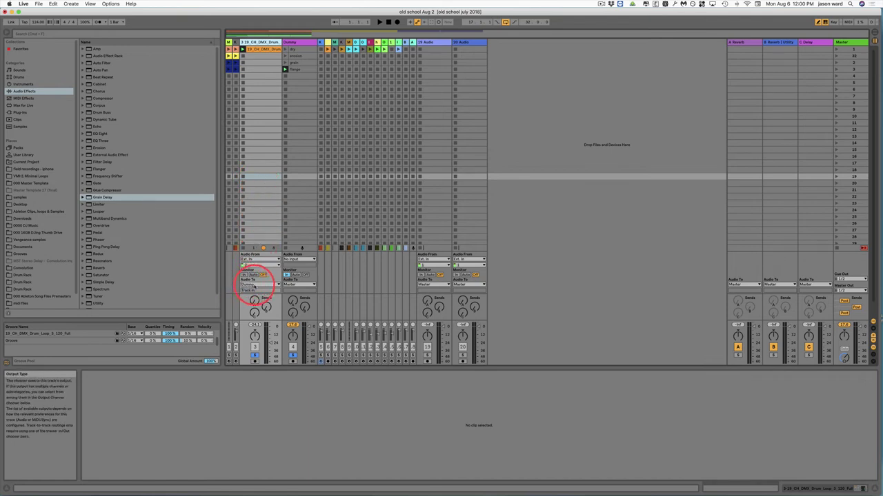
Inspect the Dummy track's dry clip and add VMH1 Minimal Loops 011.wav as a clip in the track's scene 9 slot
{"action": "left_click", "coordinate": [294, 41]}
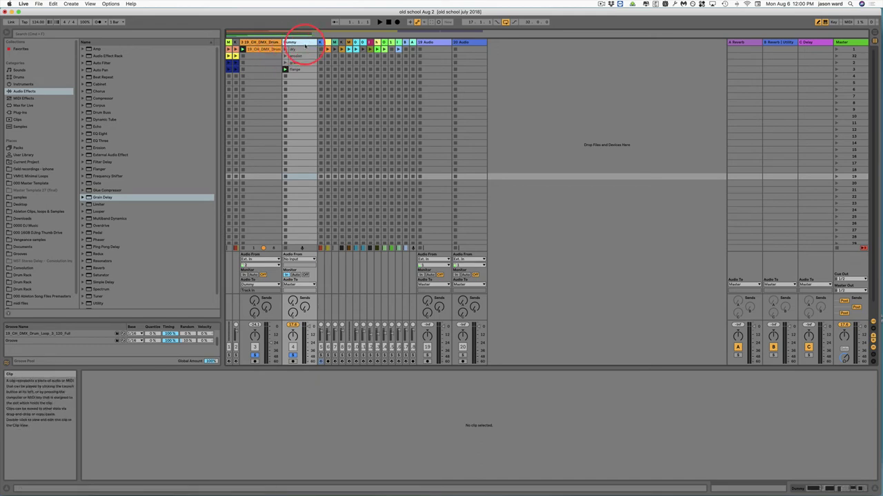
{"action": "left_click", "coordinate": [297, 49]}
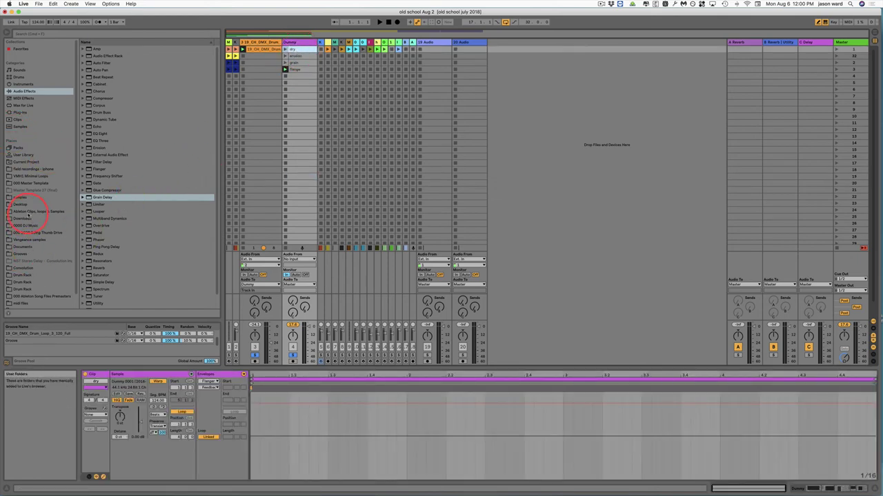
{"action": "left_click", "coordinate": [31, 176]}
{"action": "left_click", "coordinate": [115, 127]}
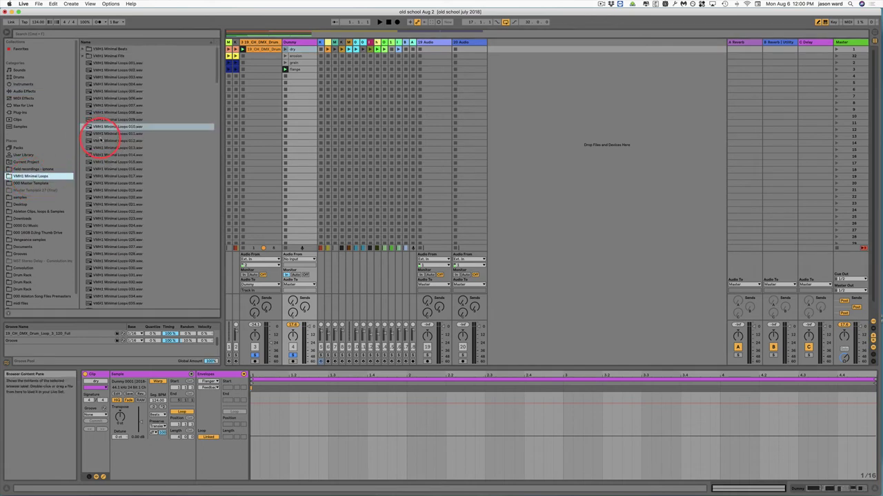
{"action": "left_click_drag", "start_coordinate": [90, 133], "coordinate": [301, 109]}
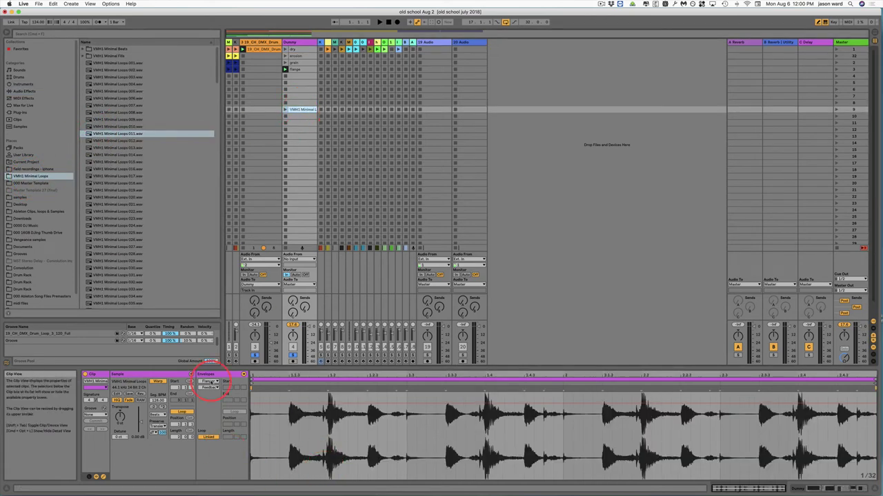
Select the loop clip's Mixer Track Volume envelope and draw the volume down to minimum at the clip's start
{"action": "left_click", "coordinate": [206, 385]}
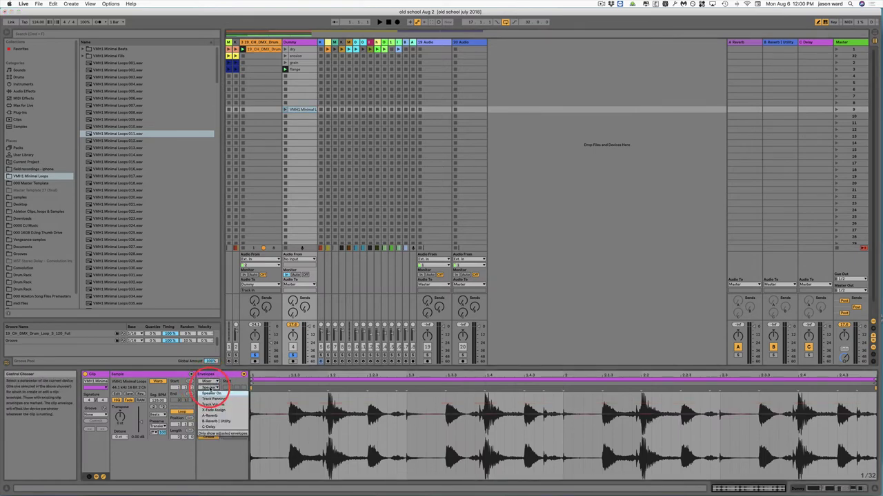
{"action": "left_click", "coordinate": [214, 405]}
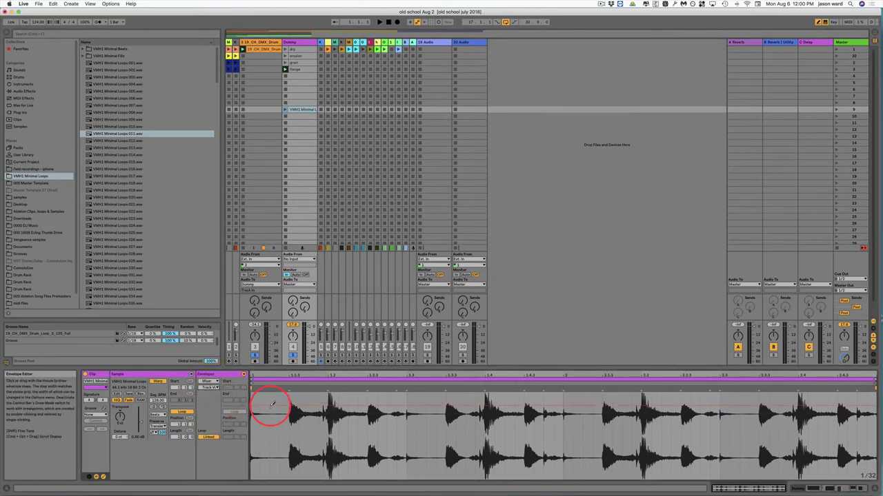
{"action": "key", "text": "b"}
{"action": "left_click_drag", "start_coordinate": [262, 410], "coordinate": [271, 474]}
{"action": "key", "text": "b"}
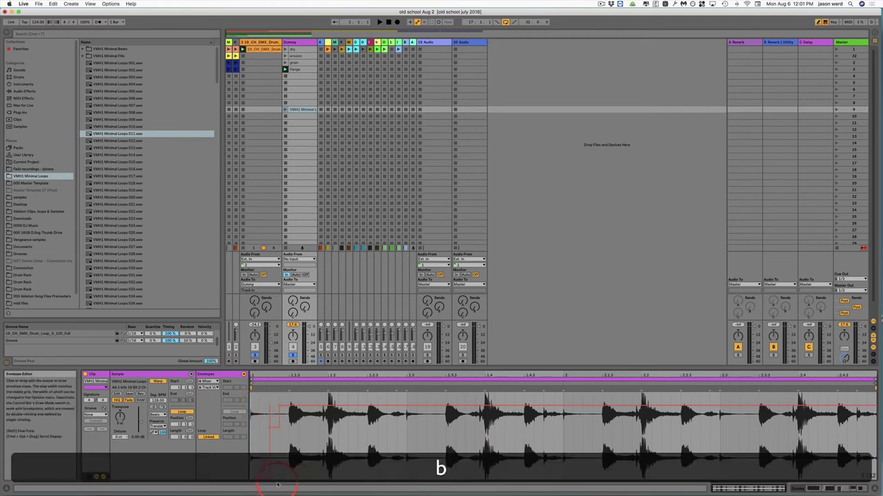
{"action": "left_click", "coordinate": [301, 109]}
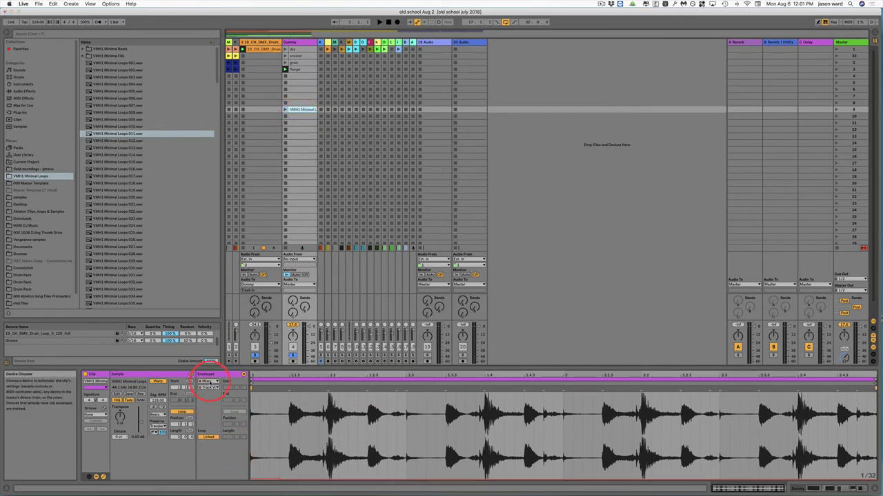
Check which effects are on the Dummy track and show the loop clip's Grain Delay Dry/Wet envelope
{"action": "left_click", "coordinate": [208, 382]}
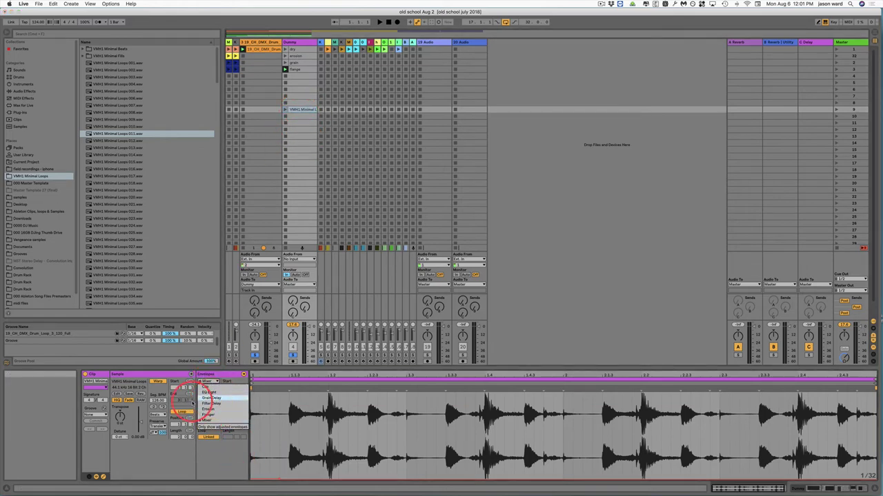
{"action": "left_click", "coordinate": [303, 42]}
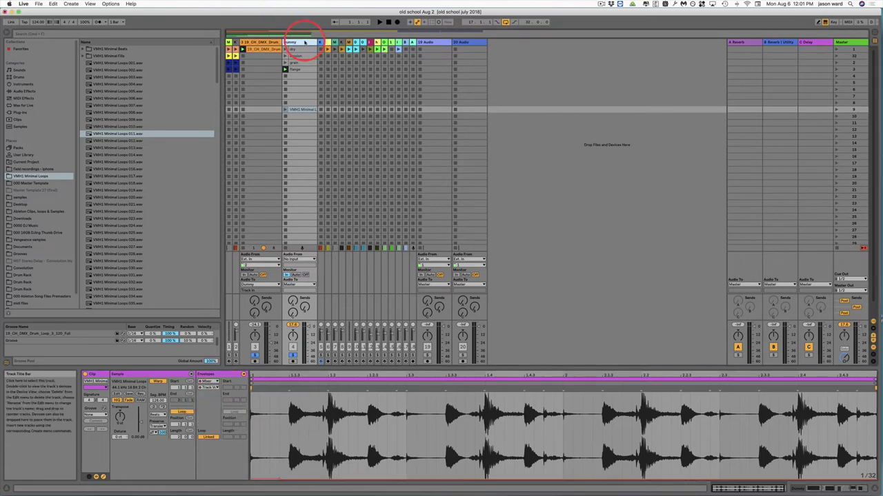
{"action": "double_click", "coordinate": [298, 42]}
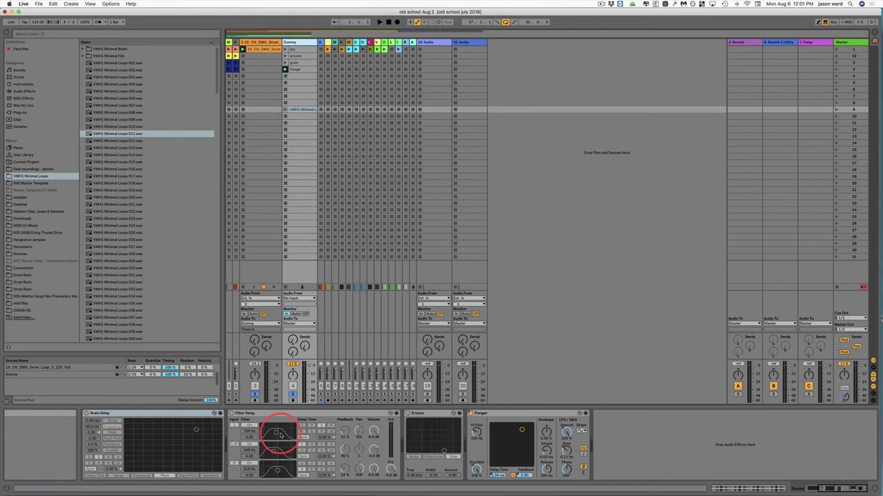
{"action": "left_click", "coordinate": [300, 110]}
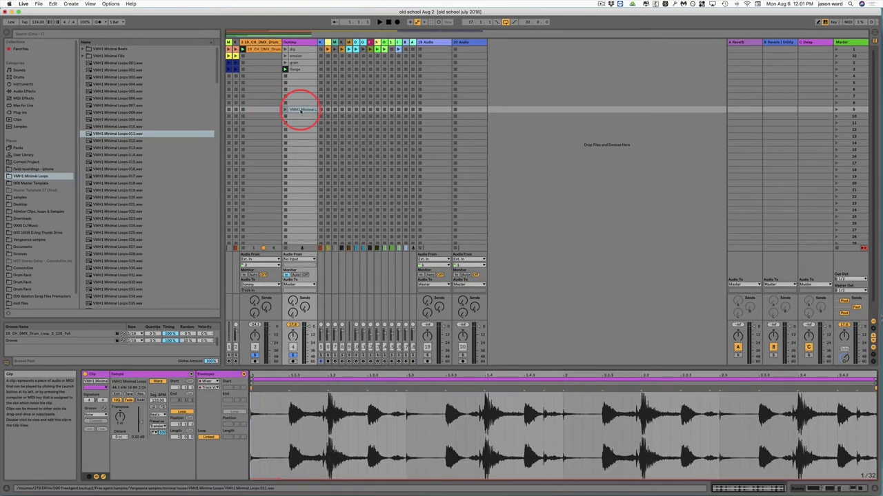
{"action": "left_click", "coordinate": [206, 382]}
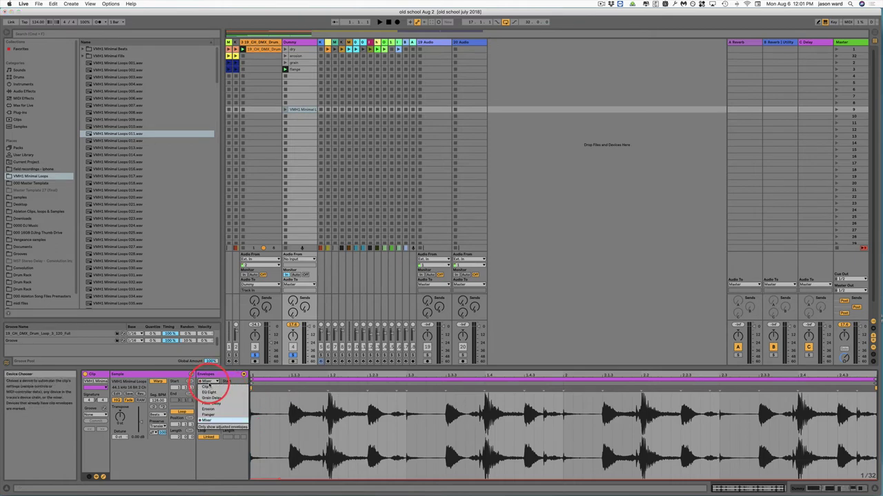
{"action": "left_click", "coordinate": [211, 399]}
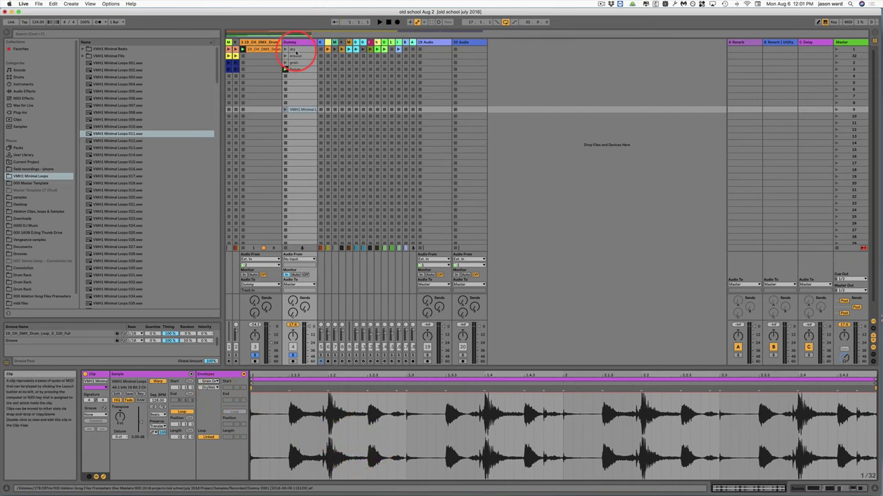
Duplicate the loop clip three times in the Dummy track, filling scenes 10 to 12
{"action": "left_click", "coordinate": [302, 110]}
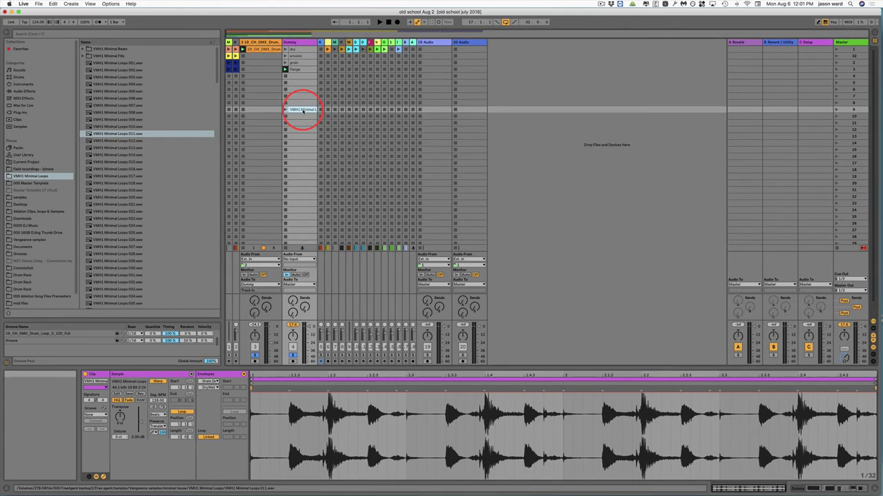
{"action": "key", "text": "super+d"}
{"action": "key", "text": "super+d"}
{"action": "key", "text": "super+d"}
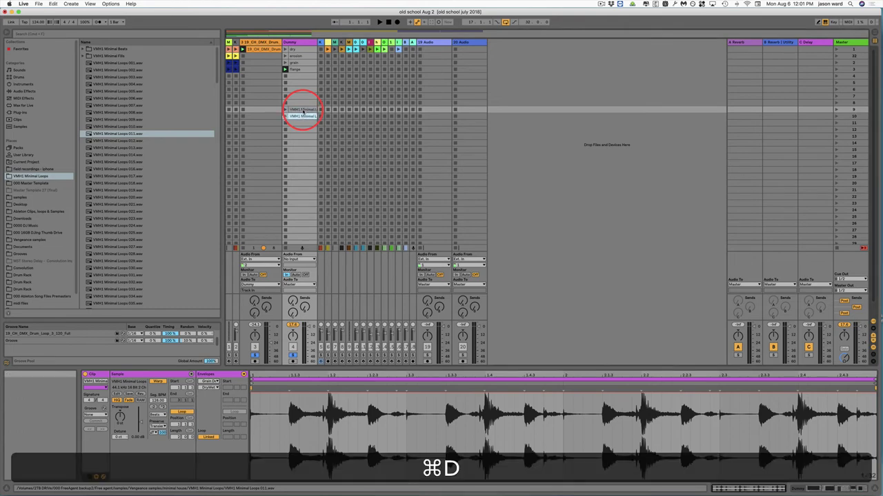
{"action": "key", "text": "Down"}
{"action": "key", "text": "Down"}
{"action": "key", "text": "Down"}
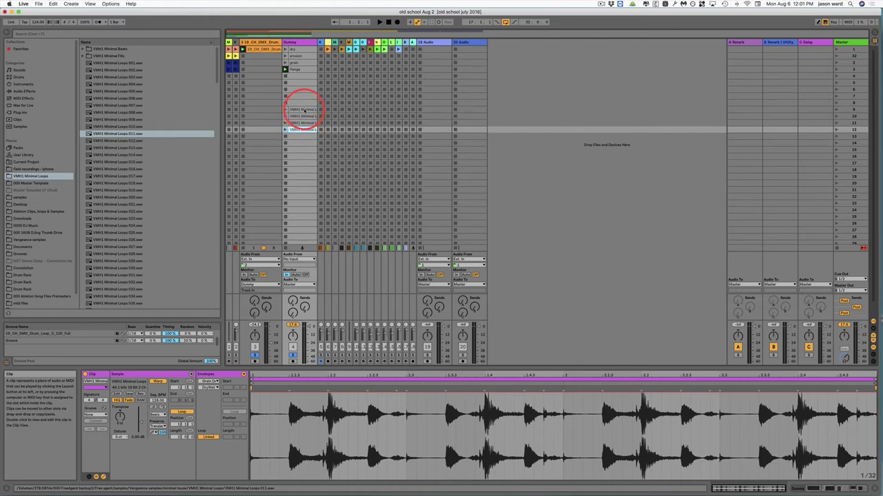
Delete the four Minimal Loops clips in scenes 9 to 12 of the Dummy track
{"action": "left_click", "coordinate": [302, 109]}
{"action": "left_click", "coordinate": [307, 130], "text": "shift"}
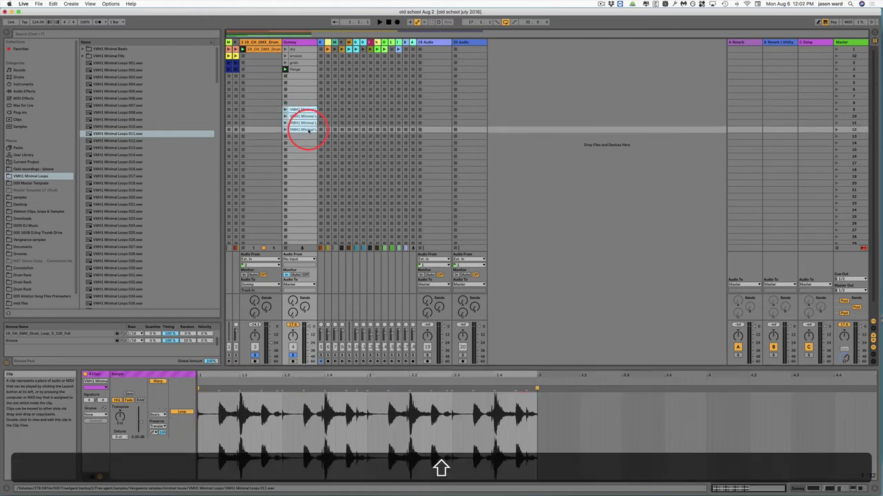
{"action": "key", "text": "shift+BackSpace"}
Inspect the Dummy track's dry clip and show the erosion clip's Erosion Width envelope
{"action": "left_click", "coordinate": [299, 50]}
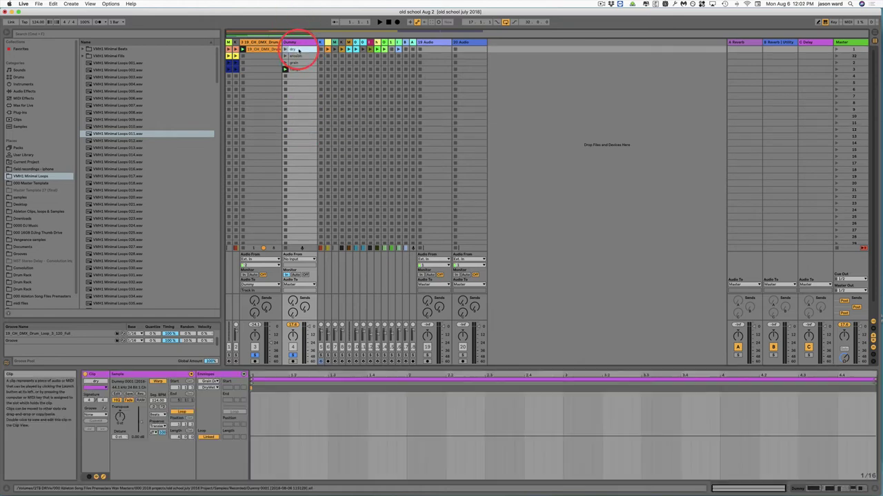
{"action": "left_click", "coordinate": [297, 57]}
{"action": "left_click", "coordinate": [269, 50]}
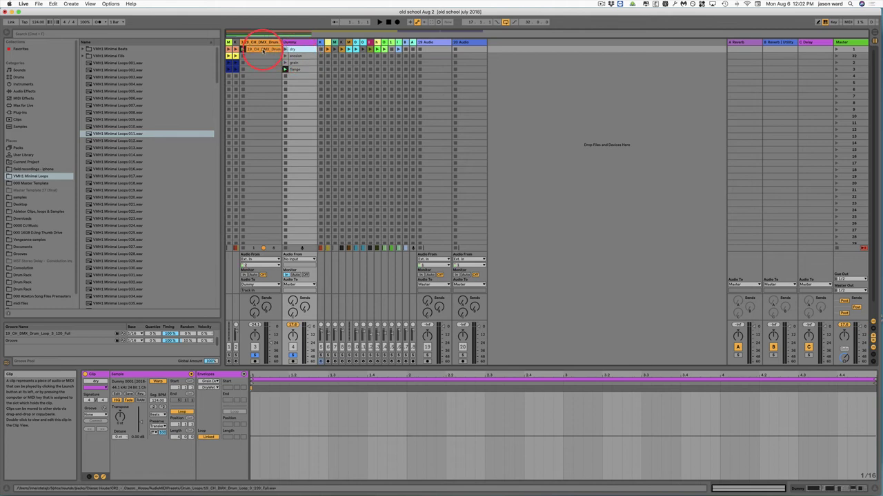
{"action": "left_click", "coordinate": [295, 56]}
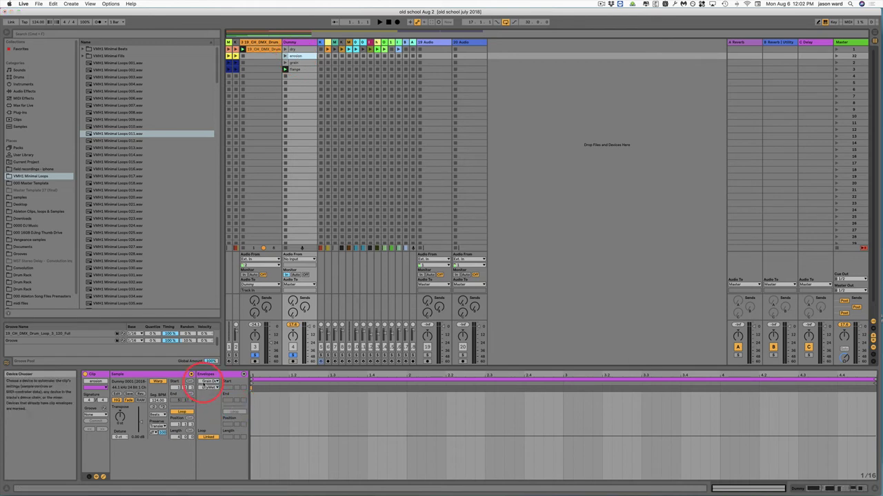
{"action": "left_click", "coordinate": [206, 384]}
{"action": "left_click", "coordinate": [207, 408]}
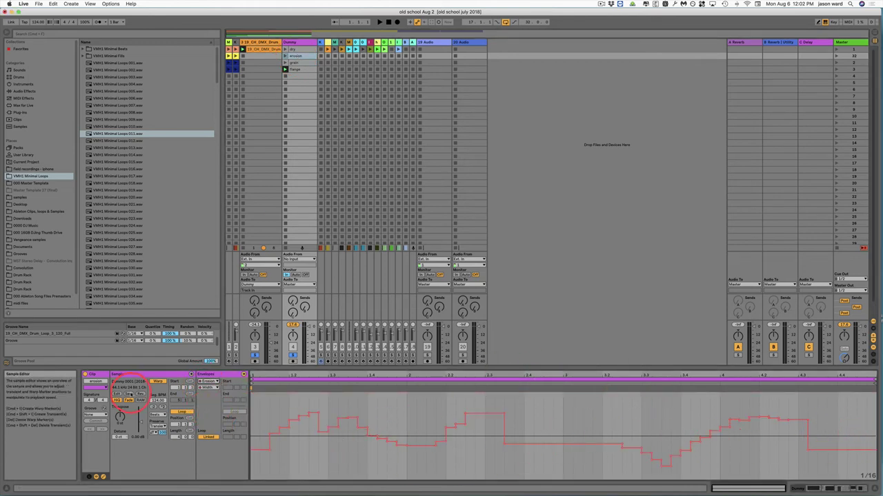
Show the erosion clip's Erosion Frequency envelope and the grain clip's Grain Delay Dry/Wet envelope
{"action": "left_click", "coordinate": [208, 388]}
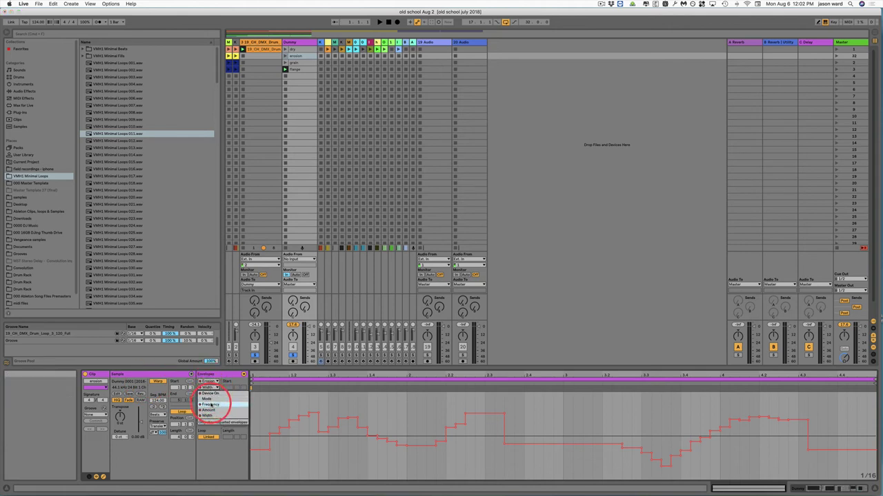
{"action": "left_click", "coordinate": [210, 405]}
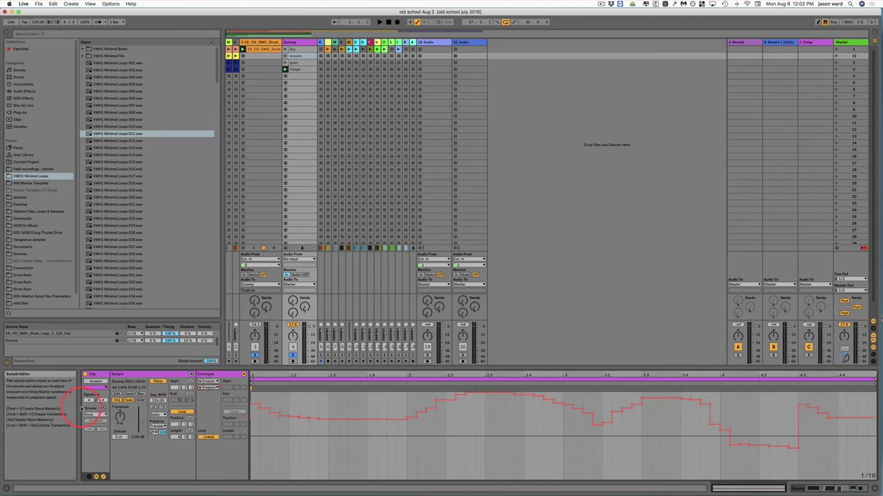
{"action": "left_click", "coordinate": [294, 63]}
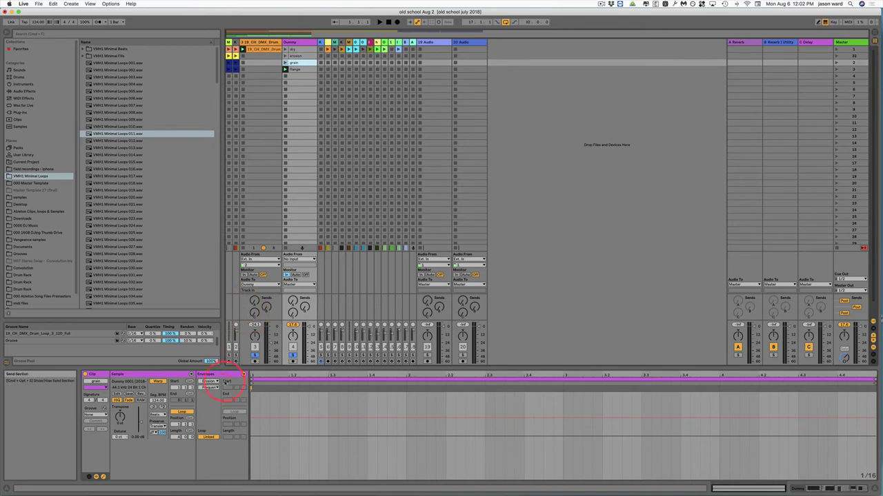
{"action": "left_click", "coordinate": [207, 381]}
{"action": "left_click", "coordinate": [211, 392]}
{"action": "left_click", "coordinate": [208, 387]}
{"action": "left_click", "coordinate": [211, 412]}
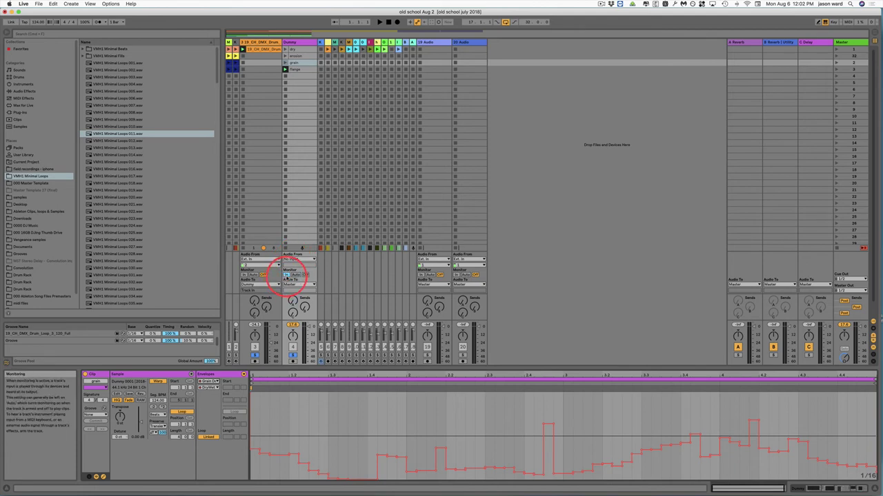
Play the Dummy track's dry, erosion, grain and flange clips in turn over the drum loop
{"action": "left_click", "coordinate": [286, 274]}
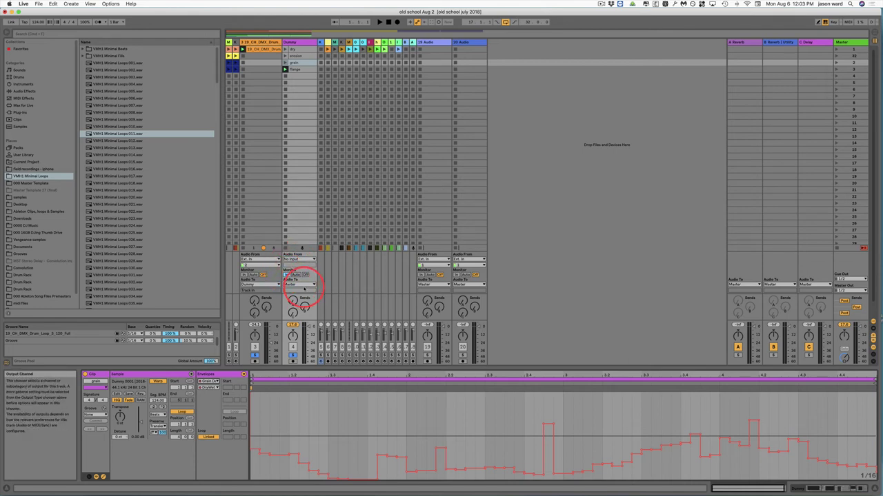
{"action": "left_click", "coordinate": [284, 49]}
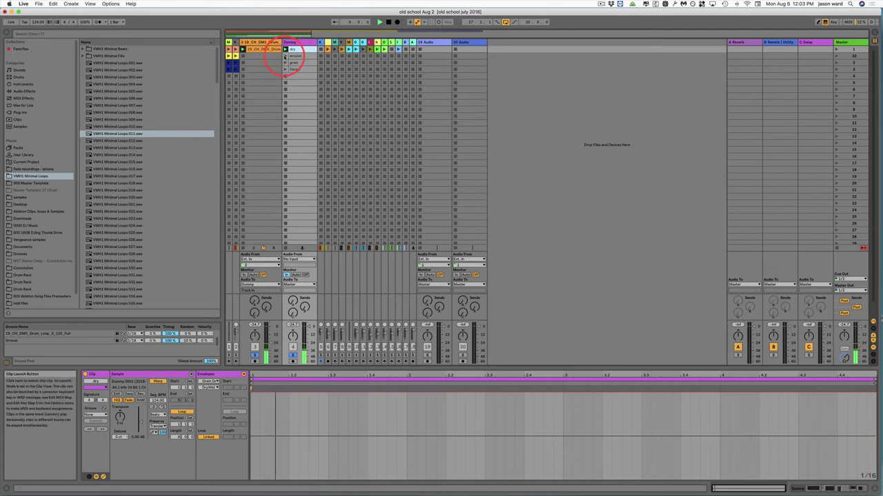
{"action": "left_click", "coordinate": [288, 57]}
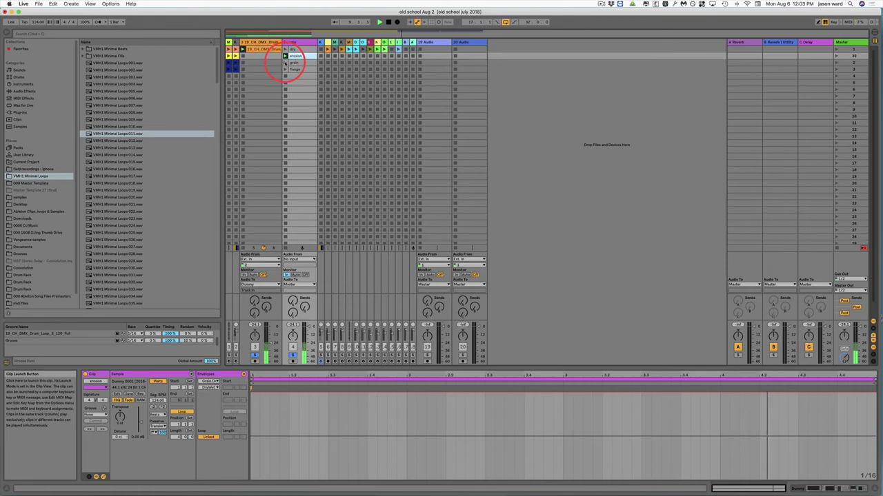
{"action": "left_click", "coordinate": [287, 62]}
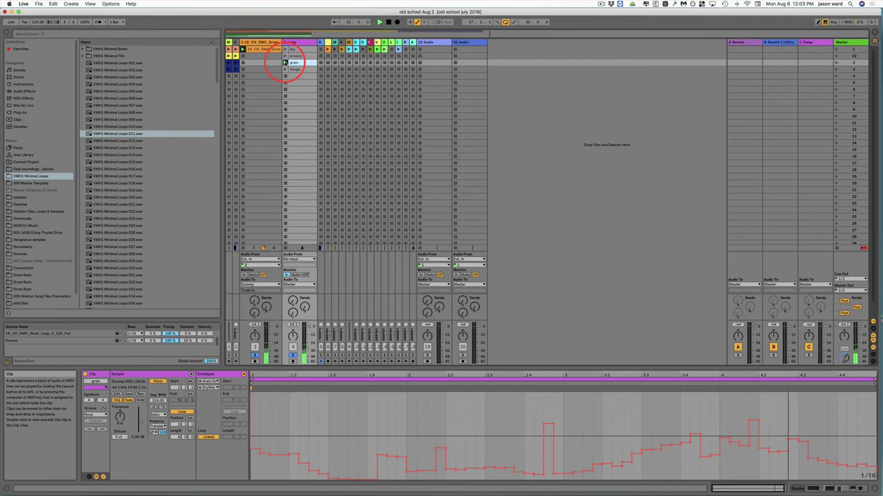
{"action": "left_click", "coordinate": [284, 69]}
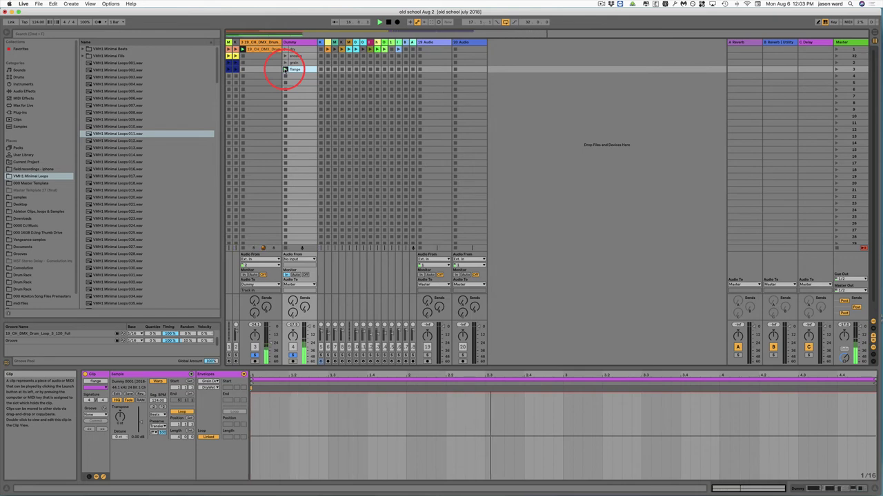
{"action": "left_click", "coordinate": [285, 69]}
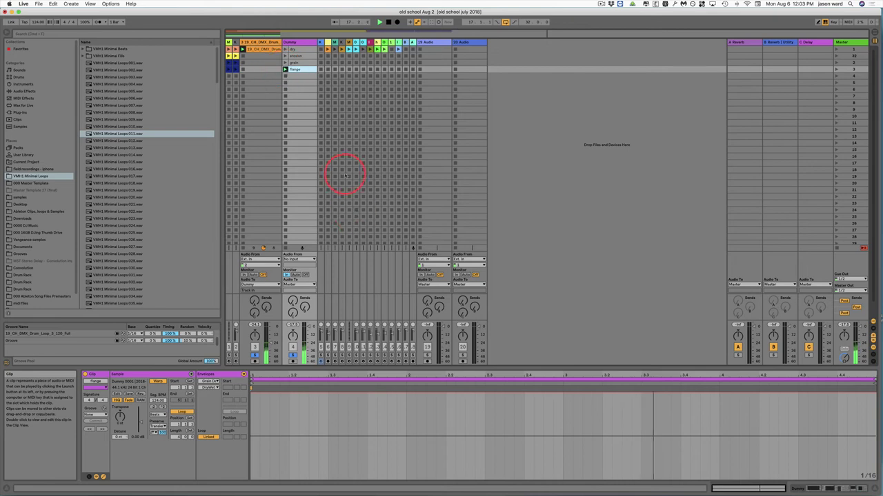
Show the flange clip's Flanger Feedback envelope, relaunch the dry clip and stop playback
{"action": "left_click", "coordinate": [209, 382]}
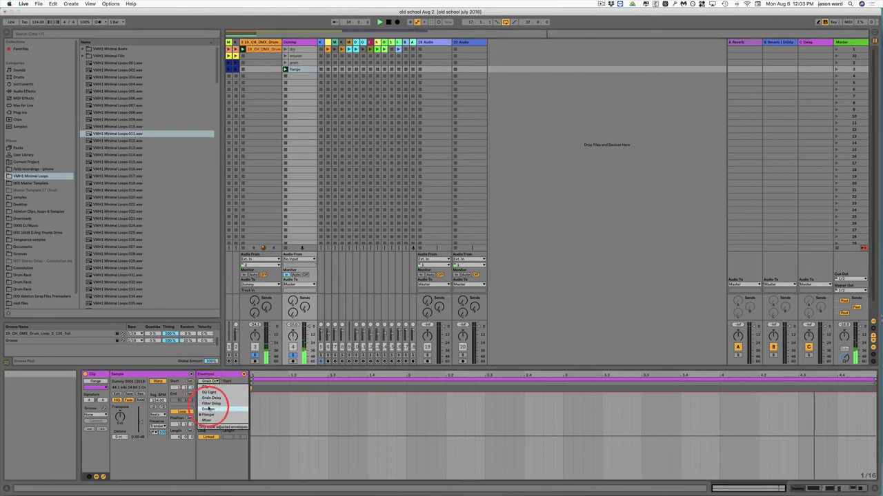
{"action": "left_click", "coordinate": [209, 414]}
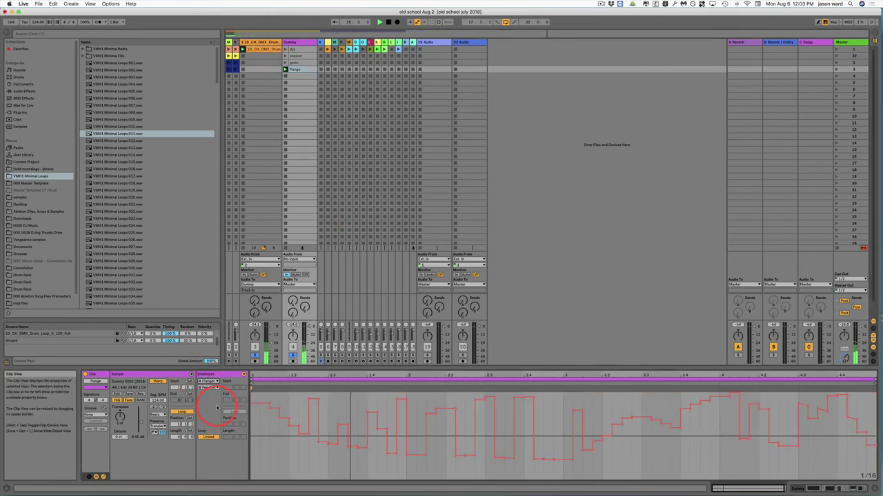
{"action": "left_click", "coordinate": [285, 49]}
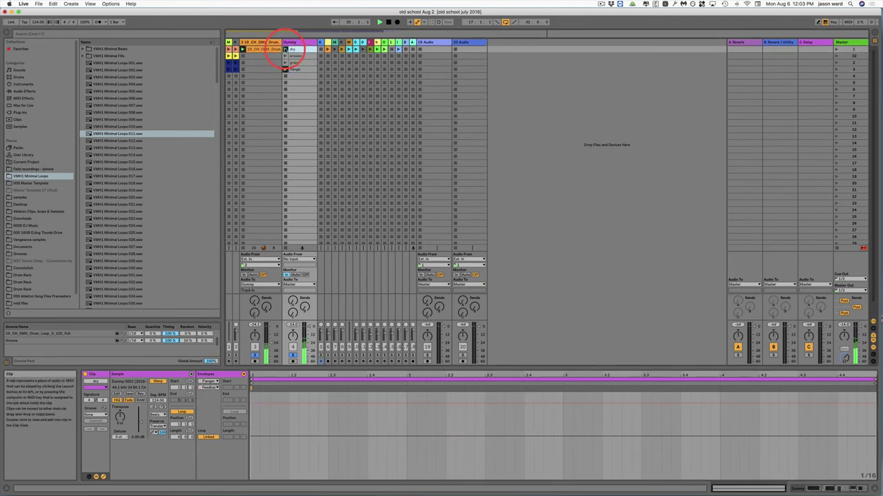
{"action": "key", "text": "space"}
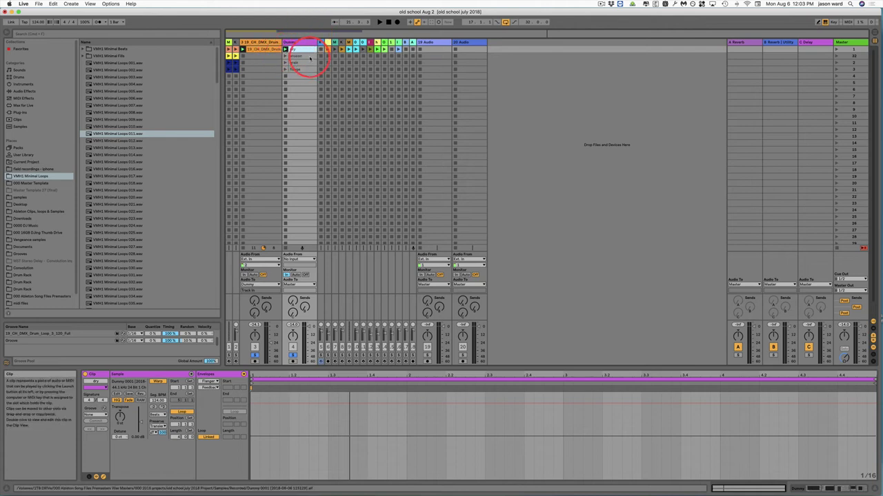
{"action": "left_click", "coordinate": [300, 56]}
{"action": "left_click", "coordinate": [300, 63]}
{"action": "left_click", "coordinate": [300, 70]}
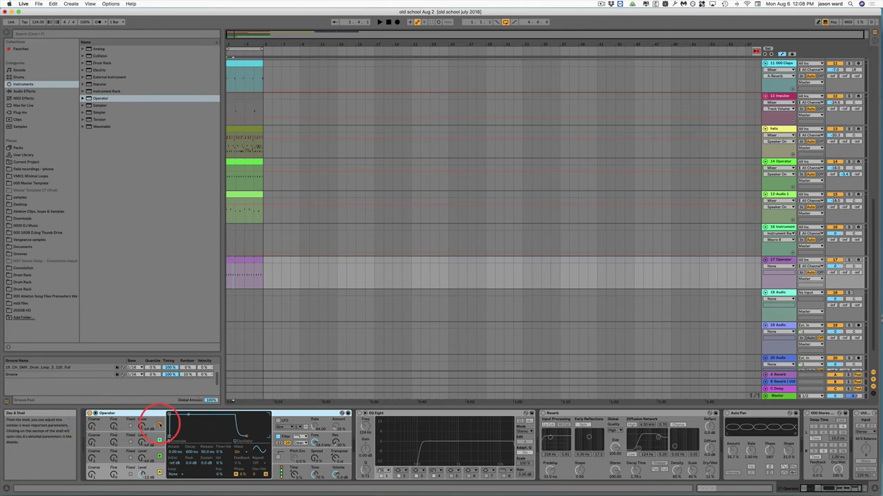
Turn off oscillators D, C and B in track 17's Operator and switch oscillator A to fixed frequency
{"action": "left_click", "coordinate": [159, 457]}
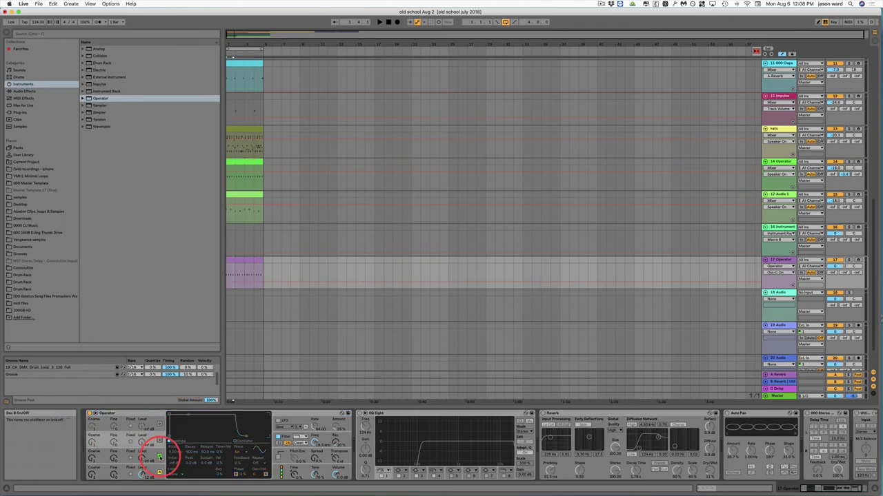
{"action": "left_click", "coordinate": [160, 456]}
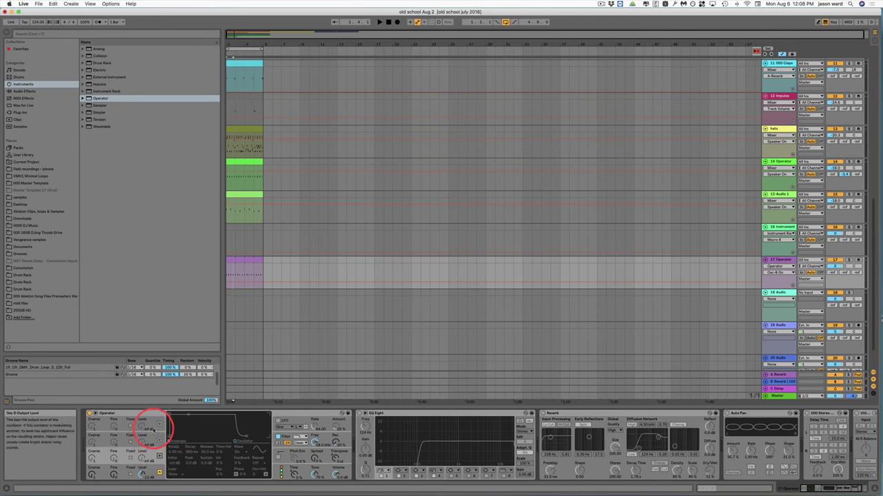
{"action": "left_click", "coordinate": [141, 473]}
{"action": "left_click", "coordinate": [114, 473]}
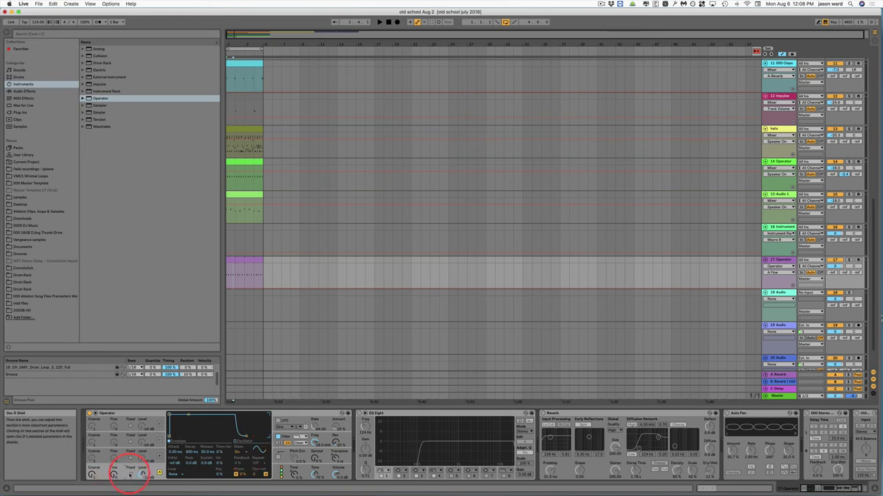
{"action": "left_click", "coordinate": [130, 475]}
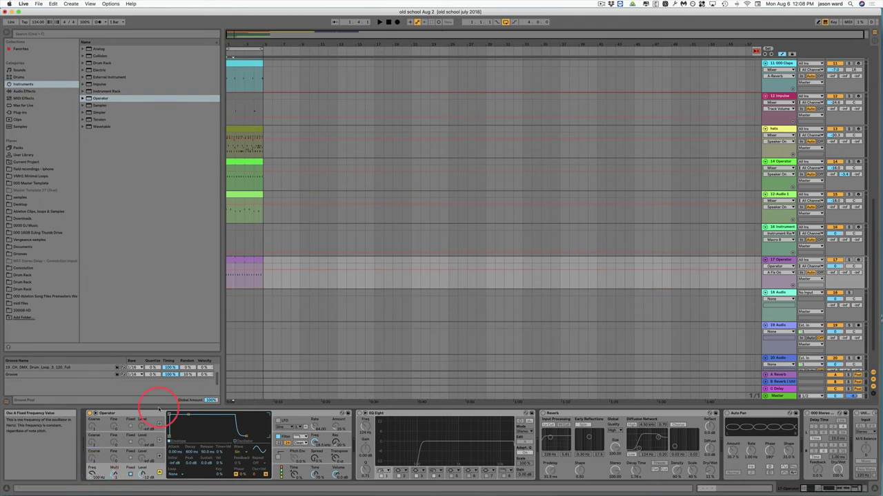
Audition the Operator track and shorten oscillator A's volume envelope decay to about 168 ms with no sustain
{"action": "left_click", "coordinate": [242, 256]}
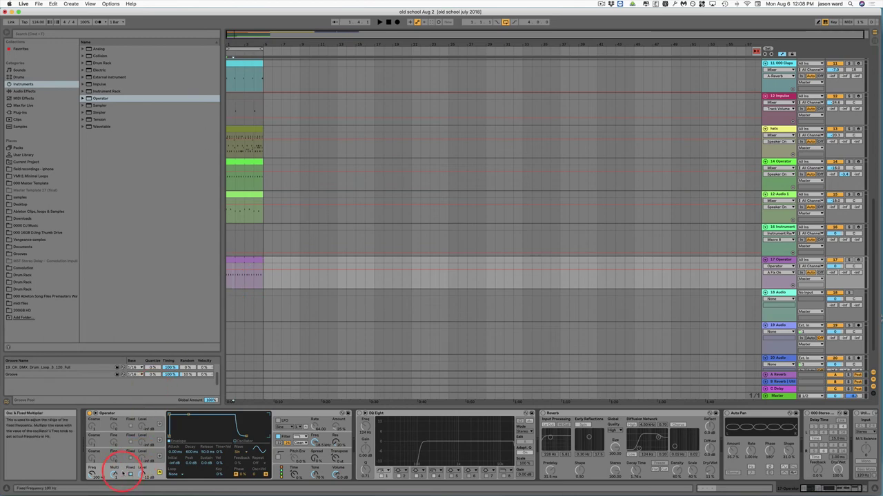
{"action": "key", "text": "space"}
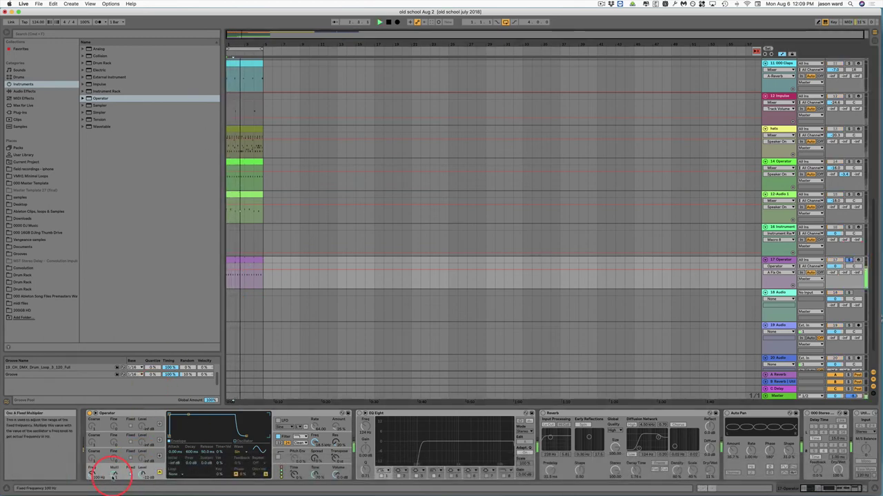
{"action": "key", "text": "space"}
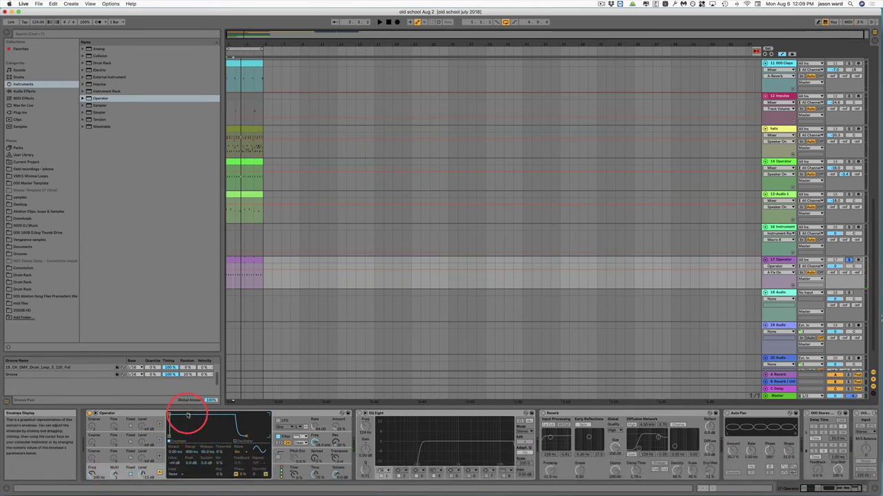
{"action": "key", "text": "space"}
{"action": "left_click_drag", "start_coordinate": [187, 416], "coordinate": [167, 459]}
Set oscillator A's fixed frequency to about 79.8 Hz while listening to the loop
{"action": "left_click", "coordinate": [92, 471]}
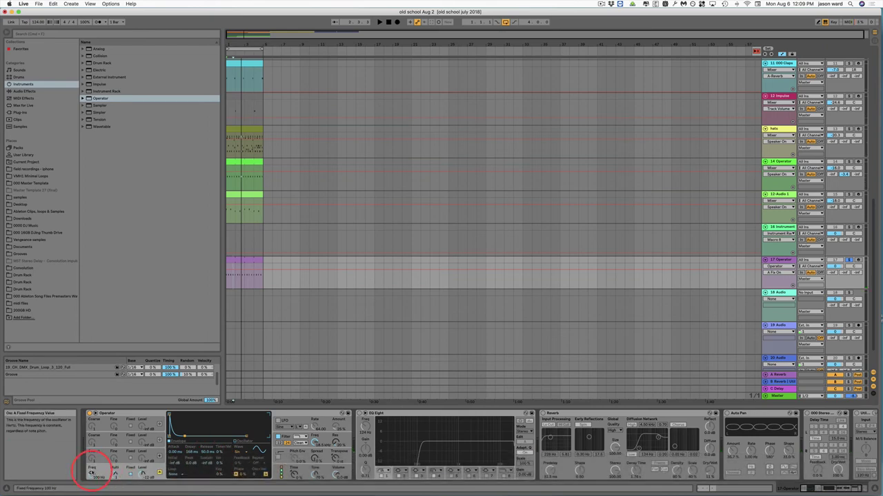
{"action": "left_click_drag", "start_coordinate": [94, 471], "coordinate": [90, 474]}
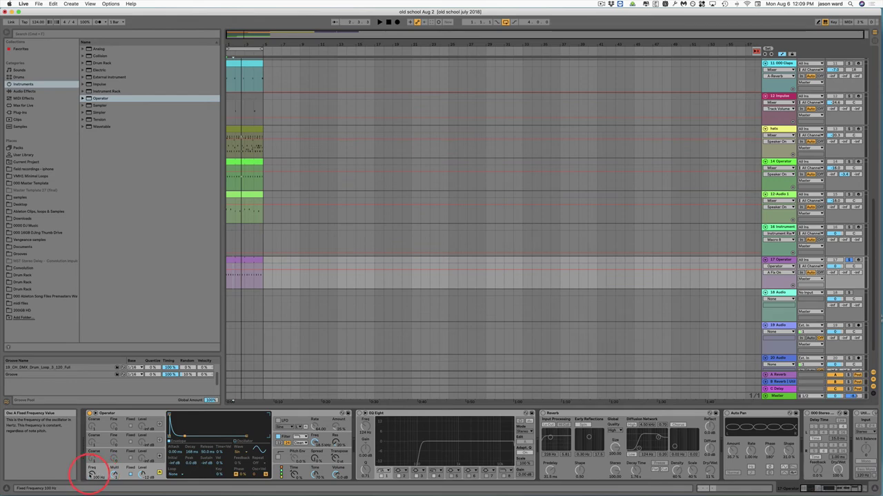
{"action": "key", "text": "space"}
{"action": "left_click_drag", "start_coordinate": [92, 475], "coordinate": [92, 477]}
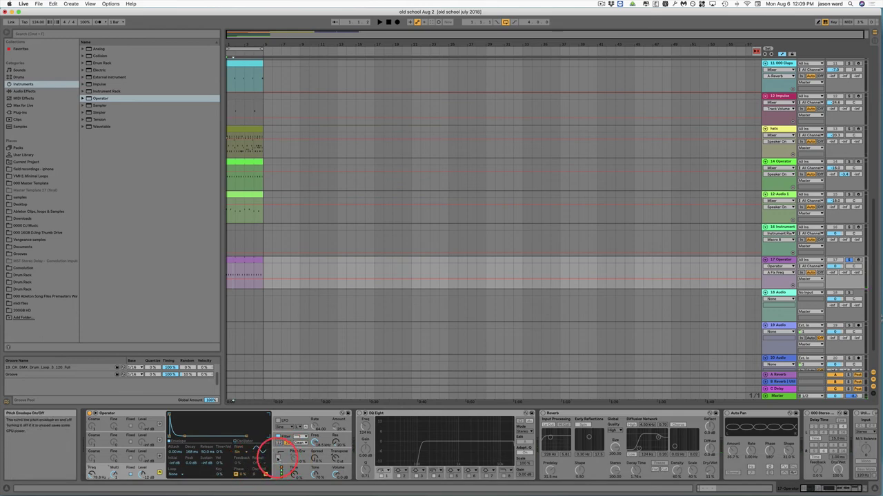
Enable Operator's pitch envelope, shape it with a +44 st peak, and set its amount to 100%
{"action": "left_click", "coordinate": [278, 458]}
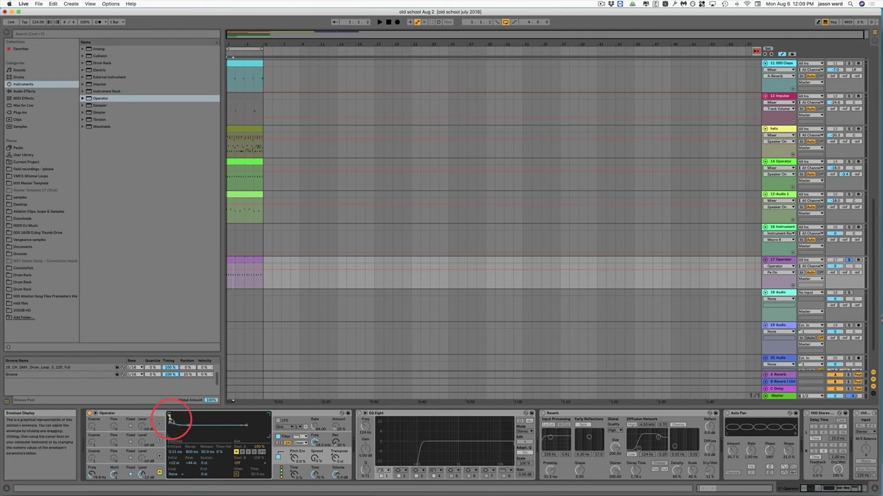
{"action": "left_click_drag", "start_coordinate": [170, 419], "coordinate": [189, 426]}
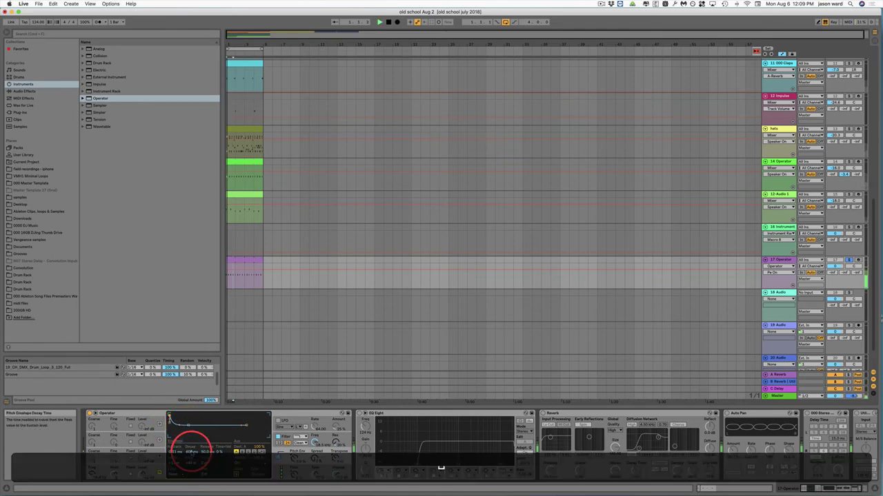
{"action": "left_click_drag", "start_coordinate": [295, 458], "coordinate": [296, 456]}
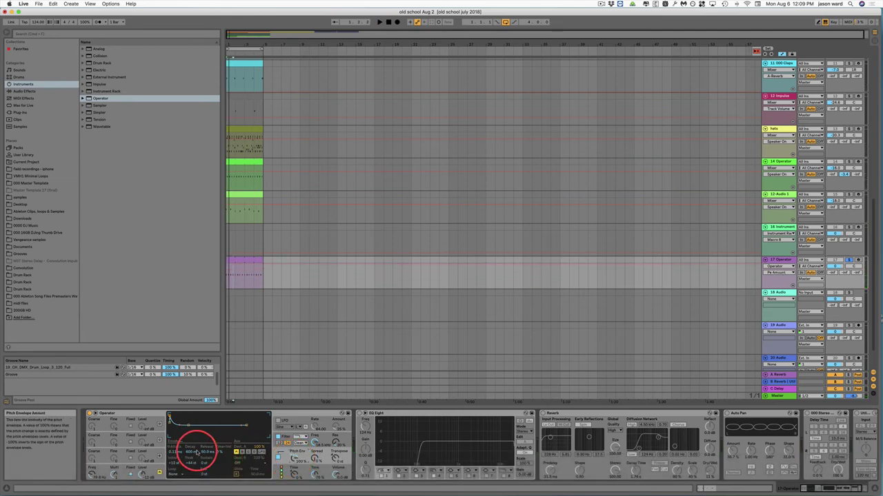
Shorten the pitch envelope's decay to about 28 ms and set its amount to 56% while auditioning the loop
{"action": "key", "text": "space"}
{"action": "left_click_drag", "start_coordinate": [186, 442], "coordinate": [184, 459]}
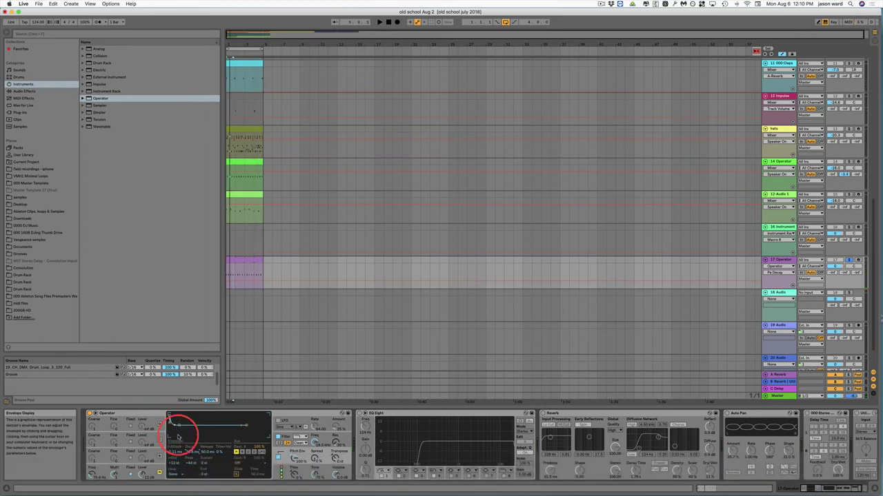
{"action": "key", "text": "space"}
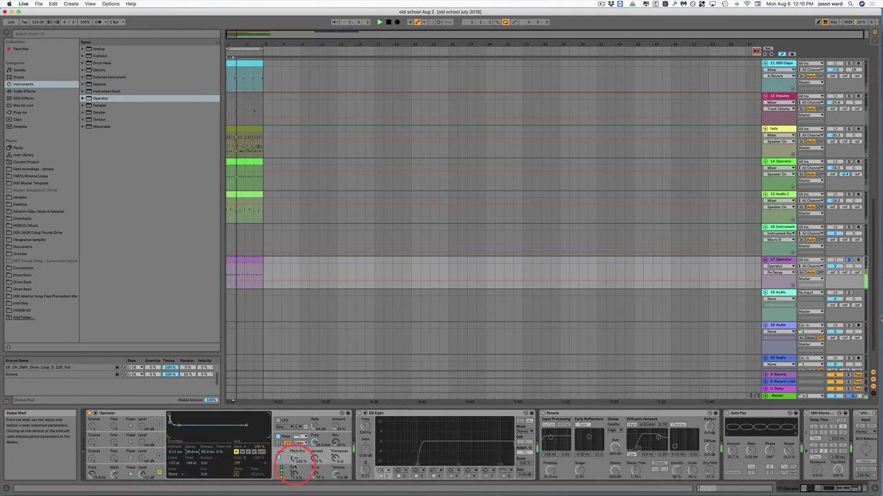
{"action": "left_click_drag", "start_coordinate": [295, 459], "coordinate": [295, 459]}
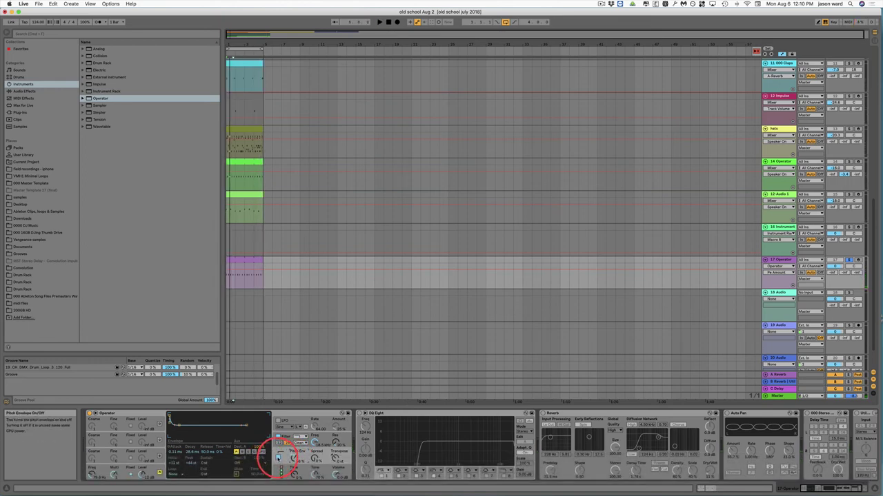
{"action": "key", "text": "space"}
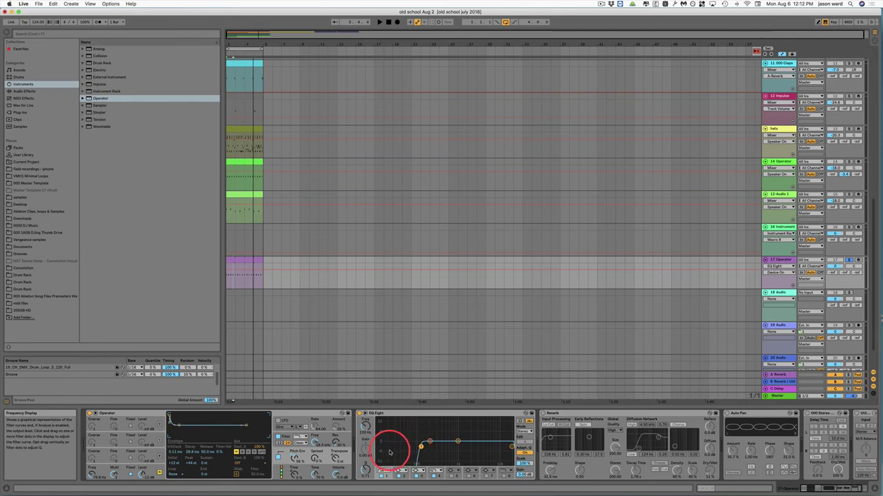
Adjust the low cut in the Operator track's EQ Eight, dip band 2 near 373 Hz and widen its Q
{"action": "left_click_drag", "start_coordinate": [362, 438], "coordinate": [365, 434]}
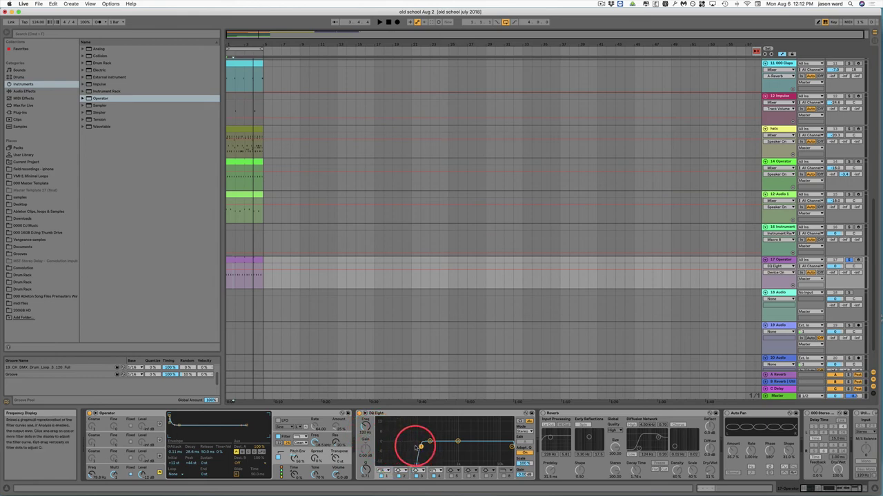
{"action": "left_click_drag", "start_coordinate": [421, 447], "coordinate": [422, 446]}
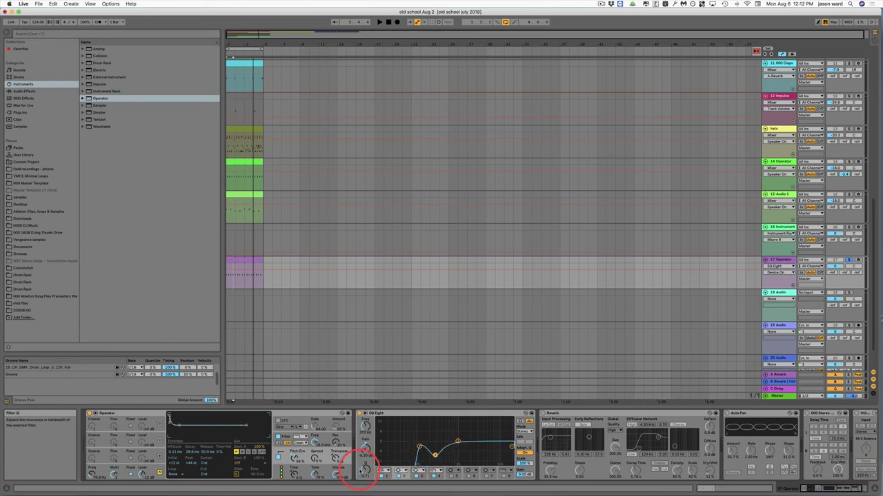
{"action": "left_click", "coordinate": [365, 469]}
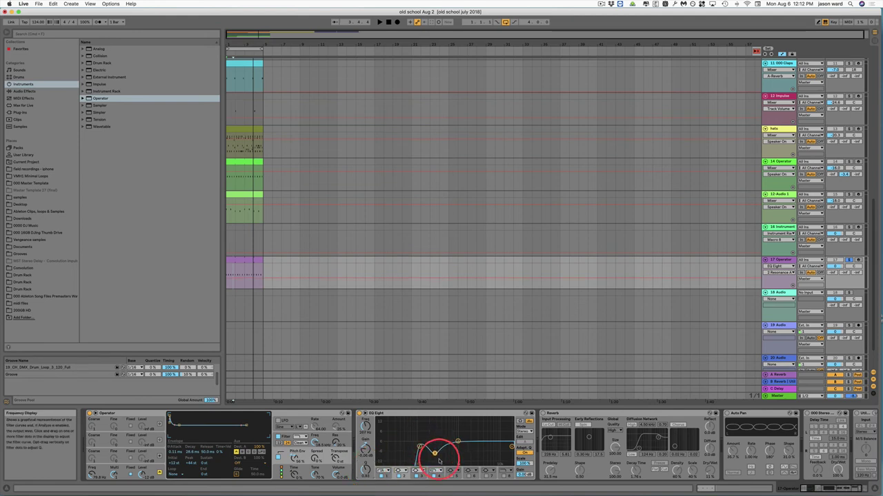
Insert a new audio track after 19 Audio and save its setup as the default audio track
{"action": "left_click", "coordinate": [766, 325]}
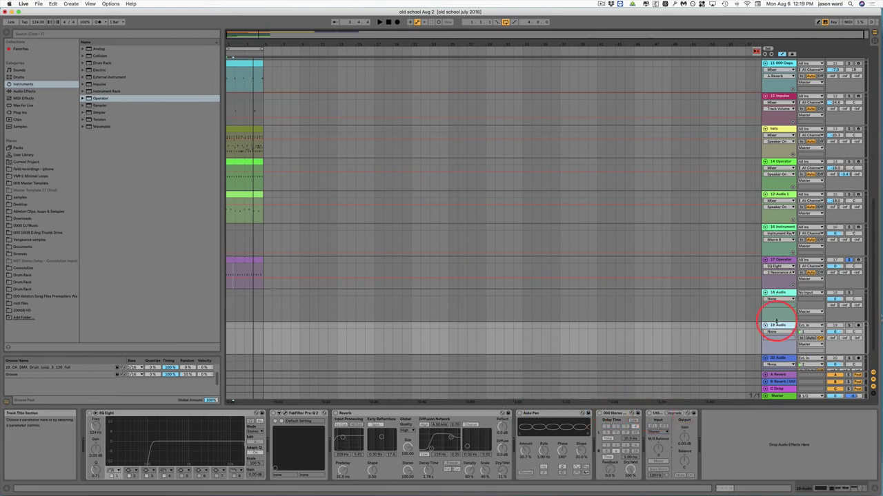
{"action": "right_click", "coordinate": [774, 326]}
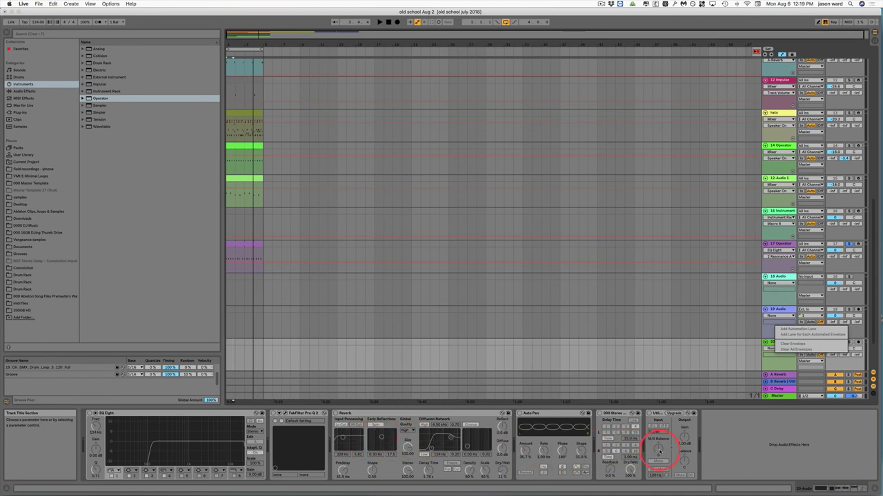
{"action": "left_click", "coordinate": [733, 364]}
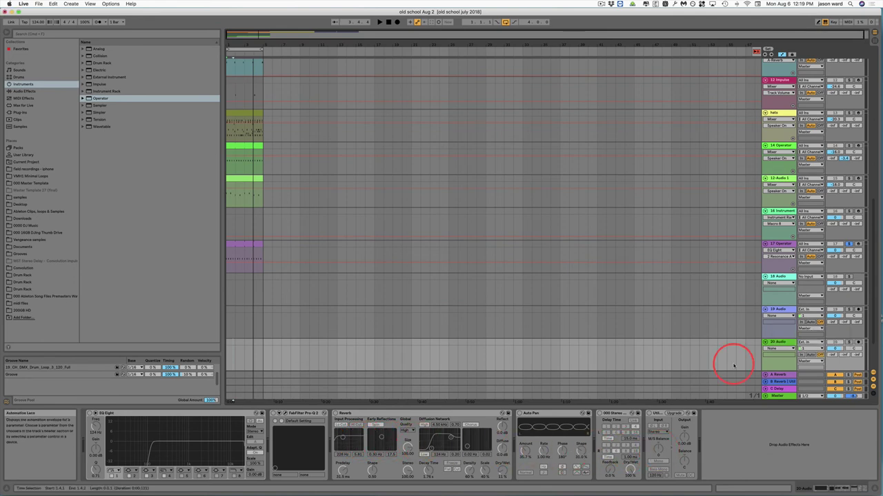
{"action": "right_click", "coordinate": [780, 344]}
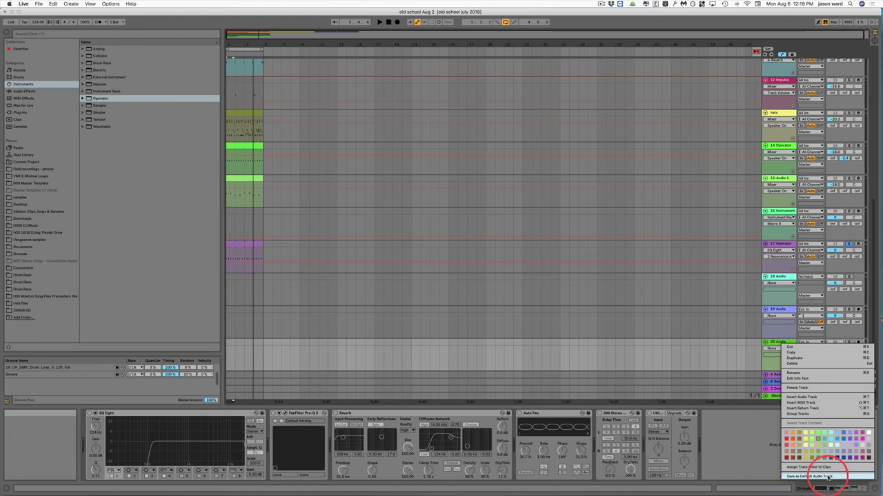
{"action": "left_click", "coordinate": [825, 476]}
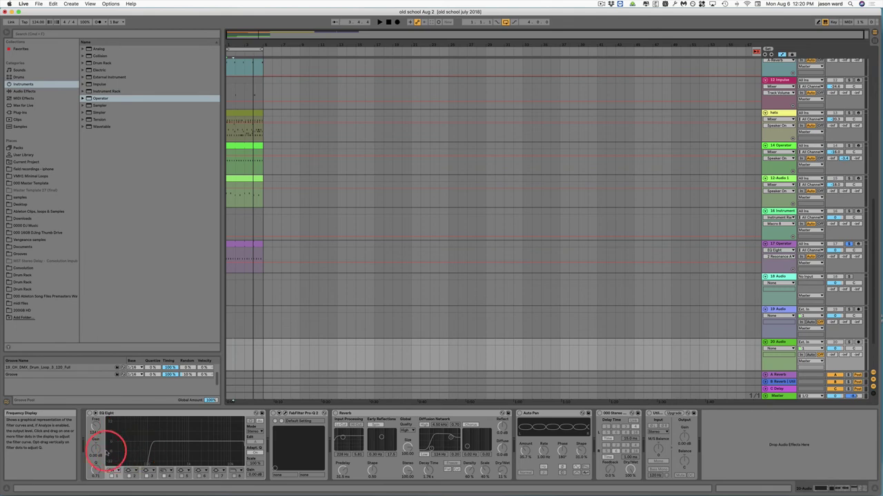
Switch on the EQ Eight in the new audio track's preloaded device chain
{"action": "left_click", "coordinate": [126, 418]}
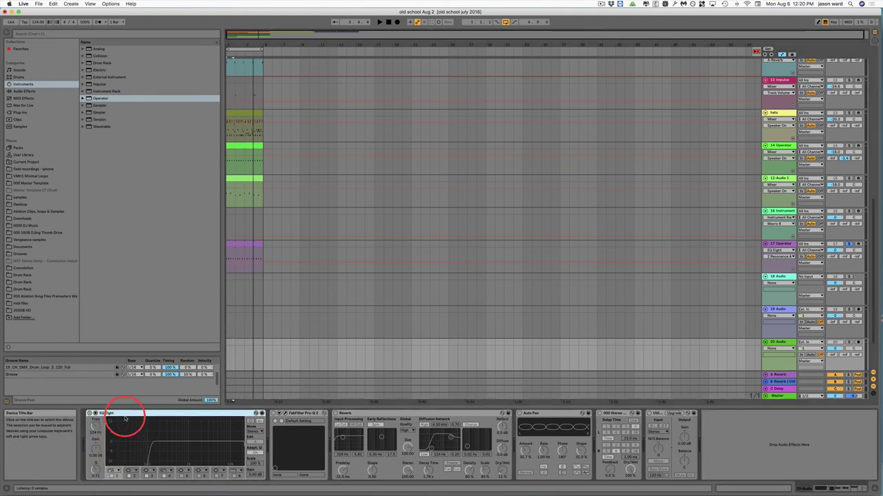
{"action": "left_click", "coordinate": [95, 428]}
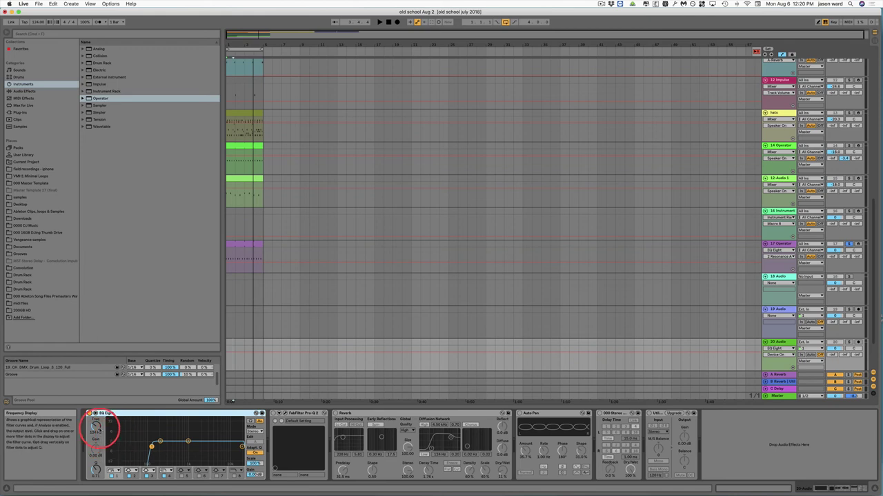
Zoom the Arrangement into a time selection on the 12 Impulse track and back out to the wider timeline
{"action": "double_click", "coordinate": [478, 43]}
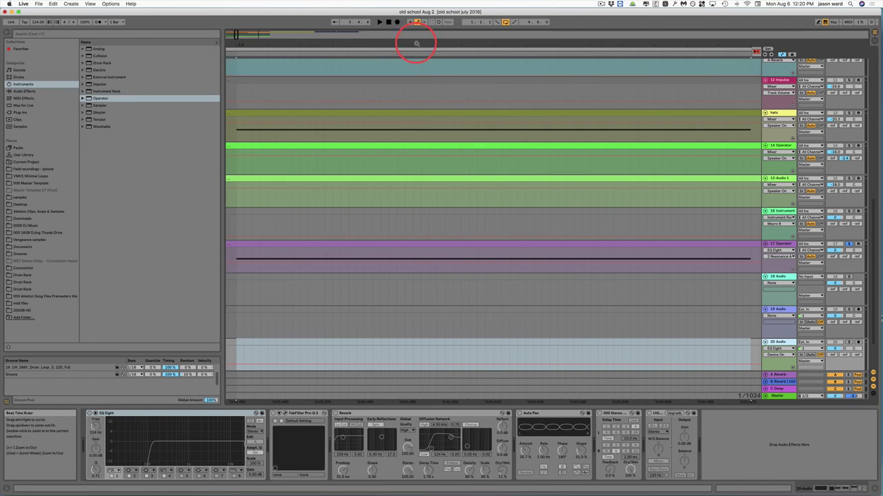
{"action": "left_click_drag", "start_coordinate": [333, 87], "coordinate": [446, 96]}
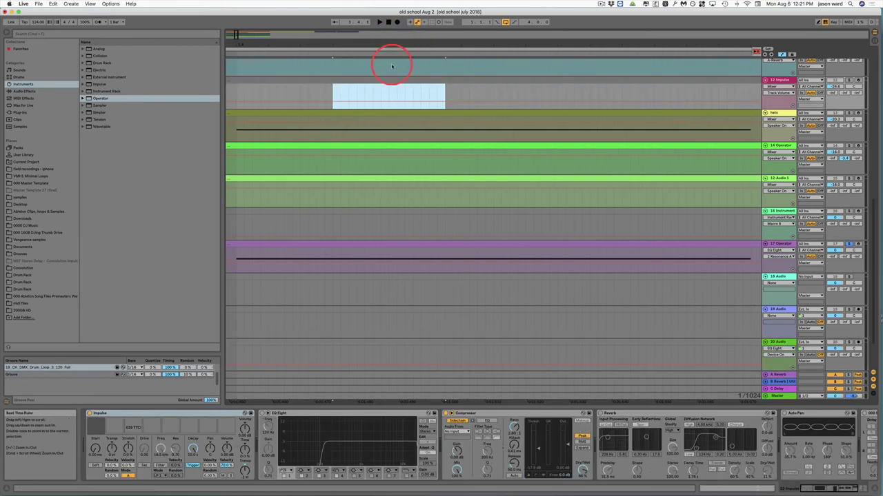
{"action": "double_click", "coordinate": [391, 41]}
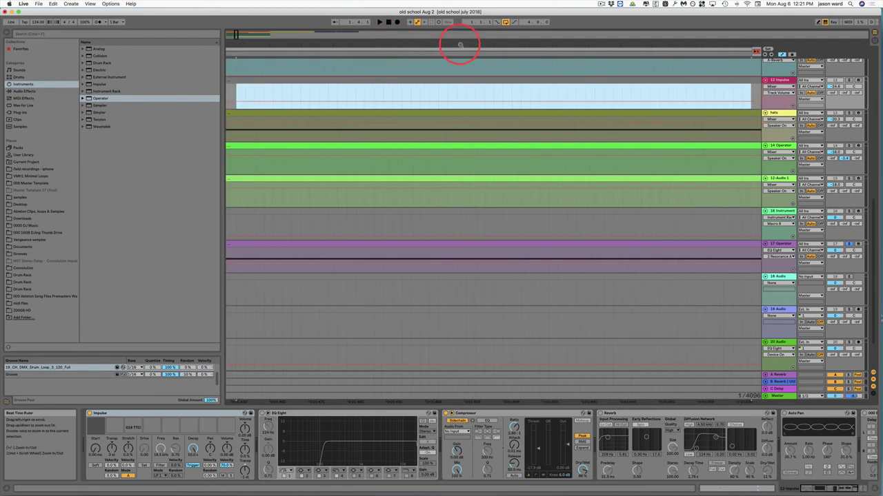
{"action": "left_click_drag", "start_coordinate": [460, 42], "coordinate": [459, 87]}
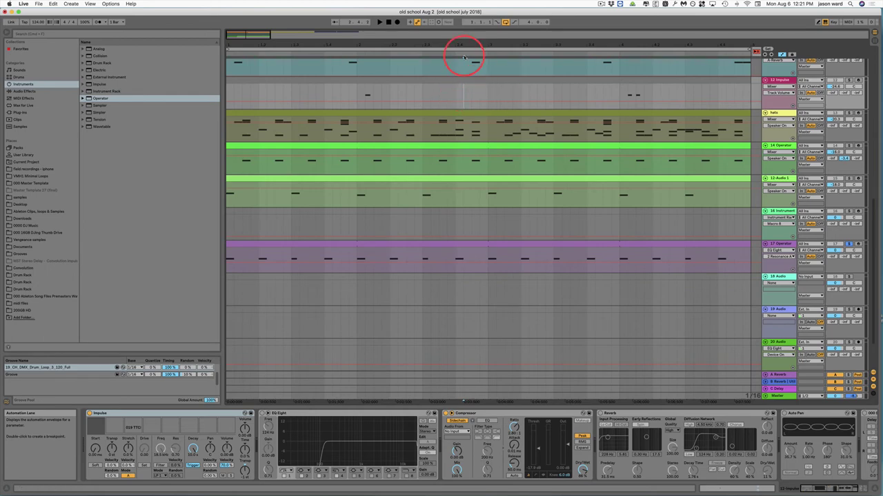
{"action": "left_click_drag", "start_coordinate": [468, 43], "coordinate": [467, 39]}
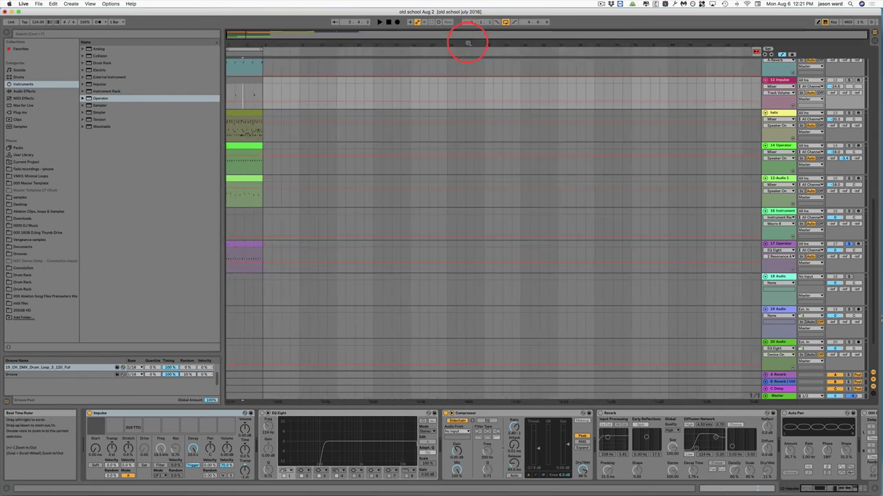
Open the 17 Operator clip and zoom its note editor to the second D#3 note and back out
{"action": "left_click", "coordinate": [244, 249]}
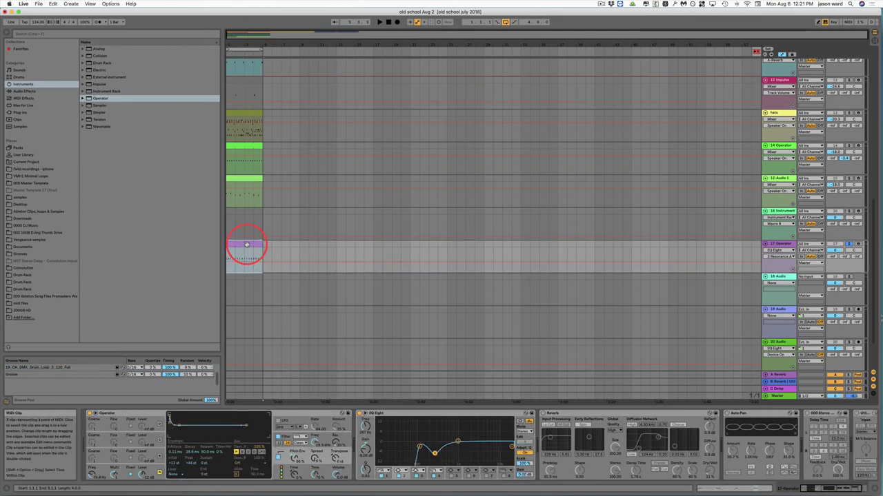
{"action": "double_click", "coordinate": [246, 245]}
{"action": "left_click", "coordinate": [399, 398]}
{"action": "left_click_drag", "start_coordinate": [405, 391], "coordinate": [437, 397]}
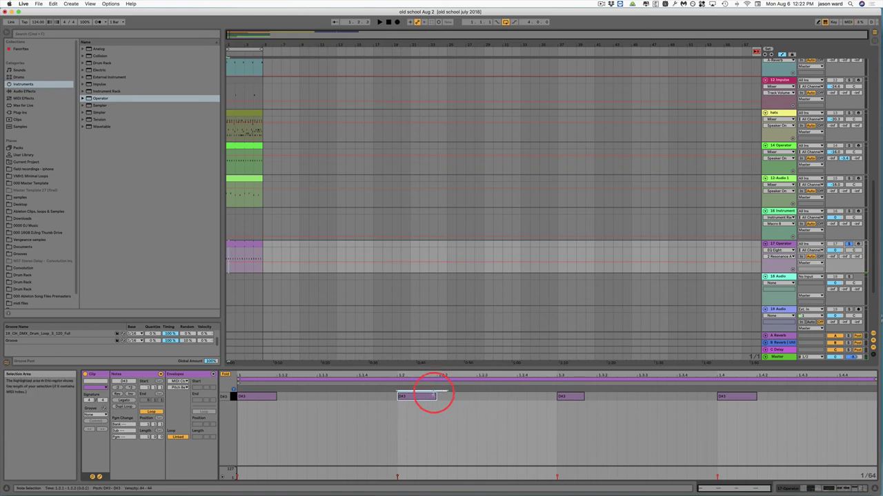
{"action": "double_click", "coordinate": [420, 373]}
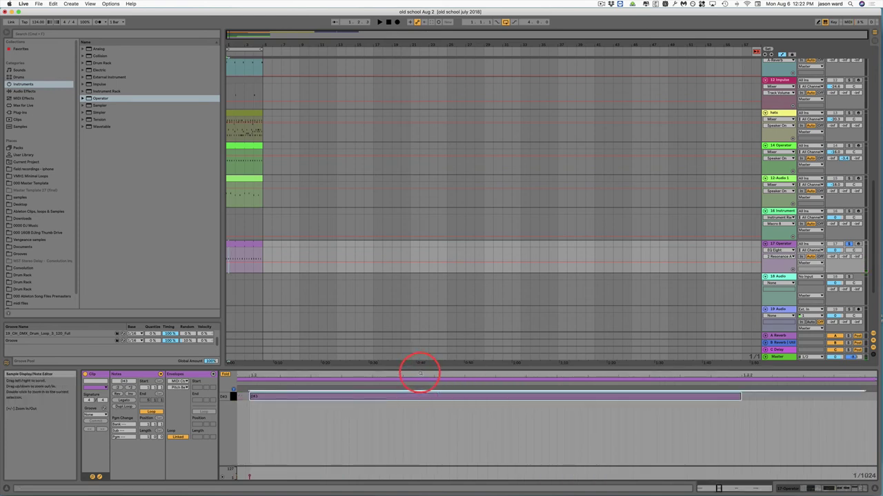
{"action": "left_click", "coordinate": [636, 426]}
{"action": "double_click", "coordinate": [617, 373]}
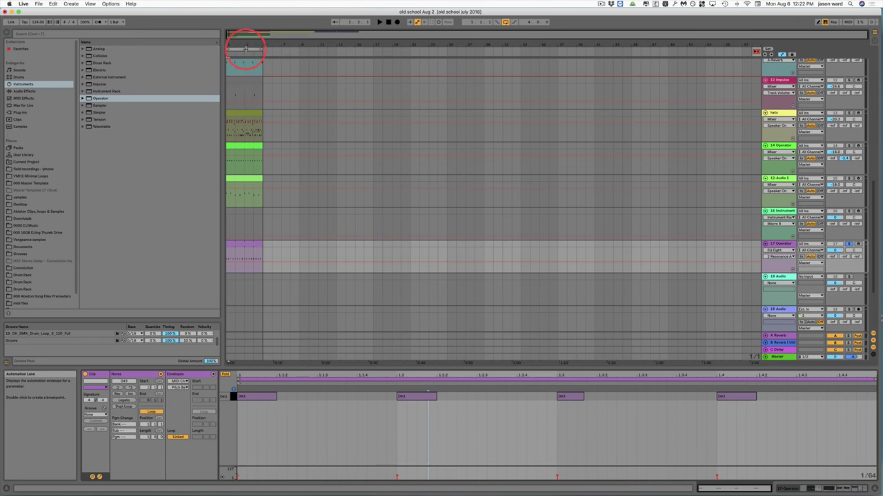
Play the arrangement loop and resume playback from the position where it was stopped
{"action": "left_click_drag", "start_coordinate": [240, 36], "coordinate": [236, 37]}
{"action": "left_click", "coordinate": [236, 43]}
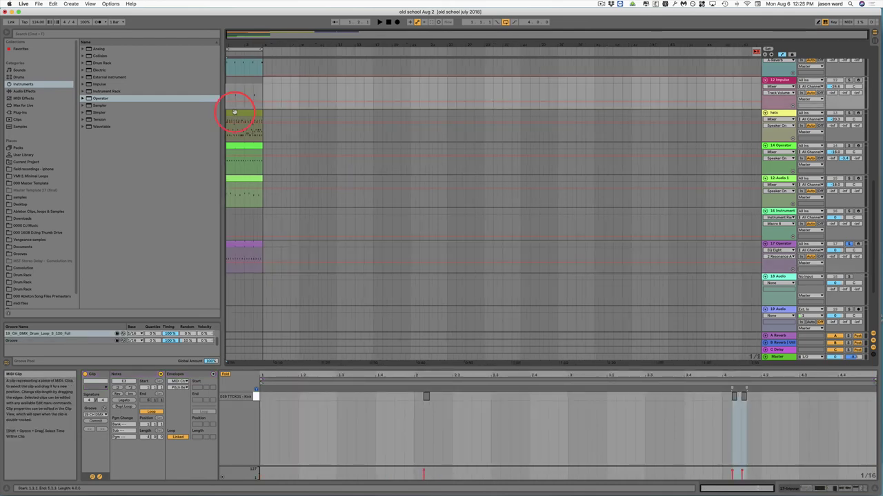
{"action": "key", "text": "space"}
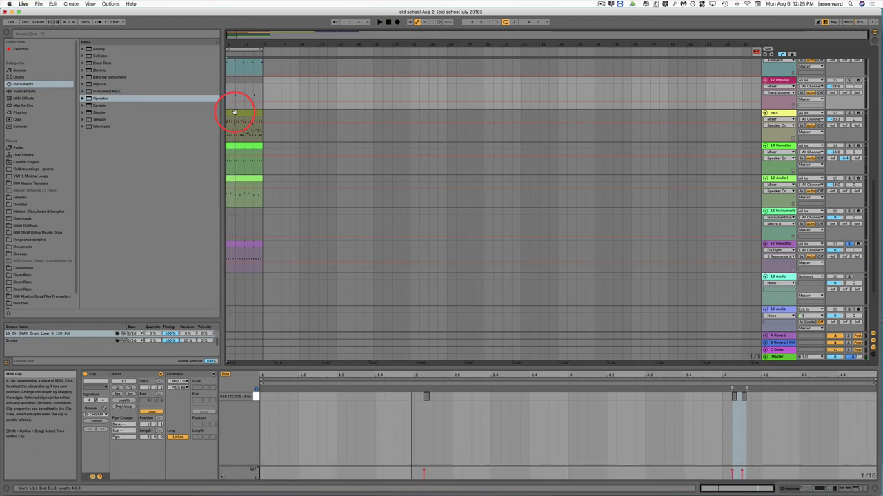
{"action": "key", "text": "shift"}
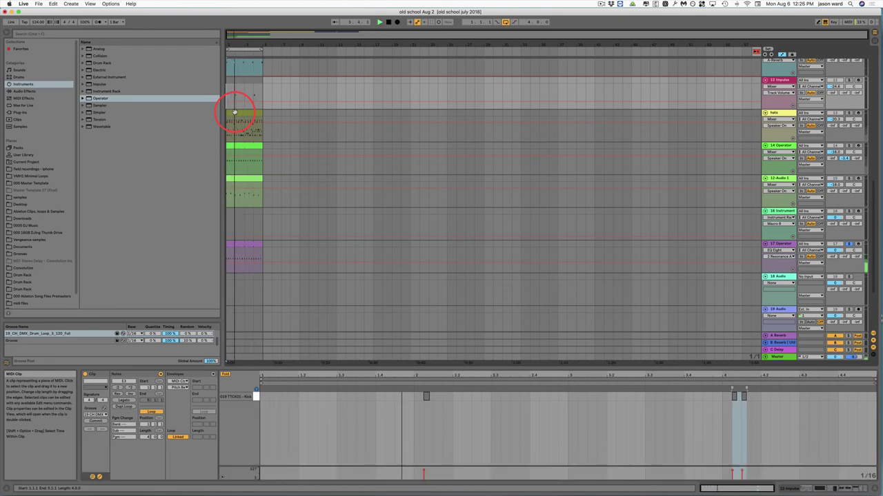
{"action": "key", "text": "space"}
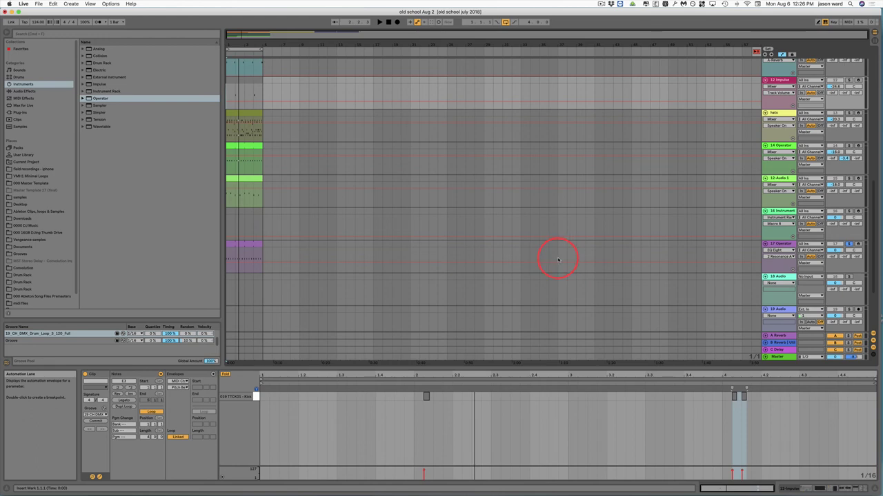
Try inserting an empty MIDI clip over bars 37 to 41 on the 17 Operator track, and undo it
{"action": "left_click_drag", "start_coordinate": [559, 258], "coordinate": [587, 247]}
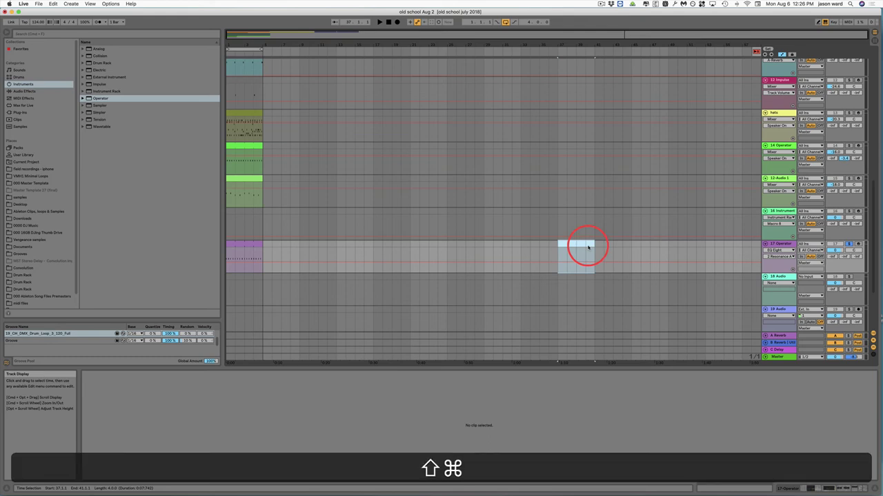
{"action": "key", "text": "shift+super+m"}
{"action": "key", "text": "super+z"}
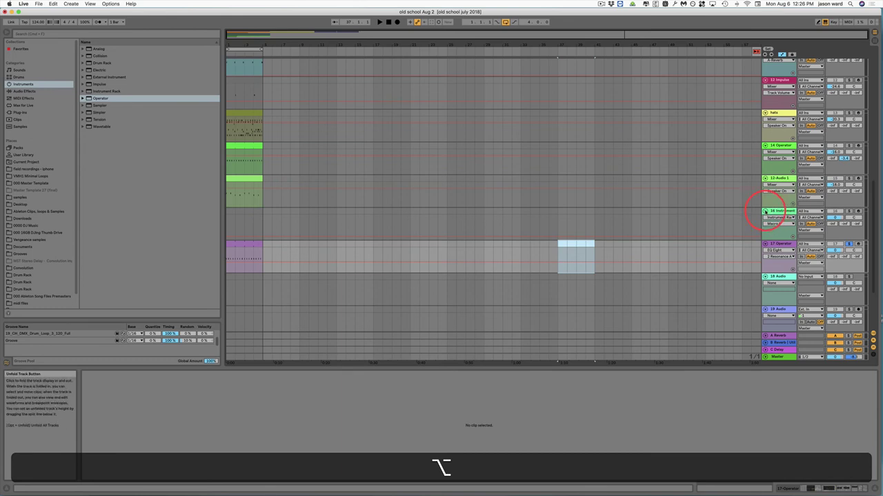
Fold all Arrangement tracks at once, unfold them all, and leave them folded
{"action": "left_click", "coordinate": [765, 211], "text": "alt"}
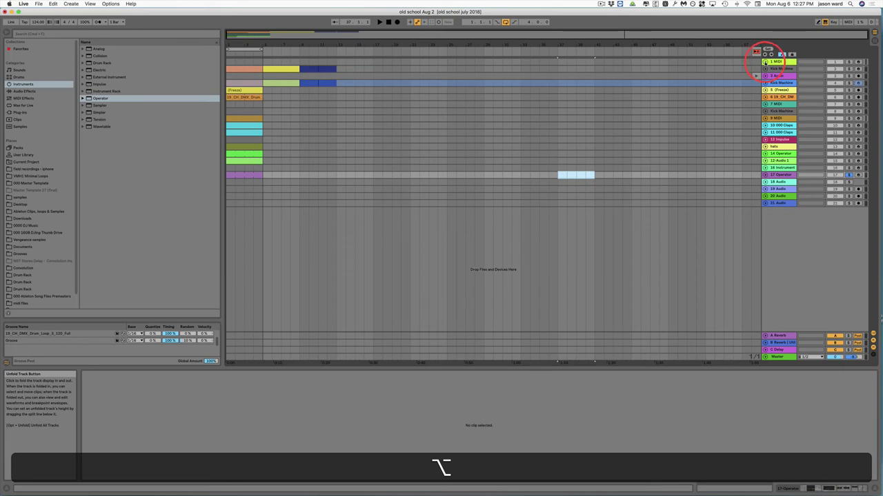
{"action": "left_click", "coordinate": [765, 62], "text": "alt"}
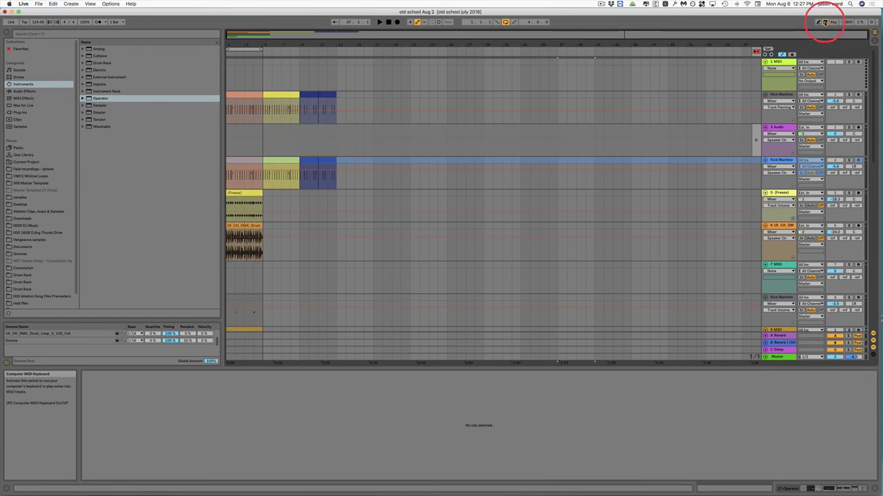
{"action": "key", "text": "s"}
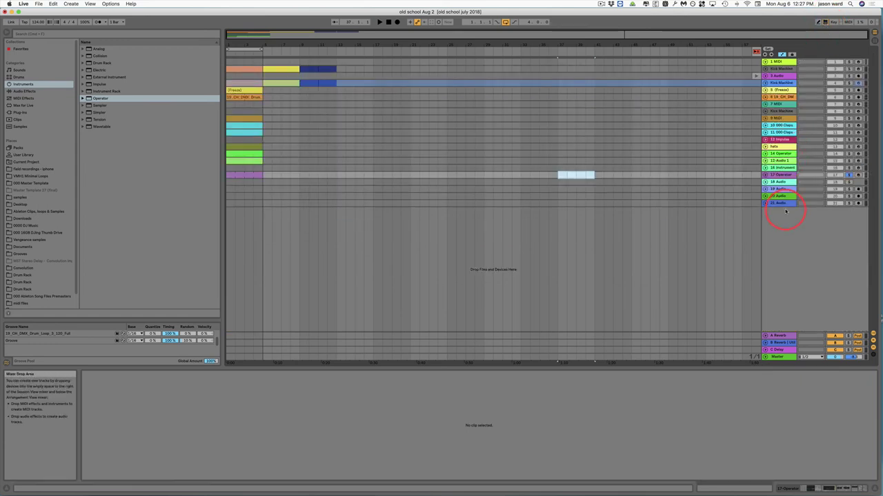
Unfold the 19_CH_DMX drum loop track alone and display its Mixer Track Volume automation
{"action": "left_click", "coordinate": [764, 96]}
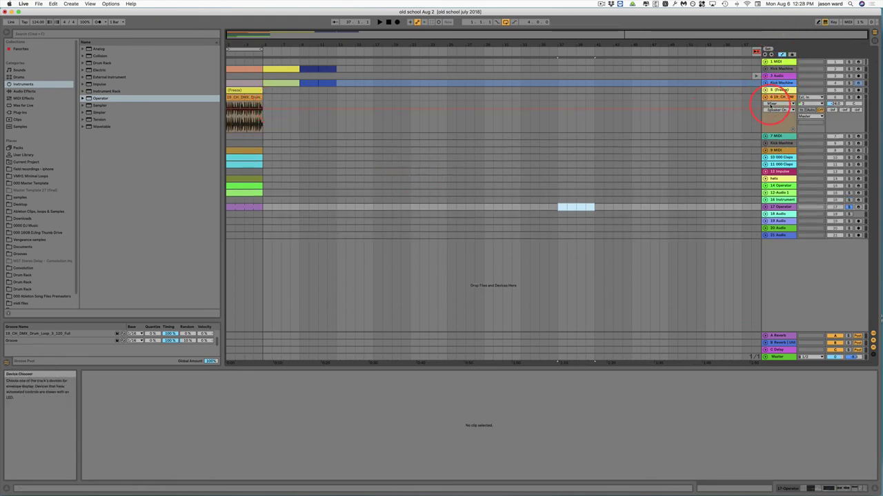
{"action": "left_click", "coordinate": [775, 103]}
{"action": "left_click", "coordinate": [771, 120]}
{"action": "left_click", "coordinate": [779, 110]}
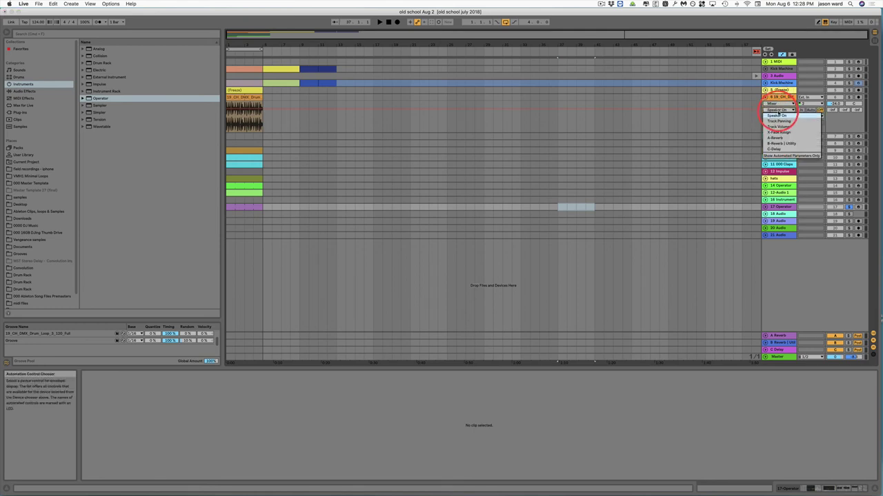
{"action": "left_click", "coordinate": [777, 132]}
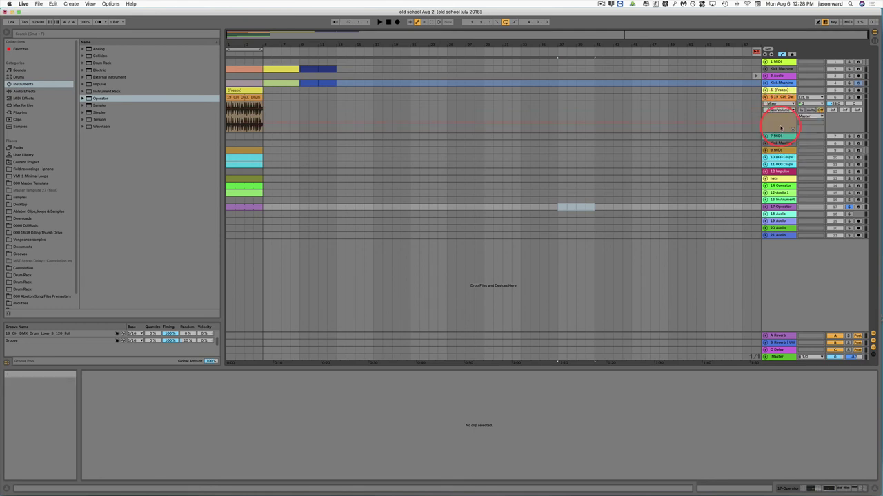
Draw volume breakpoints on the drum loop track from bar 9 to 16, peaking at bar 14, and curve a segment
{"action": "left_click", "coordinate": [300, 123]}
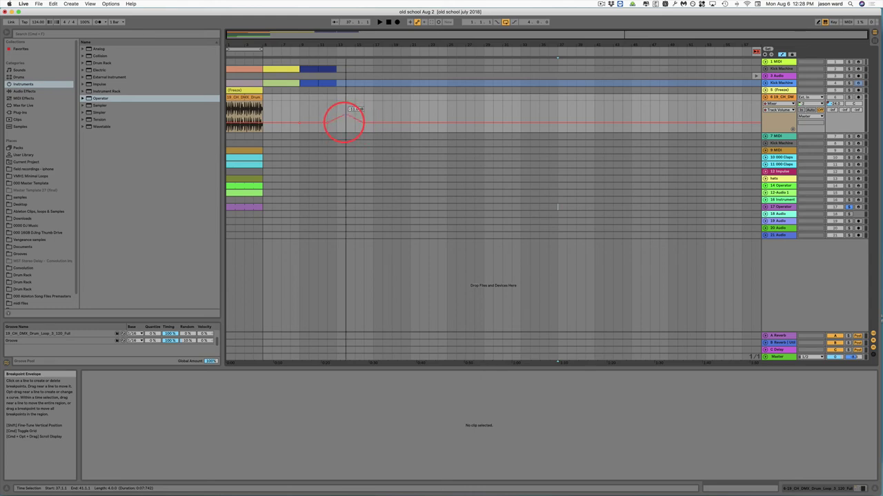
{"action": "mouse_move", "coordinate": [346, 116]}
{"action": "left_mouse_down"}
{"action": "mouse_move", "coordinate": [318, 116]}
{"action": "mouse_move", "coordinate": [325, 123]}
{"action": "mouse_move", "coordinate": [318, 114]}
{"action": "mouse_move", "coordinate": [323, 123]}
{"action": "left_mouse_up"}
{"action": "key", "text": "alt"}
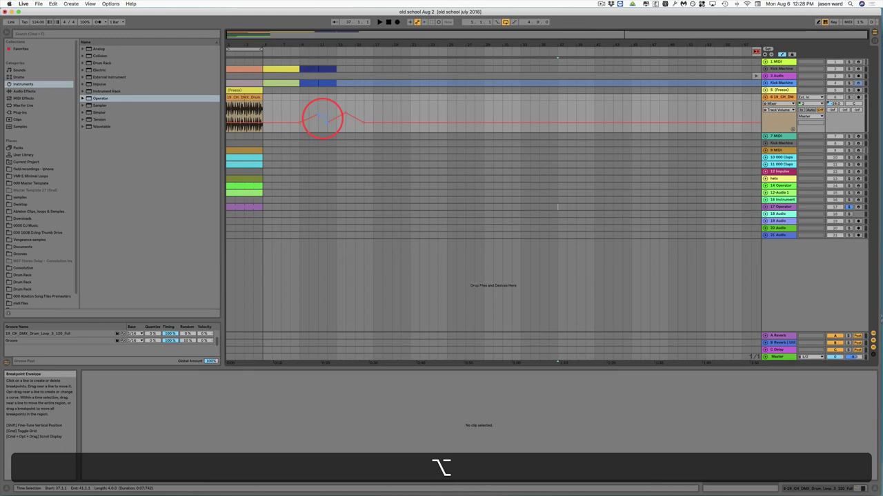
{"action": "mouse_move", "coordinate": [322, 119]}
{"action": "left_mouse_down"}
{"action": "mouse_move", "coordinate": [382, 115]}
{"action": "mouse_move", "coordinate": [299, 117]}
{"action": "mouse_move", "coordinate": [317, 104]}
{"action": "left_mouse_up"}
Try raising the volume envelope section within bar 10 using fine vertical adjustment
{"action": "left_click", "coordinate": [309, 110]}
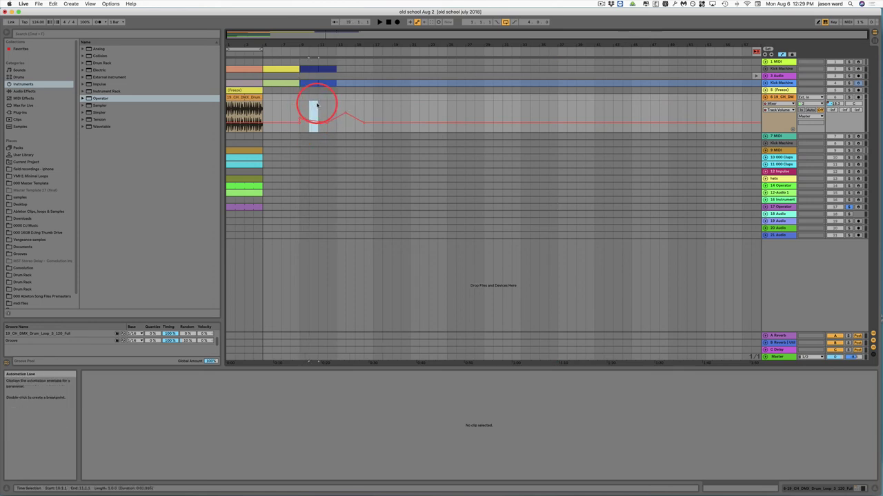
{"action": "left_click", "coordinate": [314, 122], "text": "shift"}
{"action": "left_click_drag", "start_coordinate": [313, 122], "coordinate": [314, 120]}
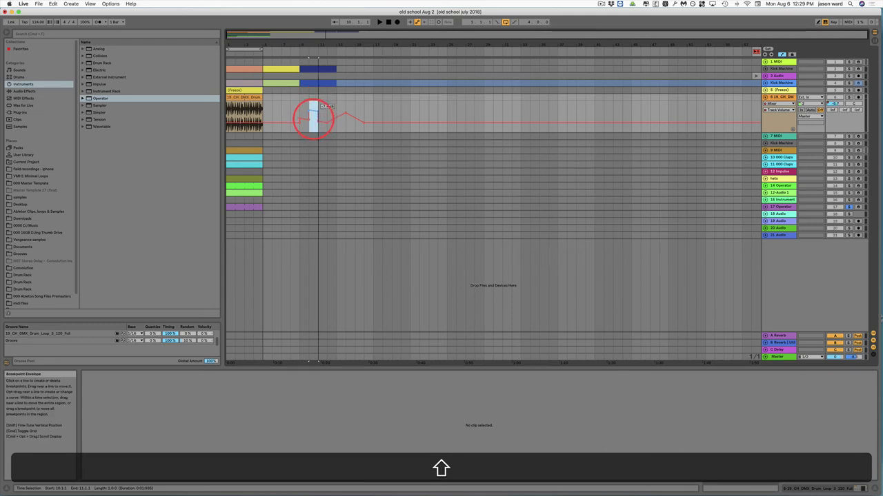
Select the volume automation from bar 9.1.1 to 12.1.1 and duplicate it twice along the timeline
{"action": "left_click", "coordinate": [299, 127]}
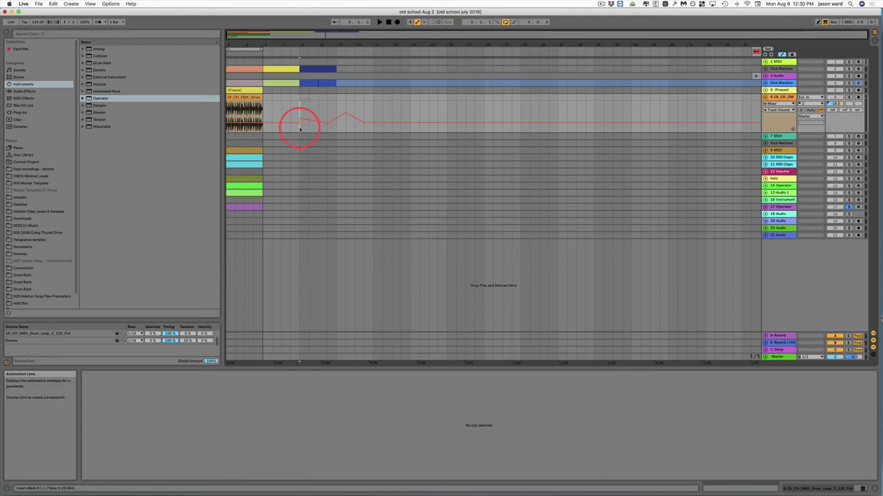
{"action": "left_click_drag", "start_coordinate": [300, 128], "coordinate": [326, 129]}
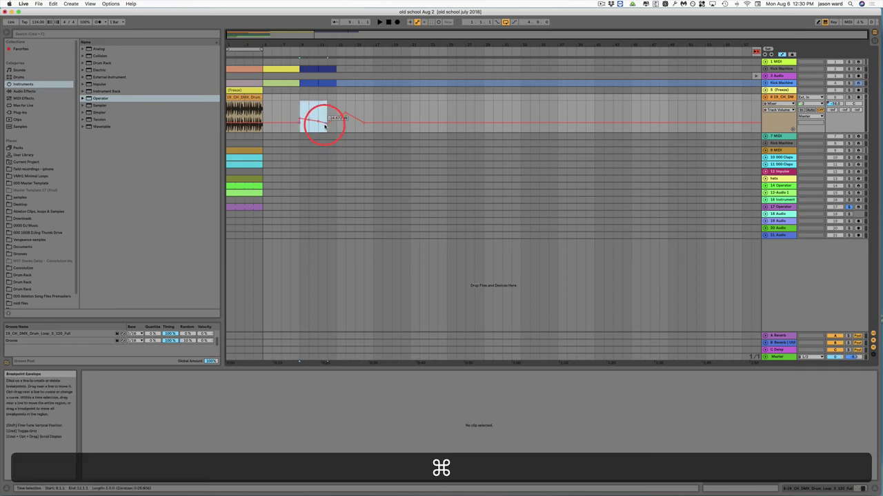
{"action": "key", "text": "super+d"}
{"action": "key", "text": "super+d"}
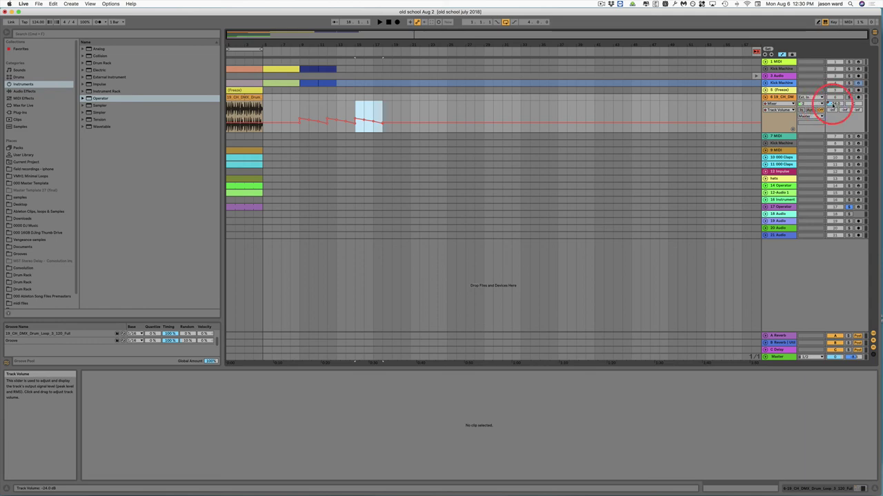
Delete the Track Volume automation from the 19_CH_DMX drum loop track
{"action": "right_click", "coordinate": [830, 104]}
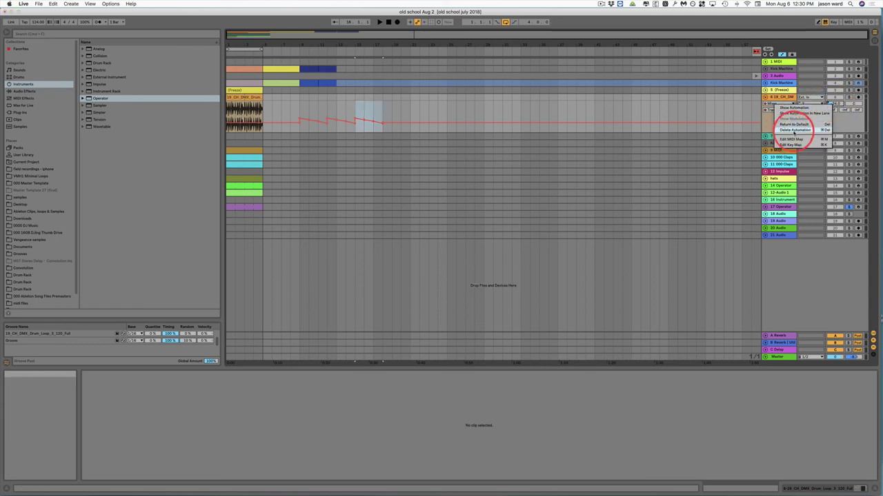
{"action": "left_click", "coordinate": [795, 130]}
{"action": "left_click_drag", "start_coordinate": [386, 108], "coordinate": [295, 113]}
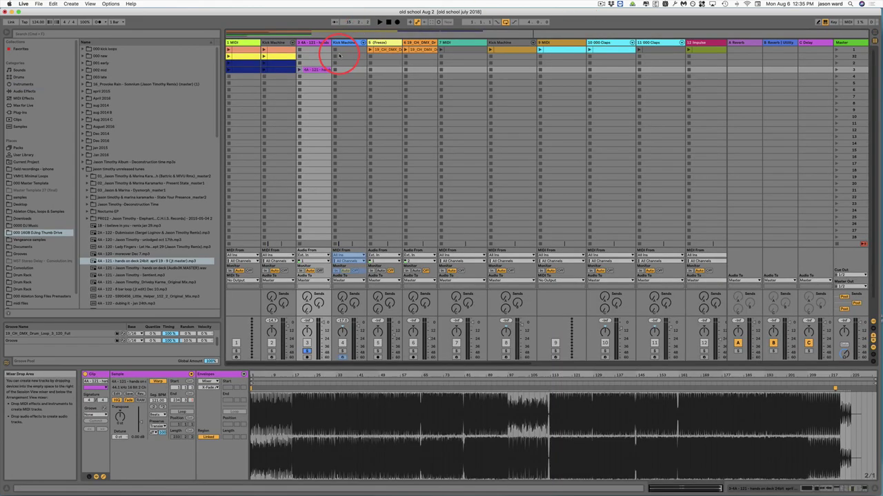
Map computer keys 1, 2 and 3 to the hands on deck clip's Loop switch, loop position Set and loop length Set controls
{"action": "mouse_move", "coordinate": [322, 59]}
{"action": "left_mouse_down"}
{"action": "mouse_move", "coordinate": [314, 82]}
{"action": "mouse_move", "coordinate": [306, 73]}
{"action": "mouse_move", "coordinate": [317, 70]}
{"action": "left_mouse_up"}
{"action": "left_click", "coordinate": [178, 427]}
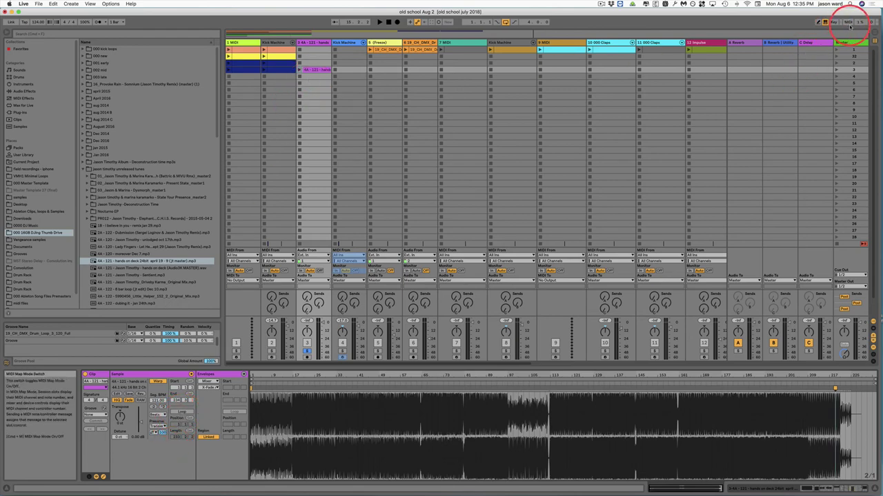
{"action": "left_click", "coordinate": [833, 22]}
{"action": "left_click", "coordinate": [182, 412]}
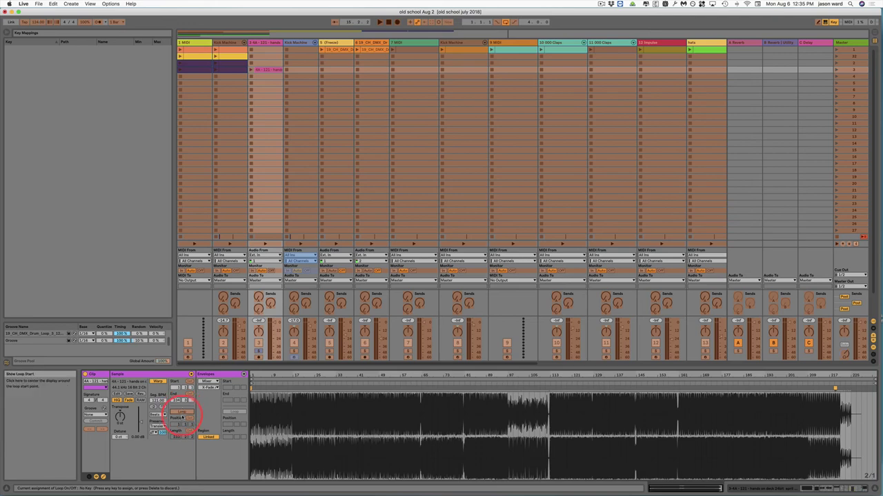
{"action": "key", "text": "1"}
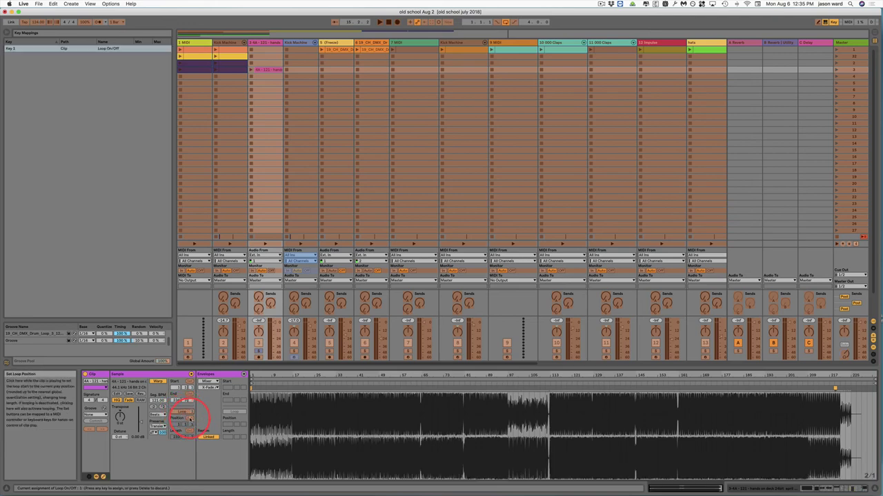
{"action": "left_click", "coordinate": [188, 418]}
{"action": "key", "text": "2"}
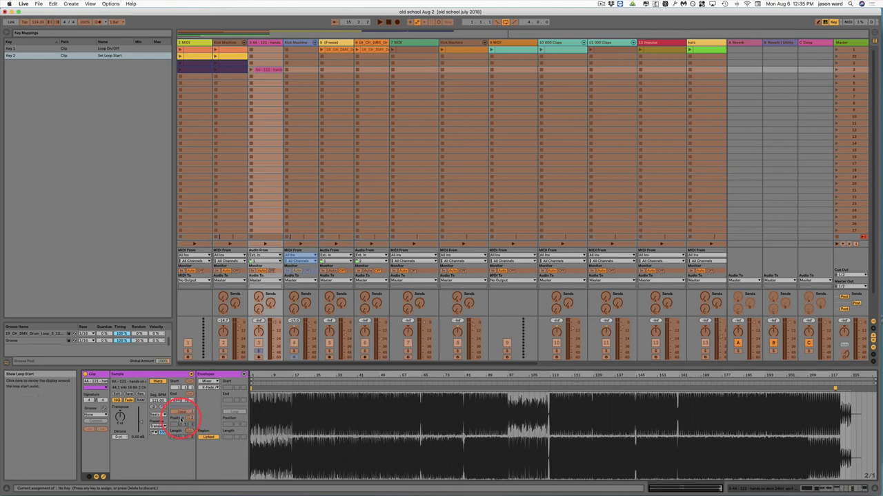
{"action": "key", "text": "3"}
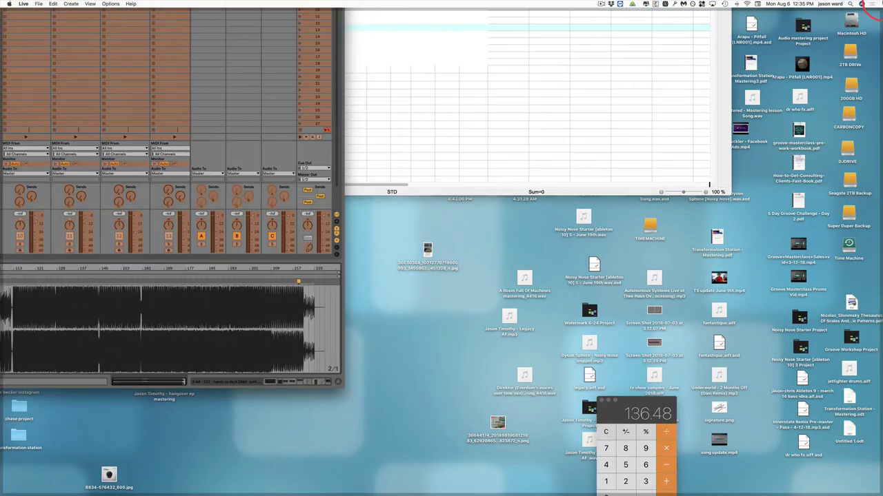
{"action": "left_click", "coordinate": [833, 23]}
{"action": "left_click", "coordinate": [833, 22]}
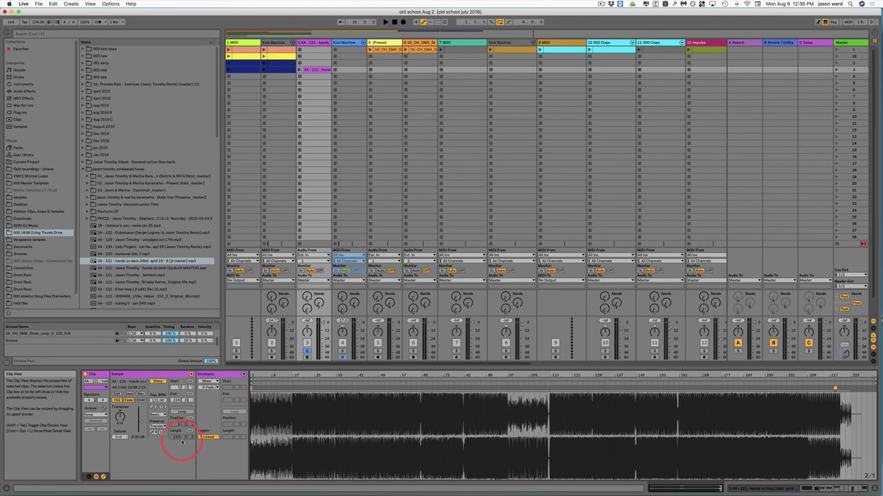
Launch the hands on deck clip, show its track's devices, and toggle the Filter Delay and Erosion activators
{"action": "left_click", "coordinate": [162, 432]}
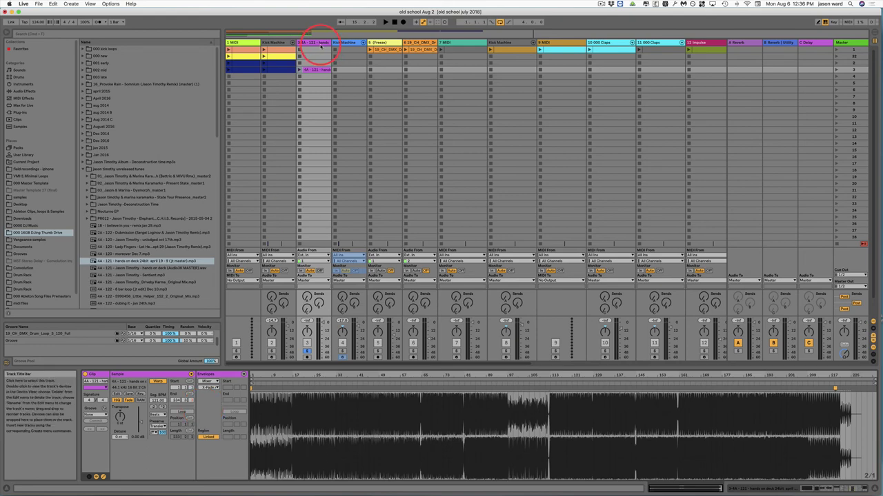
{"action": "left_click", "coordinate": [300, 69]}
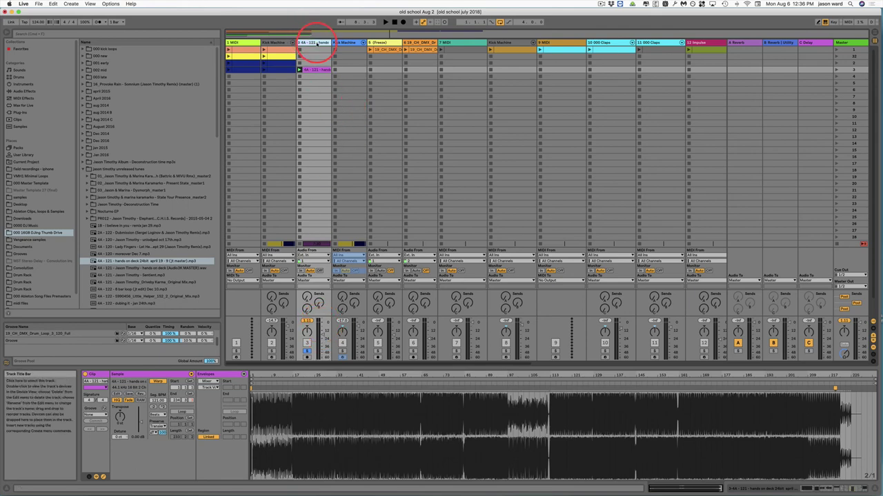
{"action": "left_click", "coordinate": [316, 43]}
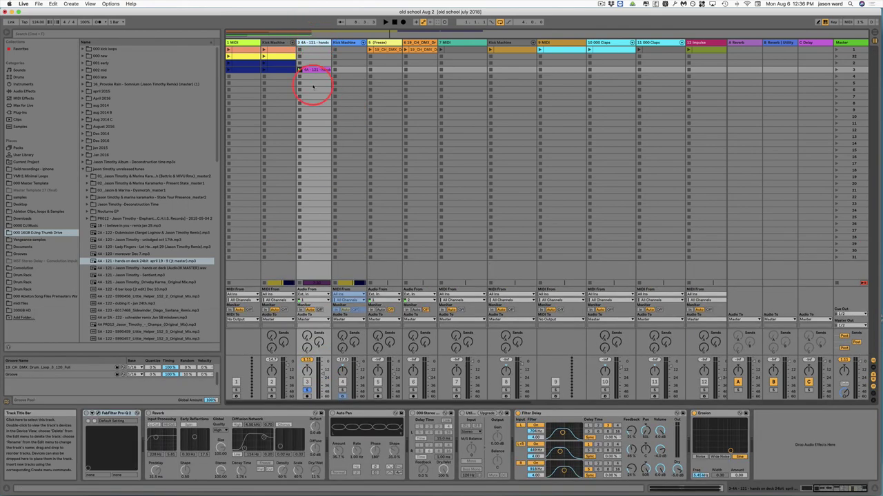
{"action": "left_click", "coordinate": [518, 414]}
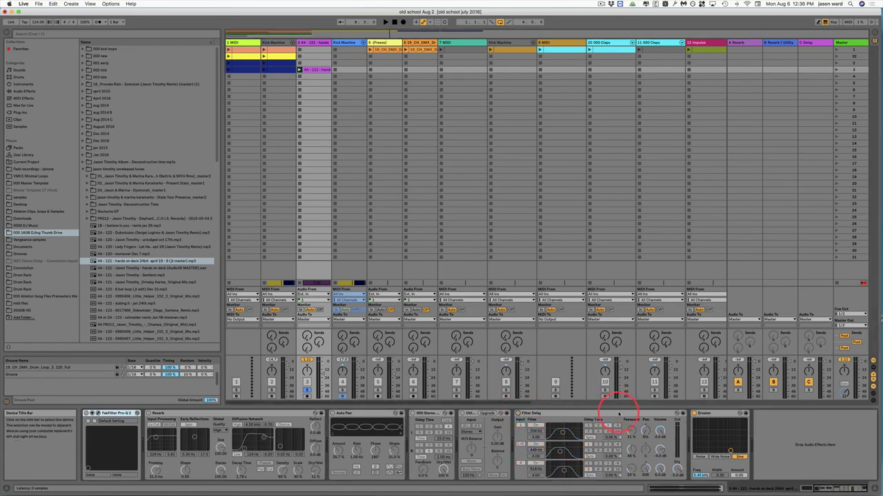
{"action": "left_click", "coordinate": [695, 414]}
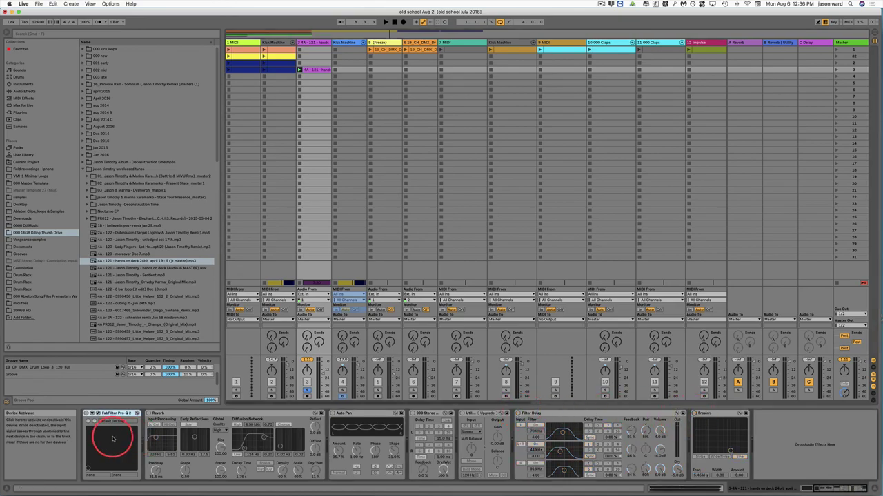
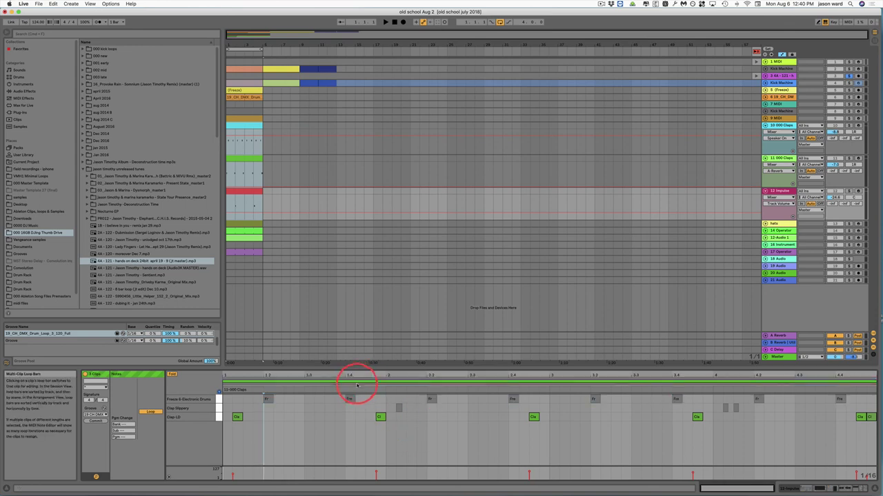
Make the Impulse clip the active one for note editing in the multi-clip editor
{"action": "left_click", "coordinate": [359, 384]}
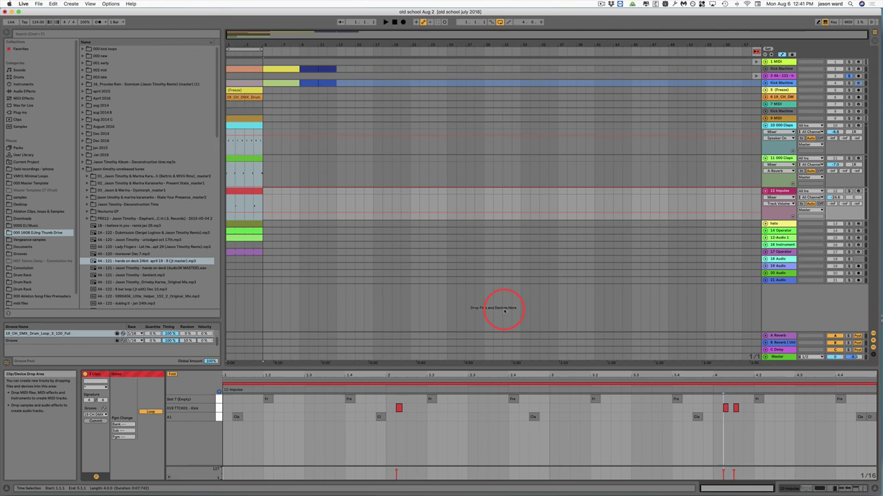
Toggle the browser's visibility several times in the Arrangement View
{"action": "key", "text": "super"}
{"action": "key", "text": "alt"}
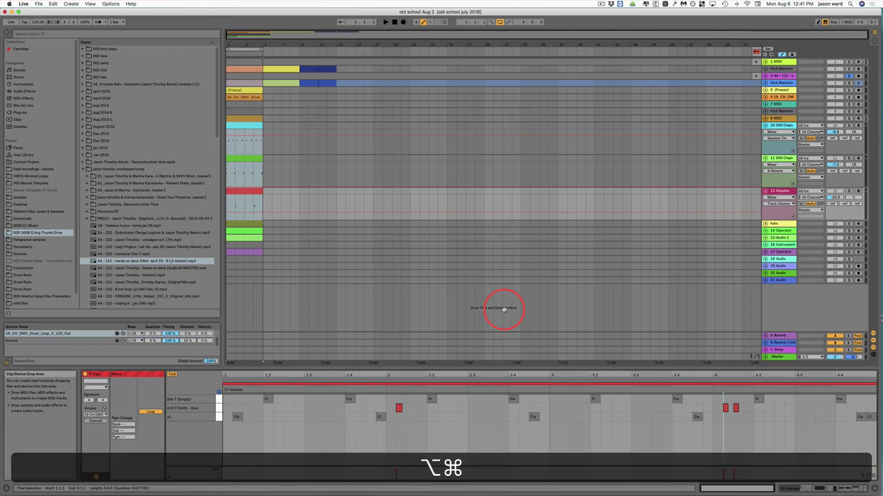
{"action": "key", "text": "alt+super+b"}
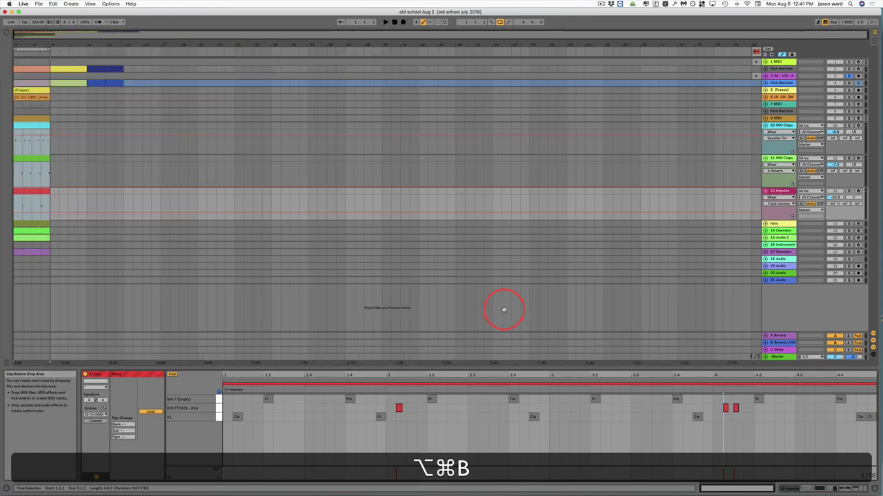
{"action": "key", "text": "alt+super+b"}
{"action": "key", "text": "alt+super+b"}
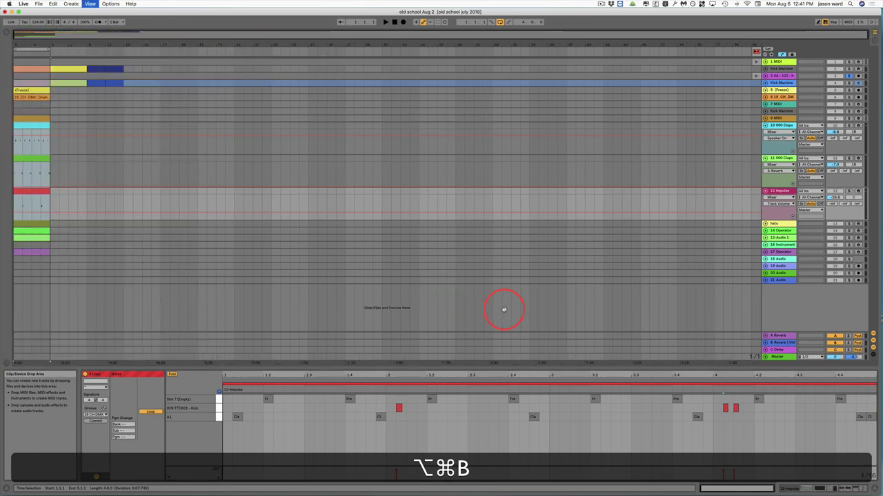
{"action": "key", "text": "alt+super+b"}
{"action": "key", "text": "alt+super+b"}
{"action": "key", "text": "alt+super+b"}
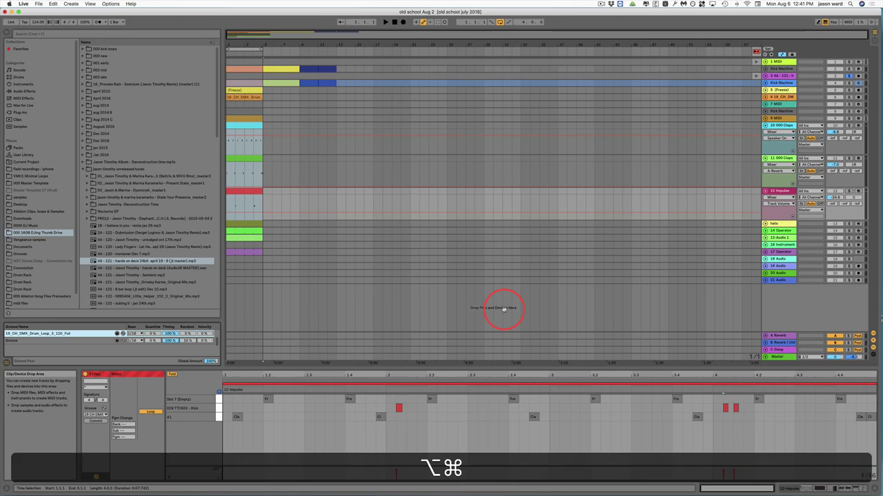
Toggle the arrangement Overview strip's visibility several times
{"action": "key", "text": "alt+super+o"}
{"action": "key", "text": "alt+super+o"}
{"action": "key", "text": "alt+super+o"}
{"action": "key", "text": "alt+super+o"}
{"action": "key", "text": "alt+super+o"}
{"action": "key", "text": "alt+super+o"}
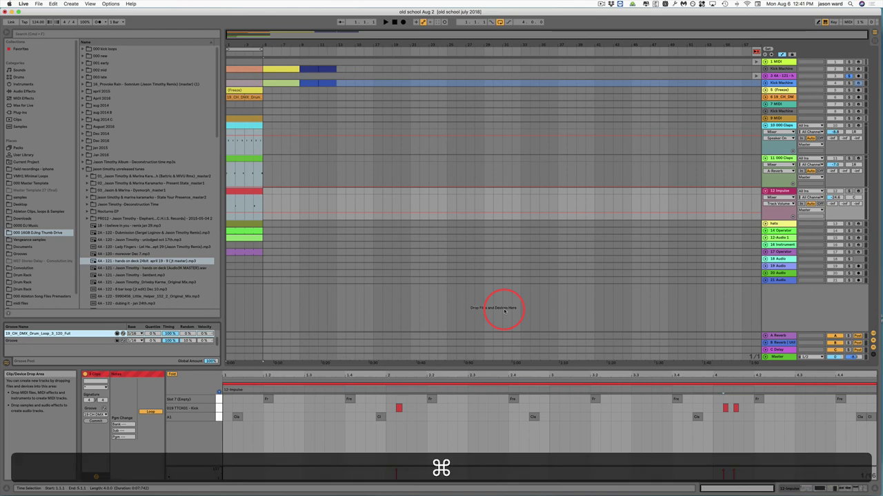
Toggle the visibility of the tracks' In/Out routing section several times
{"action": "key", "text": "alt+super+i"}
{"action": "key", "text": "alt+super+i"}
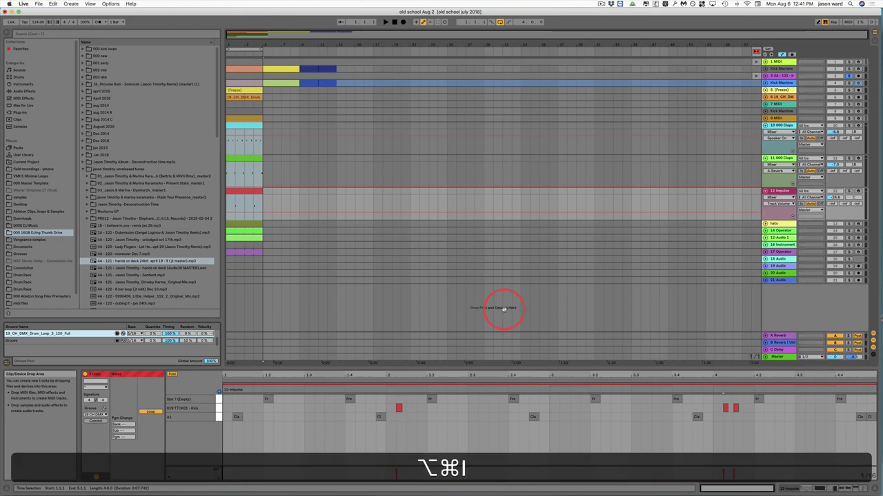
{"action": "key", "text": "alt+super+i"}
{"action": "key", "text": "alt+super+i"}
{"action": "key", "text": "alt+super+i"}
{"action": "key", "text": "alt+super+i"}
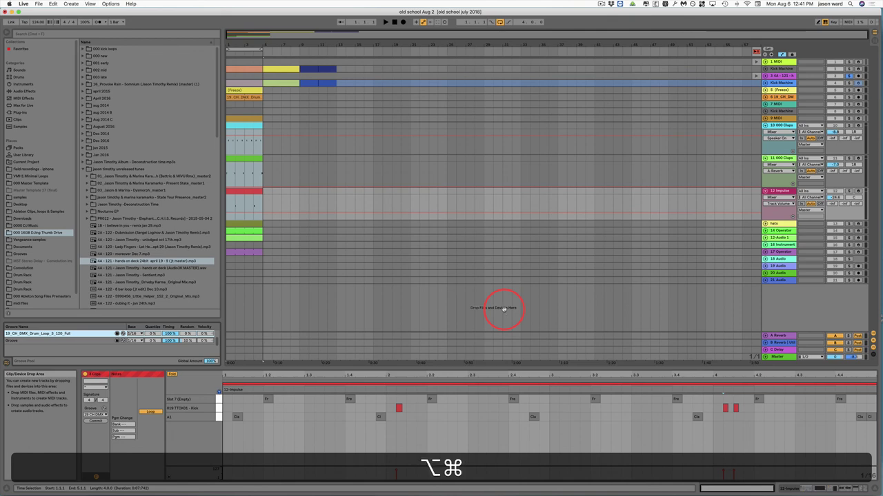
Switch to the Session View and toggle the visibility of the mixer's Sends section several times
{"action": "key", "text": "alt+super+s"}
{"action": "key", "text": "Tab"}
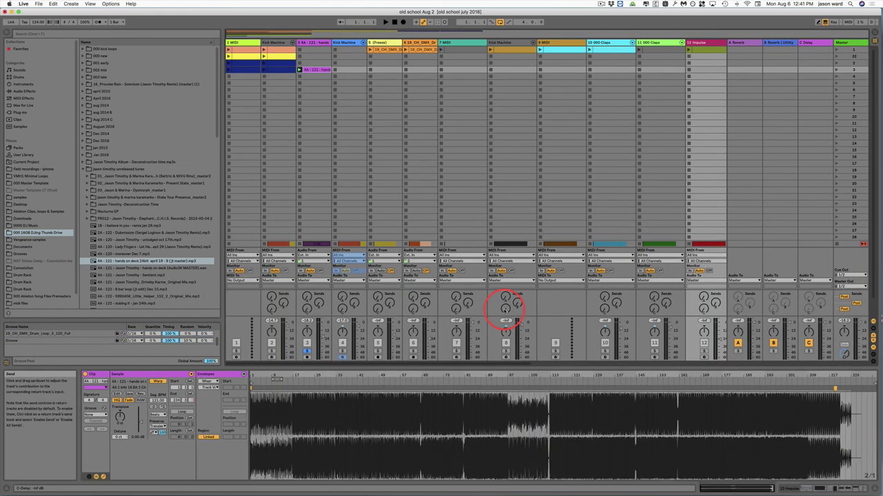
{"action": "key", "text": "alt+super+s"}
{"action": "key", "text": "alt+super+s"}
{"action": "key", "text": "alt+super+s"}
{"action": "key", "text": "alt+super+s"}
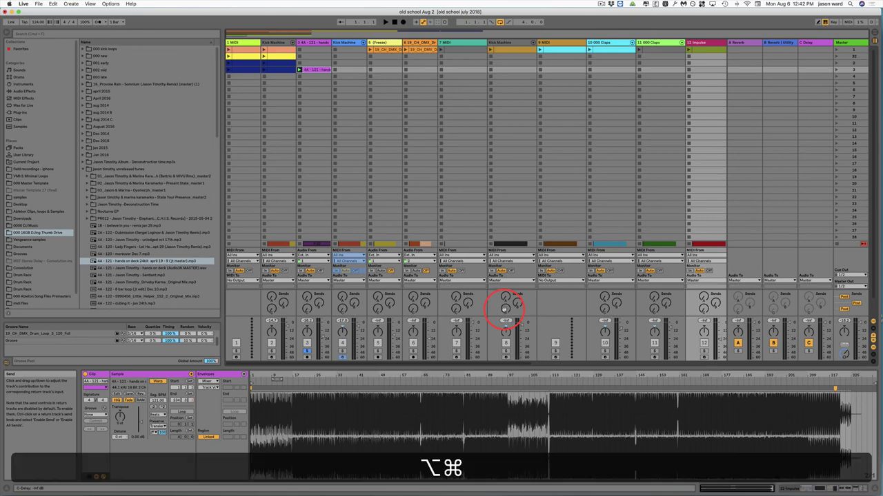
Toggle the visibility of the return tracks several times, followed by the mixer section
{"action": "key", "text": "alt+super+r"}
{"action": "key", "text": "alt+super+r"}
{"action": "key", "text": "alt+super+r"}
{"action": "key", "text": "alt+super+r"}
{"action": "key", "text": "alt+super+m"}
{"action": "key", "text": "alt+super+m"}
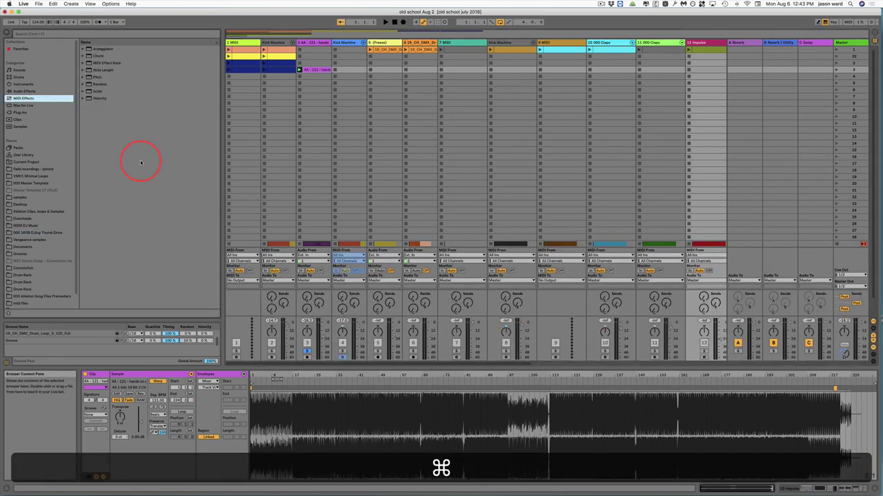
Search the browser for "operator"
{"action": "key", "text": "super+f"}
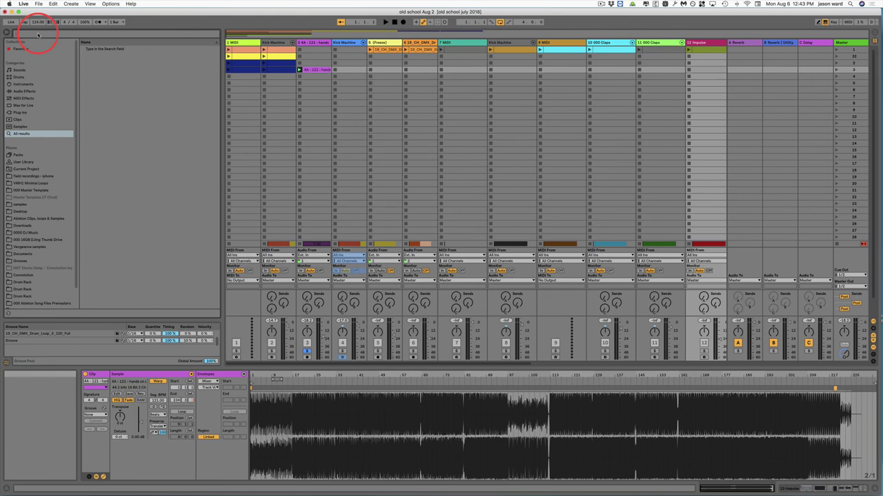
{"action": "type", "text": "operator"}
Rename the first MIDI track as kick2 and advance the name editing through the following tracks without changing their names
{"action": "left_click", "coordinate": [233, 43]}
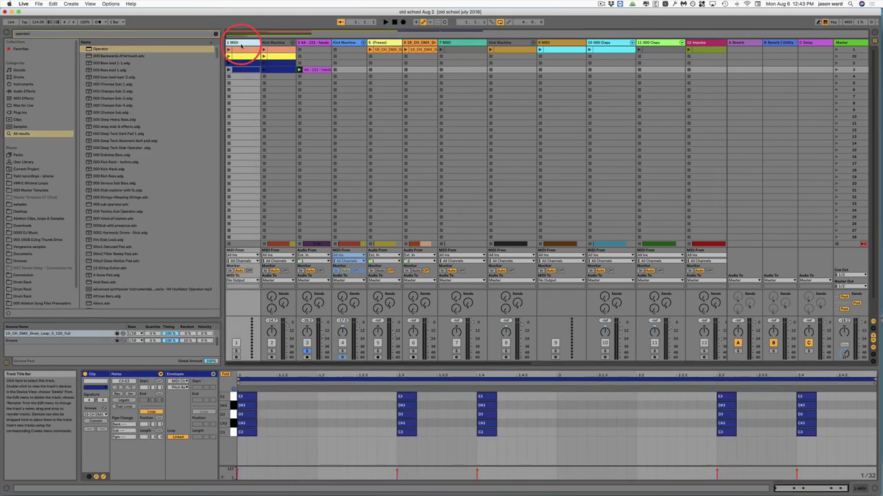
{"action": "key", "text": "super+r"}
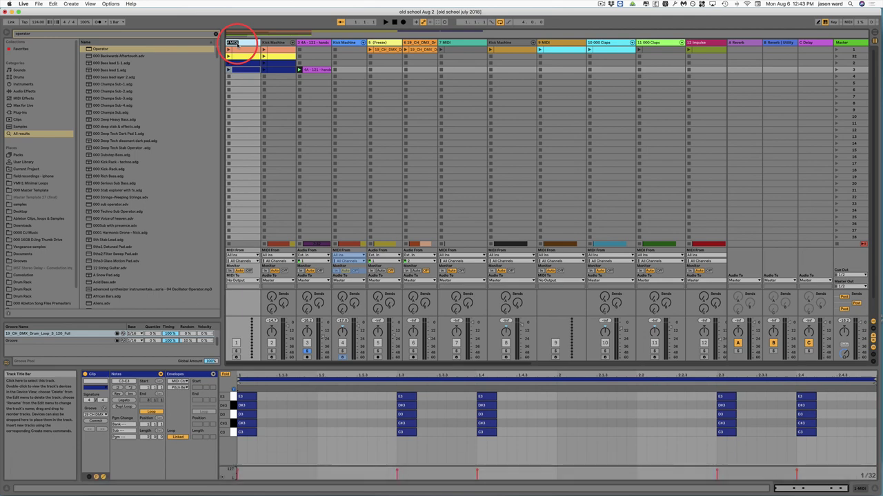
{"action": "type", "text": "kick2"}
{"action": "key", "text": "Tab"}
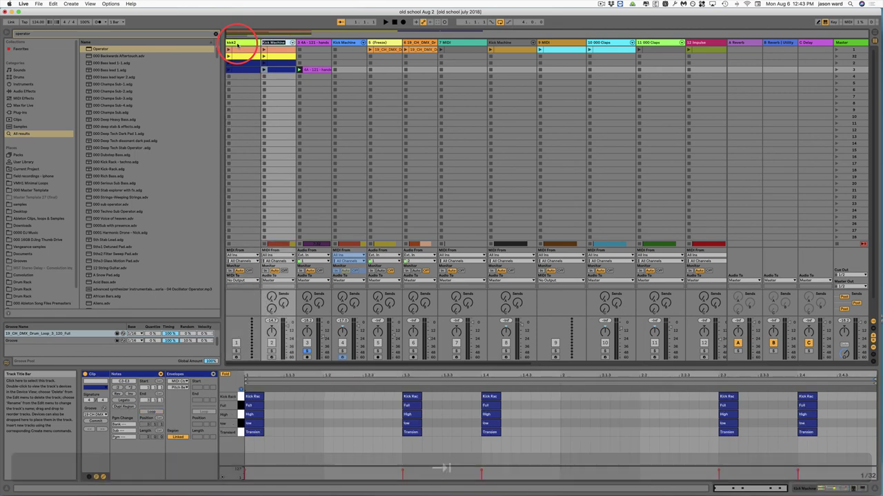
{"action": "key", "text": "Tab"}
{"action": "key", "text": "Tab"}
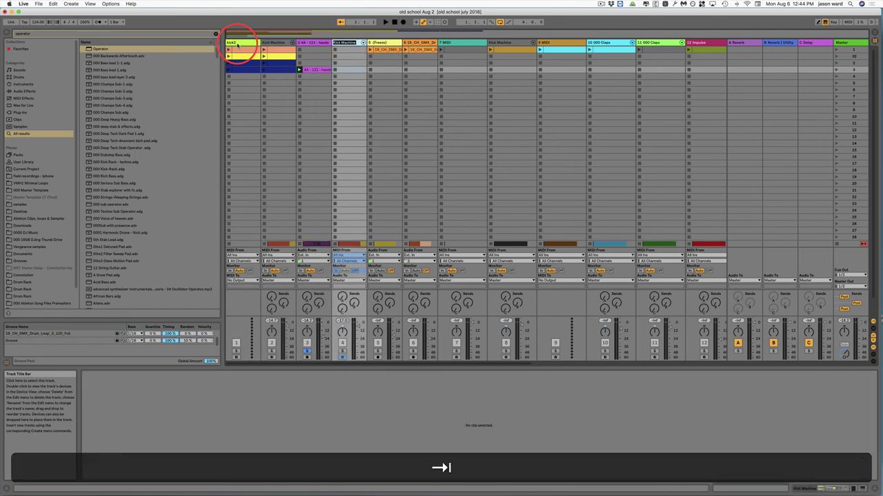
{"action": "key", "text": "Tab"}
{"action": "key", "text": "Tab"}
{"action": "key", "text": "Tab"}
{"action": "key", "text": "Tab"}
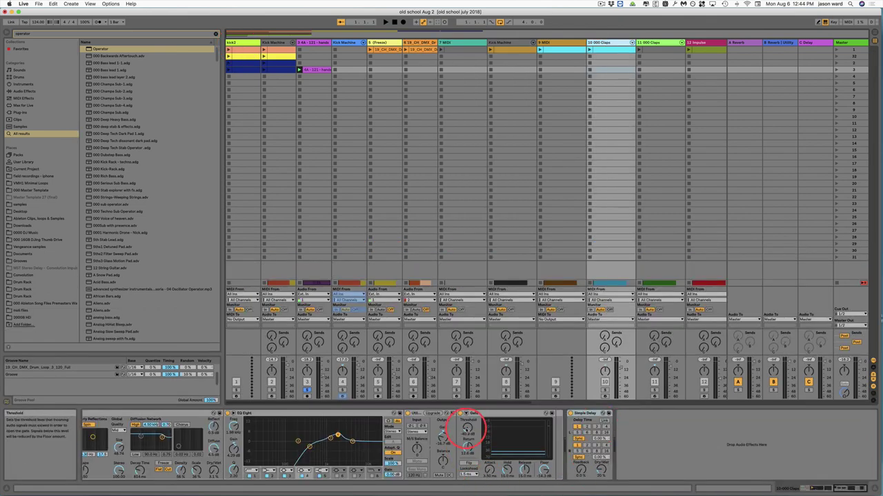
Fine-tune the Gate threshold on the 10 000 Claps track to about -27.7 dB and select the Utility gain
{"action": "mouse_move", "coordinate": [467, 435]}
{"action": "left_mouse_down"}
{"action": "mouse_move", "coordinate": [488, 380]}
{"action": "mouse_move", "coordinate": [468, 432]}
{"action": "mouse_move", "coordinate": [455, 422]}
{"action": "mouse_move", "coordinate": [467, 430]}
{"action": "left_mouse_up"}
{"action": "key", "text": "shift"}
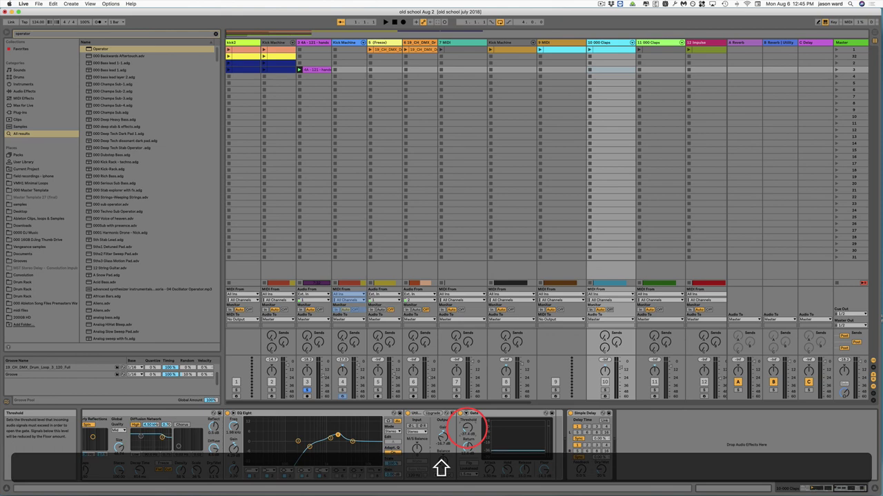
{"action": "left_click", "coordinate": [443, 437]}
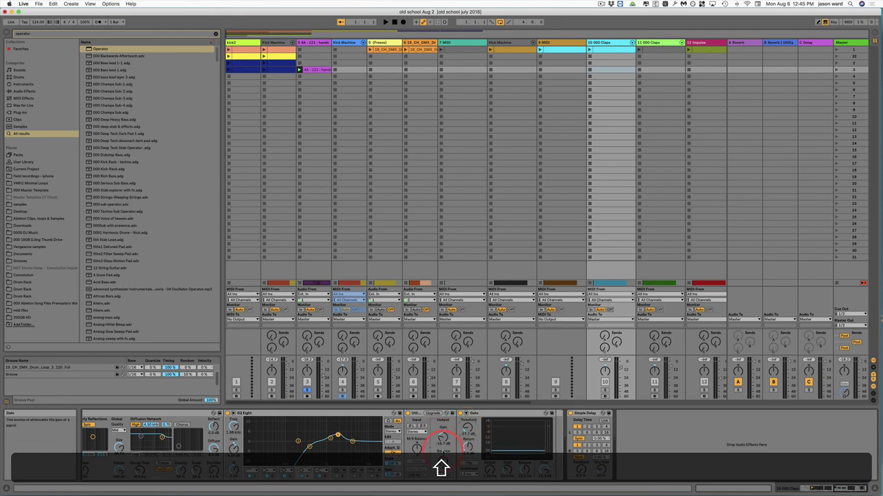
Switch to the Arrangement view, select the loop brace and repeatedly double its length to 32 bars
{"action": "key", "text": "Tab"}
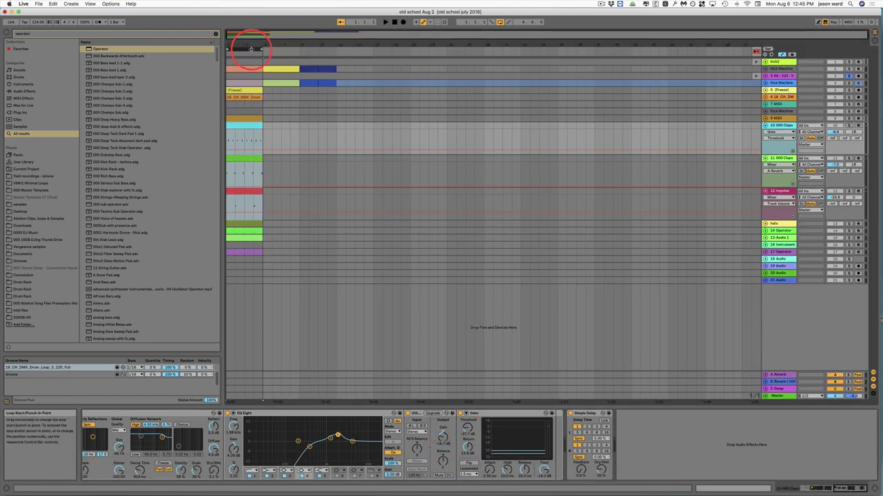
{"action": "left_click_drag", "start_coordinate": [252, 48], "coordinate": [254, 49]}
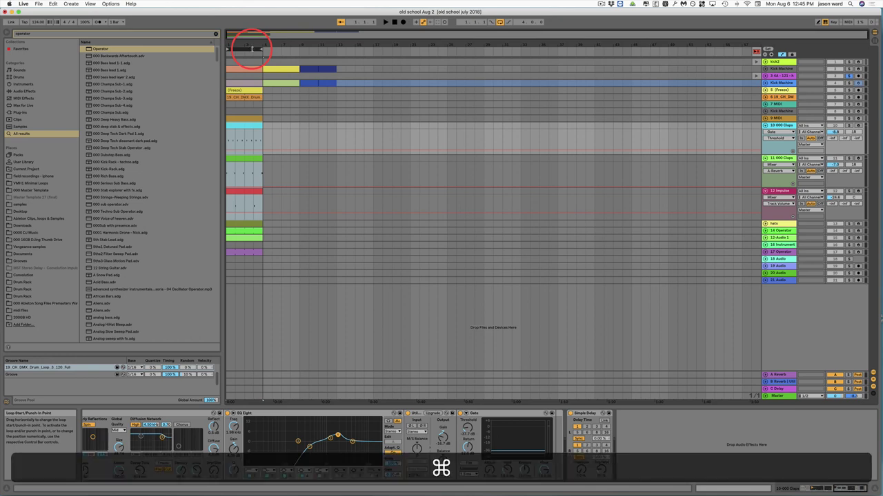
{"action": "key", "text": "super+Up"}
{"action": "key", "text": "super+Up"}
{"action": "key", "text": "super+Up"}
{"action": "key", "text": "super+Up"}
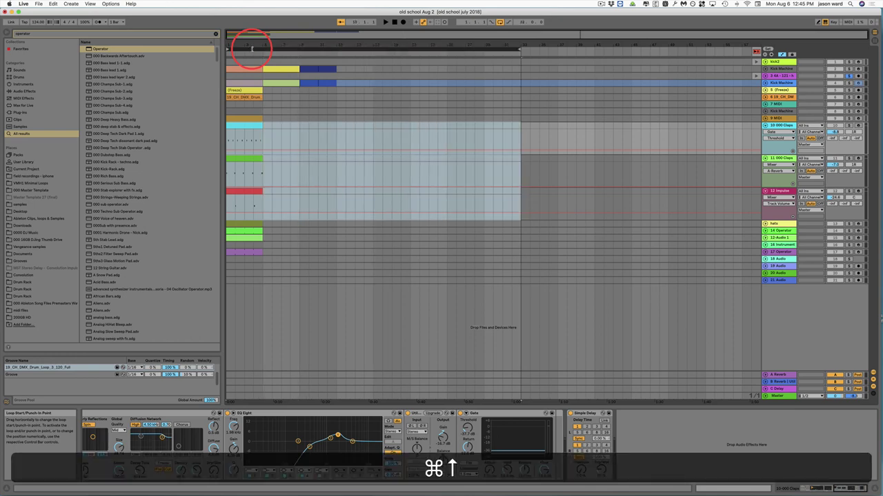
Repeatedly halve the loop length down to 1 bar and double it back up to 4 bars
{"action": "key", "text": "super+Down"}
{"action": "key", "text": "super+Down"}
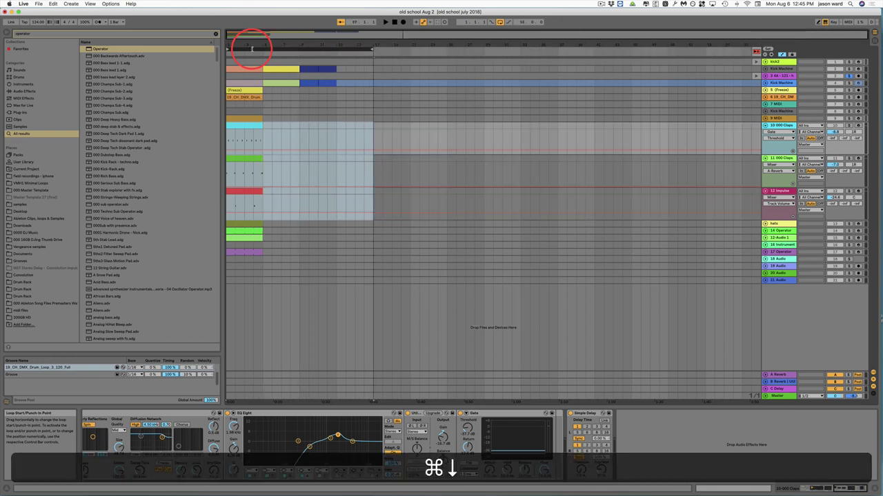
{"action": "key", "text": "super+Down"}
{"action": "key", "text": "super+Down"}
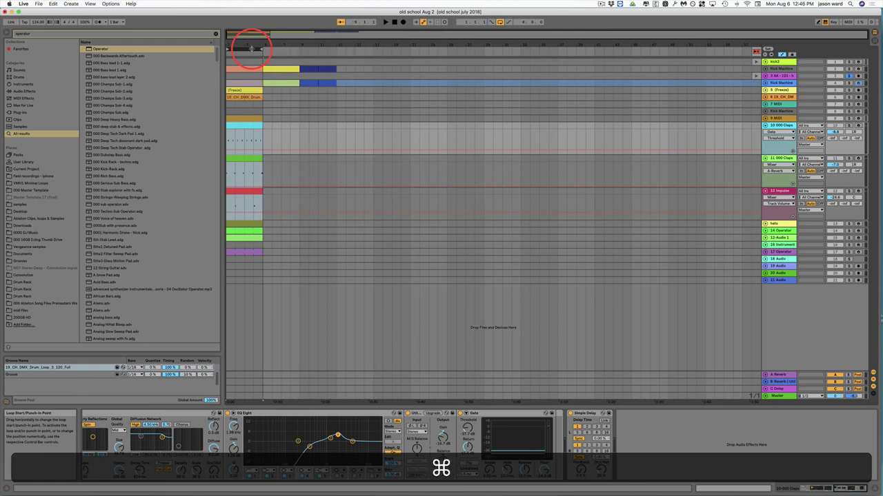
{"action": "key", "text": "super+Down"}
{"action": "key", "text": "super+Down"}
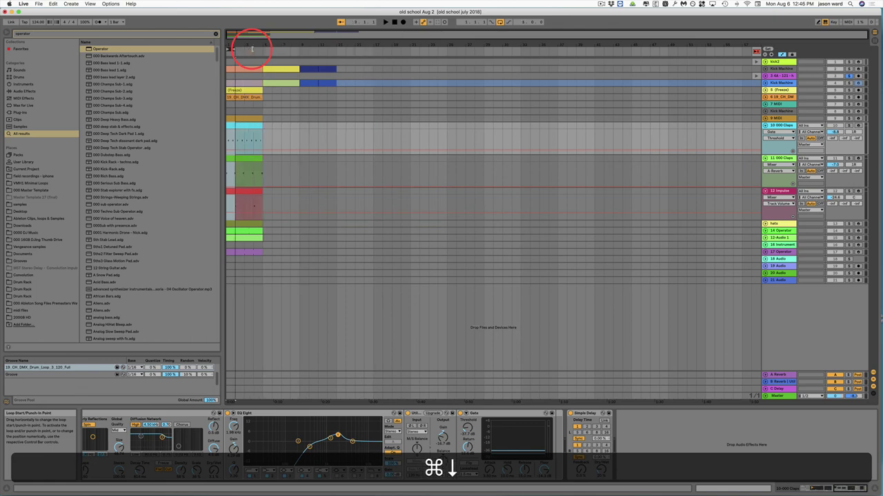
{"action": "key", "text": "super+Up"}
{"action": "key", "text": "super+Up"}
Select all notes in the 10 000 Claps clip and quantize them with the current quantization settings
{"action": "double_click", "coordinate": [259, 236]}
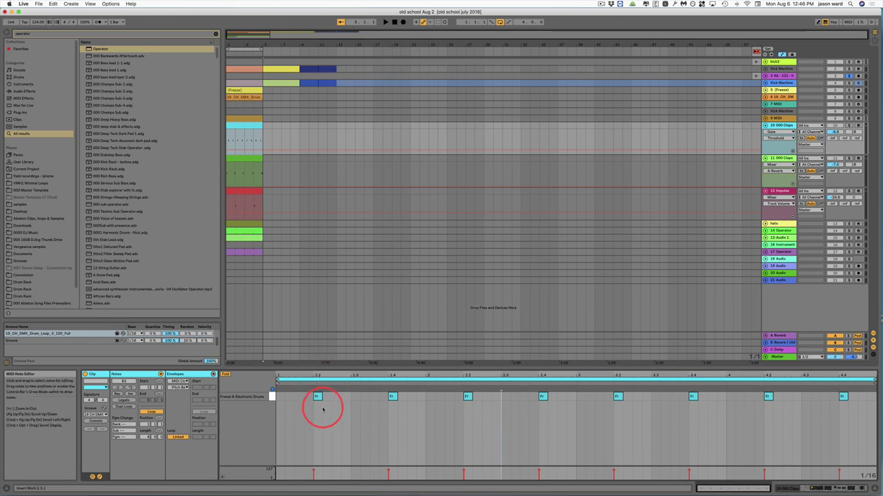
{"action": "left_click_drag", "start_coordinate": [305, 409], "coordinate": [800, 433]}
{"action": "key", "text": "super"}
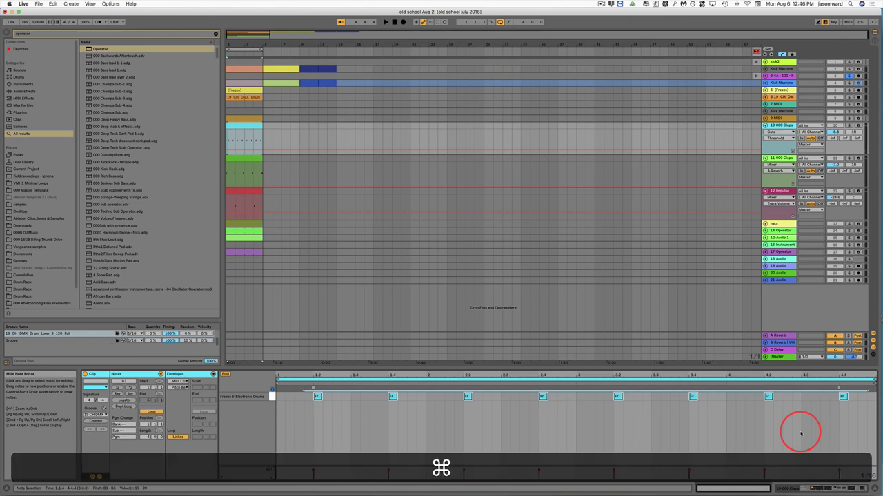
{"action": "key", "text": "shift"}
{"action": "key", "text": "shift+super+u"}
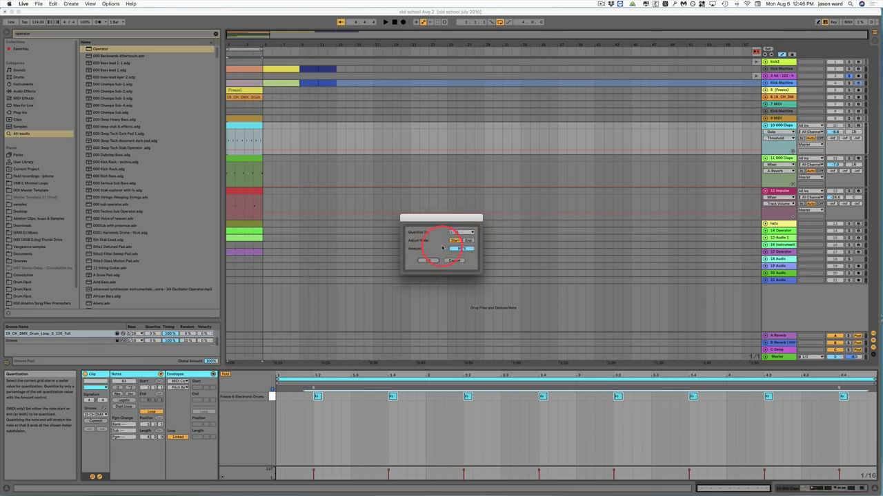
{"action": "key", "text": "Return"}
{"action": "key", "text": "super"}
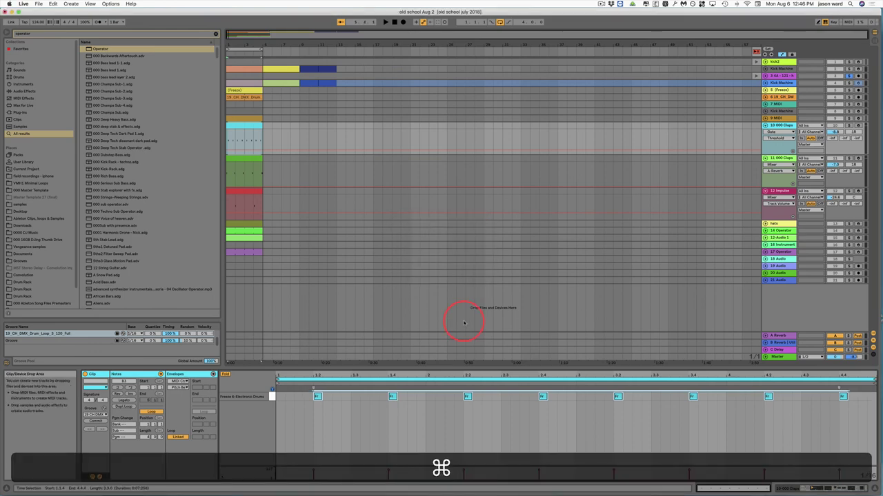
Select the second to fourth clap notes in the 10 000 Claps clip
{"action": "left_click", "coordinate": [392, 397]}
{"action": "key", "text": "super"}
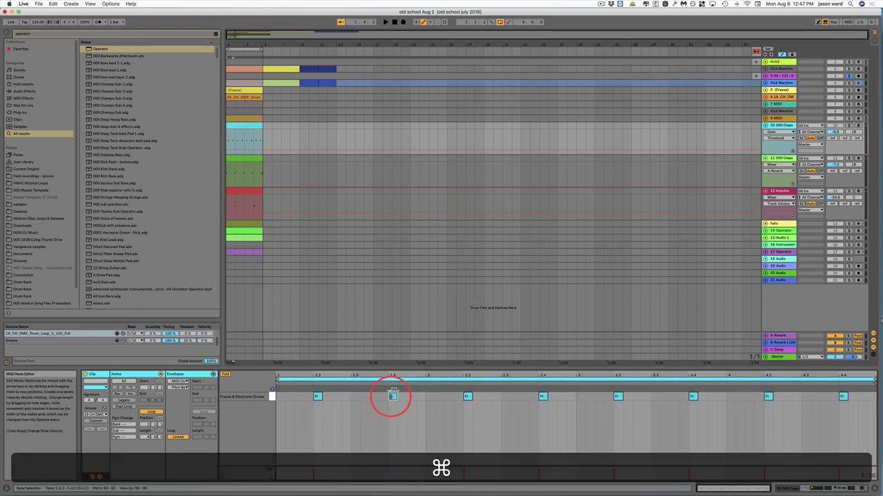
{"action": "left_click_drag", "start_coordinate": [392, 396], "coordinate": [542, 395]}
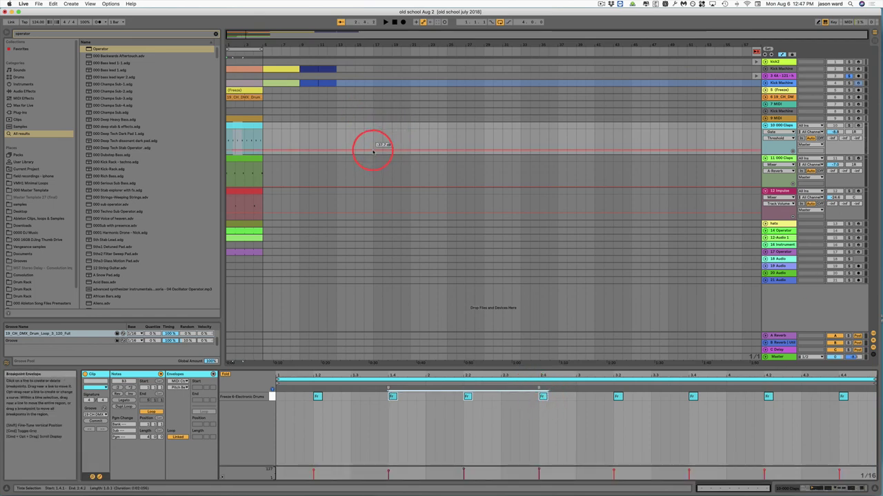
Try shaping the track volume automation of 10 000 Claps with breakpoints and undo the edits
{"action": "left_click", "coordinate": [834, 132]}
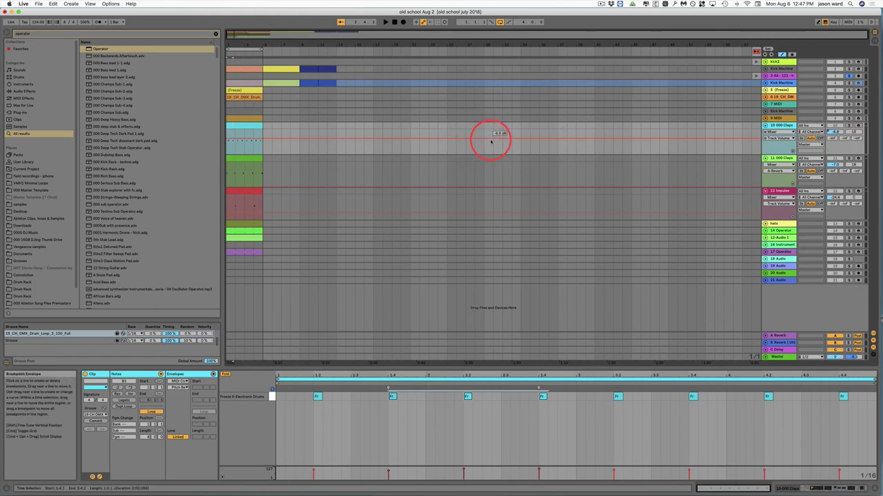
{"action": "left_click_drag", "start_coordinate": [491, 142], "coordinate": [520, 134]}
{"action": "key", "text": "super+z"}
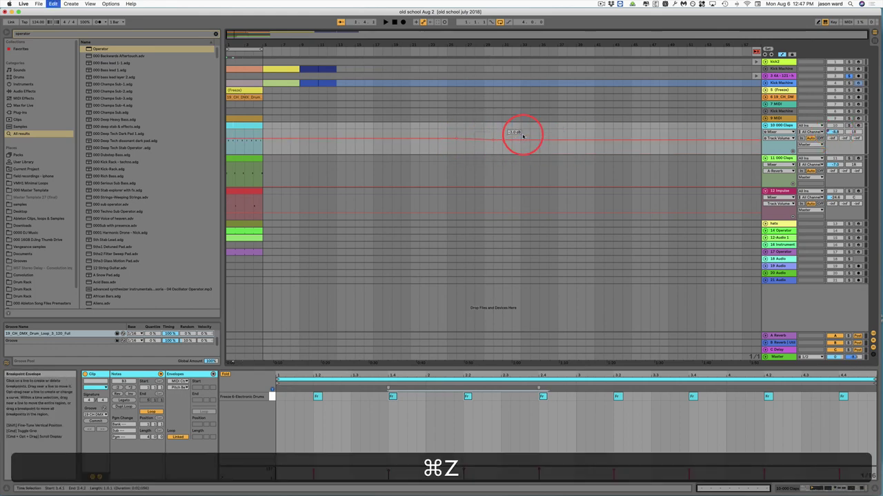
{"action": "key", "text": "super+z"}
Add a Utility to the end of the 10 000 Claps device chain and set its gain to about 7.2 dB
{"action": "left_click", "coordinate": [786, 125]}
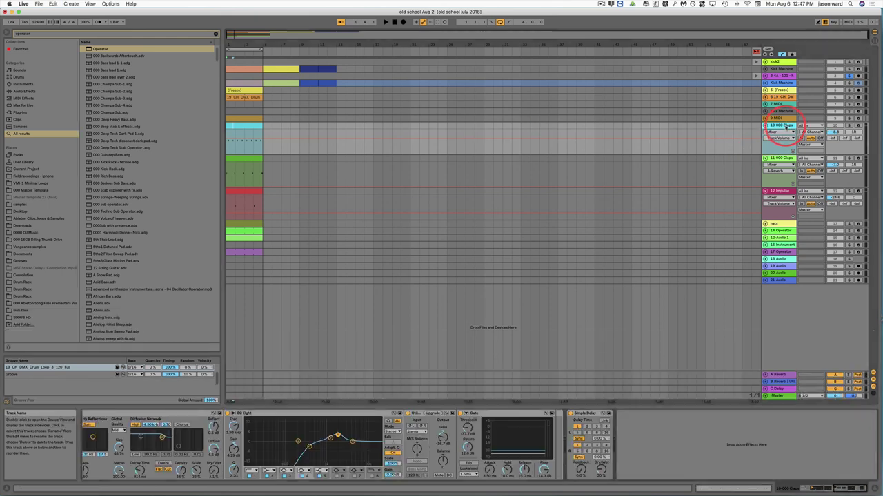
{"action": "left_click", "coordinate": [24, 91]}
{"action": "left_click", "coordinate": [97, 303]}
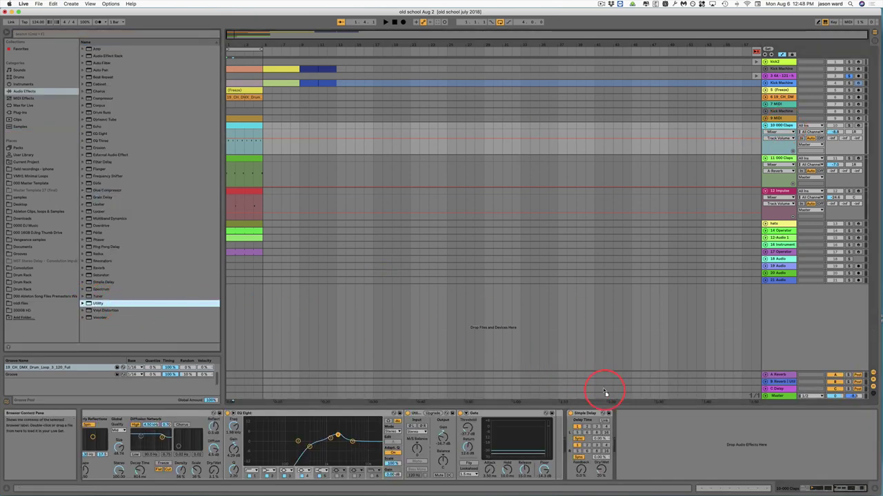
{"action": "key", "text": "Return"}
{"action": "left_click", "coordinate": [654, 435]}
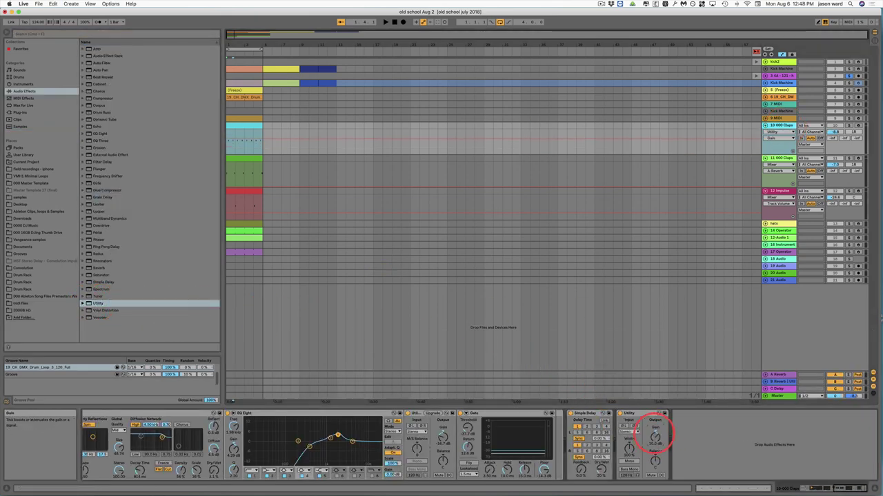
{"action": "left_click_drag", "start_coordinate": [654, 436], "coordinate": [677, 407]}
In the Session view, select tracks 5 (Freeze) through 9 MIDI, try changing their volumes together and undo it
{"action": "key", "text": "Tab"}
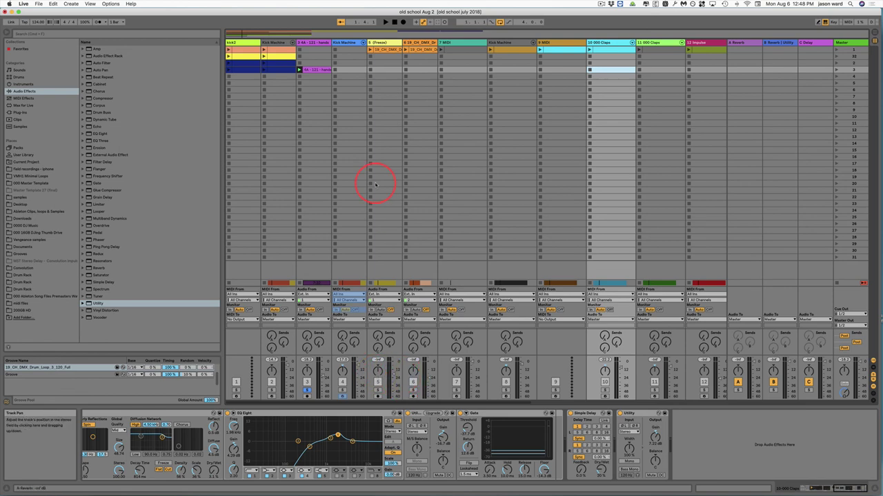
{"action": "left_click", "coordinate": [380, 43]}
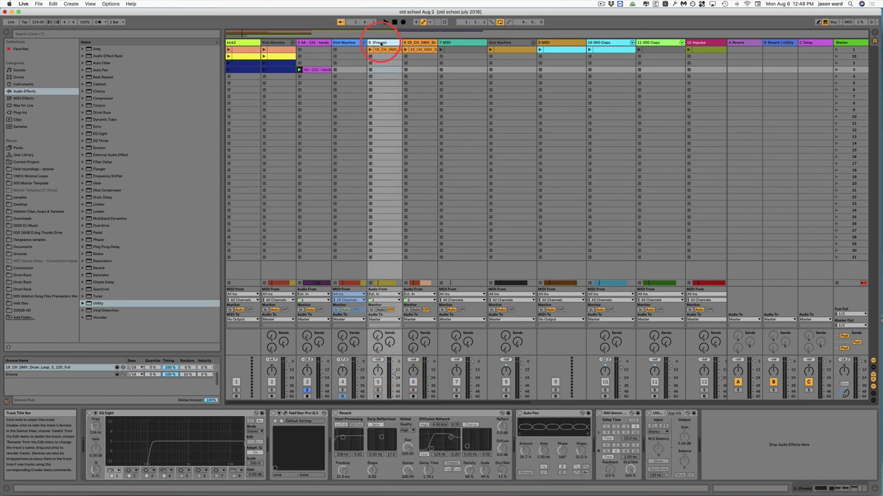
{"action": "left_click", "coordinate": [558, 43]}
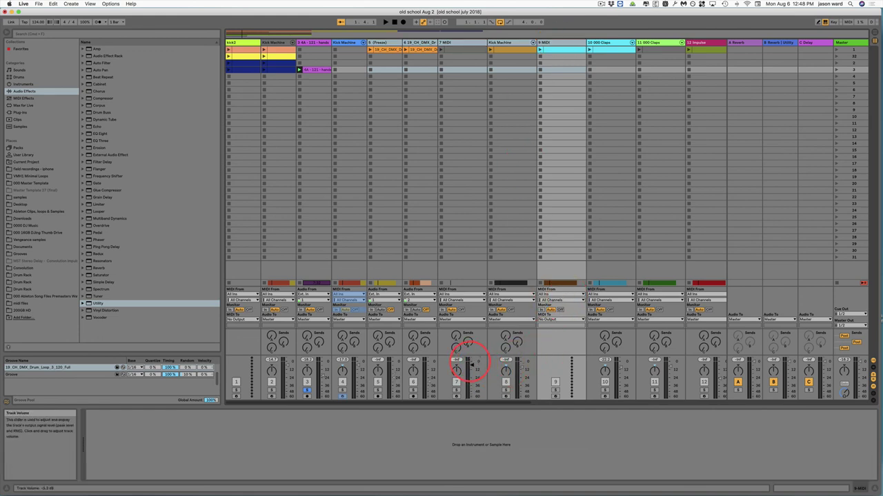
{"action": "key", "text": "super+z"}
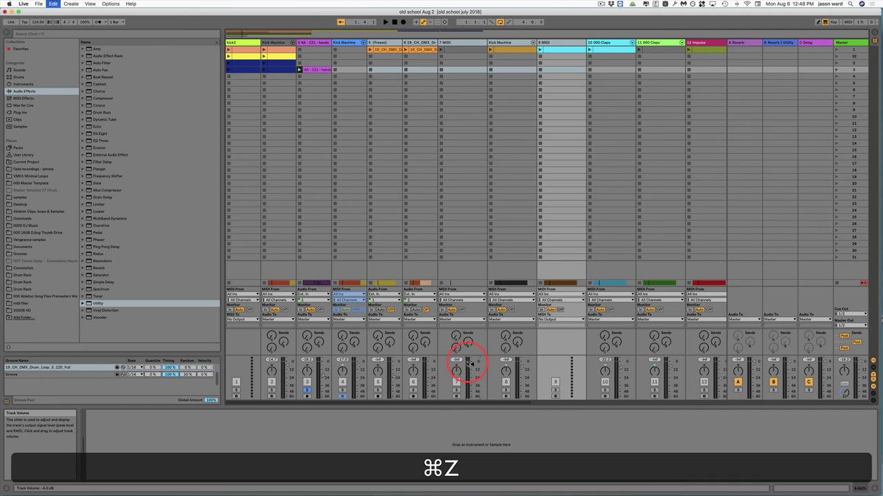
Rename the 21 Audio track as sidechain
{"action": "scroll", "coordinate": [672, 47], "scroll_direction": "right", "scroll_amount": 10}
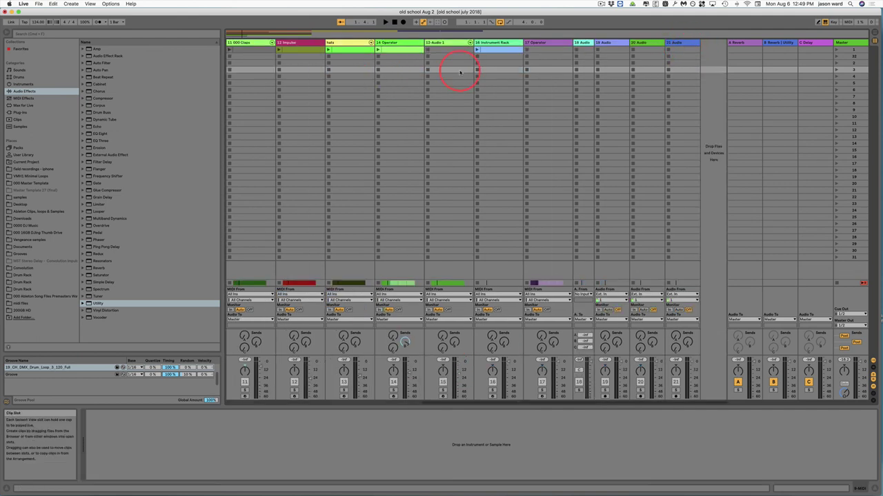
{"action": "left_click", "coordinate": [683, 42]}
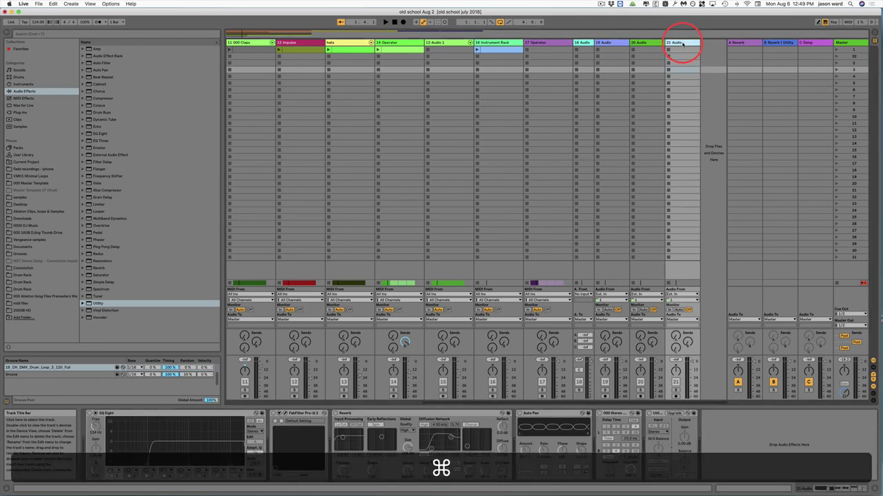
{"action": "key", "text": "super+r"}
{"action": "type", "text": "sidechain"}
{"action": "key", "text": "Return"}
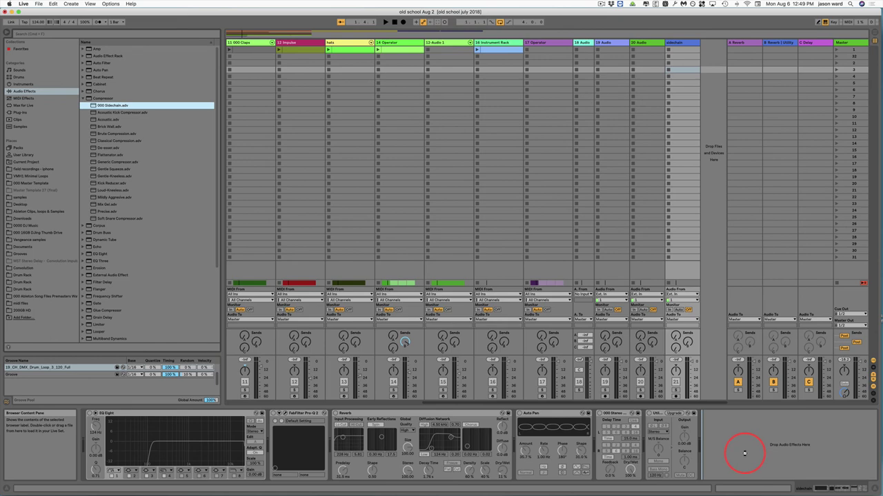
Load the 000 Sidechain.adv Compressor preset onto the sidechain track and set its sidechain source to Kick Machine
{"action": "left_click_drag", "start_coordinate": [744, 453], "coordinate": [744, 453]}
{"action": "left_click", "coordinate": [715, 429]}
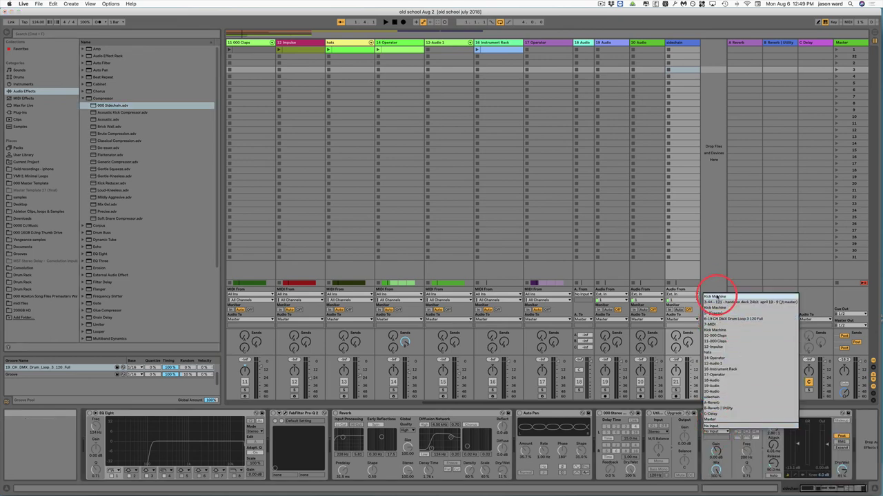
{"action": "left_click", "coordinate": [715, 297]}
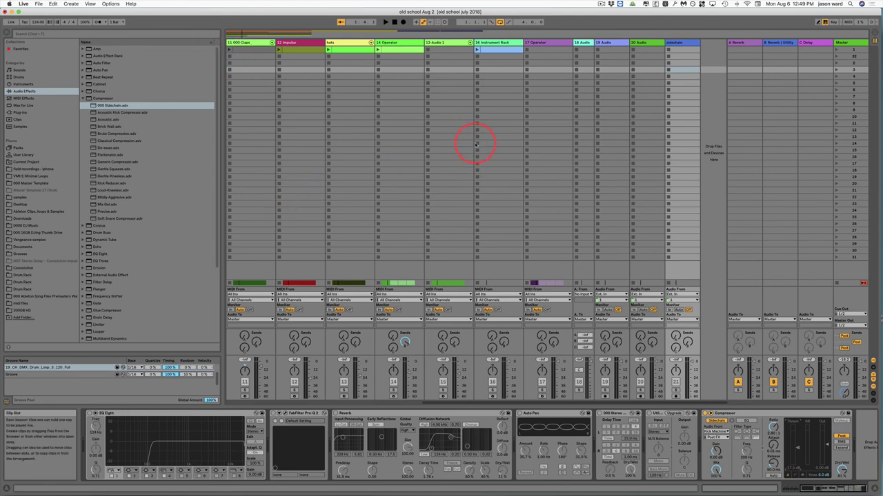
Unsolo track 3 and route the audio output of tracks 5 (Freeze) through 16 Instrument Rack to the sidechain track
{"action": "scroll", "coordinate": [475, 144], "scroll_direction": "left", "scroll_amount": 10}
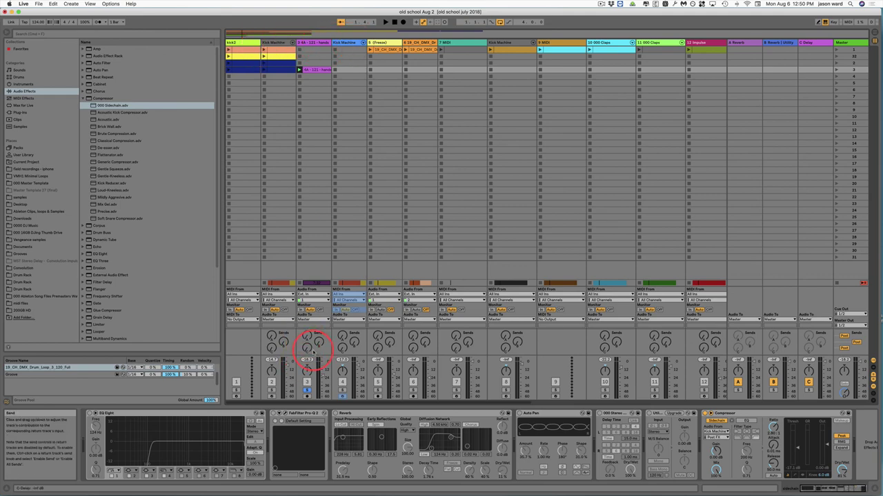
{"action": "left_click", "coordinate": [308, 382]}
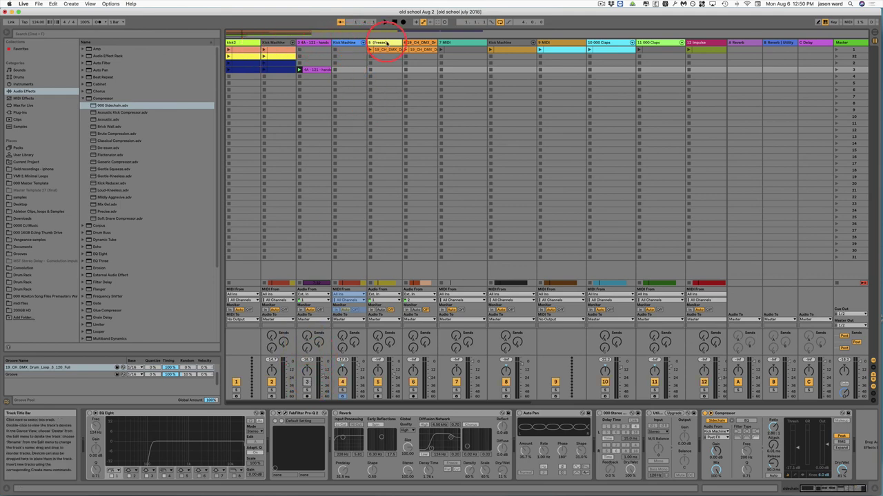
{"action": "left_click", "coordinate": [370, 50]}
{"action": "scroll", "coordinate": [556, 43], "scroll_direction": "right", "scroll_amount": 5}
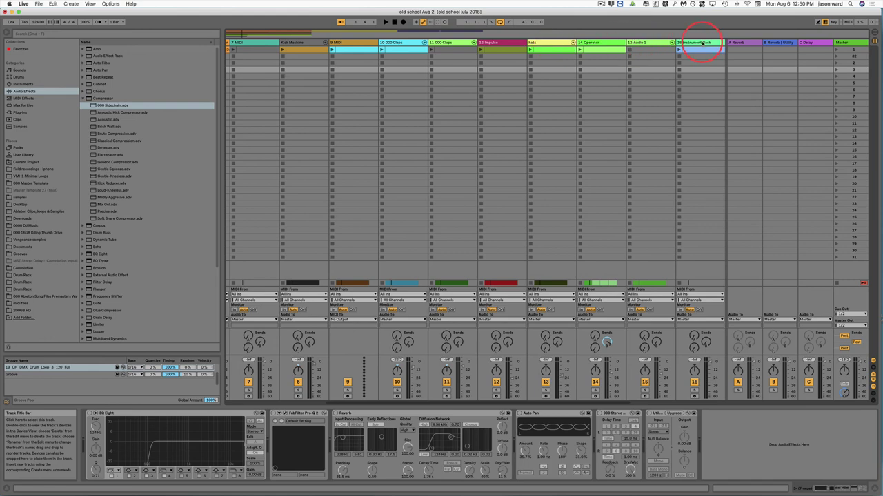
{"action": "scroll", "coordinate": [702, 42], "scroll_direction": "right", "scroll_amount": 4}
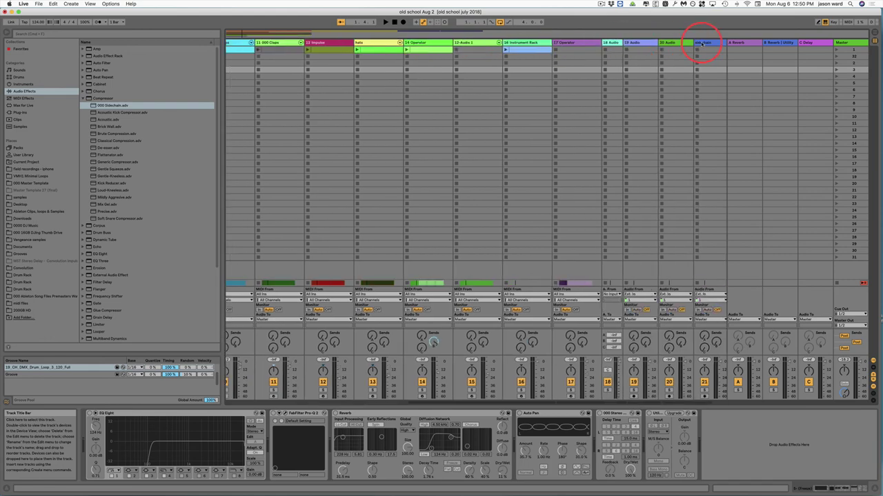
{"action": "left_click", "coordinate": [532, 43]}
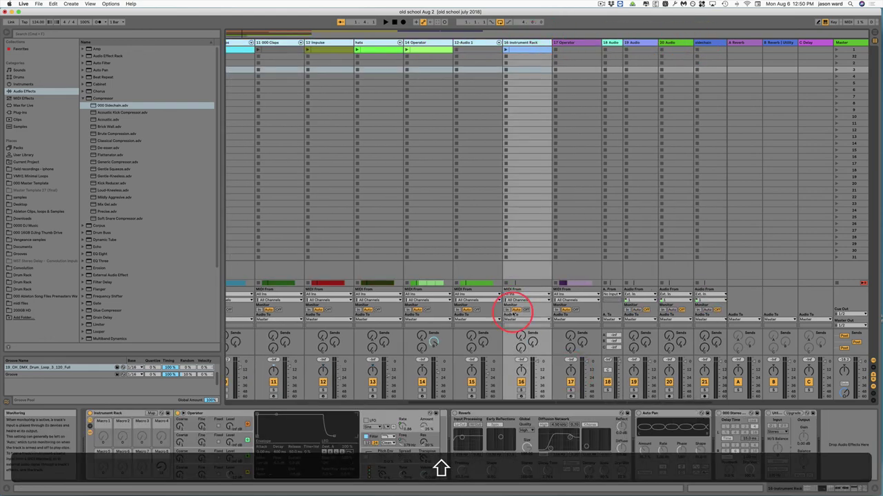
{"action": "left_click", "coordinate": [519, 319]}
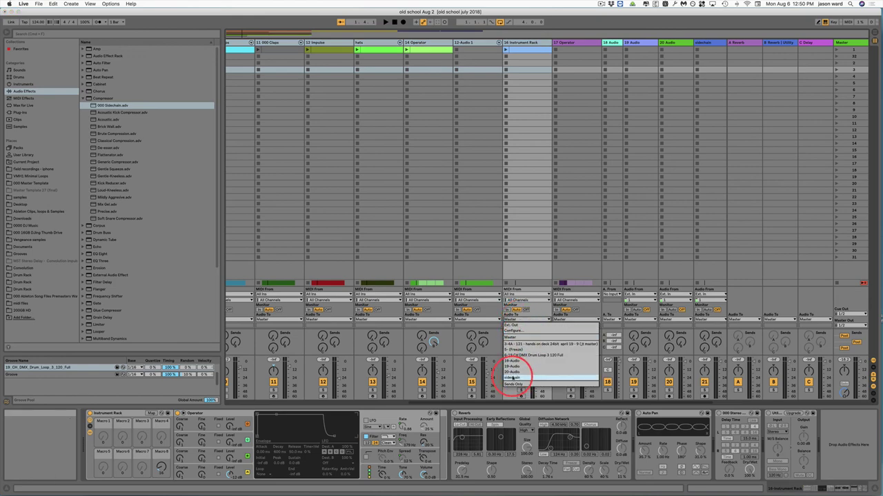
{"action": "left_click", "coordinate": [511, 378]}
Show the sidechain track unfolded in the Arrangement view, with No Input and monitoring set to In
{"action": "key", "text": "Tab"}
{"action": "left_click", "coordinate": [779, 281]}
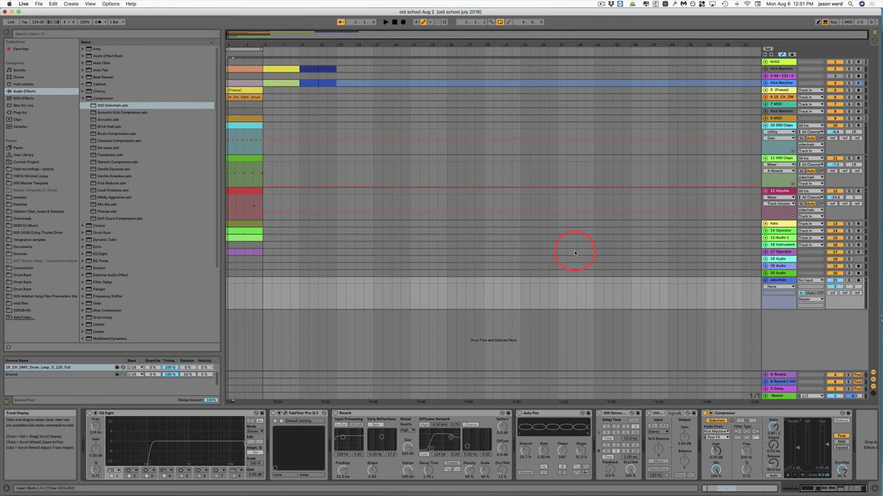
Play the arrangement, lower the Compressor threshold on the sidechain track while listening, and stop playback
{"action": "key", "text": "space"}
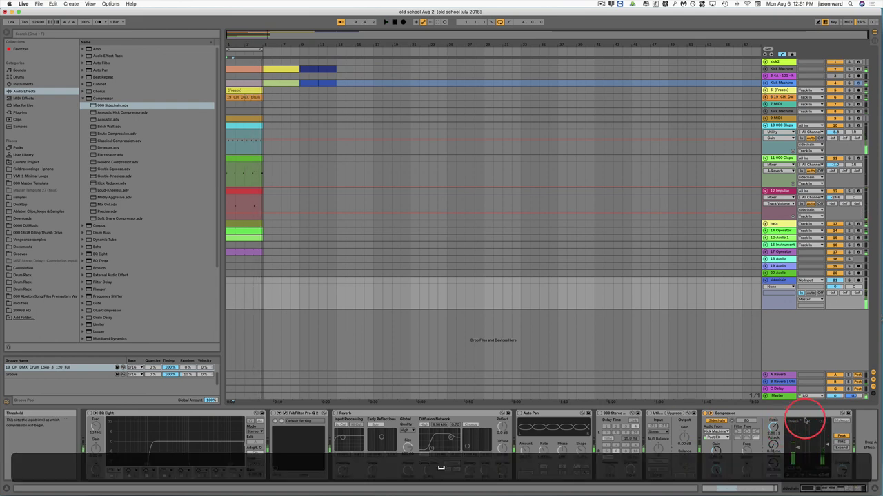
{"action": "key", "text": "XF86AudioRaiseVolume"}
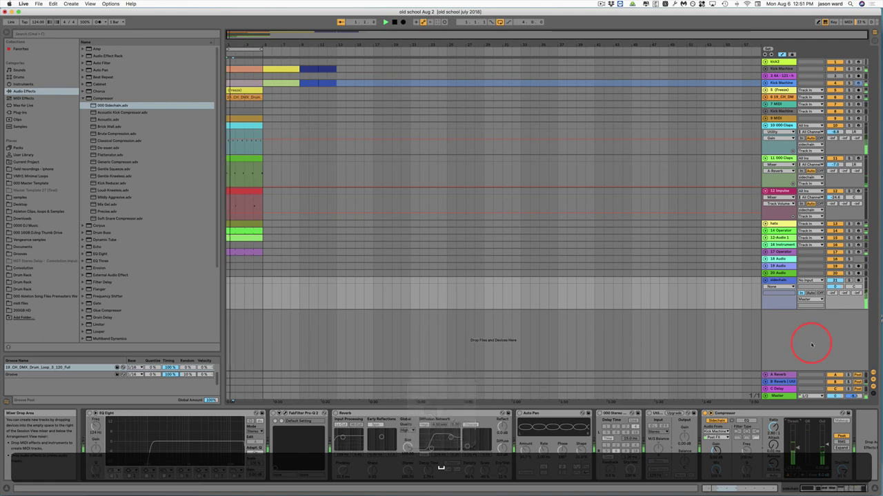
{"action": "left_click", "coordinate": [795, 445]}
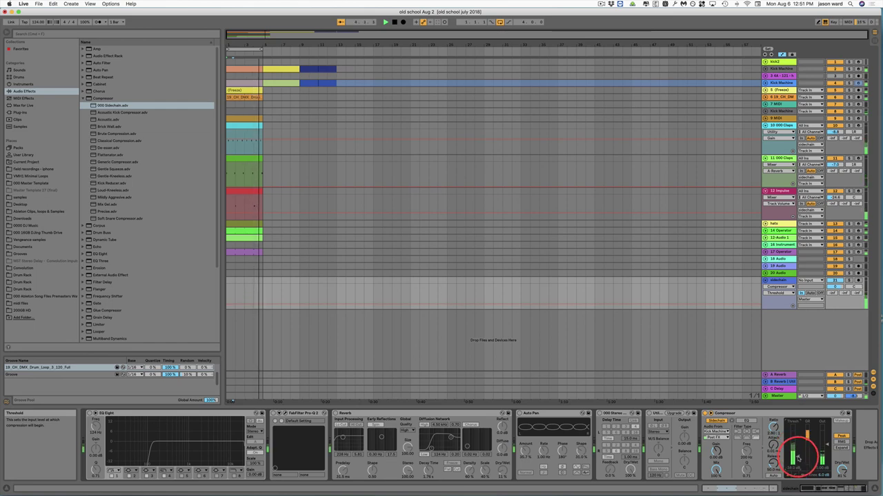
{"action": "key", "text": "space"}
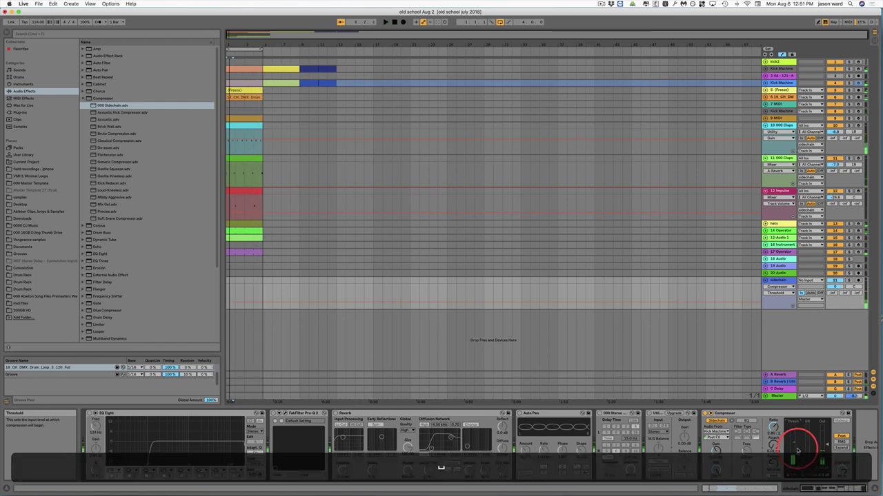